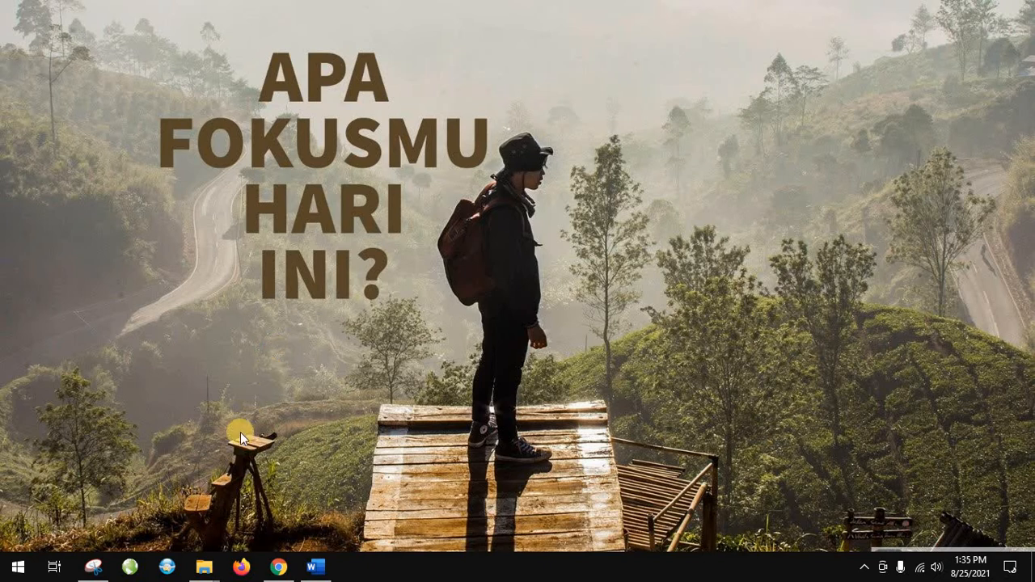
Switch to Chrome and open appsheet.com in a new tab
{"action": "left_click", "coordinate": [285, 574]}
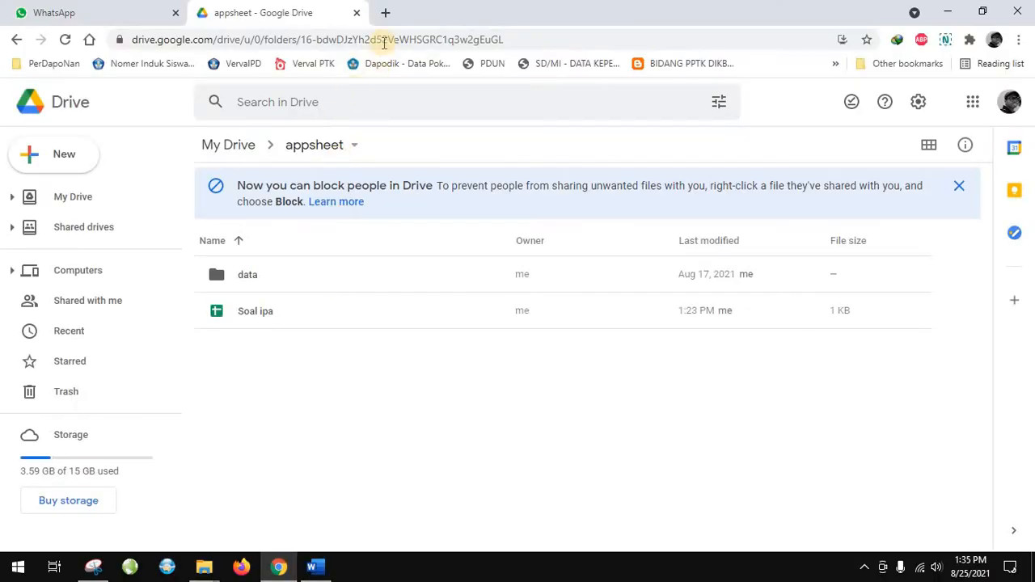
{"action": "left_click", "coordinate": [385, 13]}
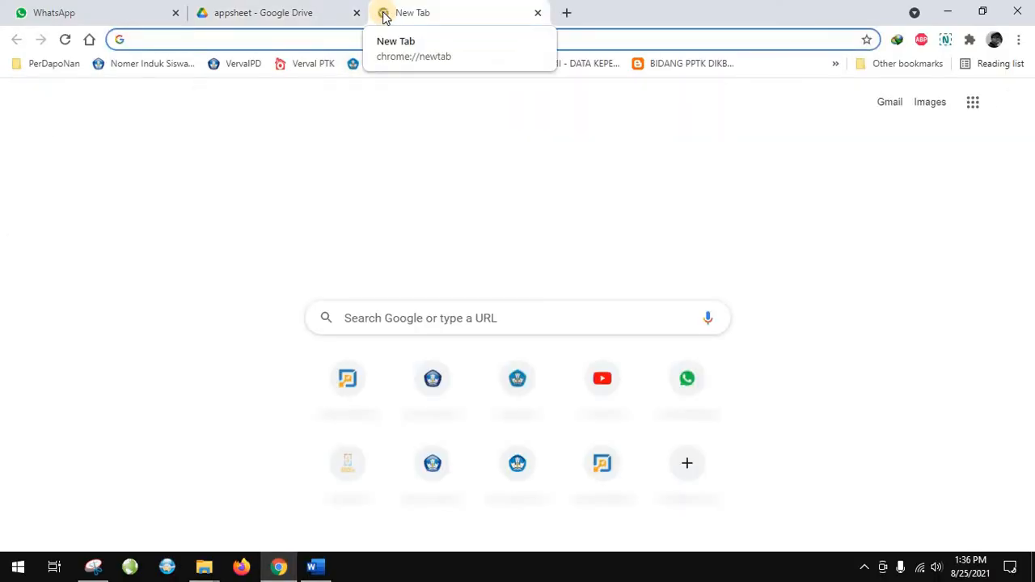
{"action": "type", "text": "app"}
{"action": "key", "text": "Right"}
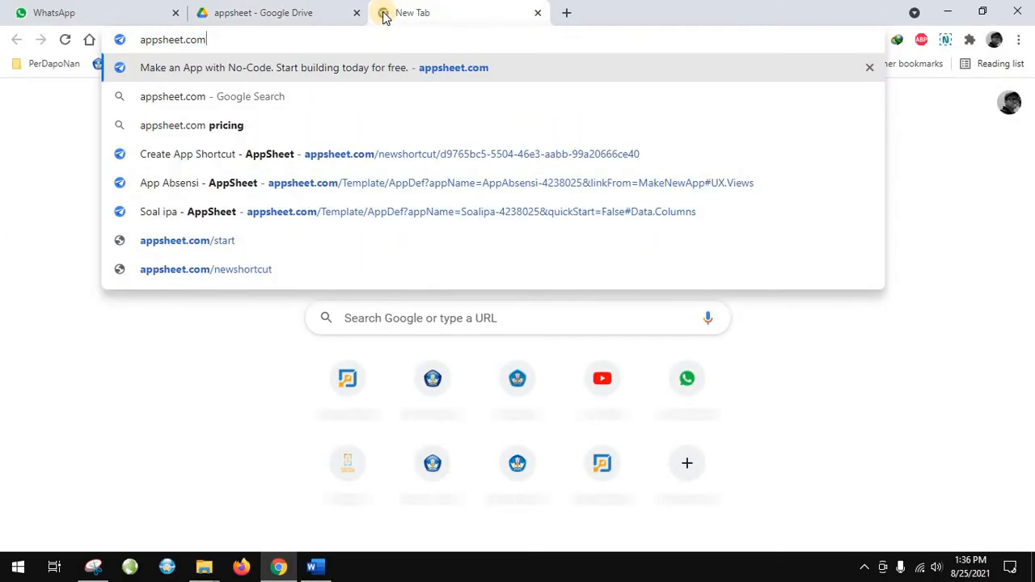
{"action": "key", "text": "Return"}
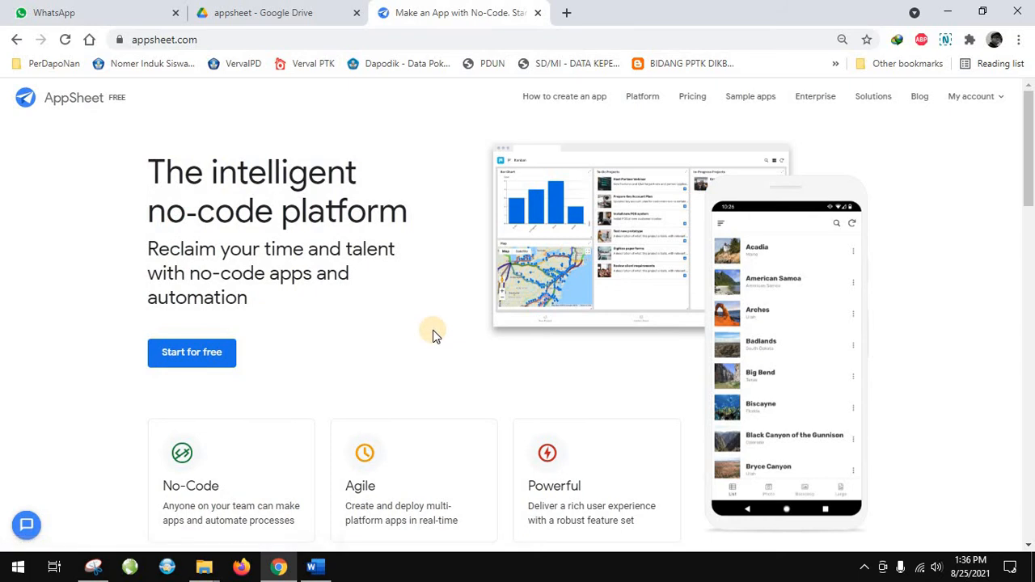
{"action": "scroll", "coordinate": [433, 332], "scroll_direction": "down", "scroll_amount": 5}
{"action": "scroll", "coordinate": [386, 160], "scroll_direction": "up", "scroll_amount": 5}
{"action": "left_click", "coordinate": [324, 8]}
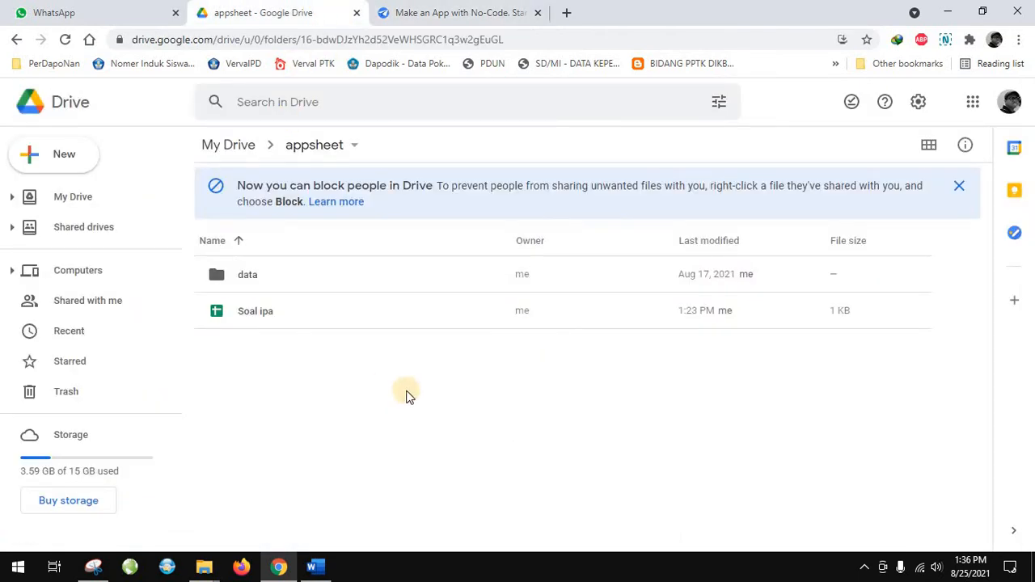
{"action": "left_click", "coordinate": [434, 20]}
{"action": "left_click", "coordinate": [293, 15]}
{"action": "key", "text": "ctrl+Tab"}
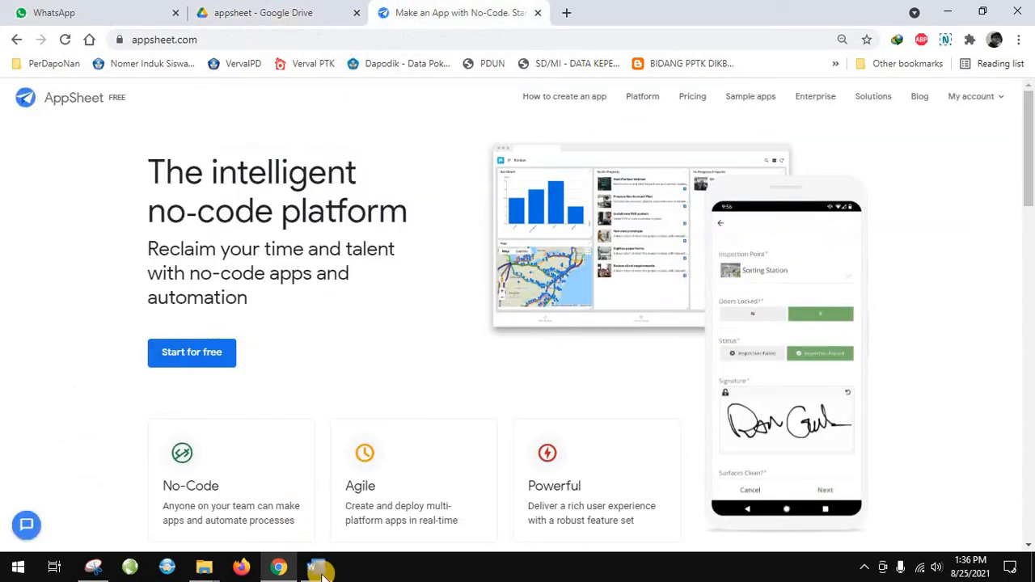
Switch to Word and examine the multiple-choice and short-answer questions in the quiz document
{"action": "left_click", "coordinate": [315, 568]}
{"action": "scroll", "coordinate": [405, 421], "scroll_direction": "down", "scroll_amount": 8}
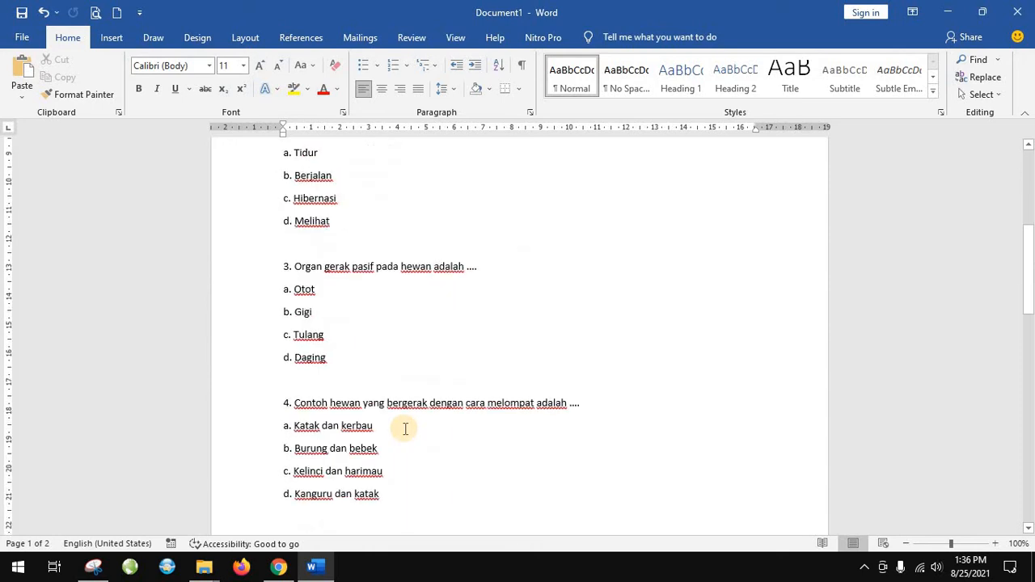
{"action": "scroll", "coordinate": [405, 428], "scroll_direction": "down", "scroll_amount": 18}
{"action": "scroll", "coordinate": [405, 428], "scroll_direction": "up", "scroll_amount": 9}
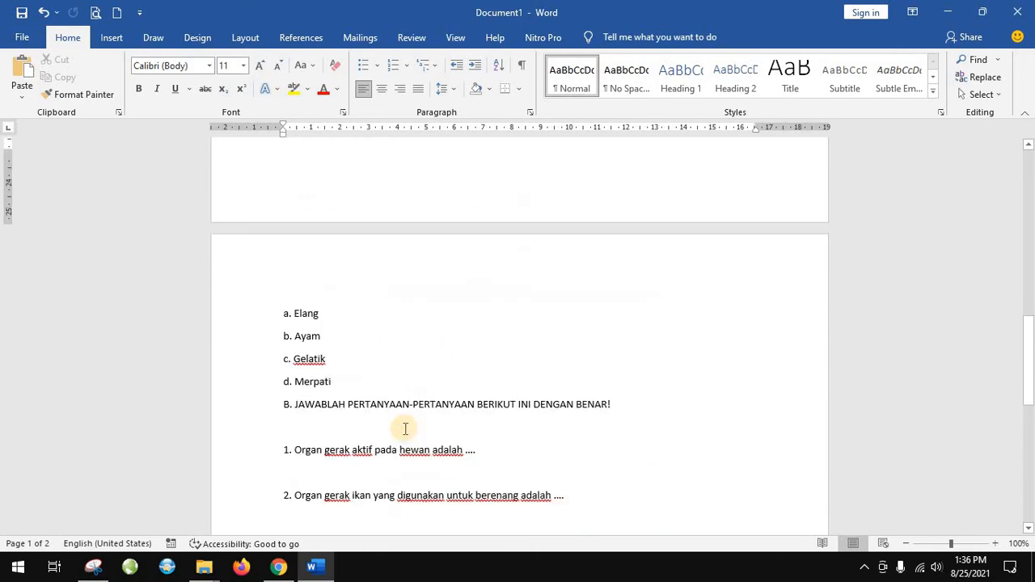
{"action": "scroll", "coordinate": [405, 428], "scroll_direction": "up", "scroll_amount": 12}
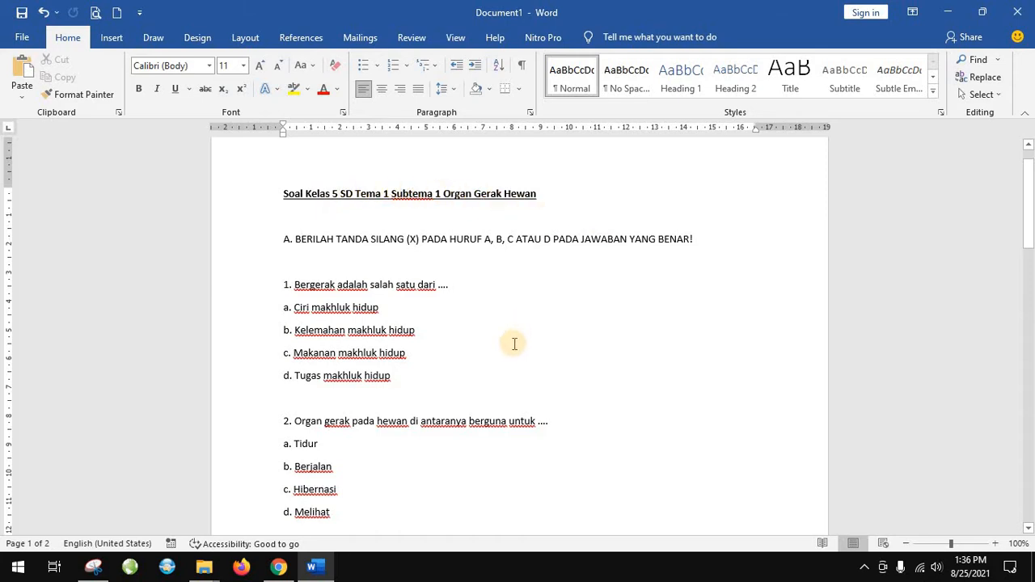
{"action": "scroll", "coordinate": [511, 347], "scroll_direction": "down", "scroll_amount": 6}
{"action": "scroll", "coordinate": [511, 346], "scroll_direction": "up", "scroll_amount": 6}
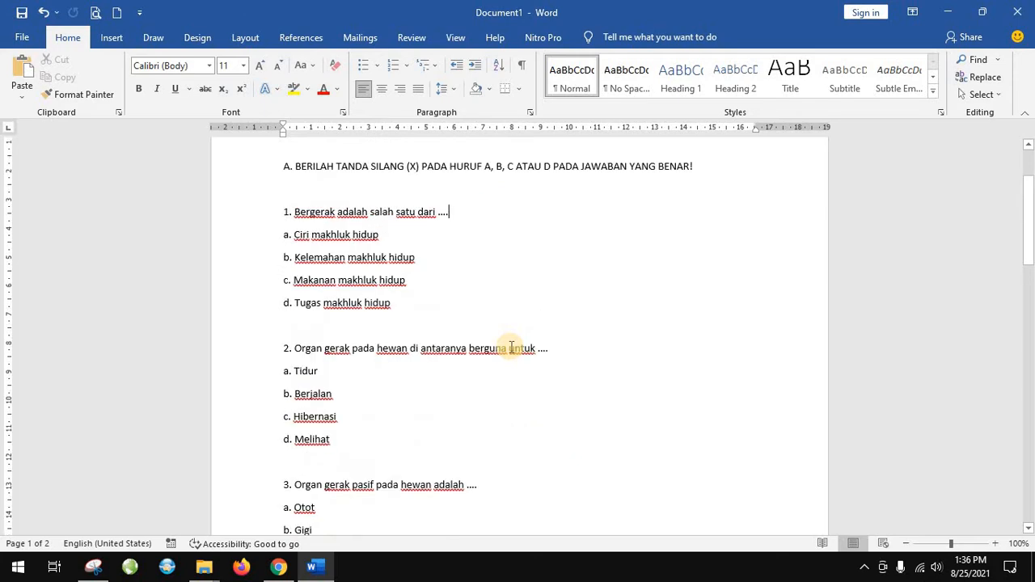
{"action": "scroll", "coordinate": [456, 437], "scroll_direction": "down", "scroll_amount": 3}
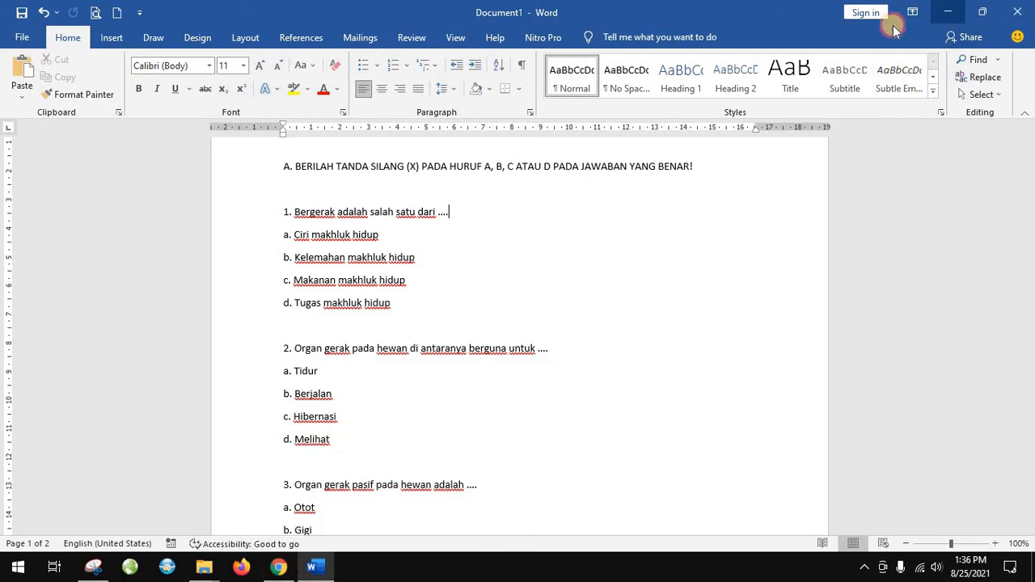
{"action": "left_click", "coordinate": [948, 12]}
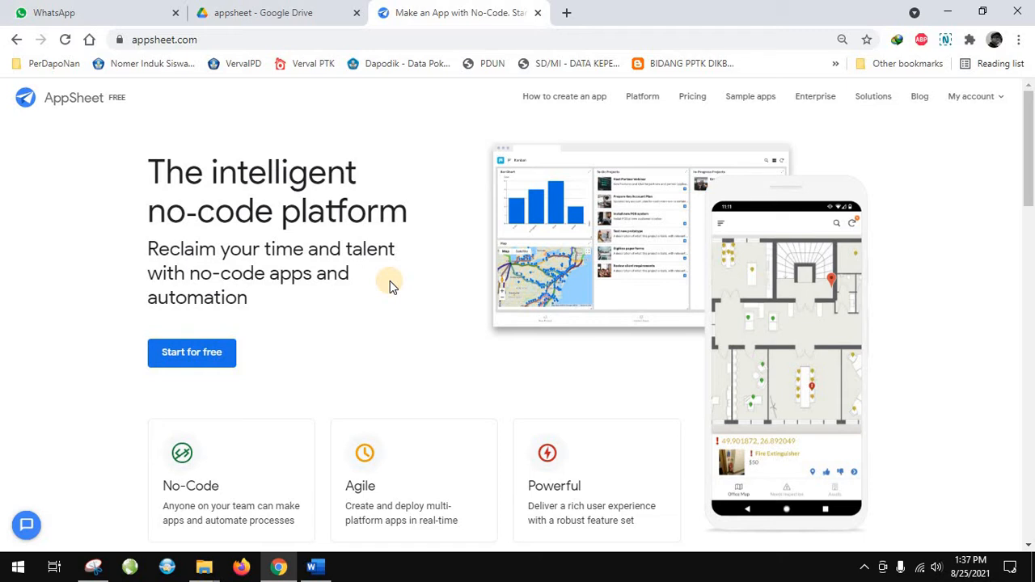
Create a folder named Soal inside the appsheet folder in Google Drive and open it
{"action": "left_click", "coordinate": [234, 13]}
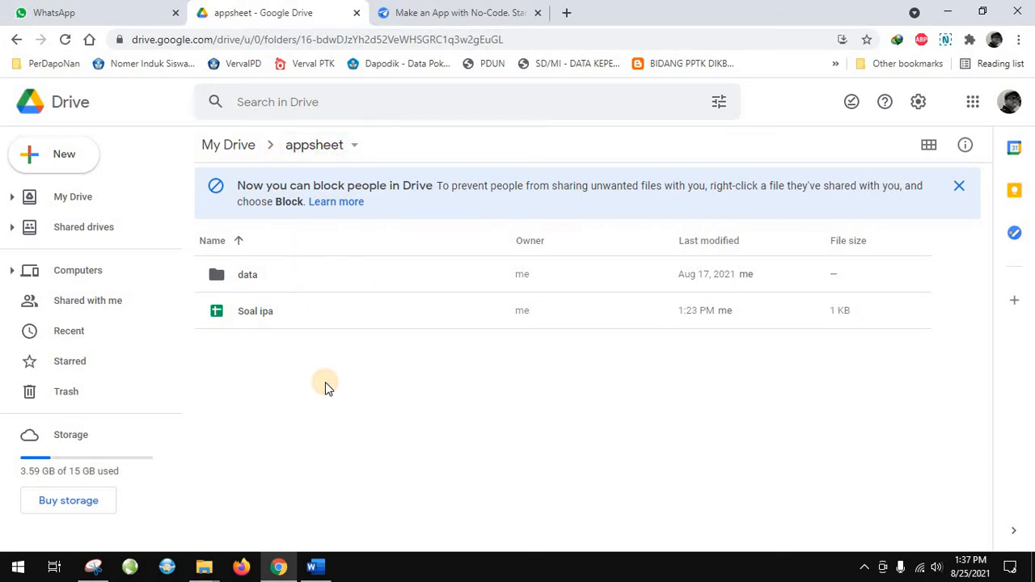
{"action": "left_click", "coordinate": [84, 154]}
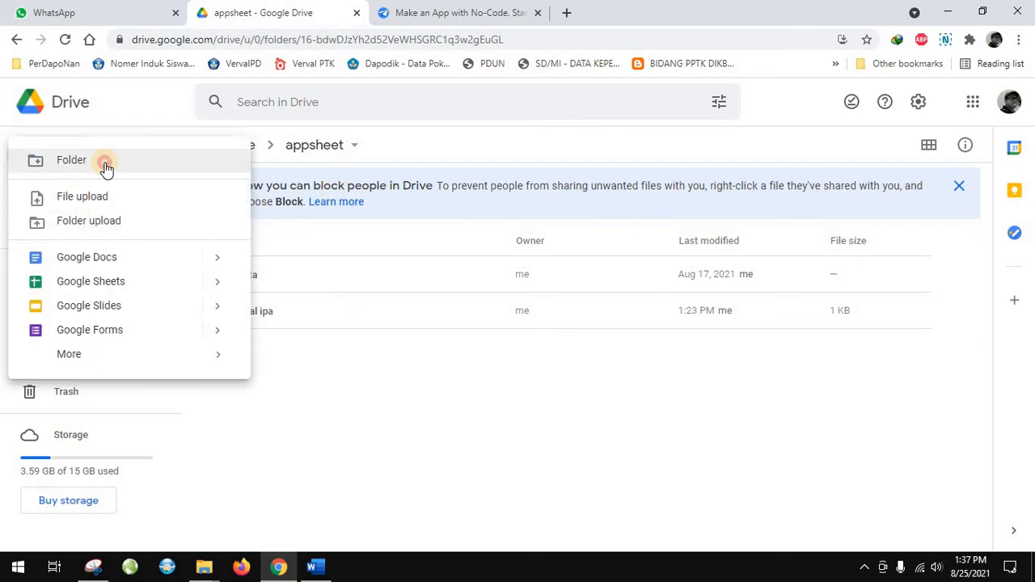
{"action": "left_click", "coordinate": [104, 161]}
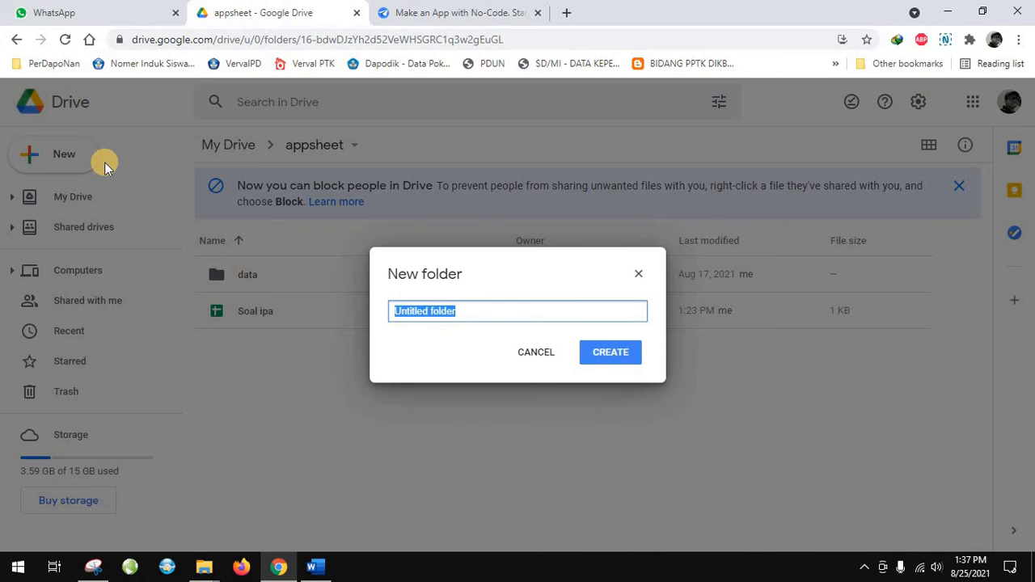
{"action": "type", "text": "Ujan"}
{"action": "key", "text": "BackSpace"}
{"action": "key", "text": "BackSpace"}
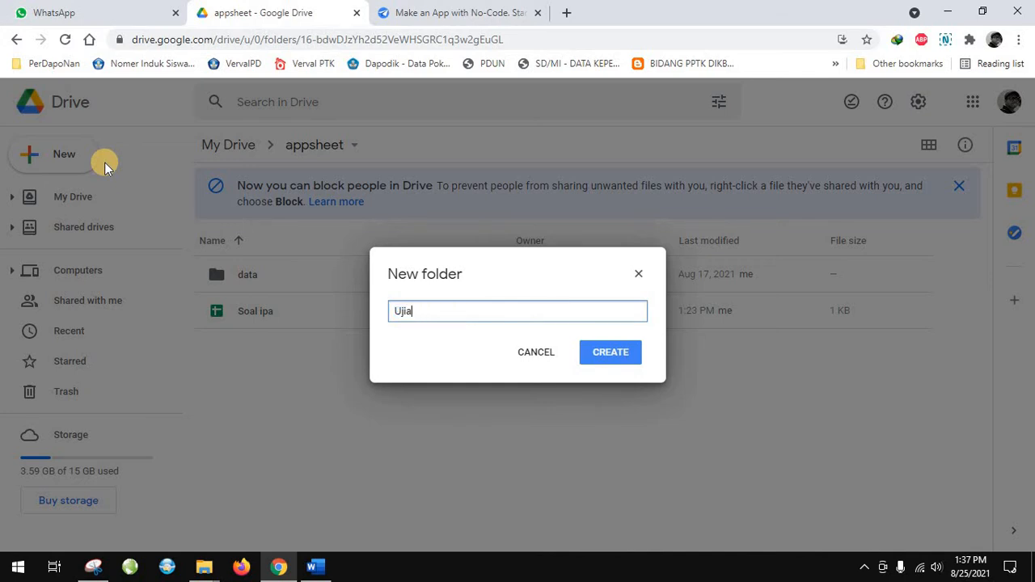
{"action": "key", "text": "BackSpace"}
{"action": "key", "text": "BackSpace"}
{"action": "type", "text": "Soal"}
{"action": "left_click", "coordinate": [602, 353]}
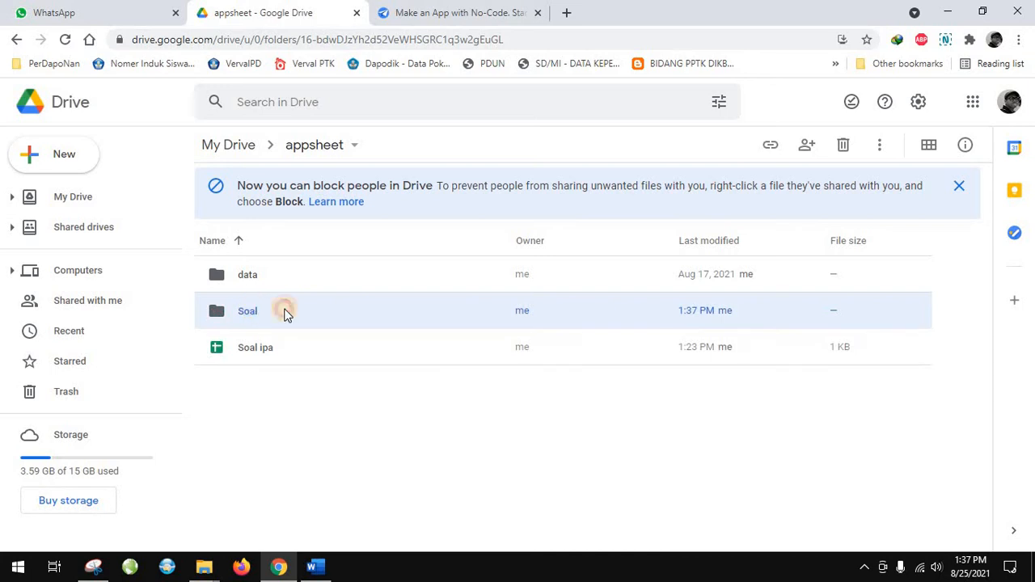
{"action": "double_click", "coordinate": [287, 312]}
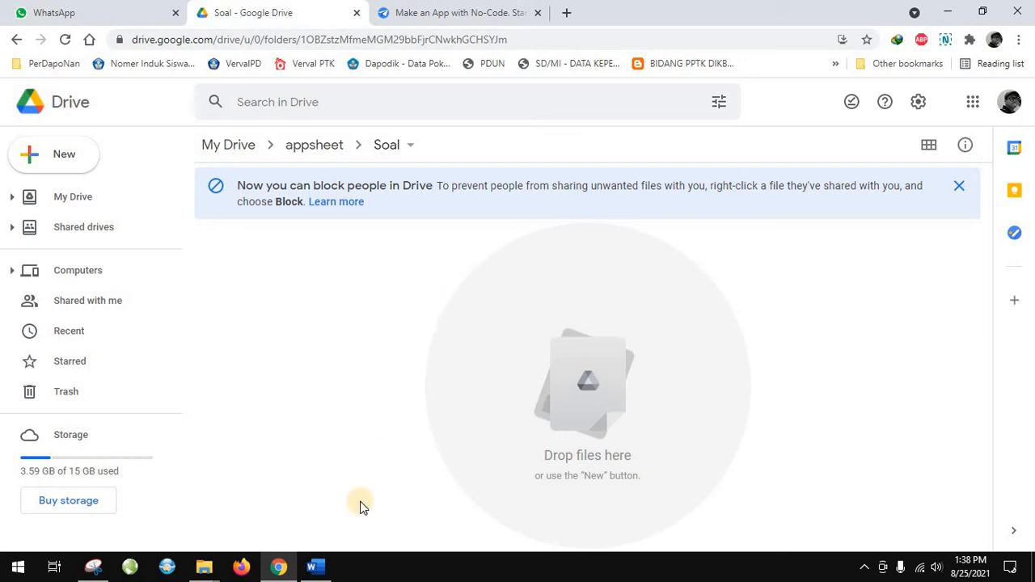
Look over the quiz questions in the Word document again and return to the Soal folder in Drive
{"action": "left_click", "coordinate": [317, 566]}
{"action": "scroll", "coordinate": [361, 384], "scroll_direction": "down", "scroll_amount": 3}
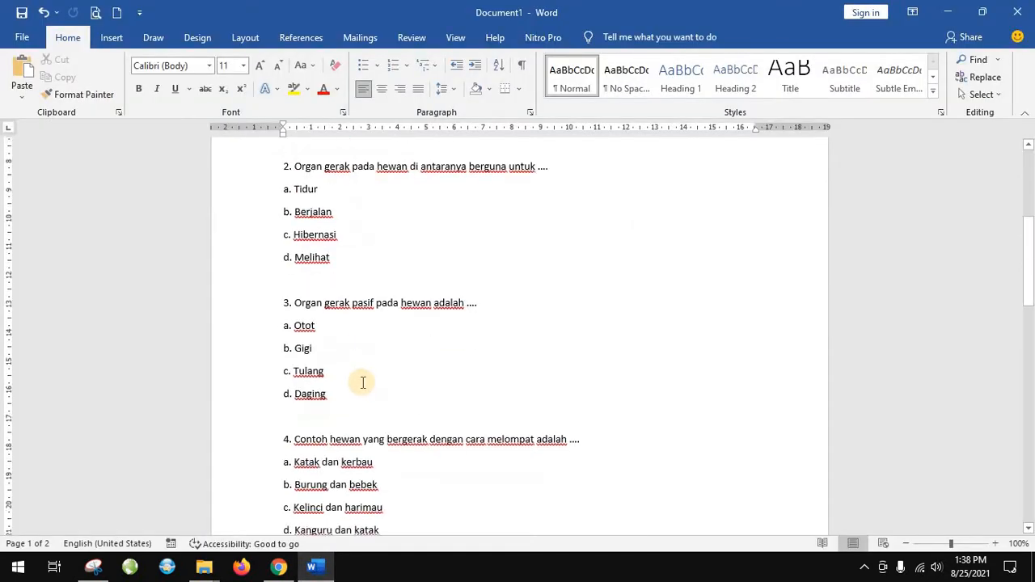
{"action": "scroll", "coordinate": [358, 395], "scroll_direction": "up", "scroll_amount": 4}
{"action": "left_click", "coordinate": [281, 565]}
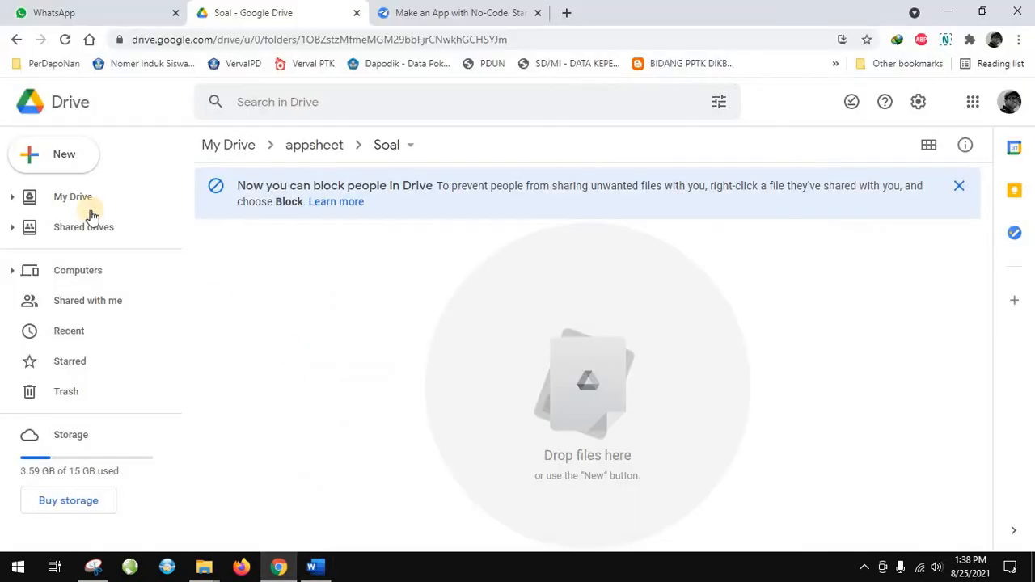
{"action": "left_click", "coordinate": [69, 156]}
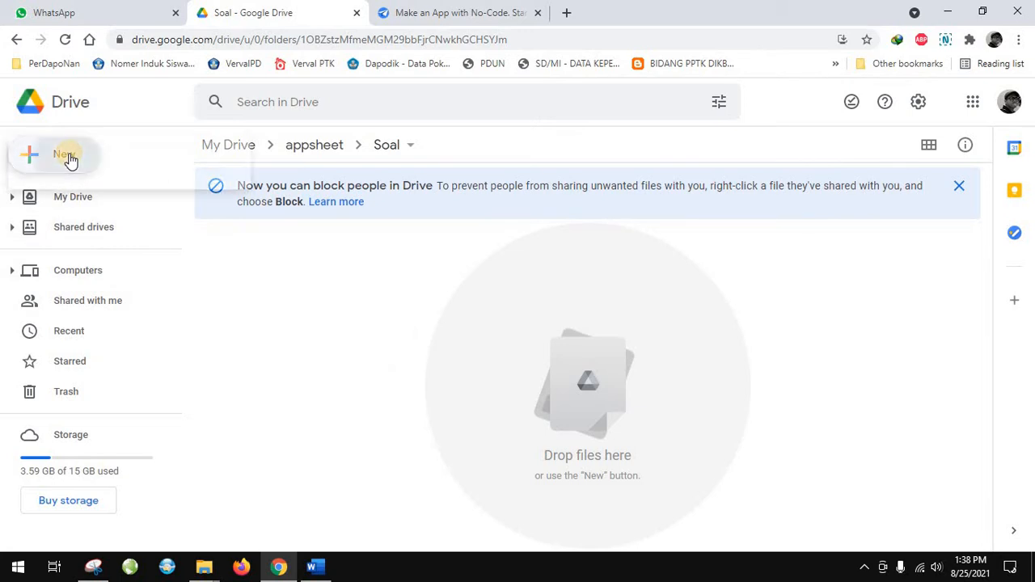
{"action": "left_click", "coordinate": [76, 283]}
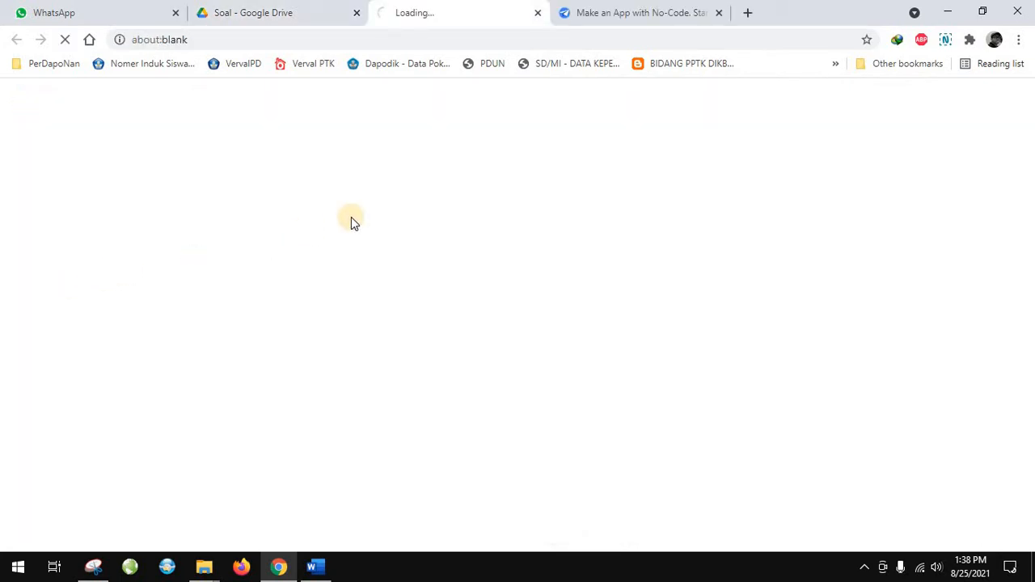
{"action": "left_click", "coordinate": [272, 15]}
{"action": "left_click", "coordinate": [450, 18]}
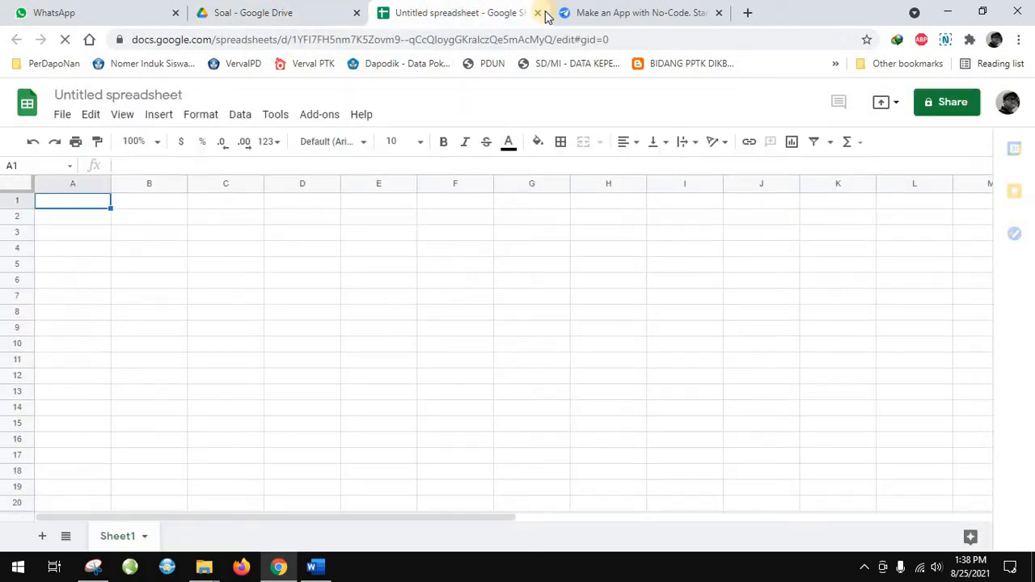
{"action": "left_click", "coordinate": [538, 13]}
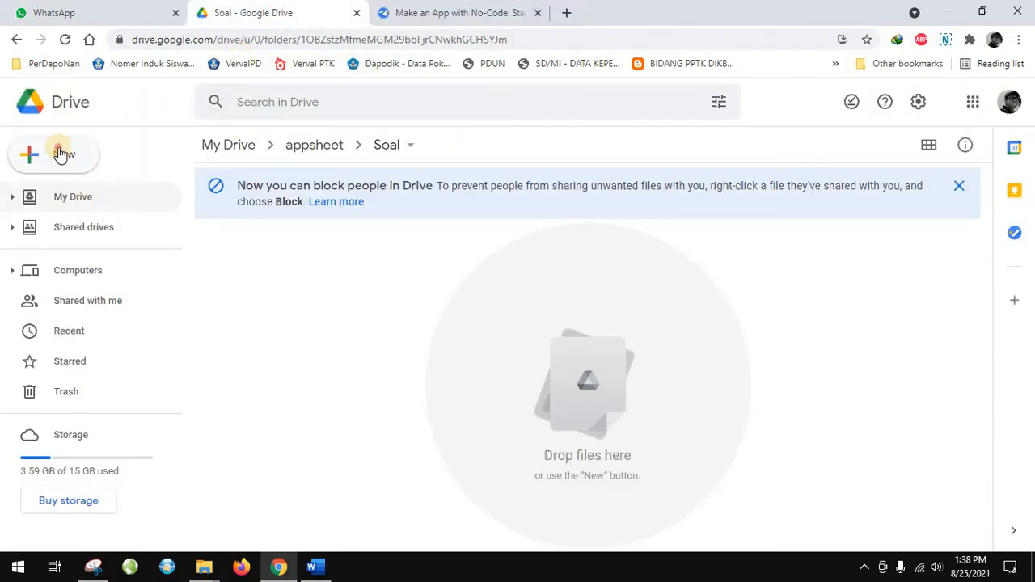
Create a blank Google Sheets spreadsheet inside the Soal folder
{"action": "left_click", "coordinate": [66, 162]}
{"action": "right_click", "coordinate": [322, 269]}
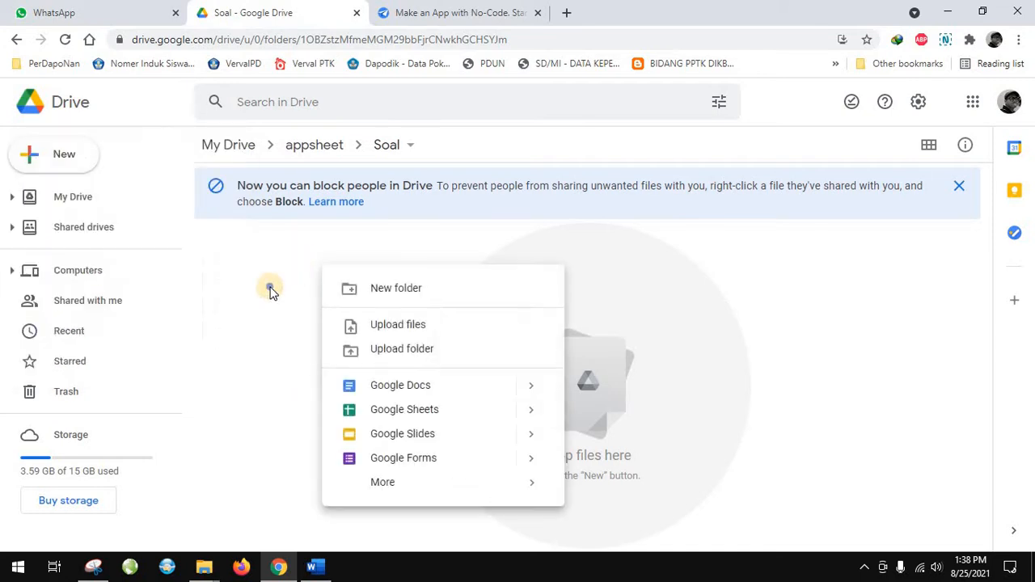
{"action": "right_click", "coordinate": [270, 288]}
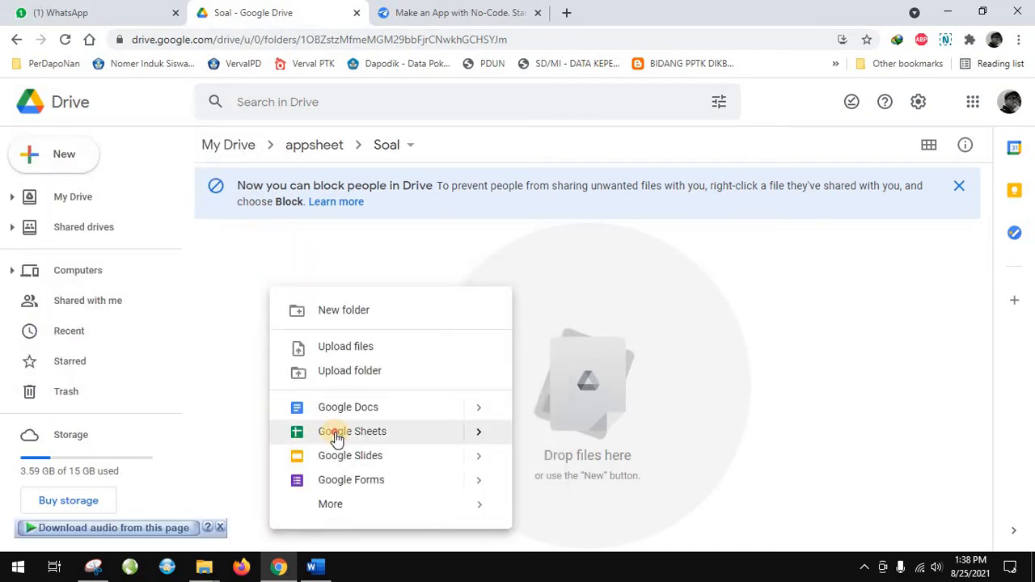
{"action": "left_click", "coordinate": [334, 432]}
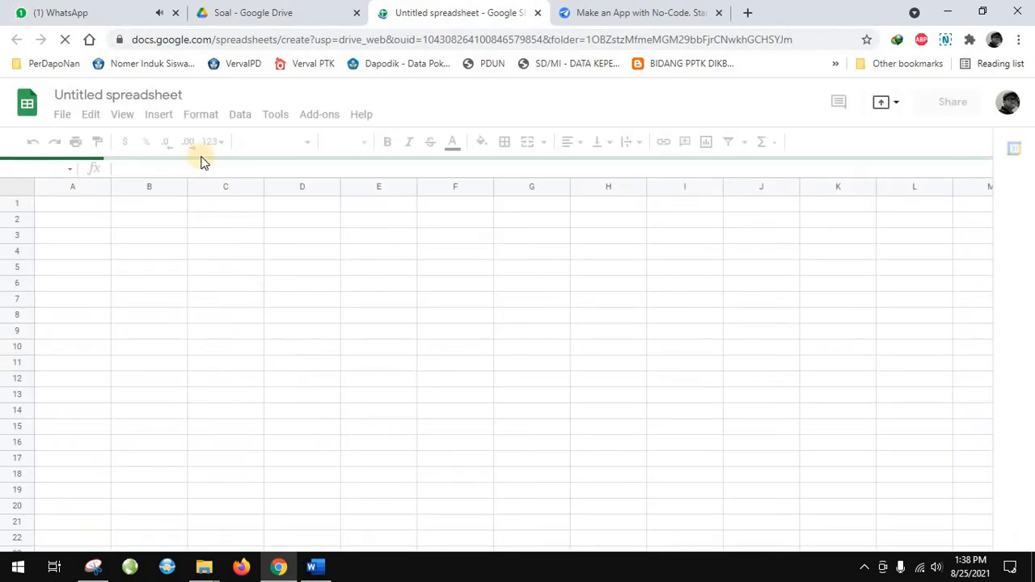
Rename the spreadsheet "Soal Kelas 5 SD Tema 1 Subtema 1 Organ Gerak Hewan", copying the title from the Word document
{"action": "left_click", "coordinate": [141, 93]}
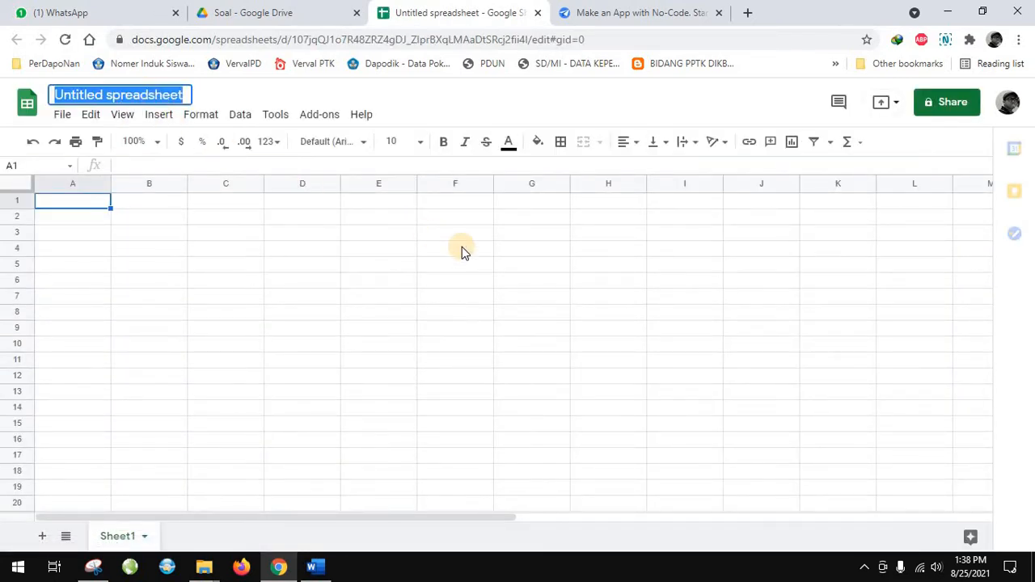
{"action": "type", "text": "Soal"}
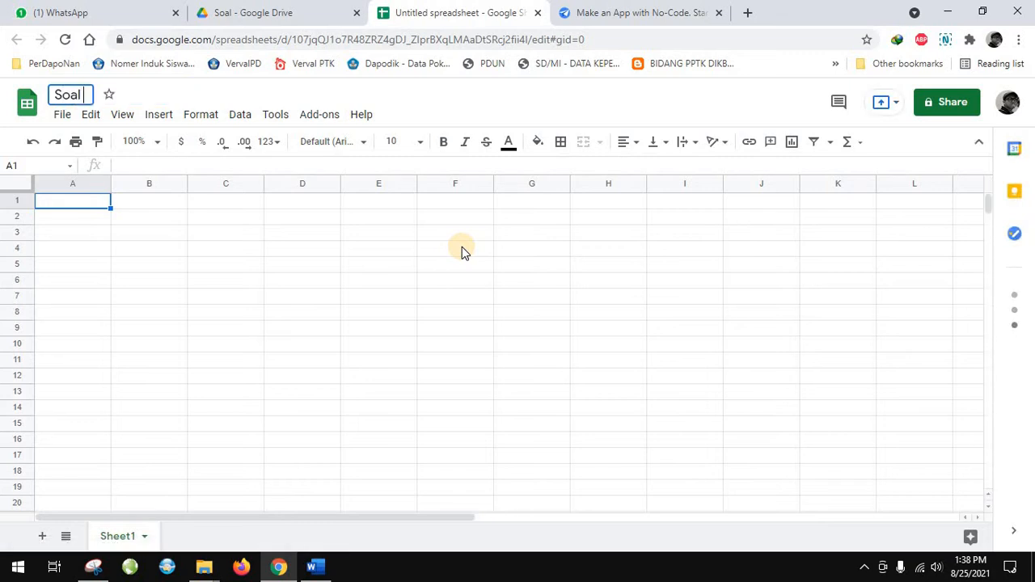
{"action": "left_click", "coordinate": [315, 568]}
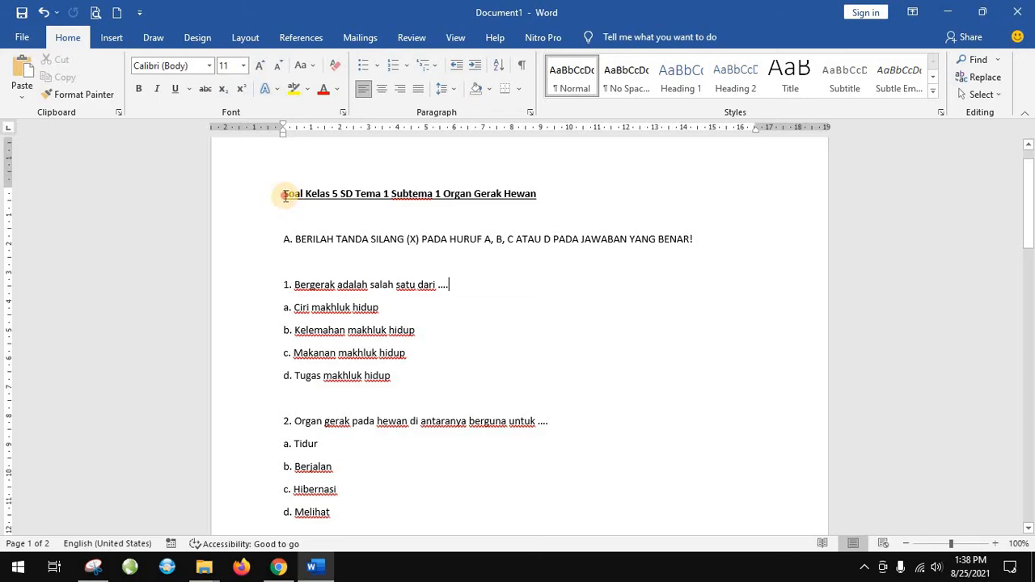
{"action": "left_click_drag", "start_coordinate": [285, 195], "coordinate": [540, 196]}
{"action": "key", "text": "ctrl+c"}
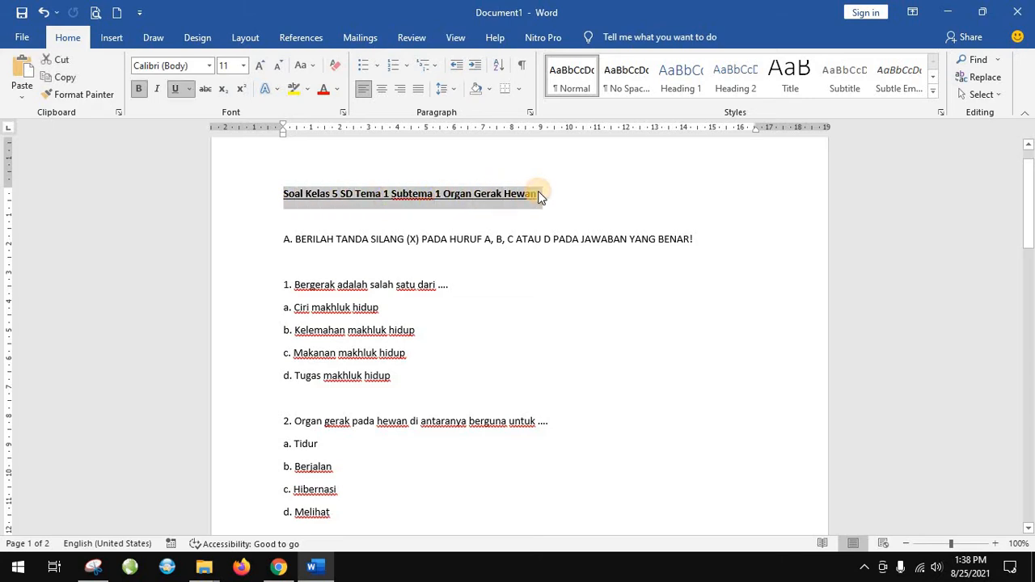
{"action": "left_click", "coordinate": [278, 566]}
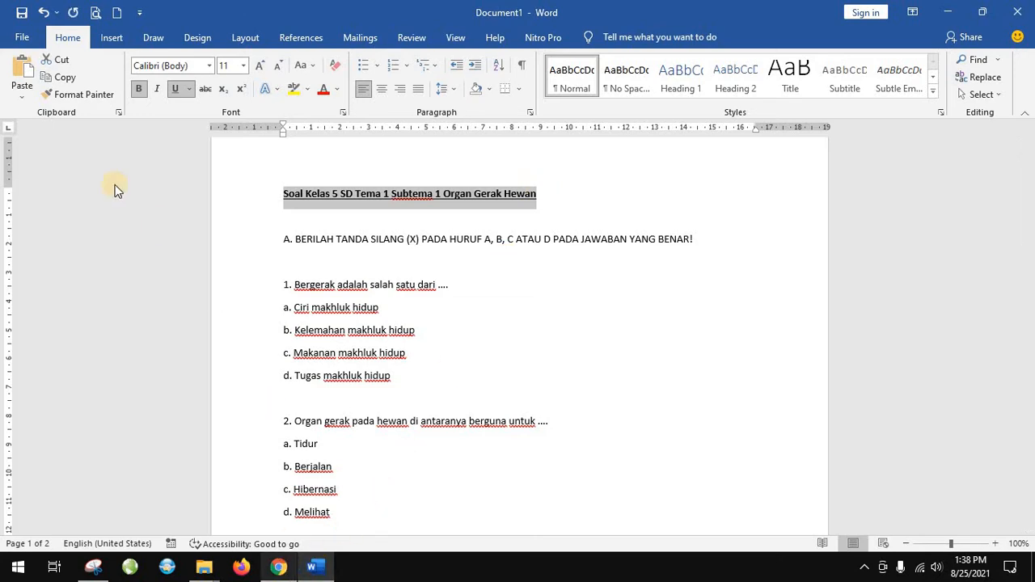
{"action": "left_click", "coordinate": [75, 97]}
{"action": "double_click", "coordinate": [74, 97]}
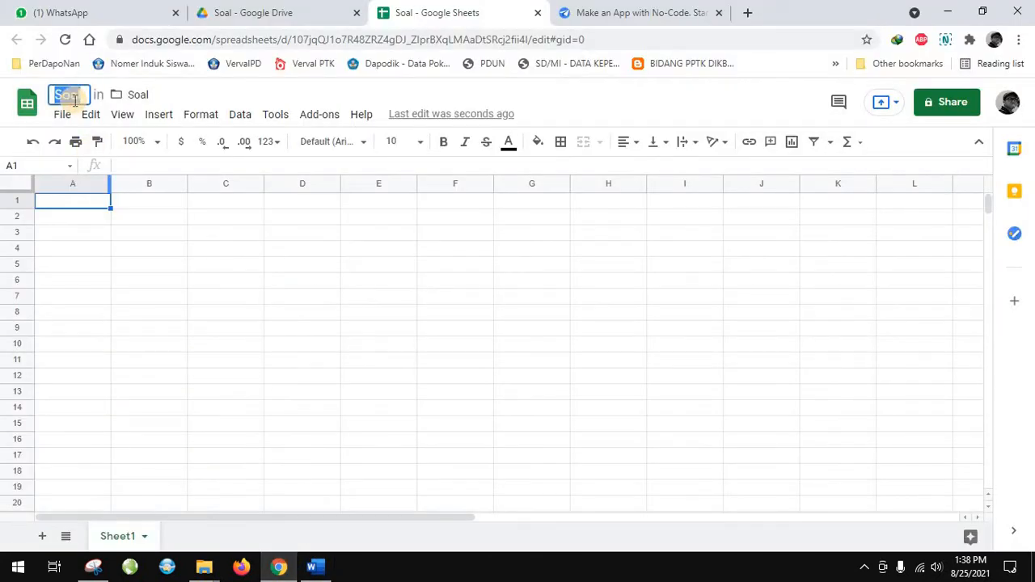
{"action": "key", "text": "ctrl+v"}
{"action": "left_click", "coordinate": [353, 232]}
Open the name of the Sheet1 tab for editing
{"action": "left_click", "coordinate": [73, 185]}
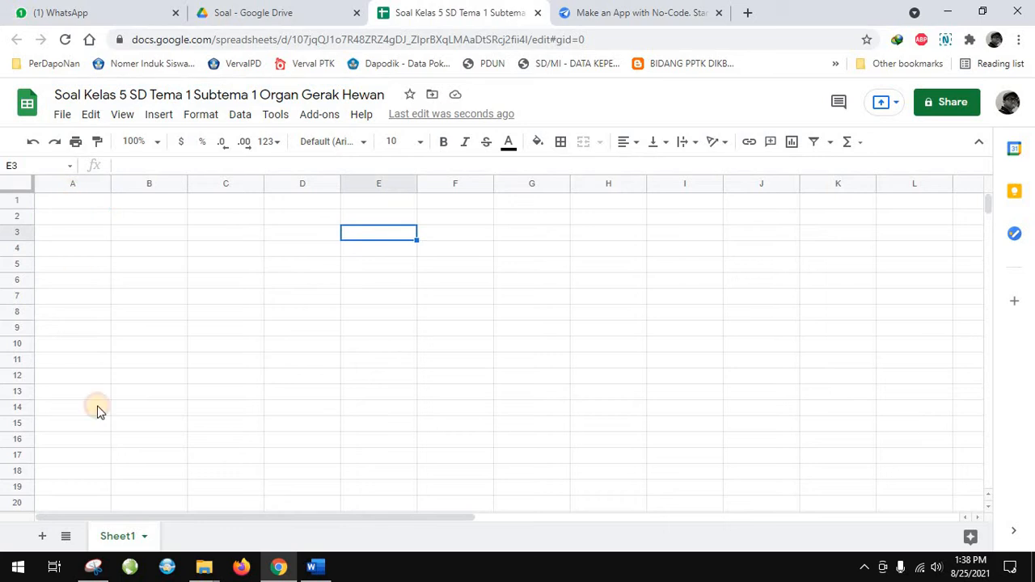
{"action": "right_click", "coordinate": [122, 537]}
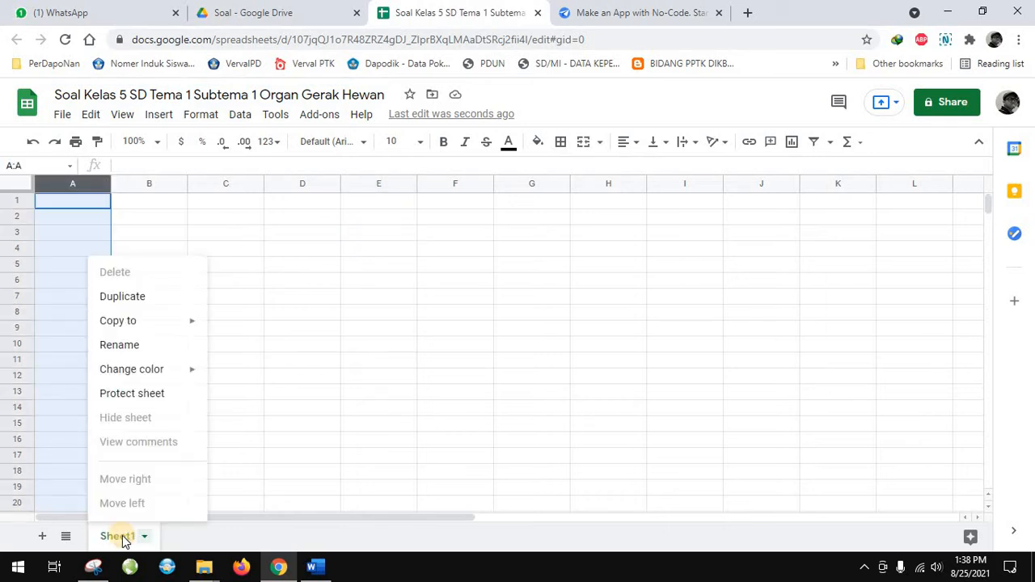
{"action": "left_click", "coordinate": [127, 348]}
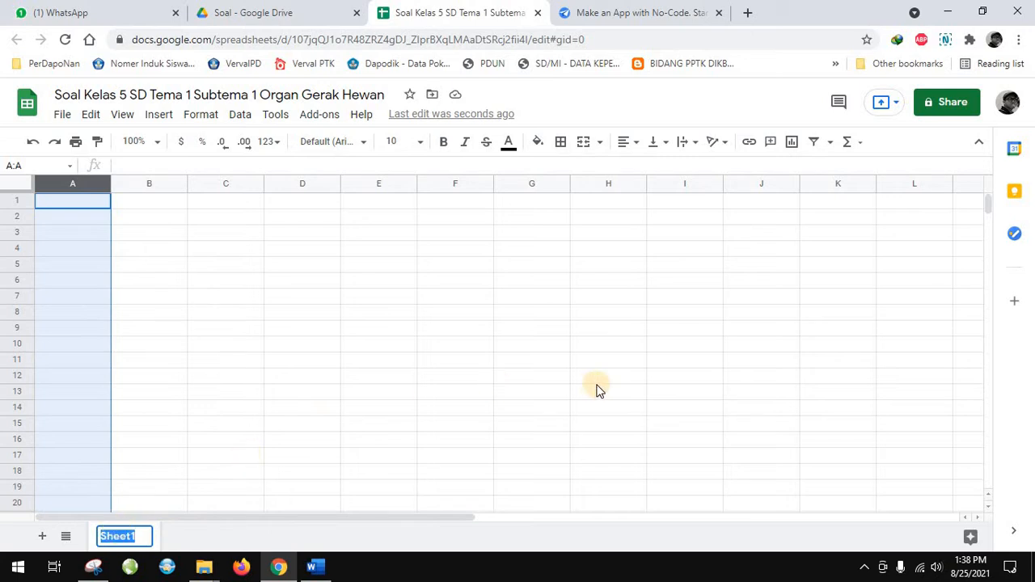
{"action": "type", "text": "soa"}
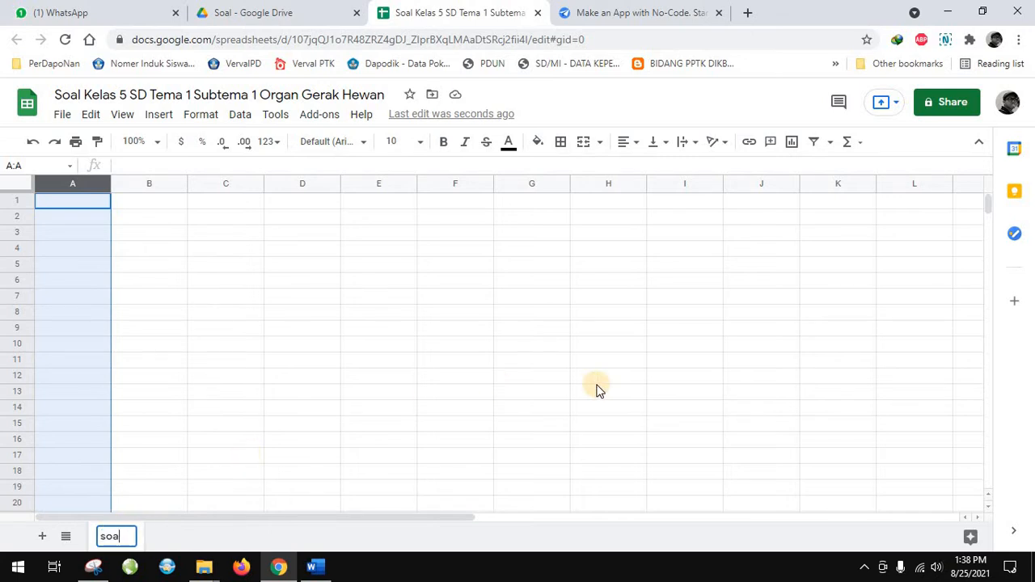
{"action": "type", "text": "l kelas 5"}
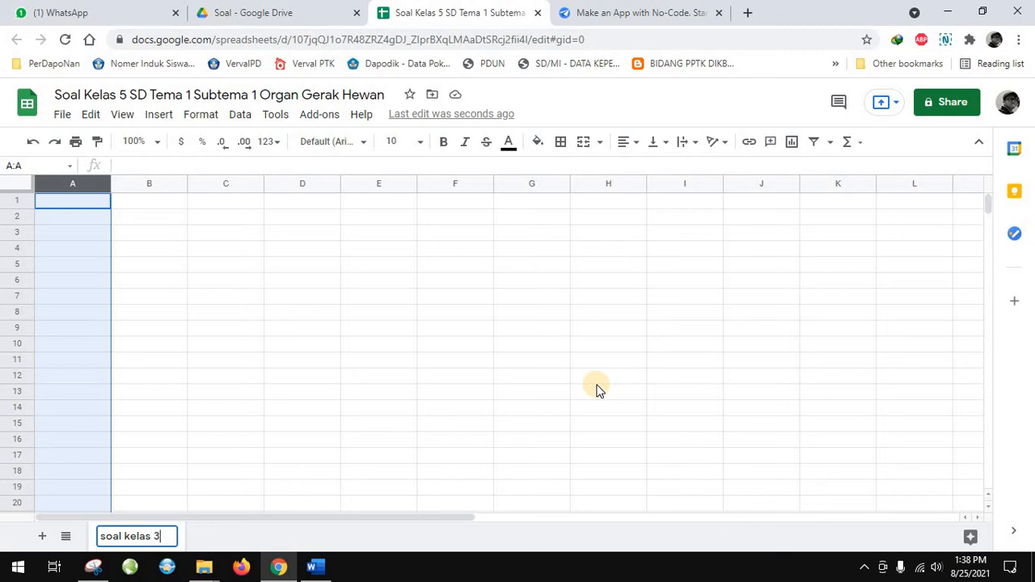
{"action": "key", "text": "BackSpace"}
{"action": "key", "text": "BackSpace"}
{"action": "key", "text": "BackSpace"}
{"action": "key", "text": "BackSpace"}
{"action": "key", "text": "BackSpace"}
{"action": "key", "text": "BackSpace"}
{"action": "key", "text": "BackSpace"}
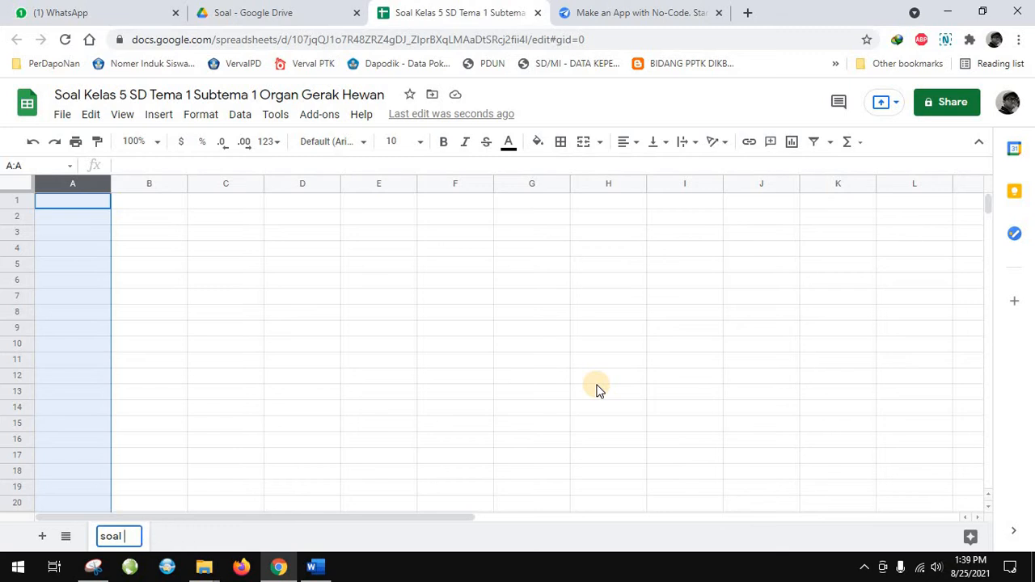
{"action": "key", "text": "BackSpace"}
{"action": "key", "text": "BackSpace"}
{"action": "key", "text": "BackSpace"}
{"action": "key", "text": "BackSpace"}
{"action": "key", "text": "BackSpace"}
{"action": "type", "text": "k"}
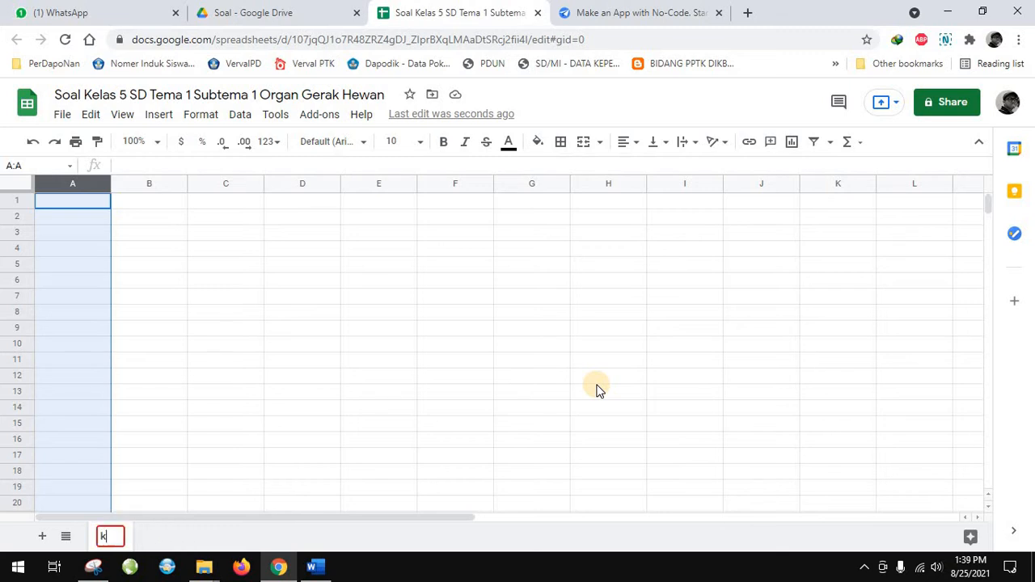
{"action": "type", "text": "ls5"}
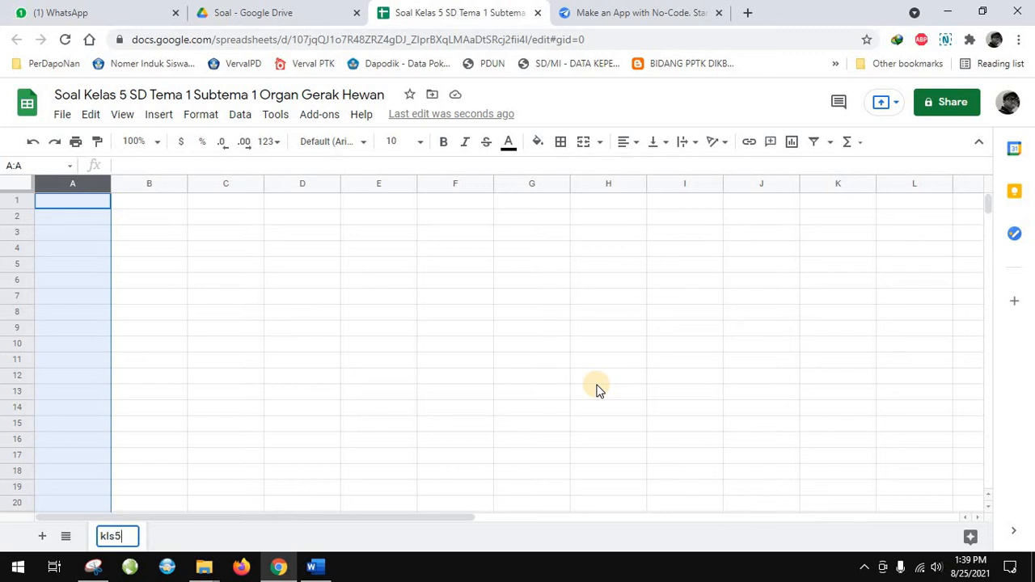
{"action": "key", "text": "BackSpace"}
{"action": "key", "text": "BackSpace"}
{"action": "key", "text": "BackSpace"}
{"action": "key", "text": "BackSpace"}
{"action": "type", "text": "organ"}
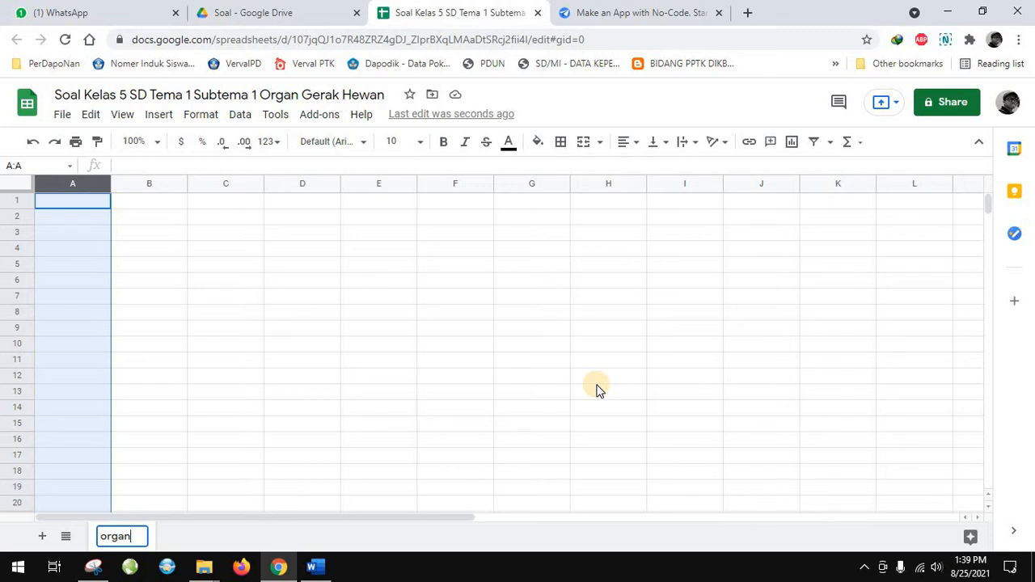
{"action": "type", "text": "gerakhewan"}
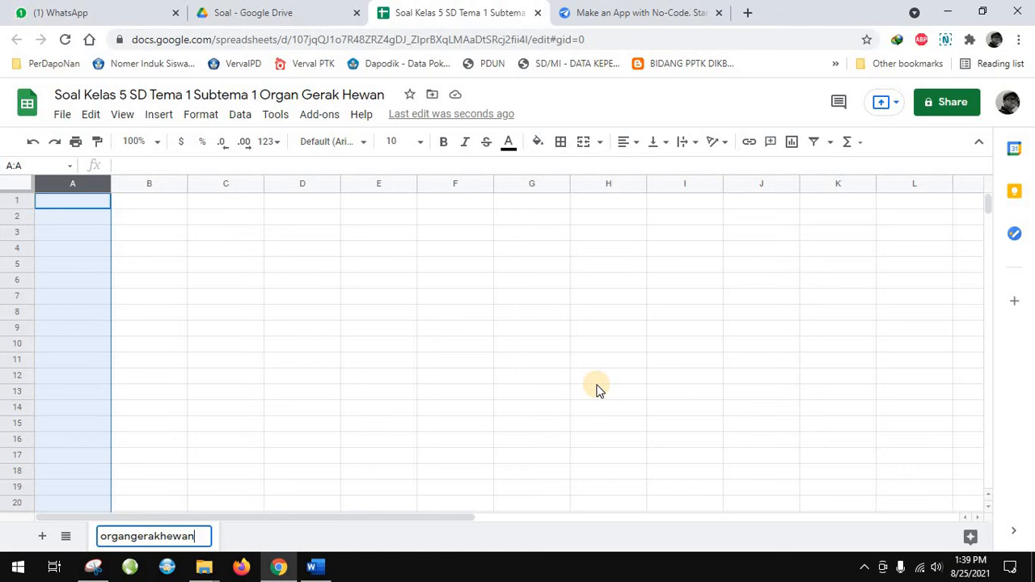
Replace the sheet tab's name with kls5t1st1 and apply it
{"action": "key", "text": "ctrl+a"}
{"action": "type", "text": "kl"}
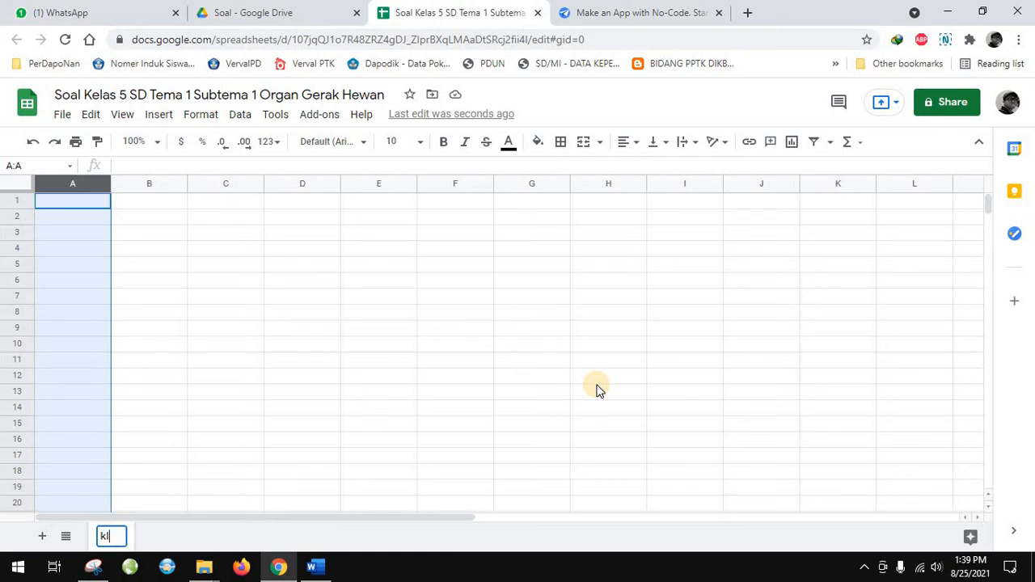
{"action": "type", "text": "s5T1"}
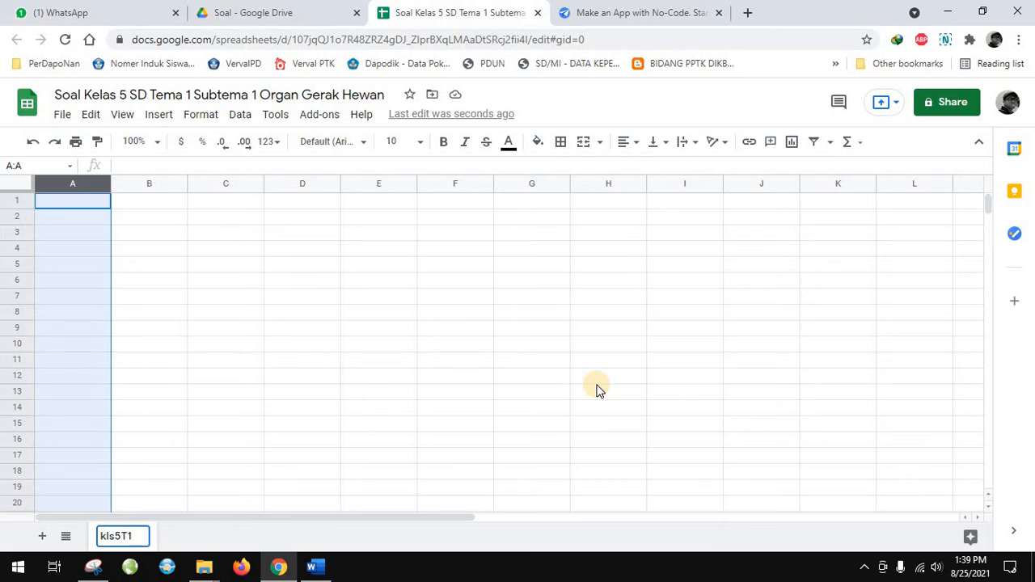
{"action": "key", "text": "BackSpace"}
{"action": "key", "text": "BackSpace"}
{"action": "type", "text": "t1st1"}
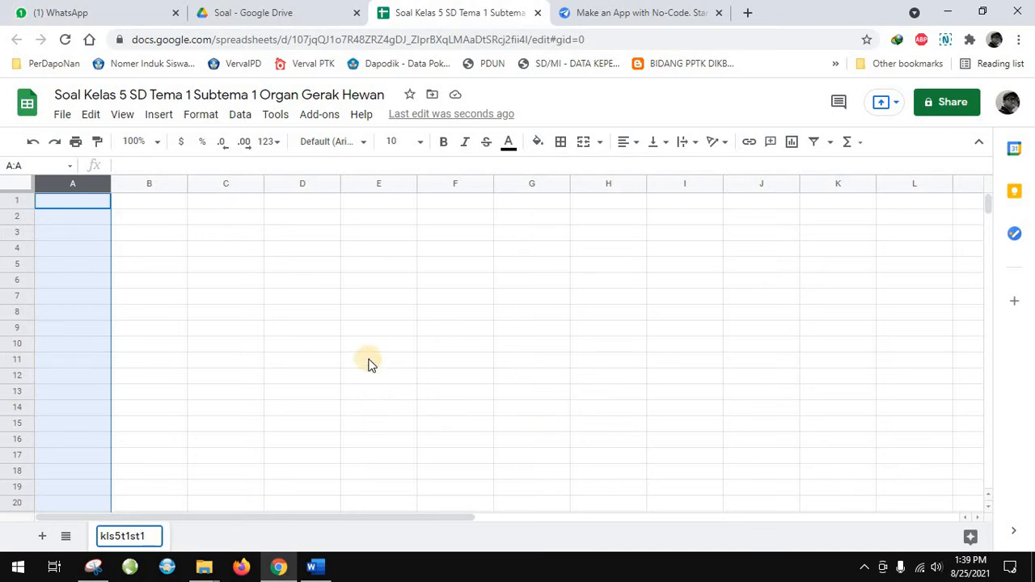
{"action": "left_click", "coordinate": [315, 328]}
{"action": "left_click", "coordinate": [213, 254]}
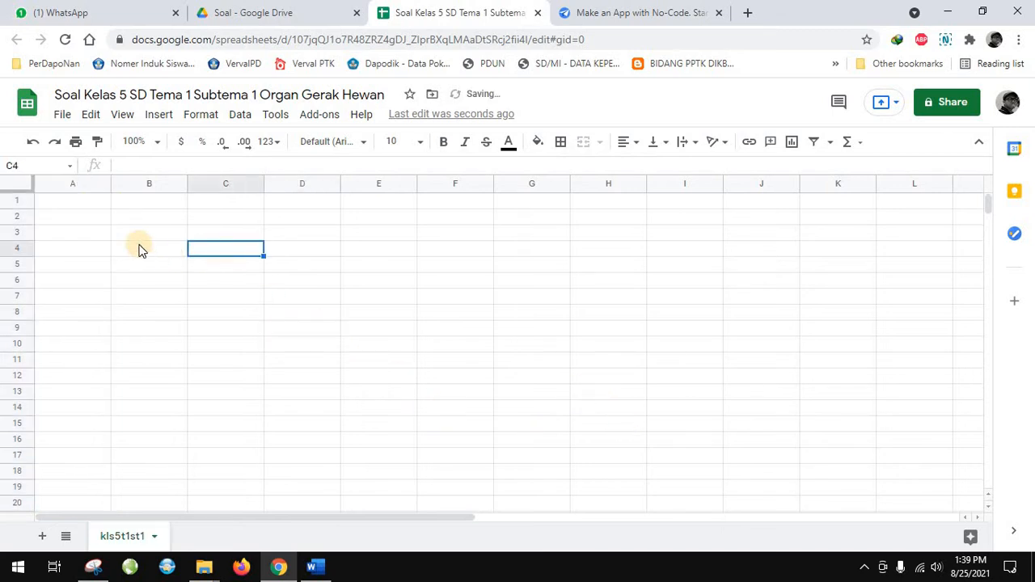
Look at the AppSheet home page and return to the question spreadsheet
{"action": "left_click", "coordinate": [93, 207]}
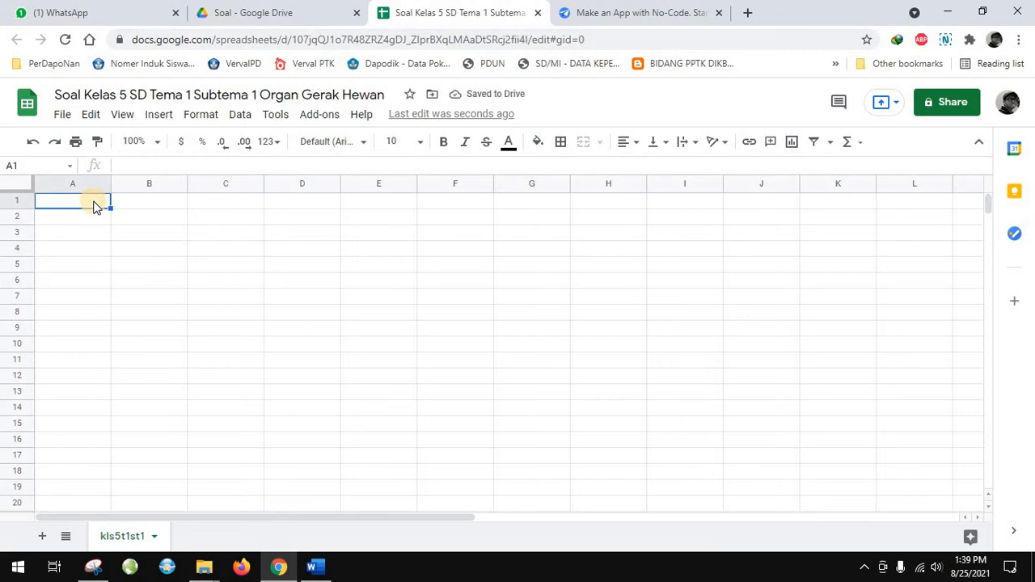
{"action": "left_click", "coordinate": [649, 10]}
{"action": "left_click", "coordinate": [461, 8]}
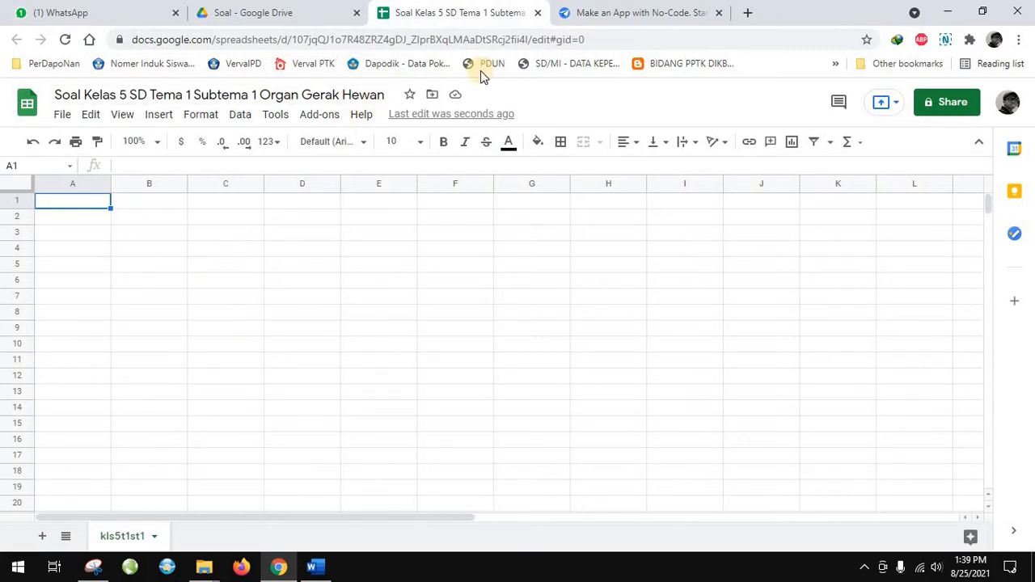
{"action": "left_click", "coordinate": [644, 18]}
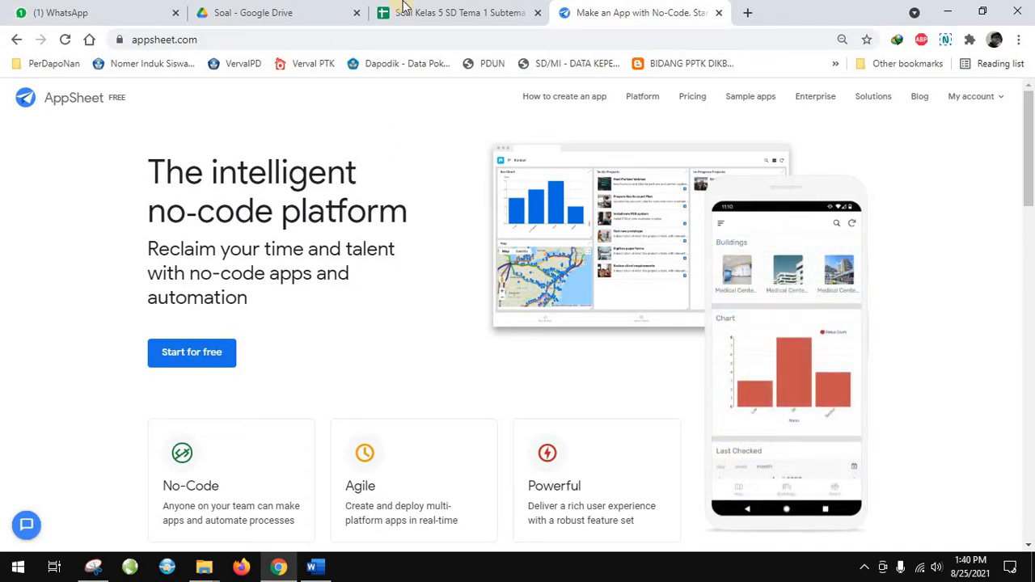
{"action": "left_click", "coordinate": [441, 12]}
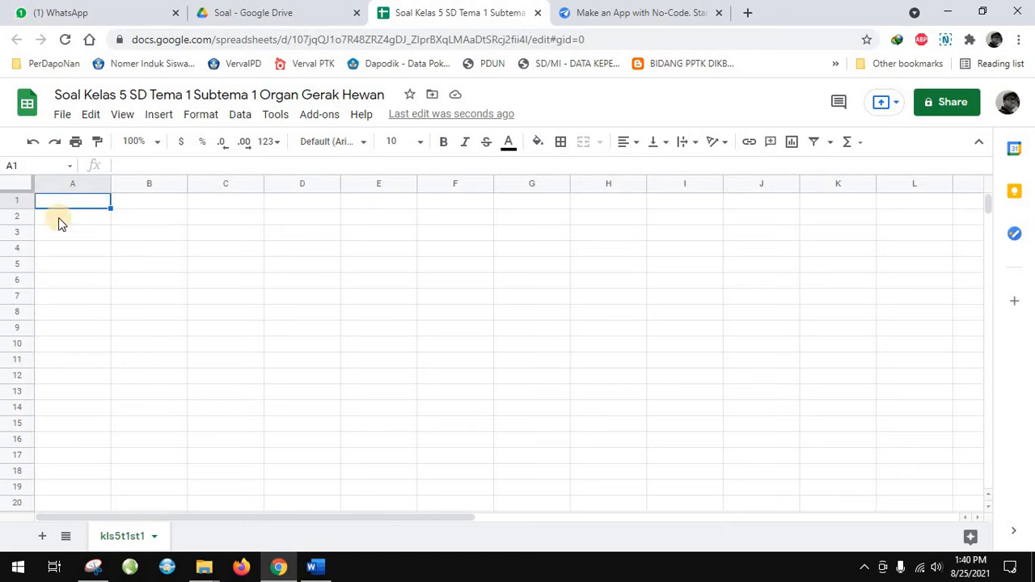
{"action": "left_click", "coordinate": [635, 10]}
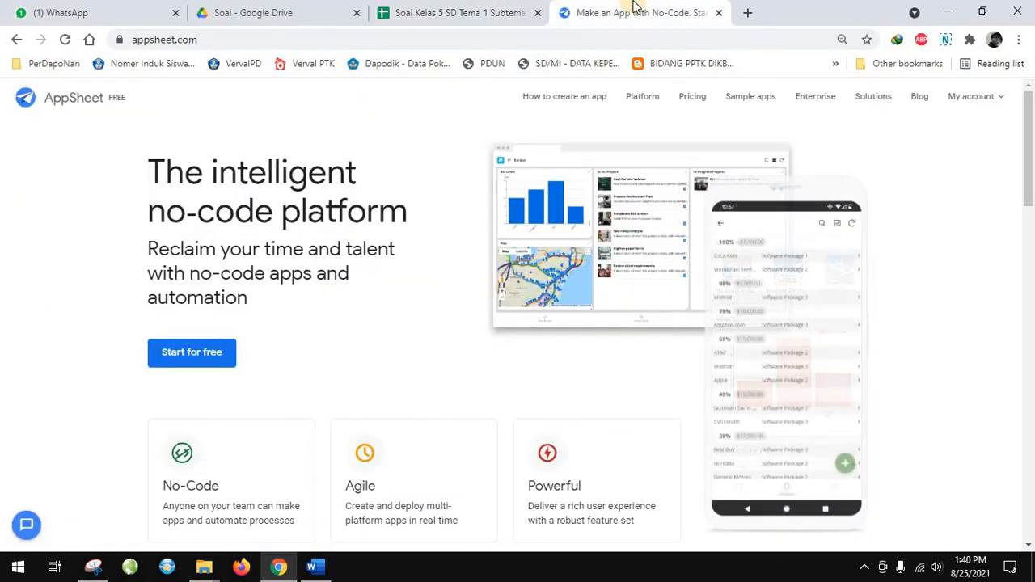
{"action": "left_click", "coordinate": [438, 12]}
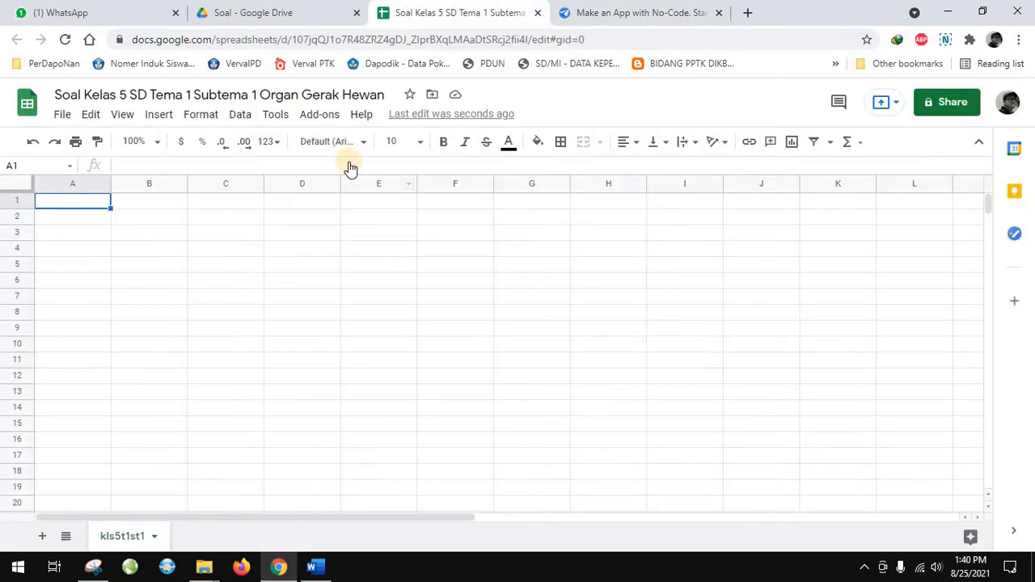
{"action": "left_click", "coordinate": [85, 279]}
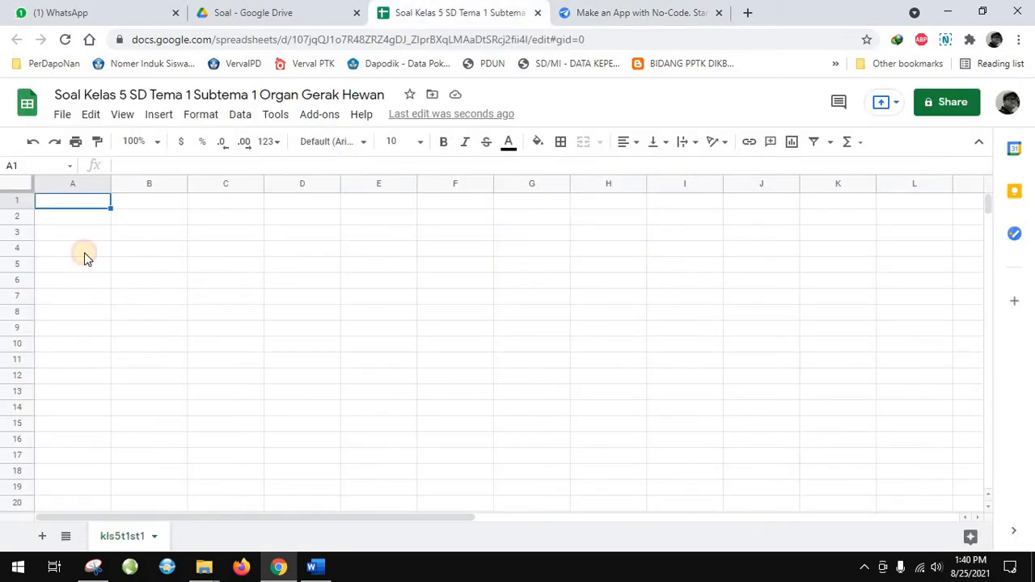
{"action": "left_click", "coordinate": [88, 205]}
{"action": "type", "text": "Nama"}
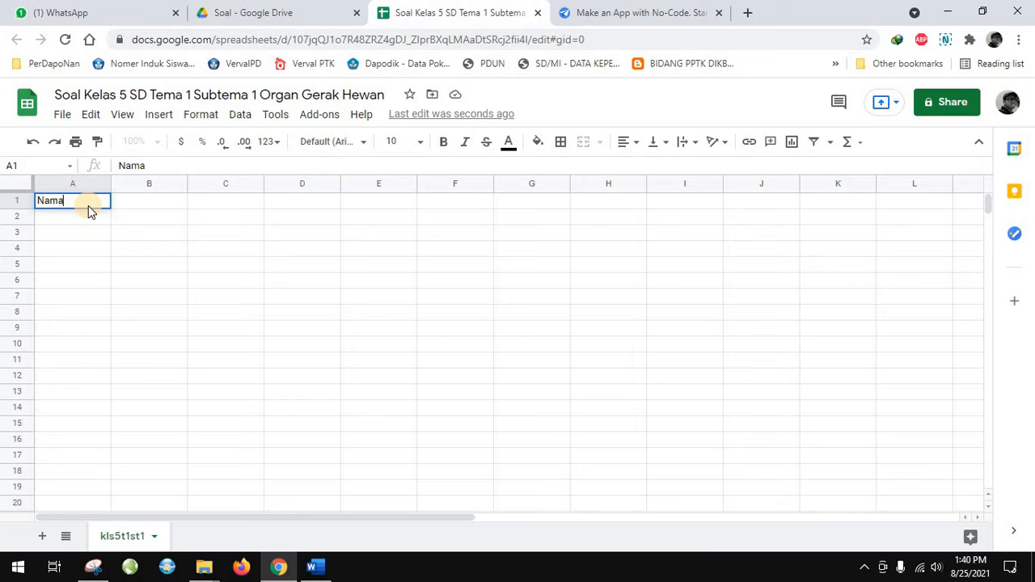
{"action": "key", "text": "Tab"}
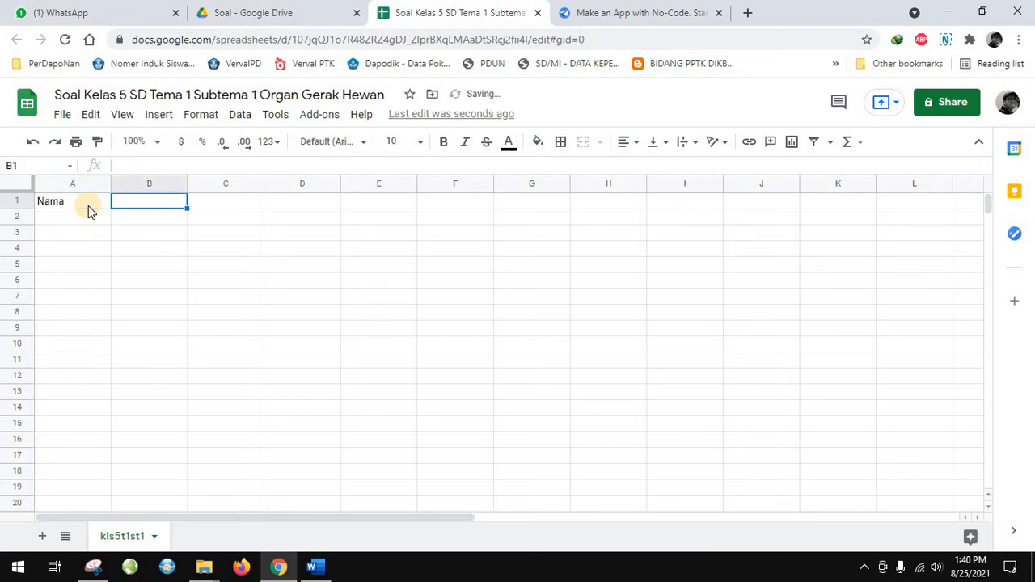
Enter the column headers Tanggal, Nama and Kelas in cells A1 to C1
{"action": "left_click", "coordinate": [88, 206]}
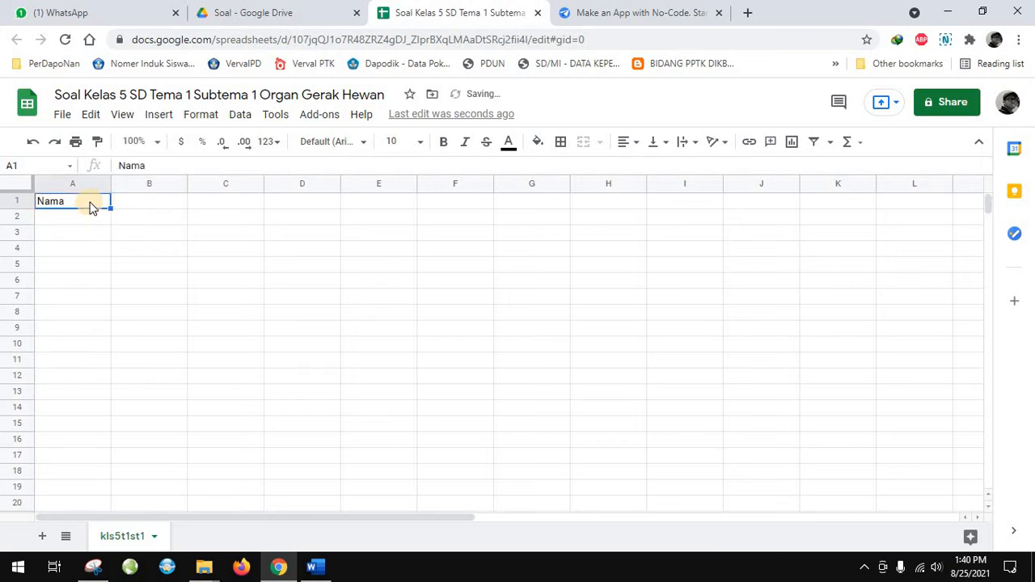
{"action": "type", "text": "Tan"}
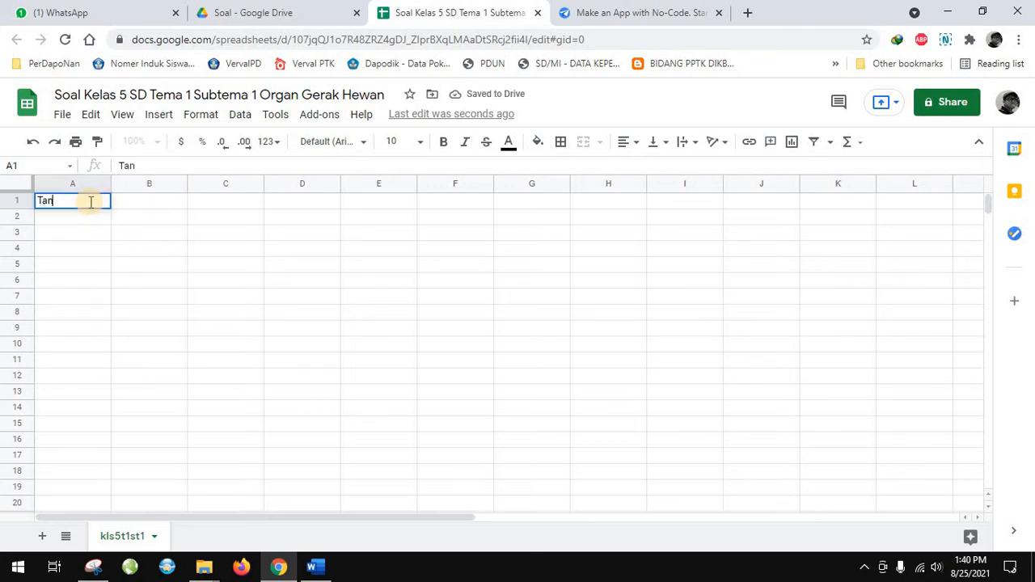
{"action": "type", "text": "ggal"}
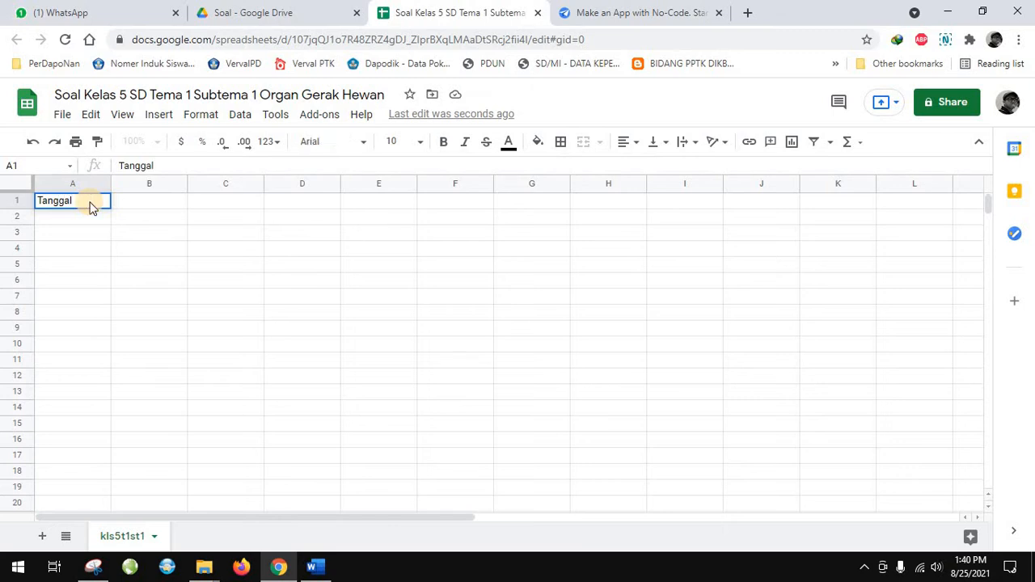
{"action": "key", "text": "Tab"}
{"action": "type", "text": "Nama"}
{"action": "key", "text": "Tab"}
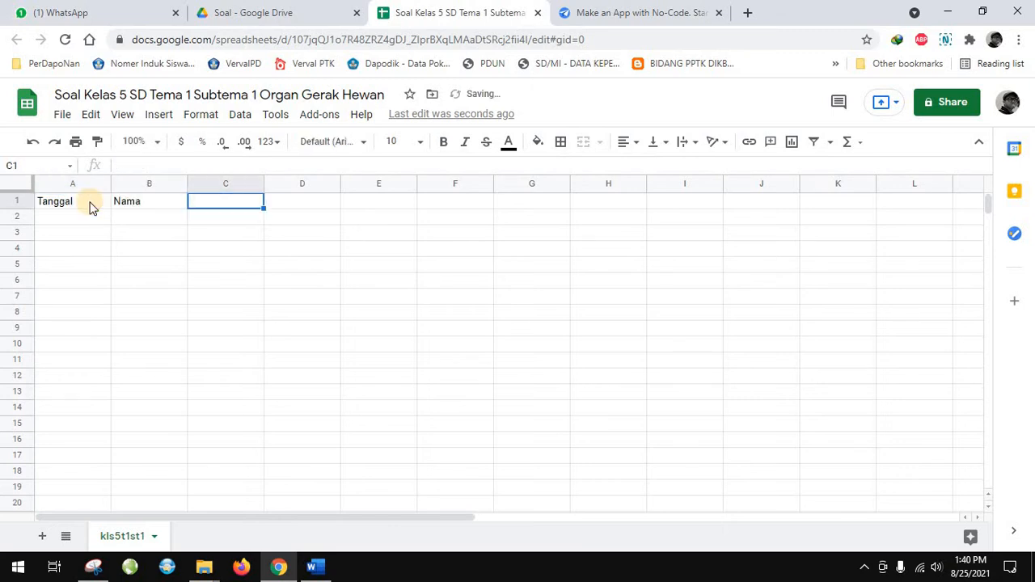
{"action": "type", "text": "Kelas"}
{"action": "key", "text": "Tab"}
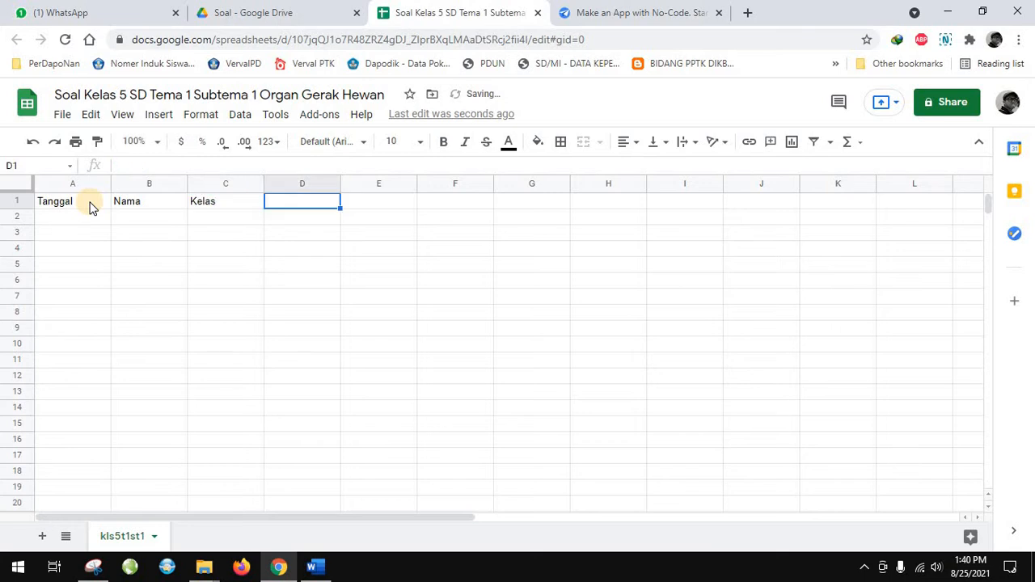
Insert a column before the Tanggal column and enter the header H1 in its first row
{"action": "key", "text": "Left"}
{"action": "key", "text": "Left"}
{"action": "key", "text": "Left"}
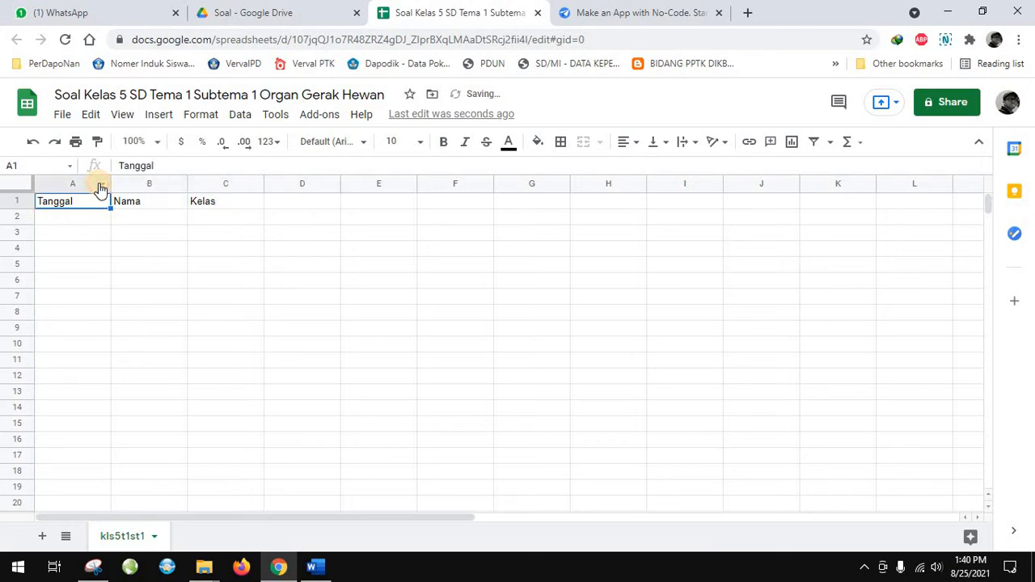
{"action": "right_click", "coordinate": [91, 185]}
{"action": "left_click", "coordinate": [83, 184]}
{"action": "right_click", "coordinate": [84, 184]}
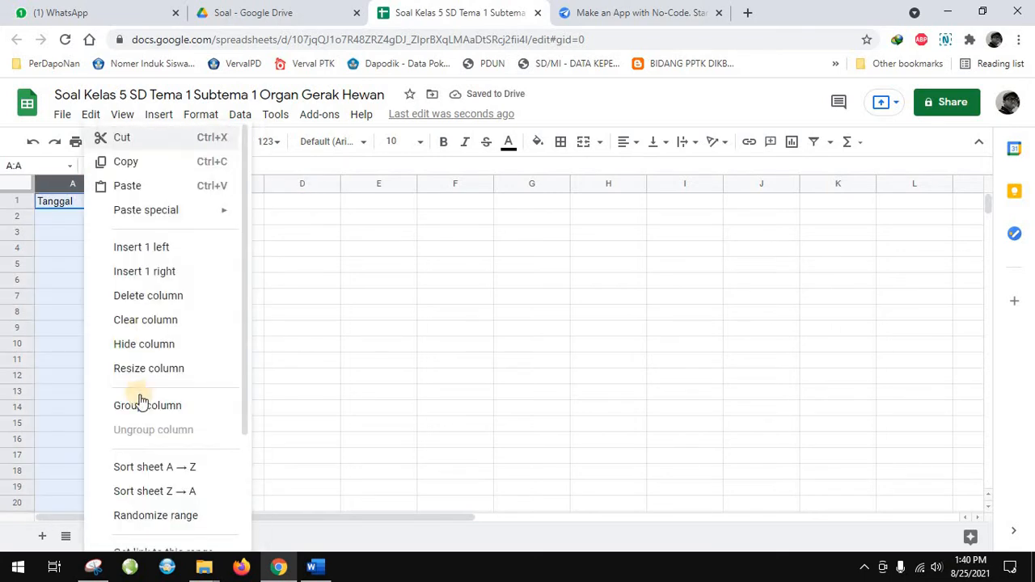
{"action": "left_click", "coordinate": [144, 247]}
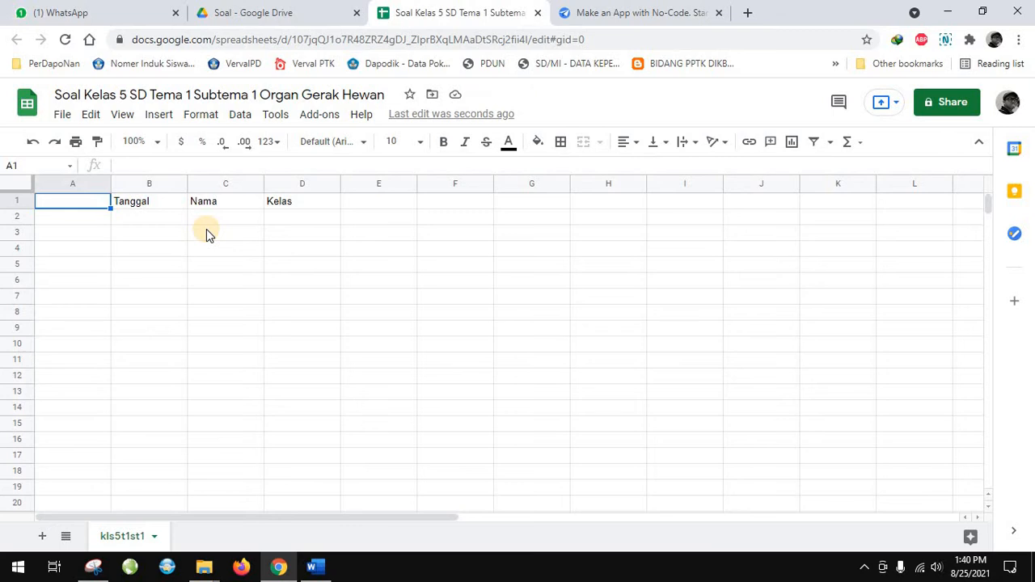
{"action": "type", "text": "H1"}
{"action": "left_click", "coordinate": [164, 255]}
Add the header H2 in cell E1, after the Kelas column
{"action": "left_click", "coordinate": [77, 200]}
{"action": "left_click", "coordinate": [143, 201]}
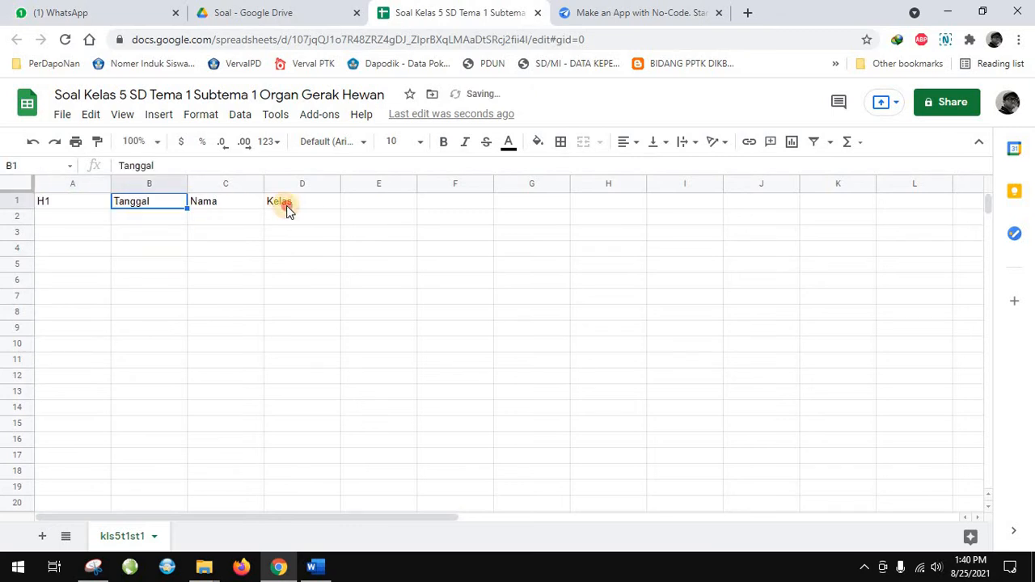
{"action": "left_click", "coordinate": [283, 203]}
{"action": "left_click", "coordinate": [377, 204]}
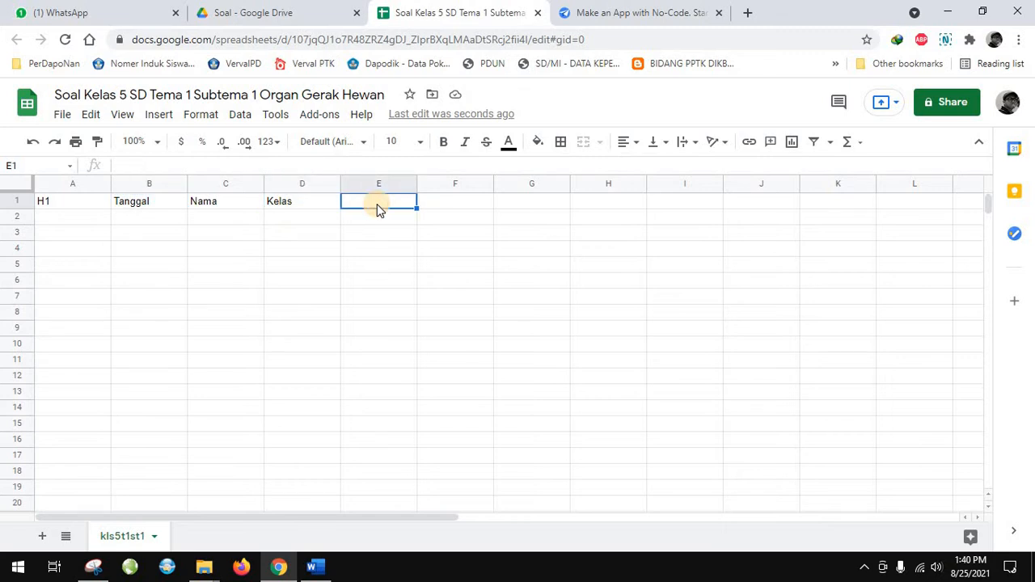
{"action": "type", "text": "H2"}
{"action": "key", "text": "Tab"}
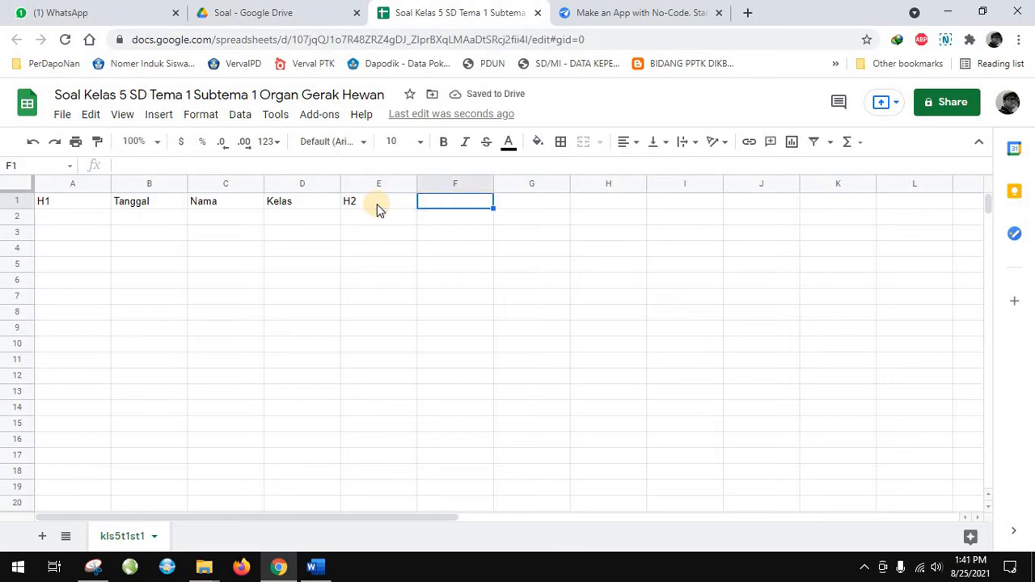
Copy question 1 from the Word document into cell F1 as values only and fit column F to its text
{"action": "left_click", "coordinate": [315, 566]}
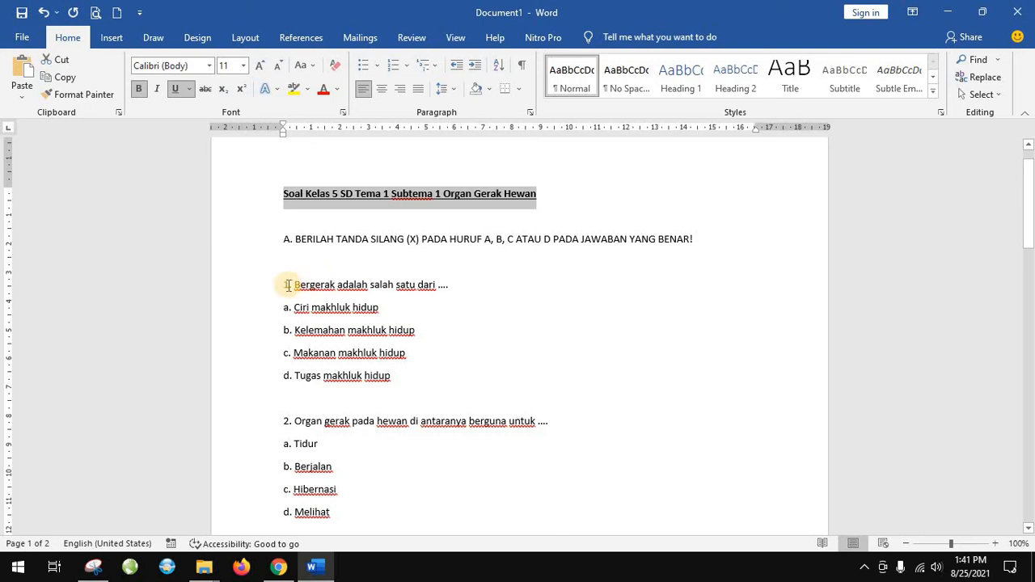
{"action": "left_click_drag", "start_coordinate": [284, 284], "coordinate": [446, 288]}
{"action": "key", "text": "ctrl+c"}
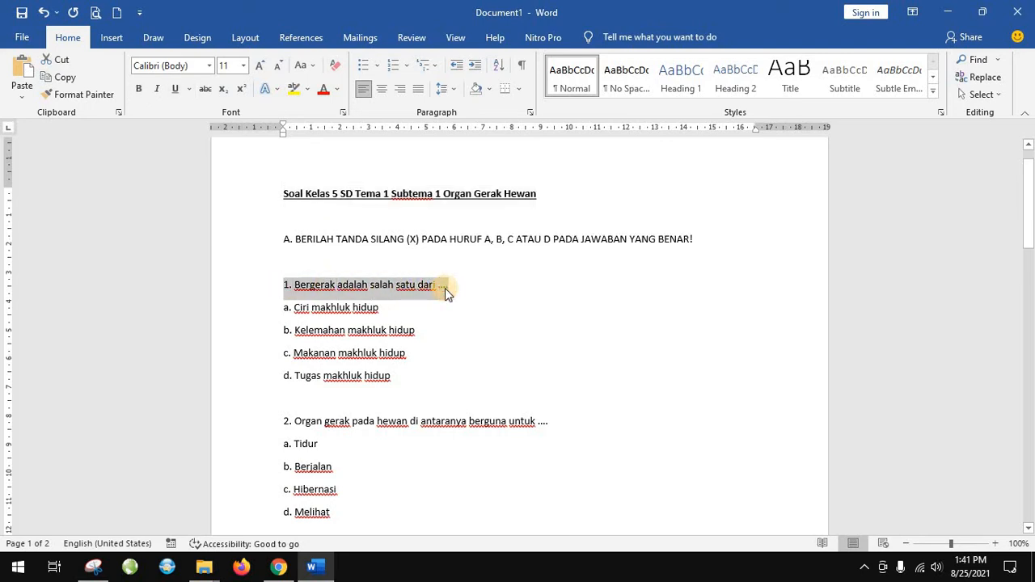
{"action": "left_click", "coordinate": [284, 567]}
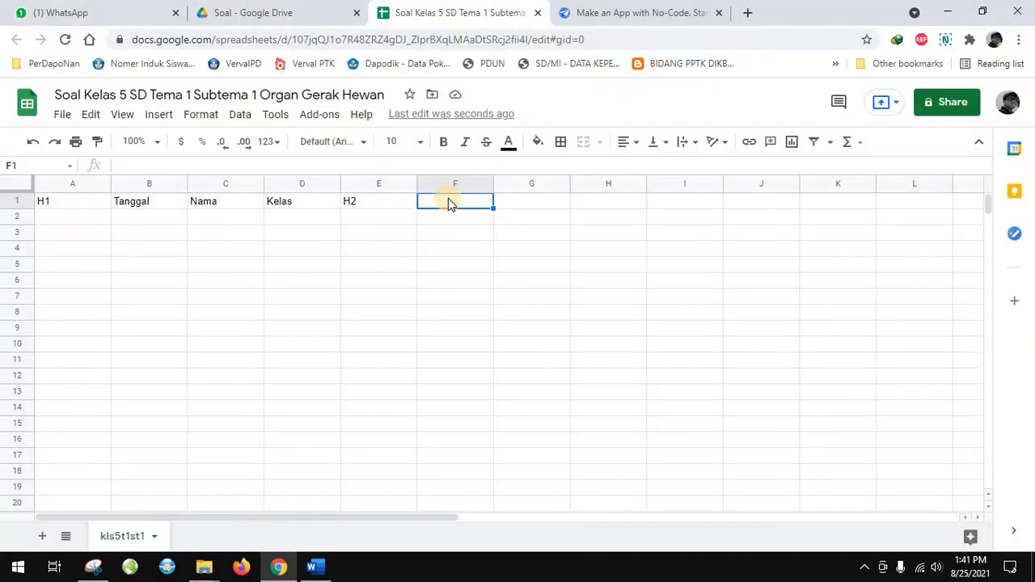
{"action": "right_click", "coordinate": [448, 198]}
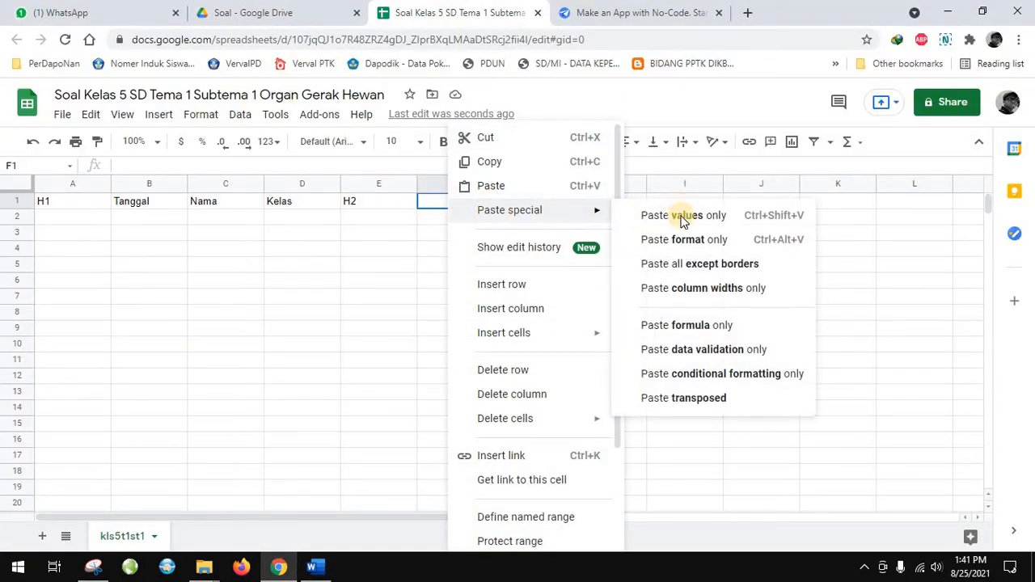
{"action": "mouse_move", "coordinate": [596, 210]}
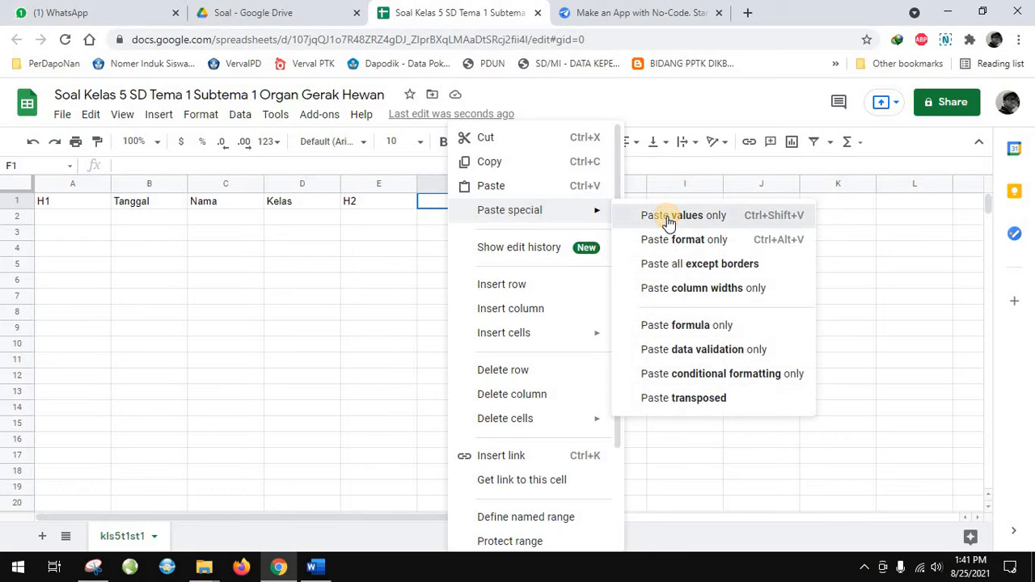
{"action": "left_click", "coordinate": [668, 217]}
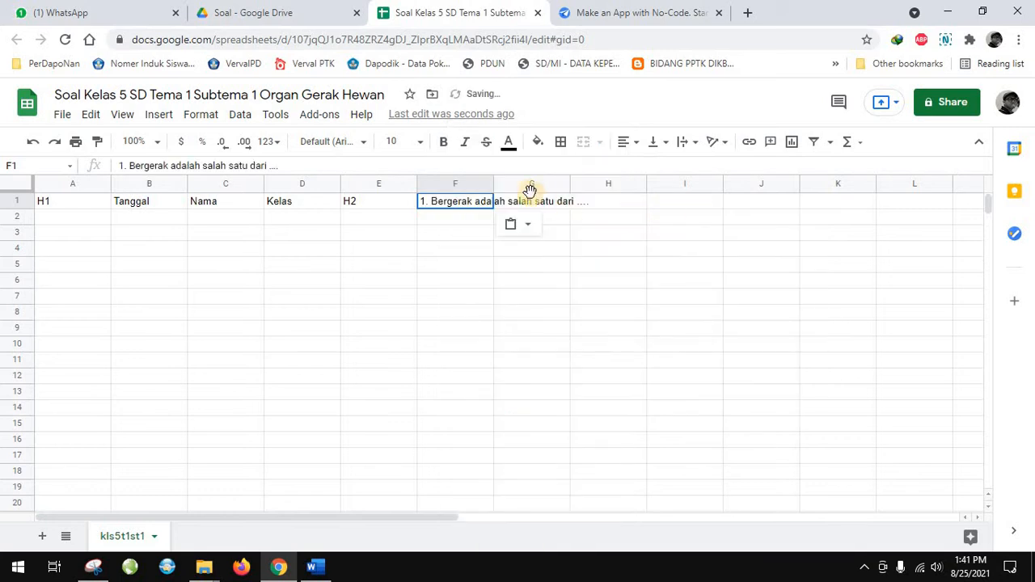
{"action": "double_click", "coordinate": [492, 184]}
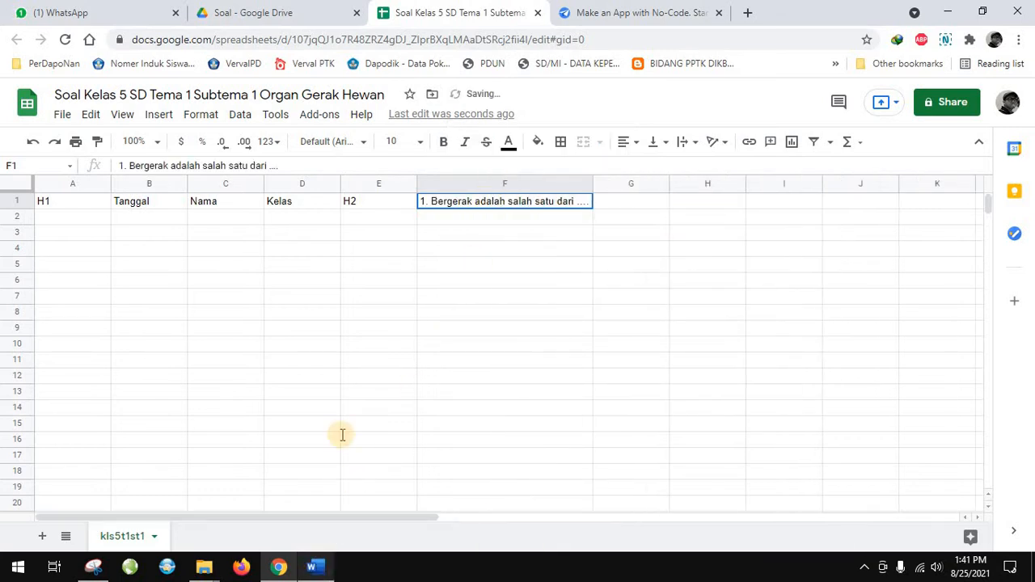
Copy question 2 from the Word document into cell G1 as values only
{"action": "key", "text": "alt+Tab"}
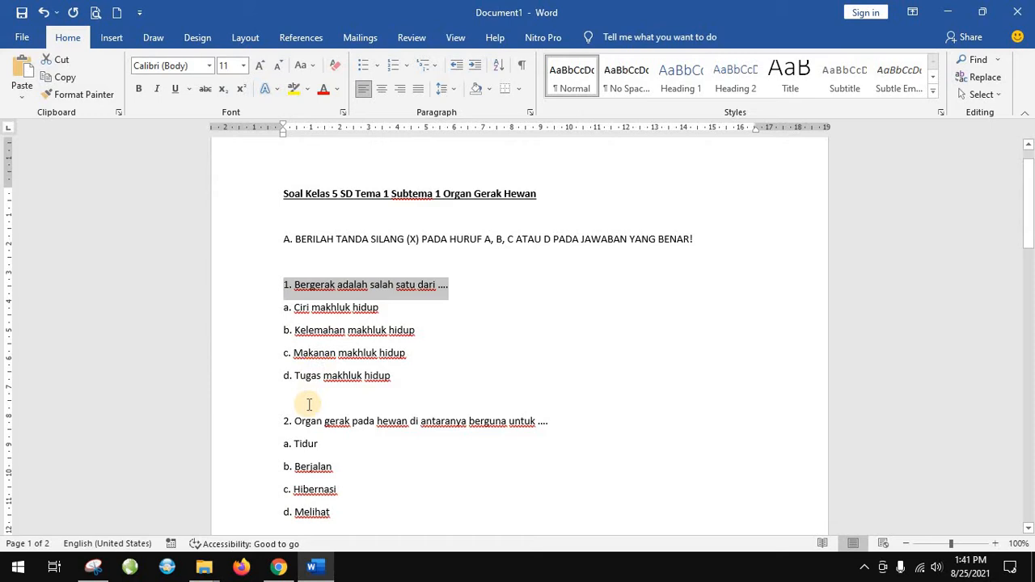
{"action": "triple_click", "coordinate": [512, 417]}
{"action": "key", "text": "ctrl+c"}
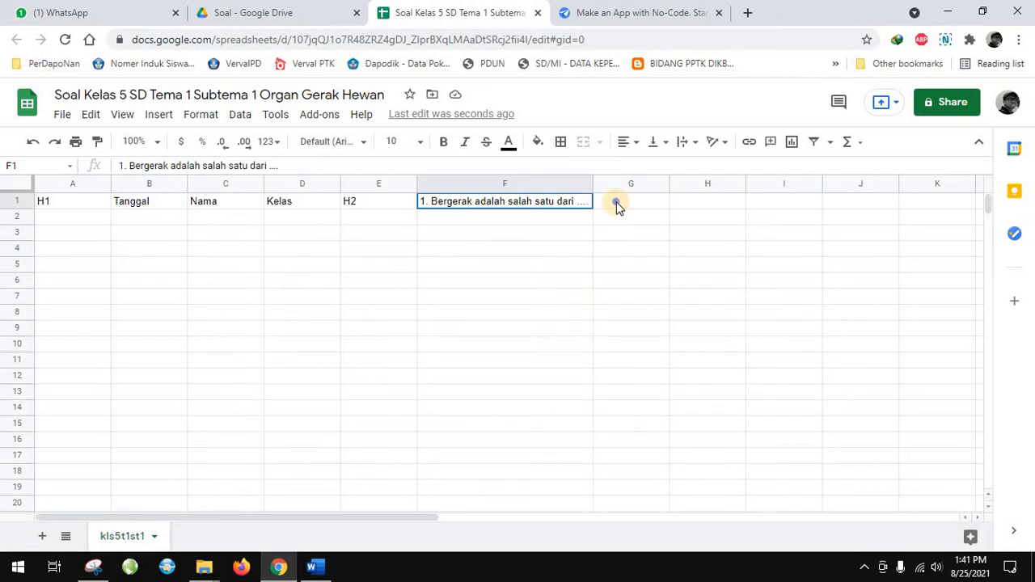
{"action": "right_click", "coordinate": [616, 202]}
{"action": "mouse_move", "coordinate": [687, 212]}
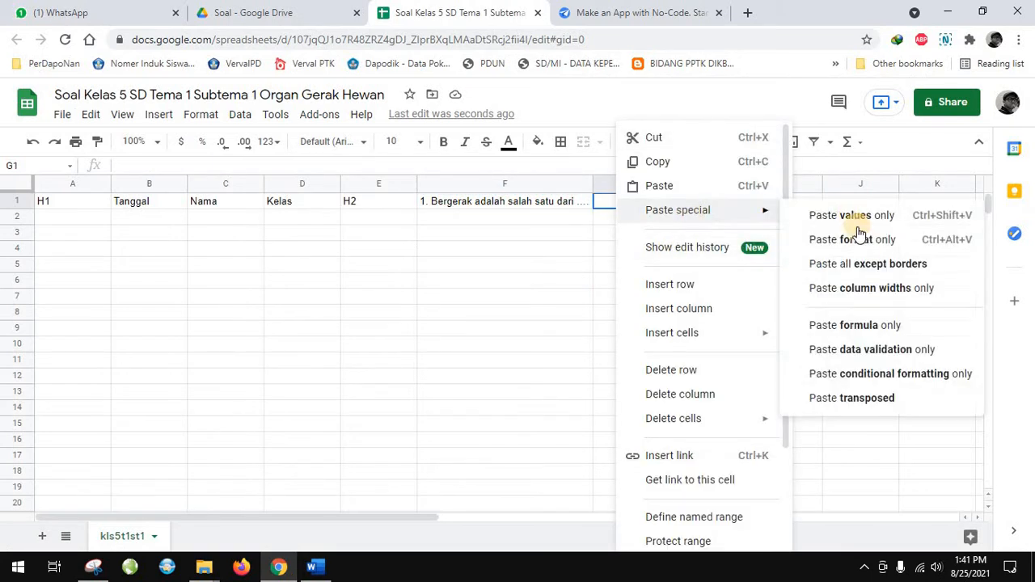
{"action": "left_click", "coordinate": [857, 216]}
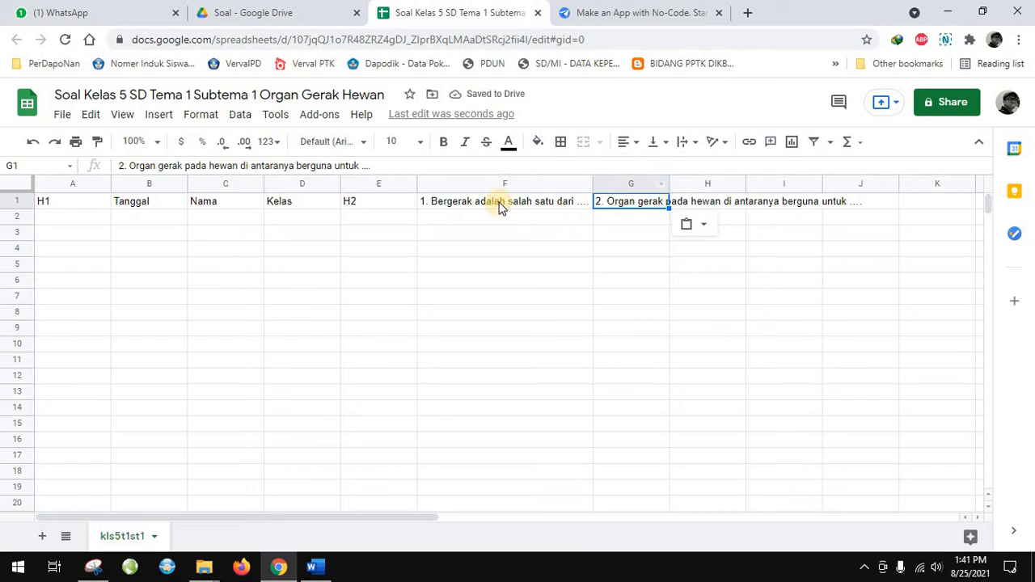
Format columns F to J with left horizontal alignment, top vertical alignment and wrapped text
{"action": "left_click_drag", "start_coordinate": [505, 191], "coordinate": [833, 185]}
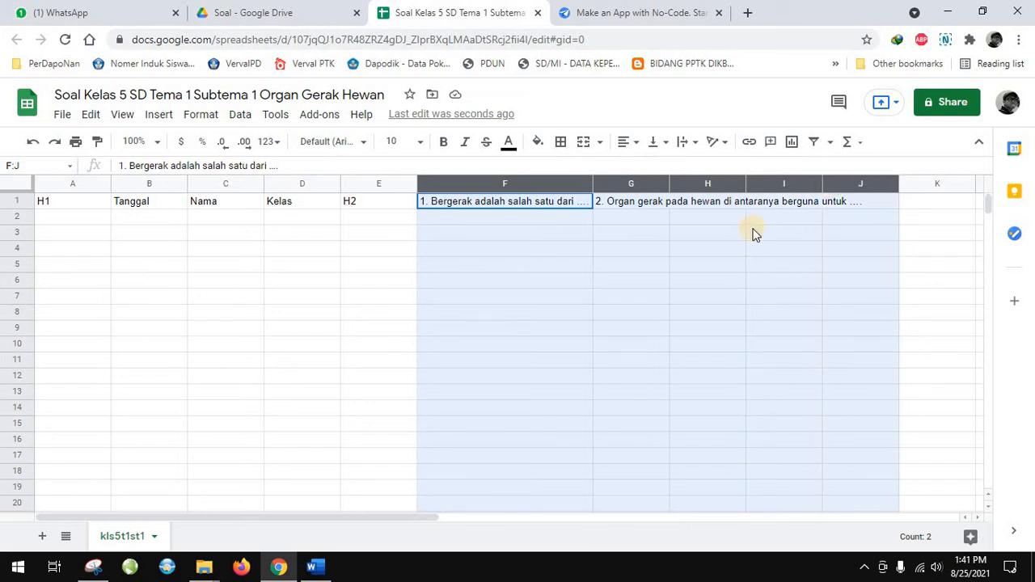
{"action": "left_click", "coordinate": [634, 143]}
{"action": "left_click", "coordinate": [626, 168]}
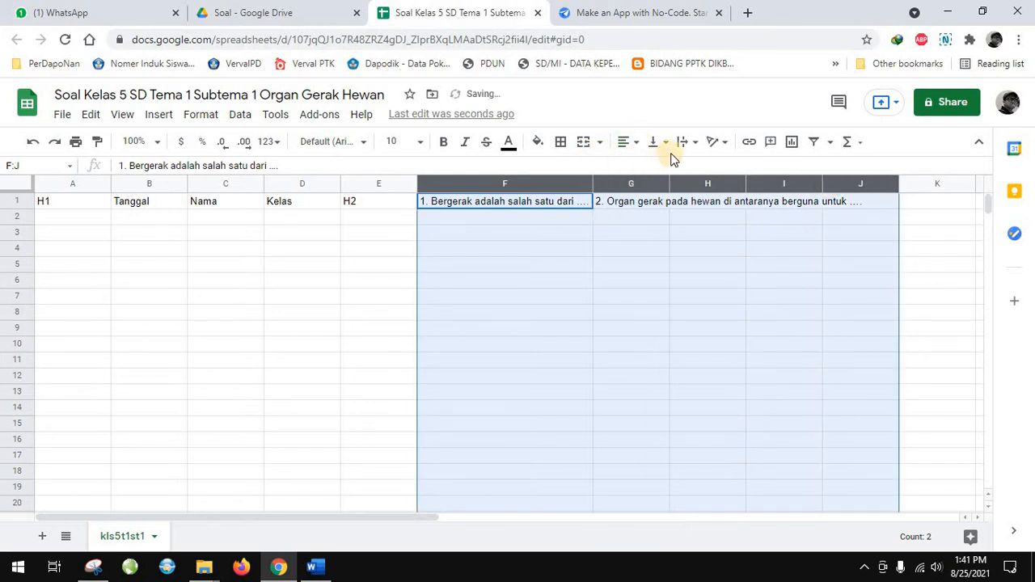
{"action": "left_click", "coordinate": [667, 143]}
{"action": "left_click", "coordinate": [658, 168]}
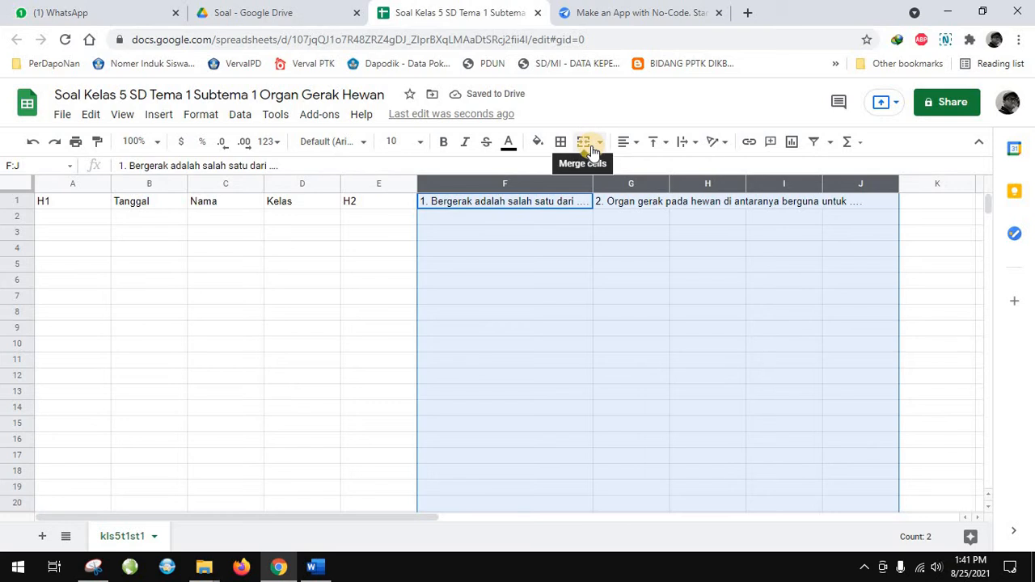
{"action": "left_click", "coordinate": [683, 144]}
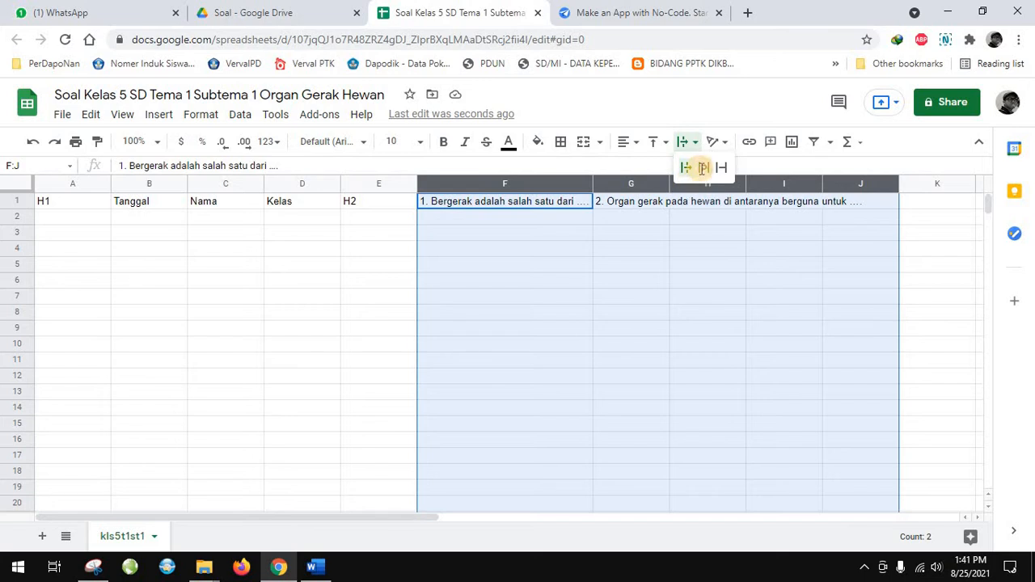
{"action": "left_click", "coordinate": [702, 168]}
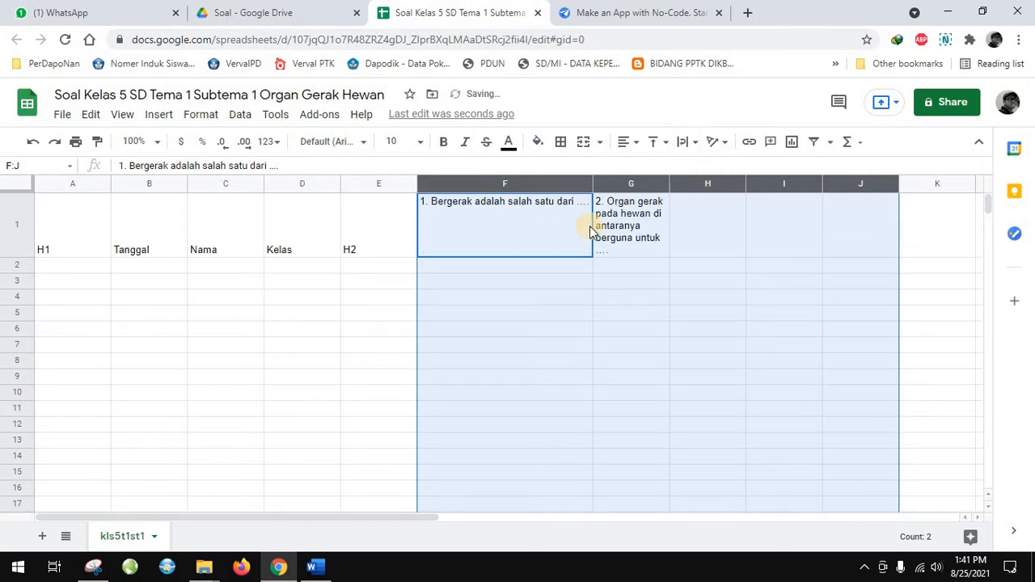
{"action": "left_click", "coordinate": [588, 226]}
{"action": "left_click", "coordinate": [630, 217]}
Copy question 3 from the Word document into cell H1 as values only
{"action": "left_click", "coordinate": [705, 215]}
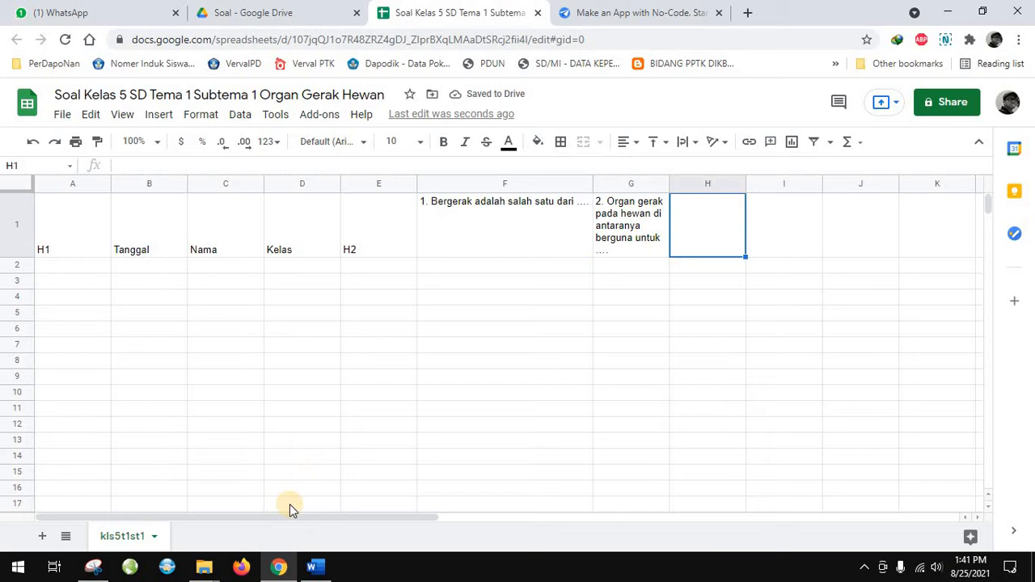
{"action": "left_click", "coordinate": [316, 570]}
{"action": "scroll", "coordinate": [304, 410], "scroll_direction": "down", "scroll_amount": 3}
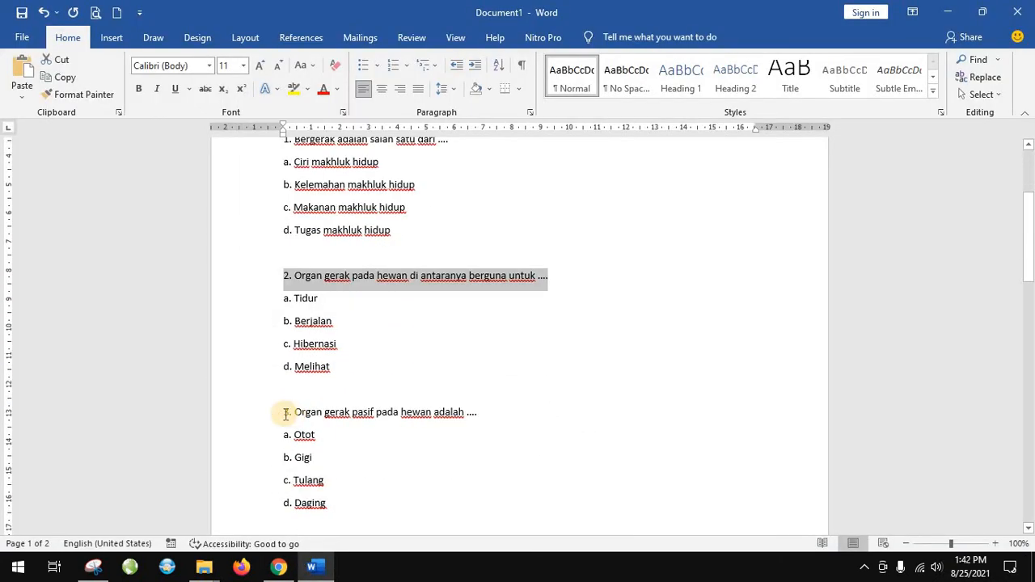
{"action": "left_click_drag", "start_coordinate": [392, 414], "coordinate": [483, 414]}
{"action": "key", "text": "ctrl+c"}
{"action": "left_click", "coordinate": [278, 566]}
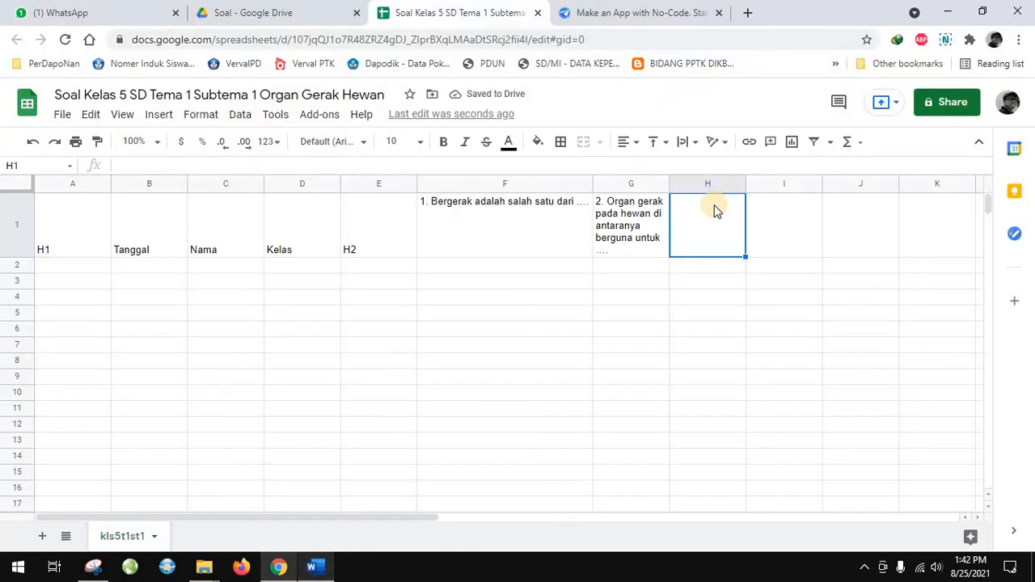
{"action": "right_click", "coordinate": [743, 234]}
{"action": "mouse_move", "coordinate": [840, 210]}
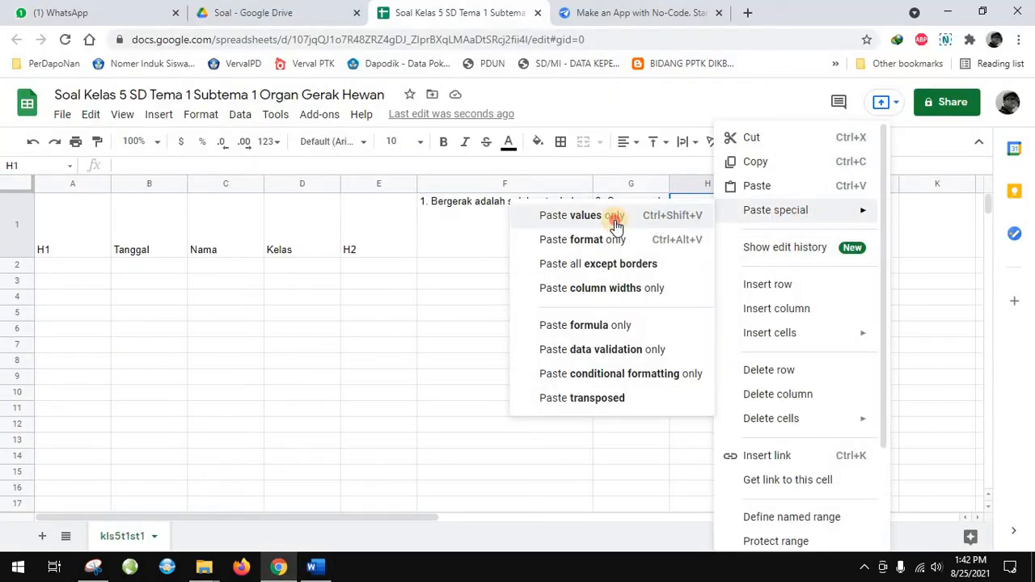
{"action": "left_click", "coordinate": [614, 220]}
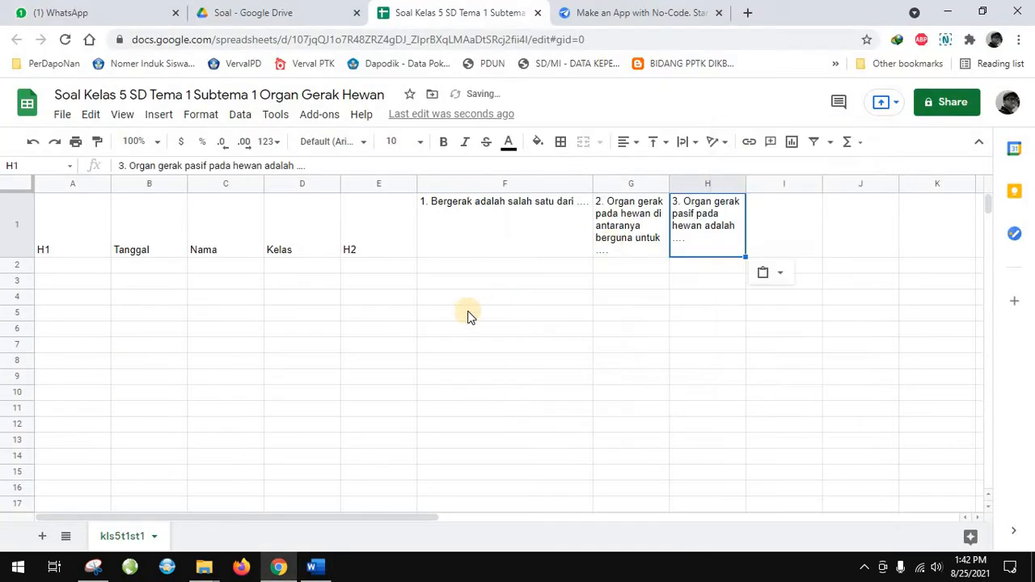
Copy question 4 from the Word document into cell I1 as values only
{"action": "left_click", "coordinate": [318, 567]}
{"action": "left_click_drag", "start_coordinate": [285, 441], "coordinate": [574, 439]}
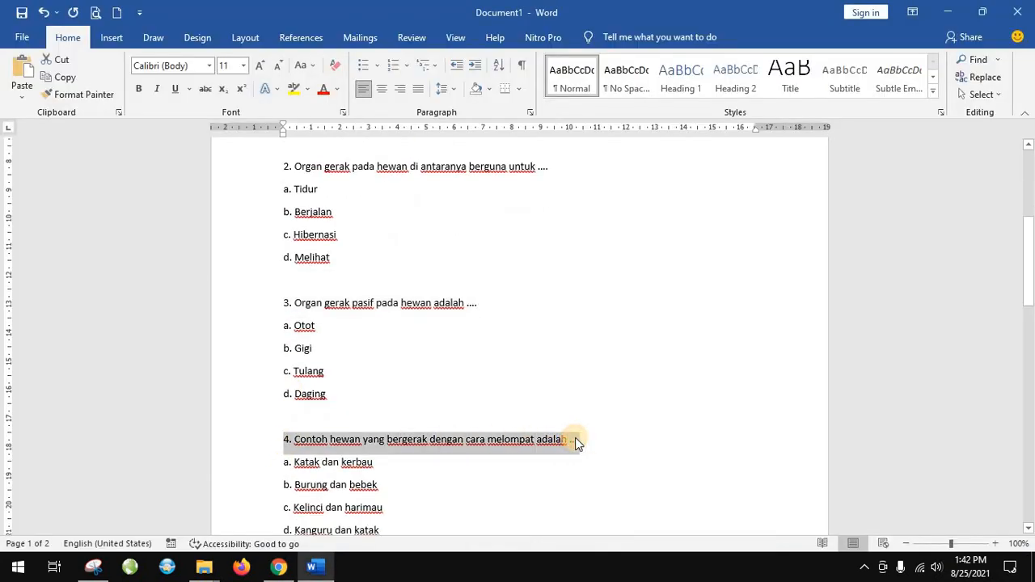
{"action": "left_click", "coordinate": [278, 567]}
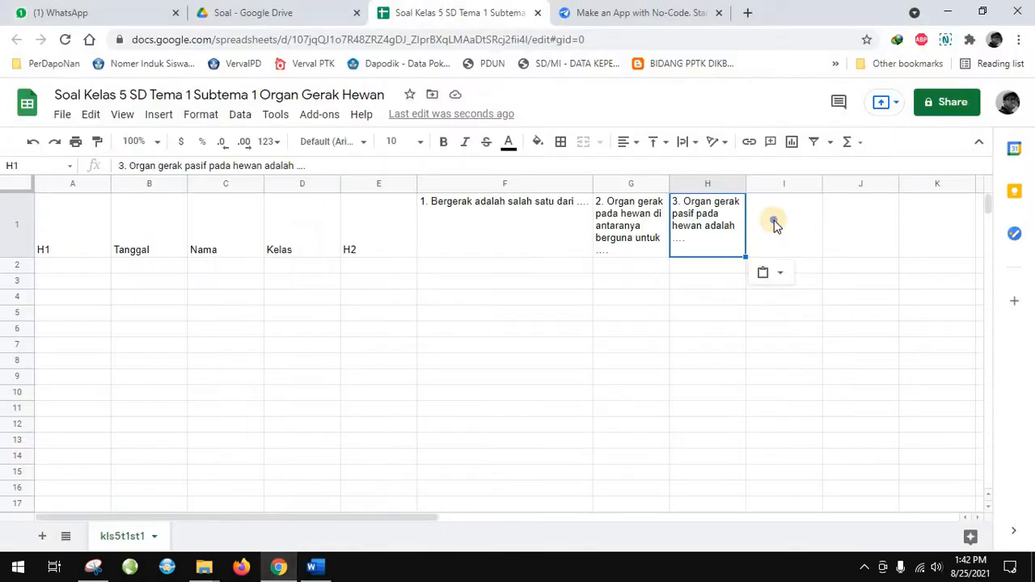
{"action": "right_click", "coordinate": [774, 220]}
{"action": "mouse_move", "coordinate": [824, 213]}
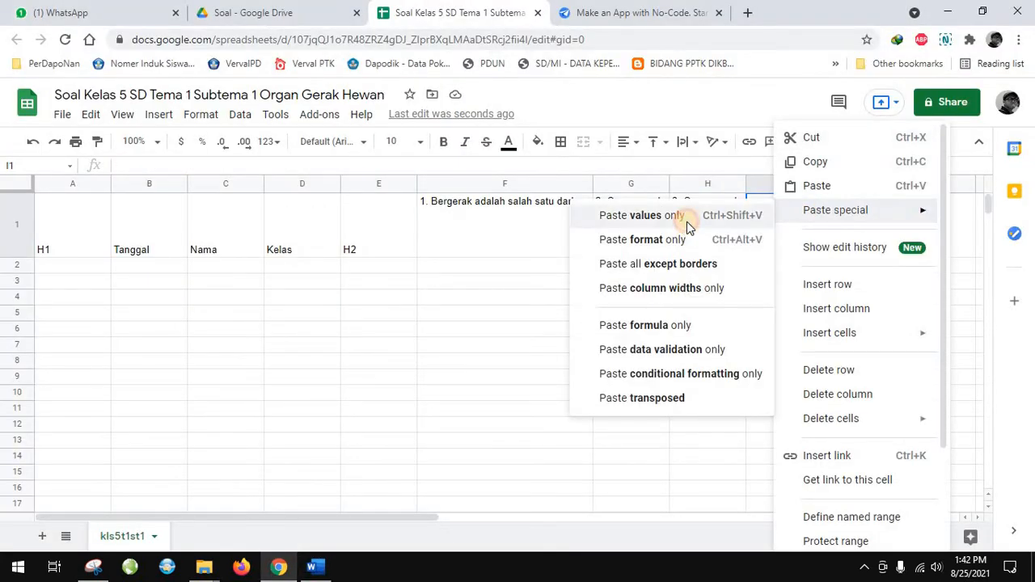
{"action": "left_click", "coordinate": [687, 227]}
Copy question 5 from the Word document into cell J1 as values only
{"action": "key", "text": "Right"}
{"action": "left_click", "coordinate": [311, 566]}
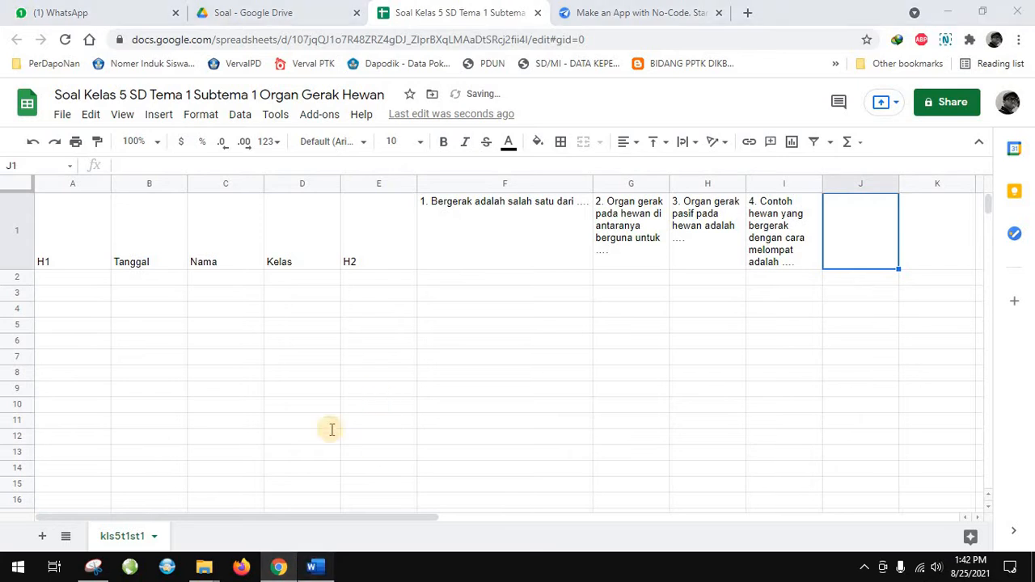
{"action": "scroll", "coordinate": [299, 453], "scroll_direction": "down", "scroll_amount": 2}
{"action": "left_click_drag", "start_coordinate": [287, 434], "coordinate": [664, 434]}
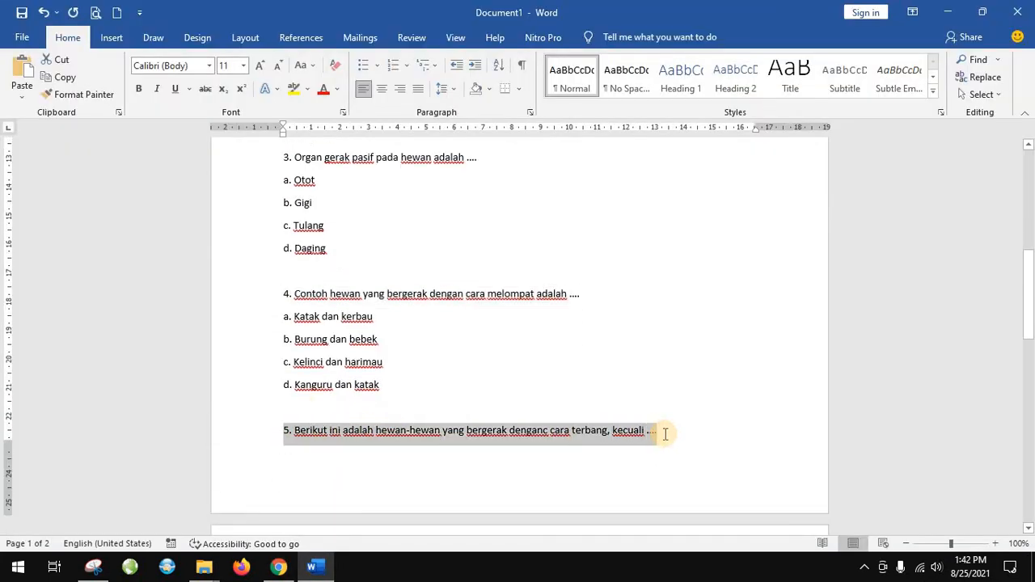
{"action": "left_click", "coordinate": [296, 568]}
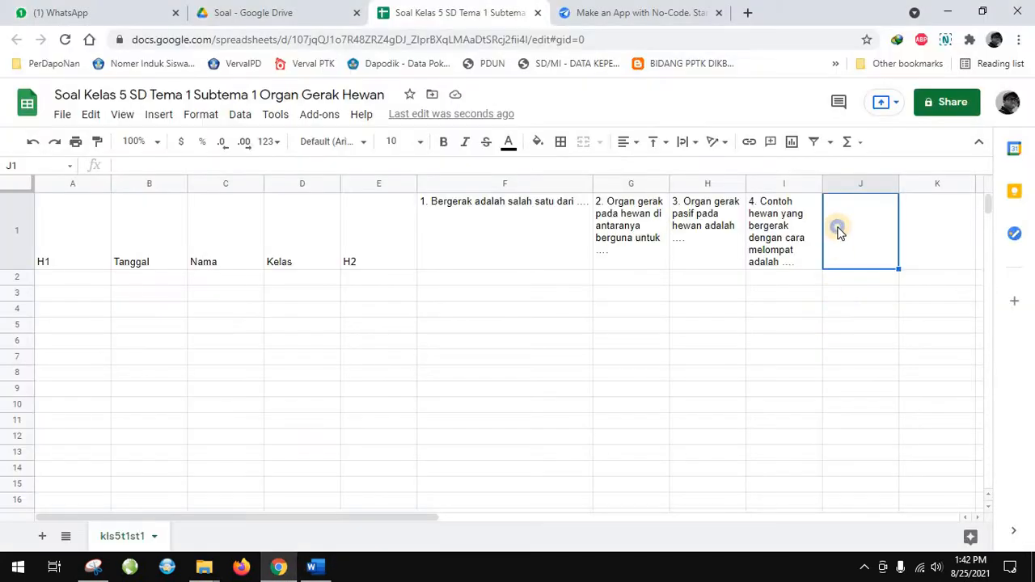
{"action": "right_click", "coordinate": [873, 215]}
{"action": "mouse_move", "coordinate": [880, 212]}
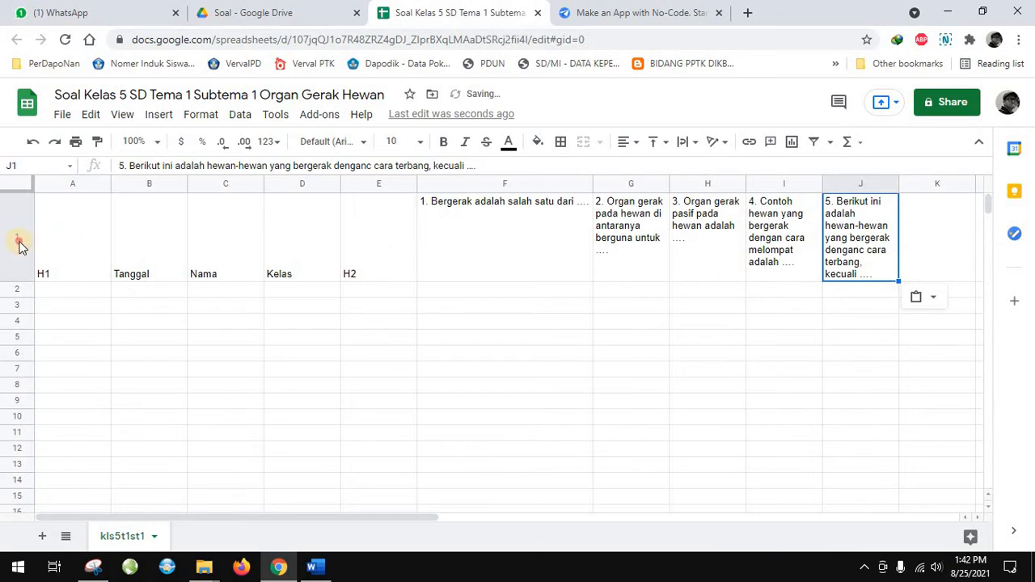
Format the headers in cells A1 to E1 with left and top alignment and wrapped text
{"action": "left_click_drag", "start_coordinate": [378, 242], "coordinate": [19, 242]}
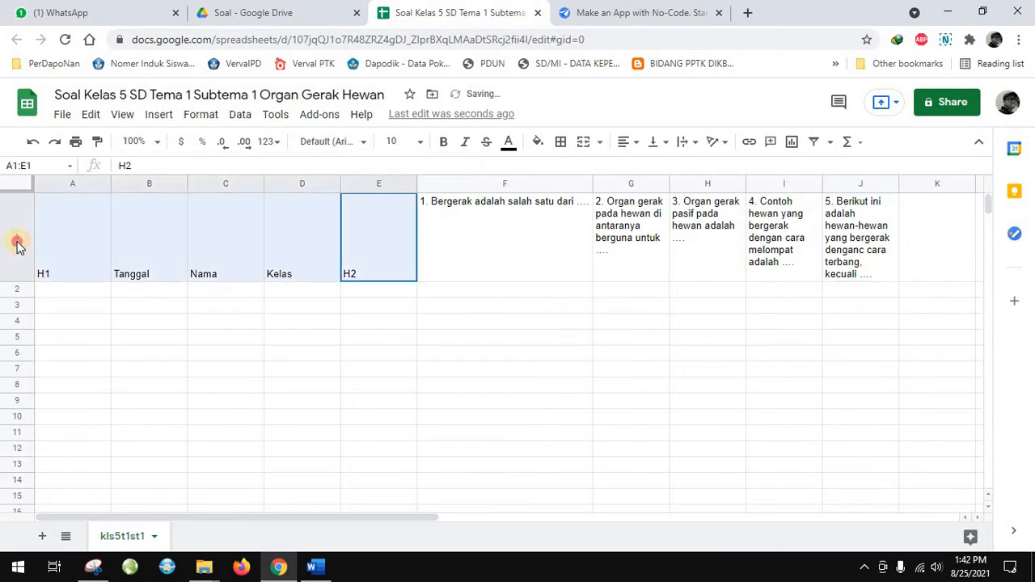
{"action": "left_click", "coordinate": [629, 143]}
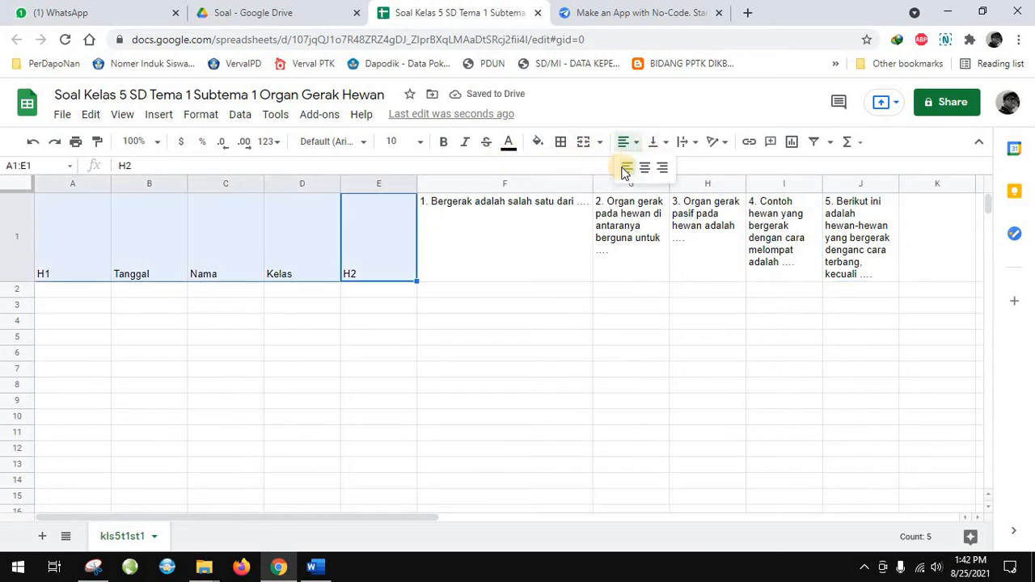
{"action": "left_click", "coordinate": [643, 165]}
{"action": "left_click", "coordinate": [659, 142]}
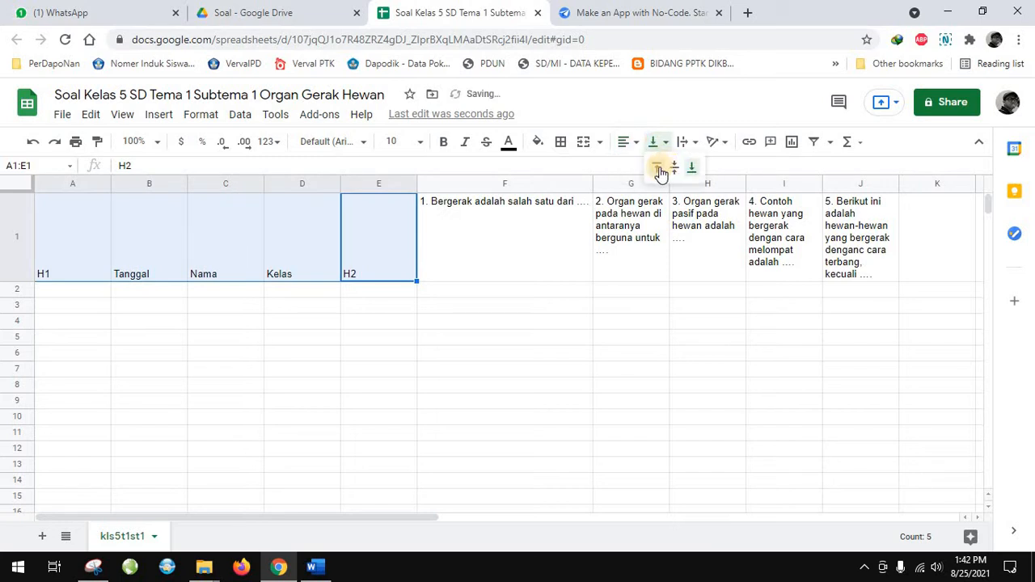
{"action": "left_click", "coordinate": [659, 167]}
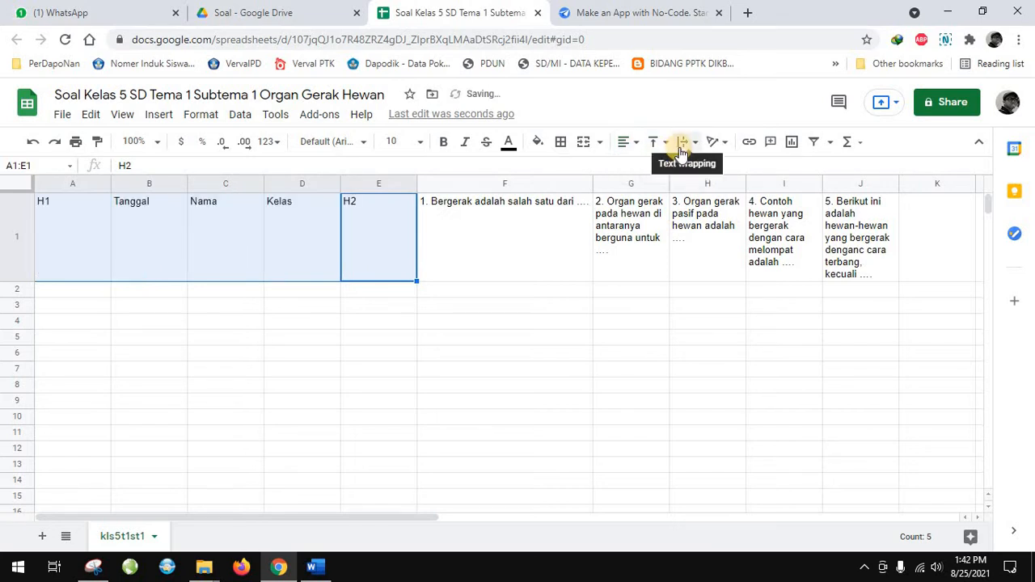
{"action": "left_click", "coordinate": [682, 142]}
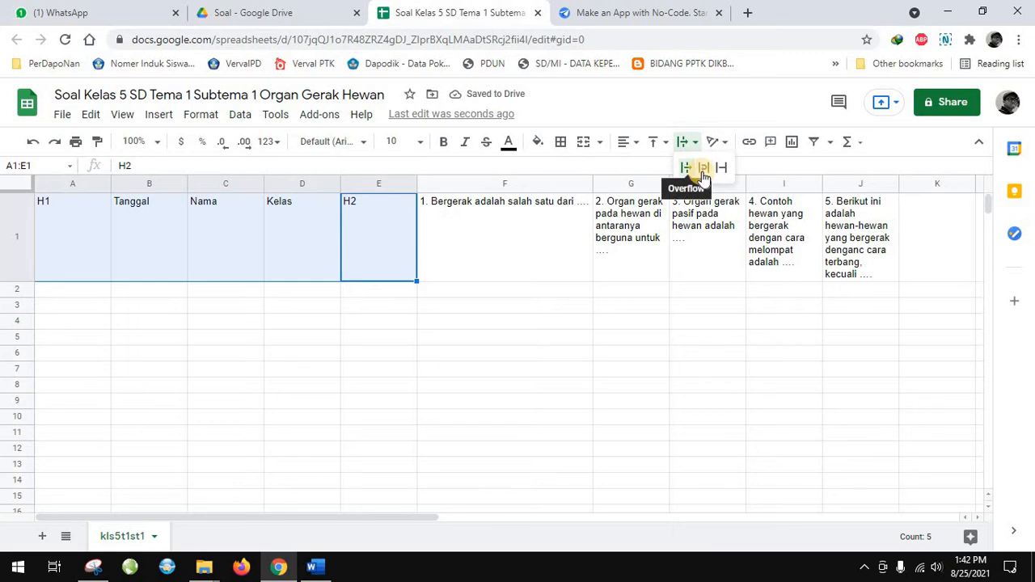
{"action": "left_click", "coordinate": [687, 168]}
{"action": "left_click", "coordinate": [670, 305]}
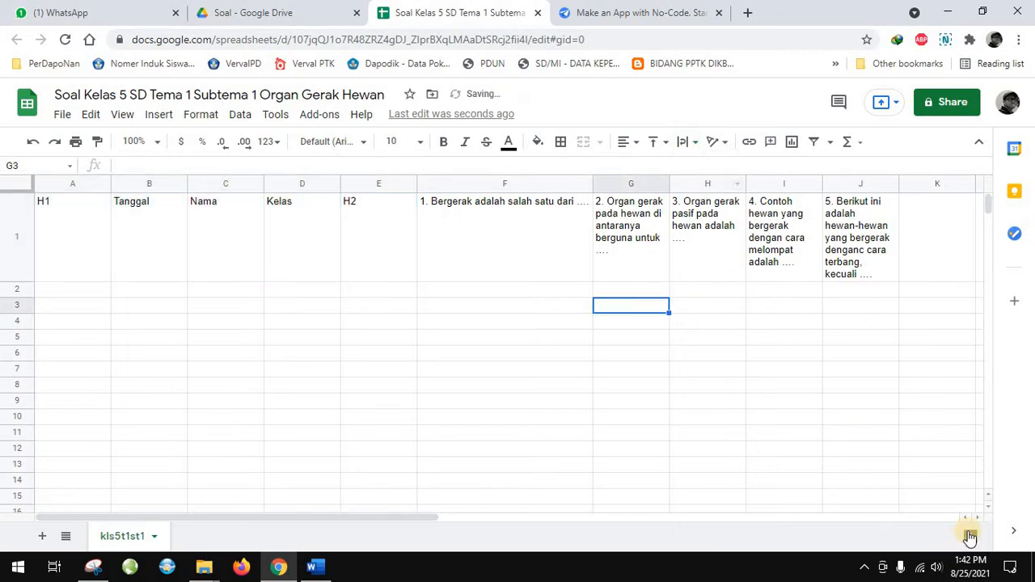
Enter the section header H3 in cell K1
{"action": "left_click", "coordinate": [928, 254]}
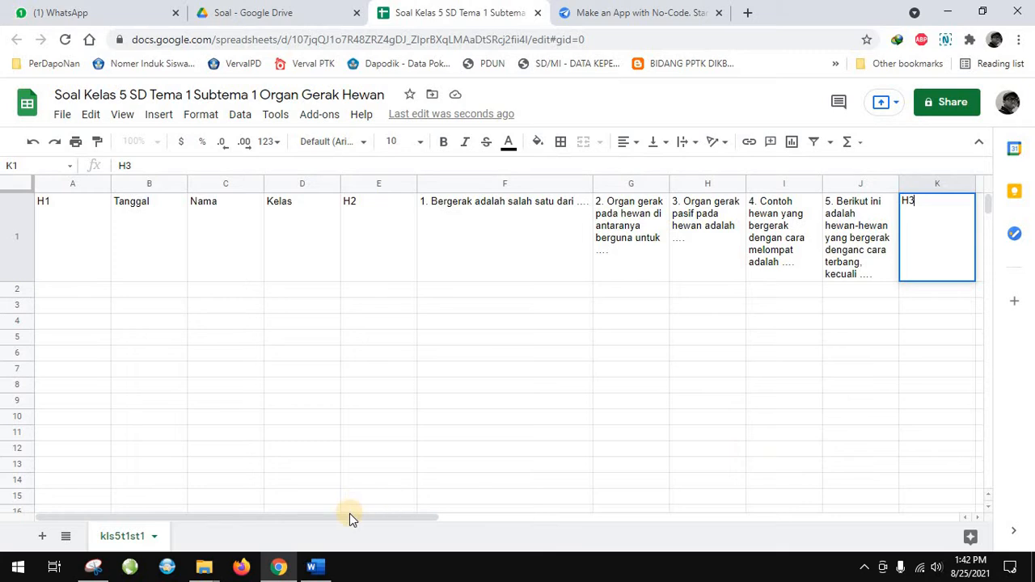
{"action": "left_click_drag", "start_coordinate": [367, 517], "coordinate": [662, 515]}
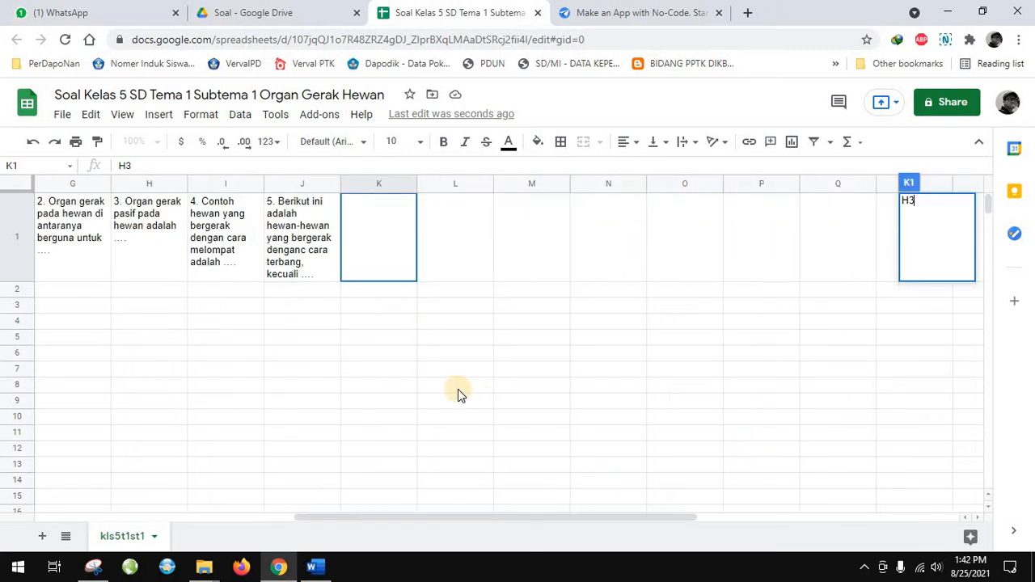
{"action": "left_click", "coordinate": [670, 270]}
Format cells K1 to R1 with top vertical alignment and wrapped text
{"action": "left_click", "coordinate": [370, 242]}
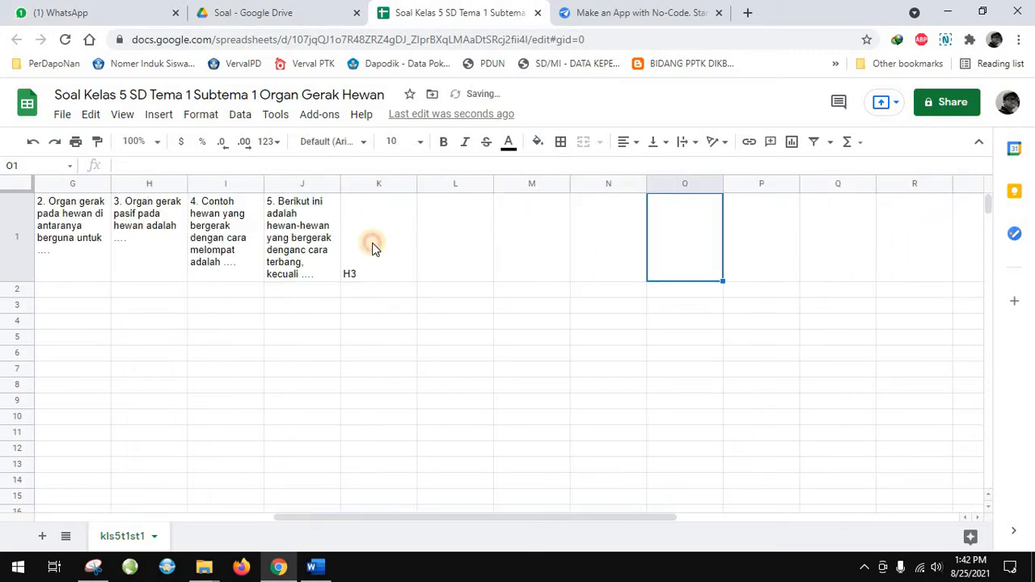
{"action": "left_click_drag", "start_coordinate": [369, 243], "coordinate": [897, 247]}
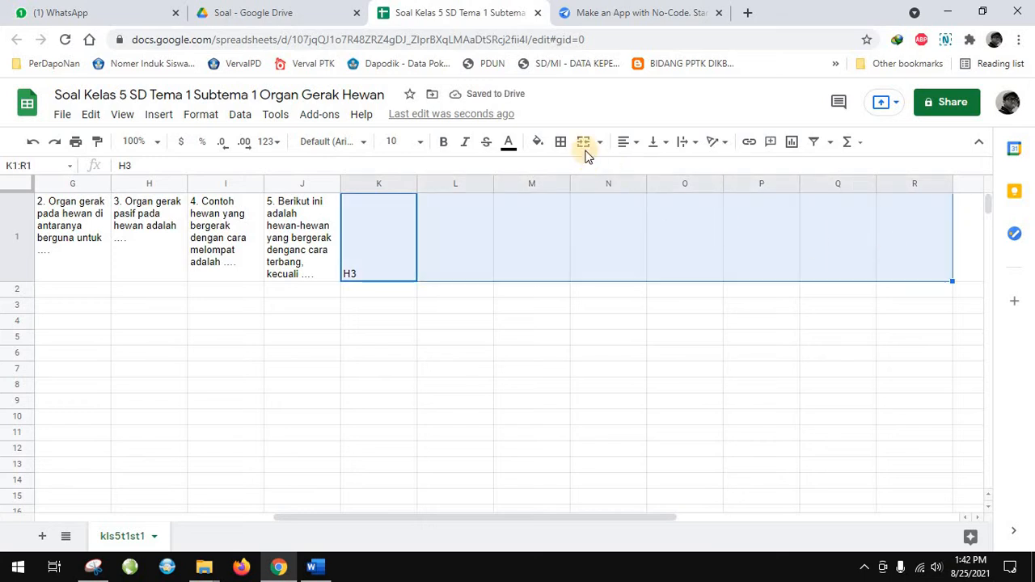
{"action": "left_click", "coordinate": [647, 142]}
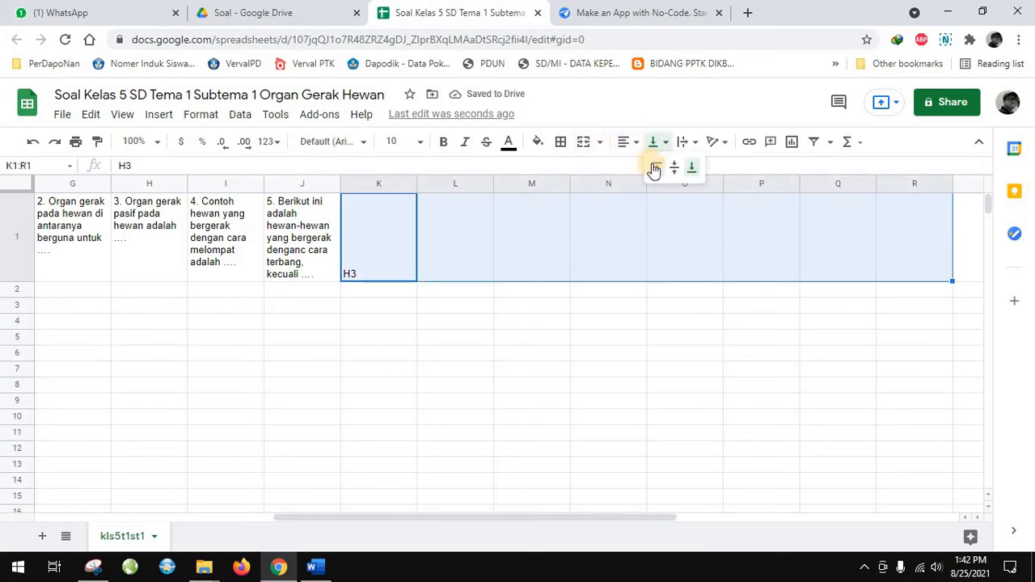
{"action": "left_click", "coordinate": [654, 167]}
{"action": "left_click", "coordinate": [684, 142]}
{"action": "left_click", "coordinate": [700, 167]}
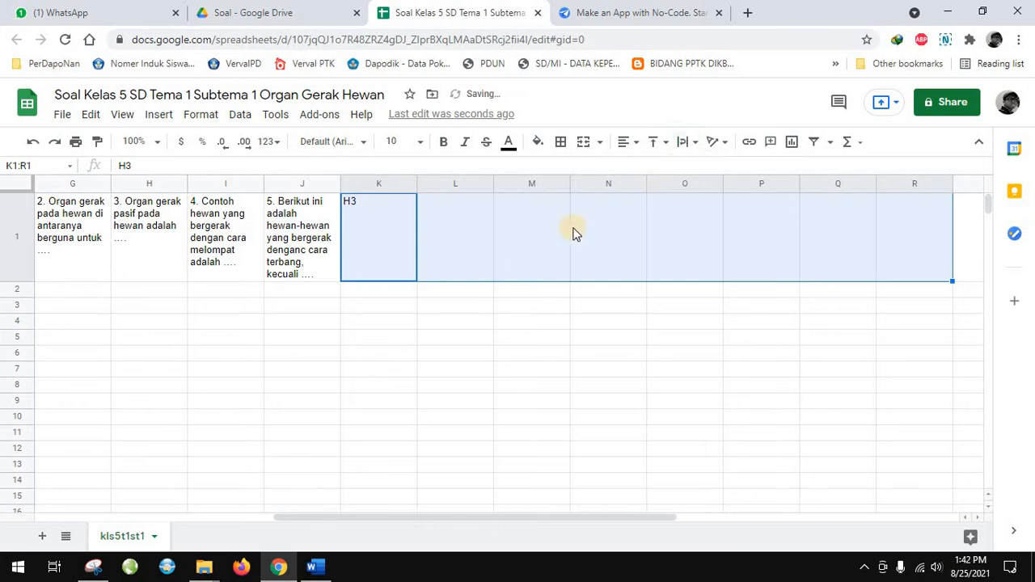
{"action": "left_click", "coordinate": [493, 336]}
Copy section B question 1, "Organ gerak aktif pada hewan adalah", from the Word document into cell L1 as values only
{"action": "left_click", "coordinate": [439, 279]}
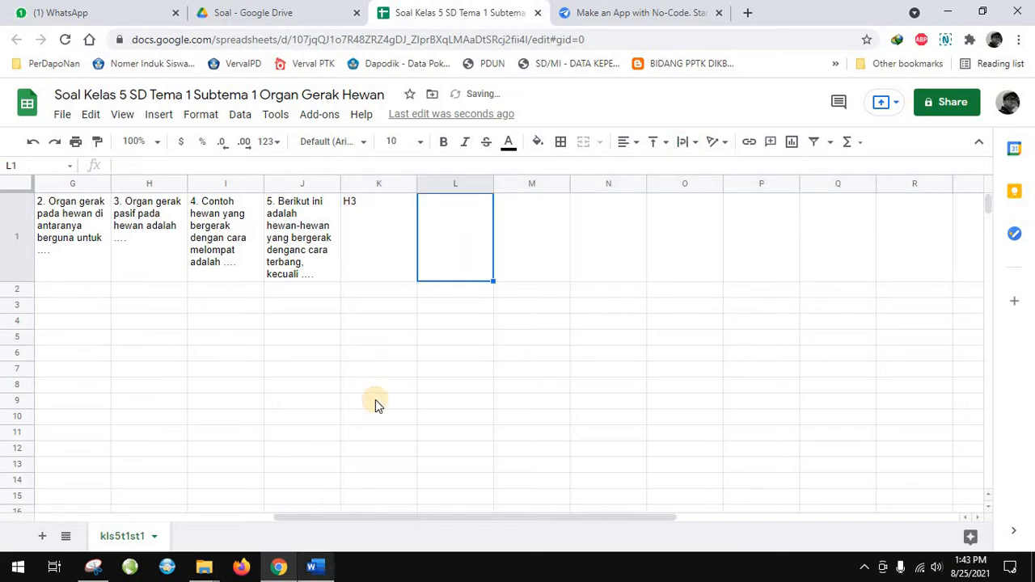
{"action": "key", "text": "alt+Tab"}
{"action": "scroll", "coordinate": [379, 356], "scroll_direction": "down", "scroll_amount": 6}
{"action": "scroll", "coordinate": [382, 340], "scroll_direction": "down", "scroll_amount": 3}
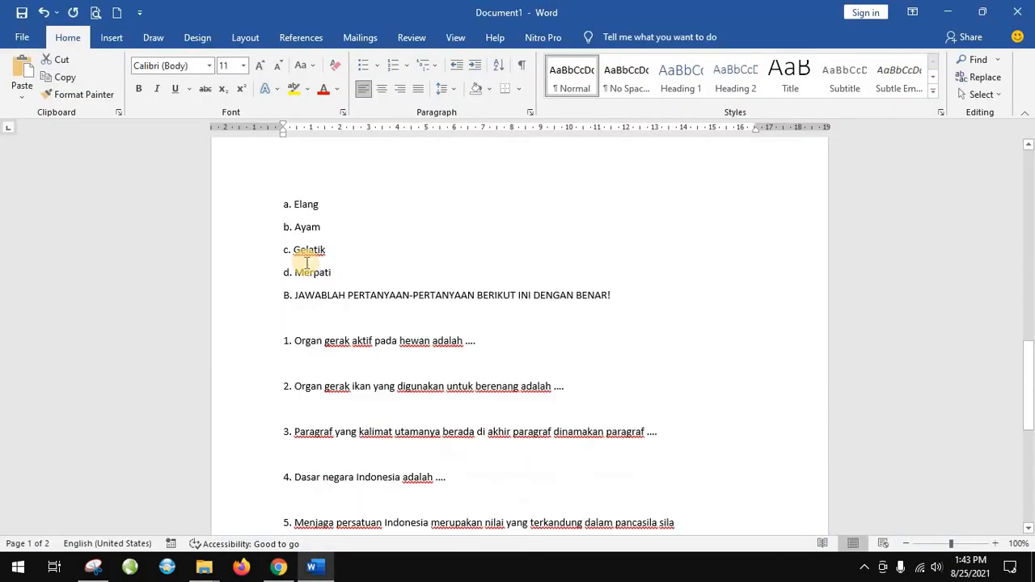
{"action": "left_click_drag", "start_coordinate": [285, 304], "coordinate": [475, 305]}
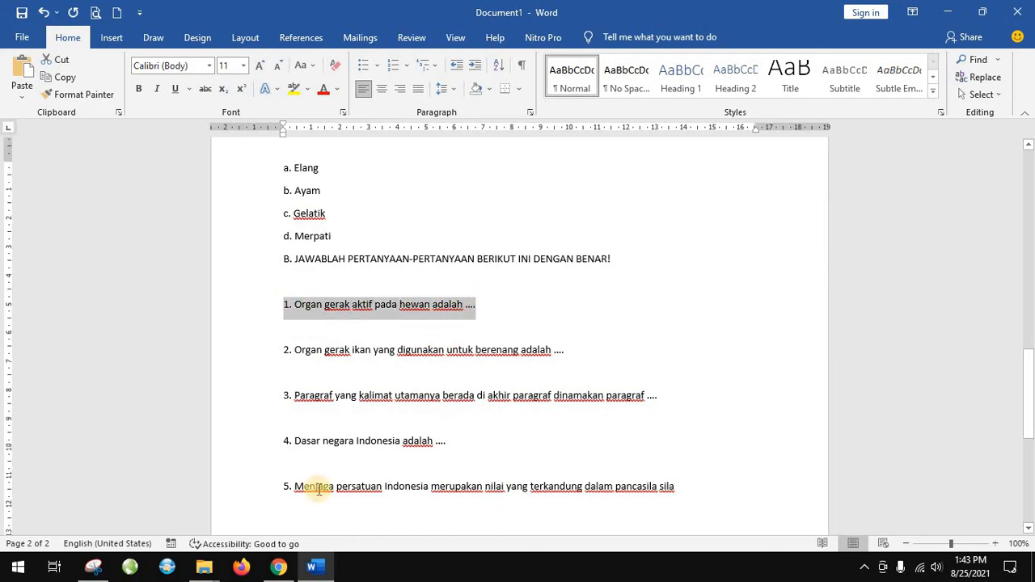
{"action": "left_click", "coordinate": [281, 570]}
{"action": "right_click", "coordinate": [464, 203]}
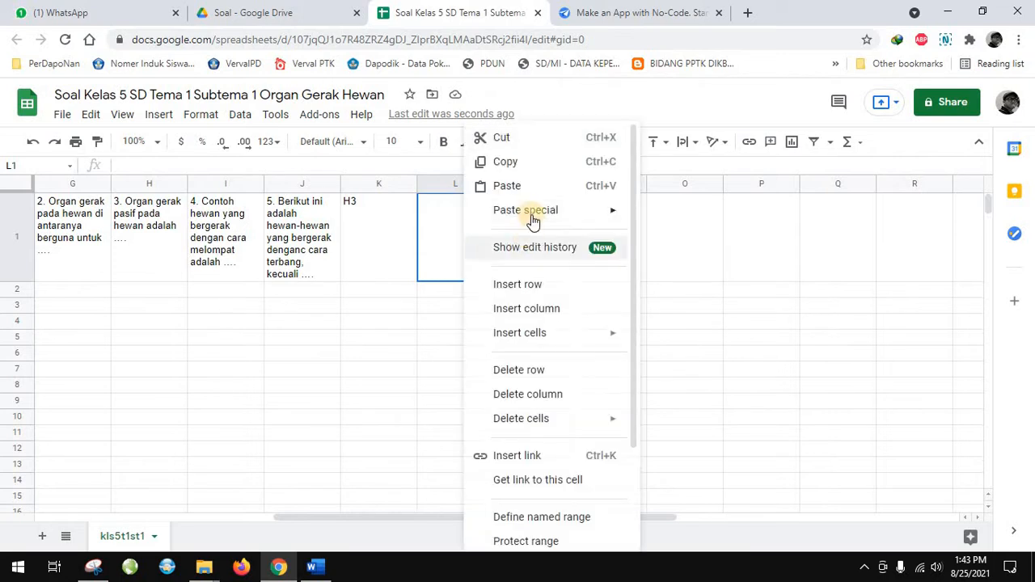
{"action": "mouse_move", "coordinate": [627, 212]}
{"action": "left_click", "coordinate": [665, 214]}
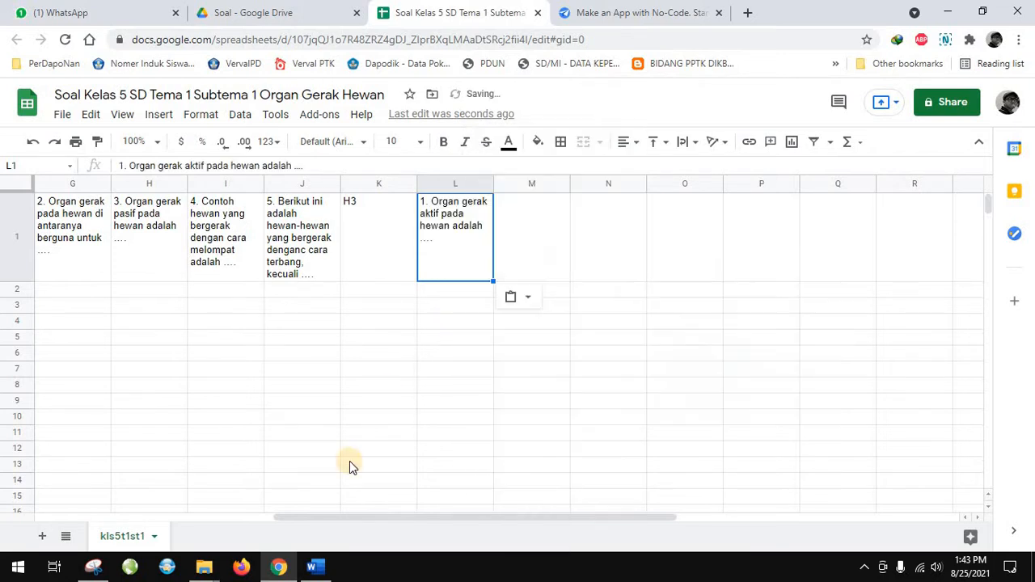
Copy section B question 2, about the fish's swimming organ, from the Word document into cell M1 as values only
{"action": "left_click", "coordinate": [314, 569]}
{"action": "left_click_drag", "start_coordinate": [278, 351], "coordinate": [572, 358]}
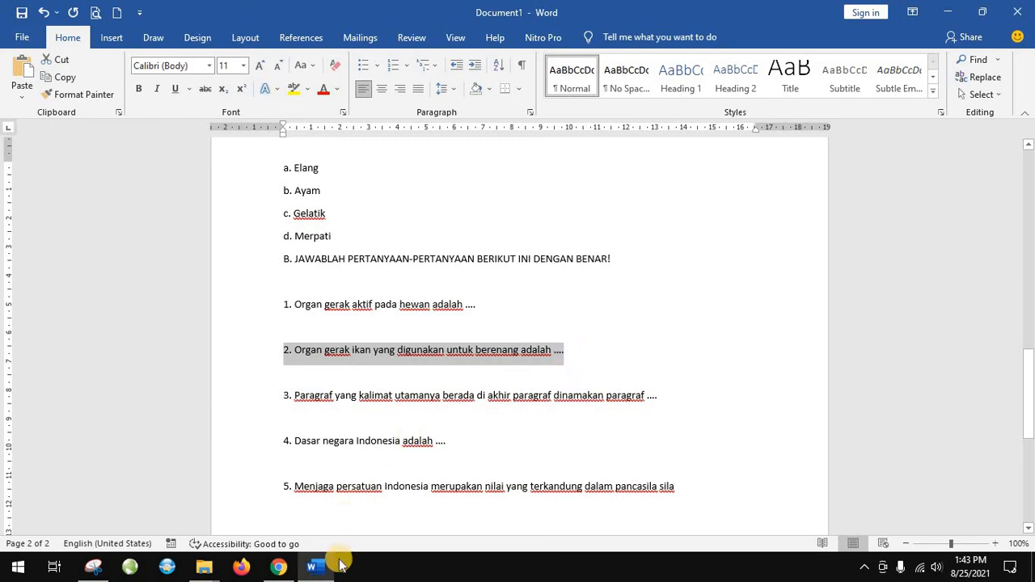
{"action": "left_click", "coordinate": [278, 569]}
{"action": "left_click", "coordinate": [522, 226]}
{"action": "right_click", "coordinate": [518, 232]}
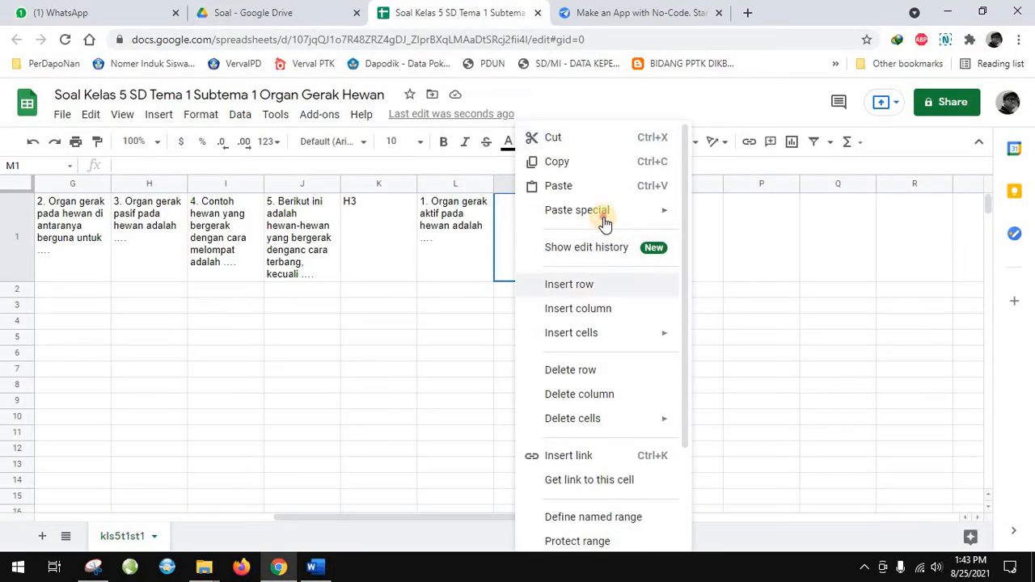
{"action": "mouse_move", "coordinate": [606, 215]}
{"action": "left_click", "coordinate": [703, 217]}
Copy section B question 3, about the paragraph type, from the Word document into cell N1 as values only
{"action": "left_click", "coordinate": [317, 569]}
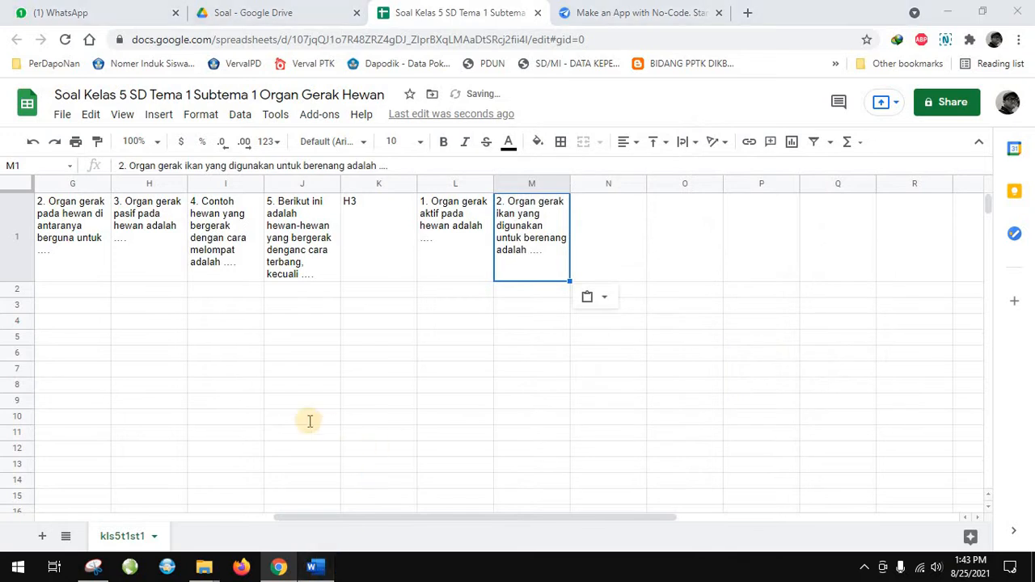
{"action": "left_click", "coordinate": [301, 397]}
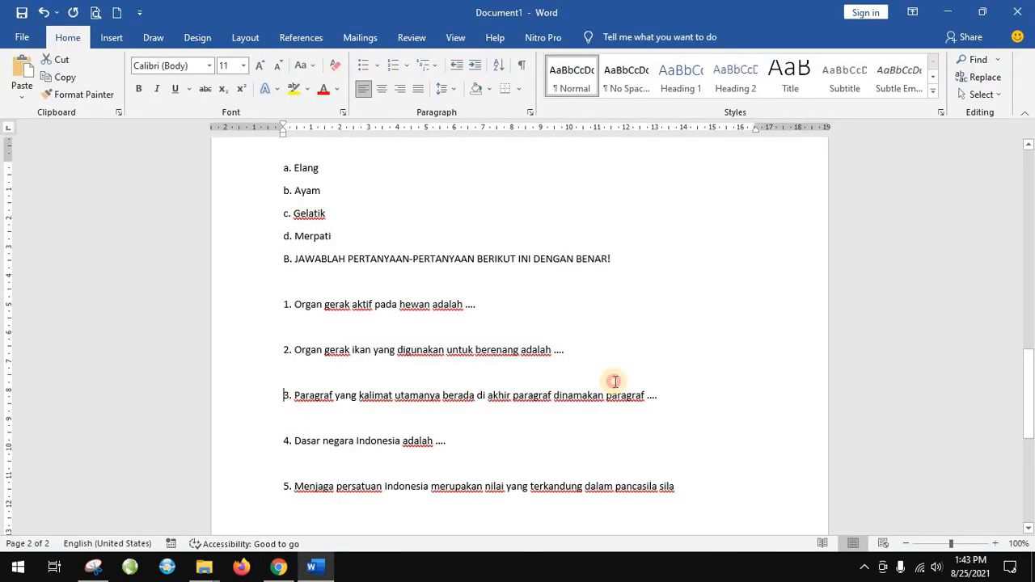
{"action": "left_click", "coordinate": [654, 399], "text": "shift"}
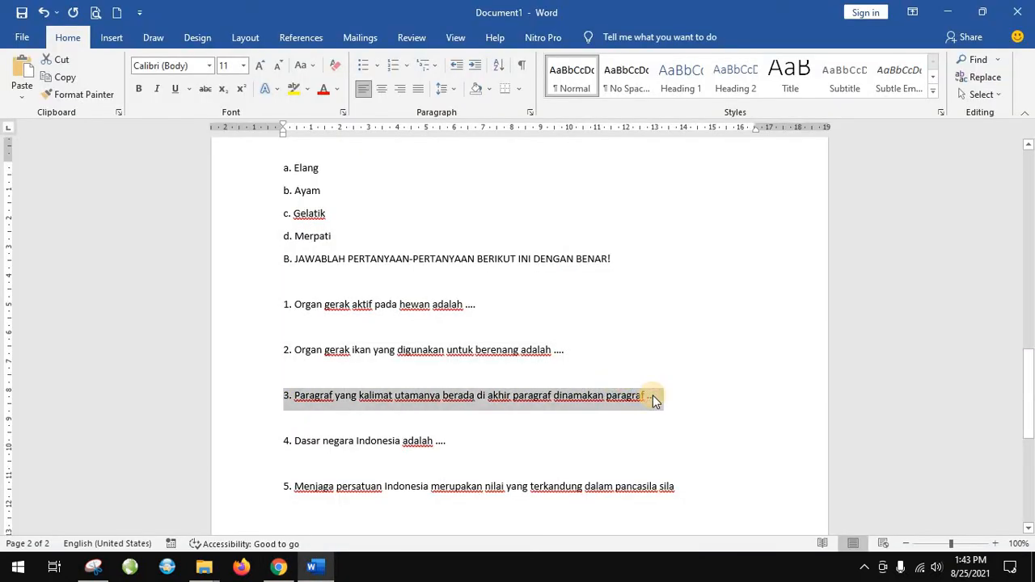
{"action": "left_click", "coordinate": [279, 567]}
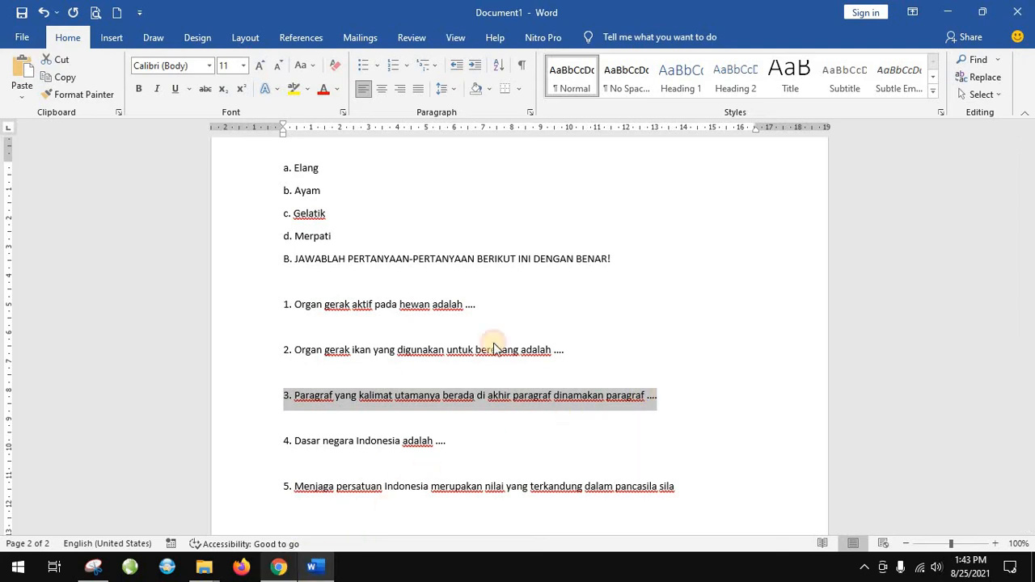
{"action": "right_click", "coordinate": [605, 226]}
{"action": "mouse_move", "coordinate": [730, 215]}
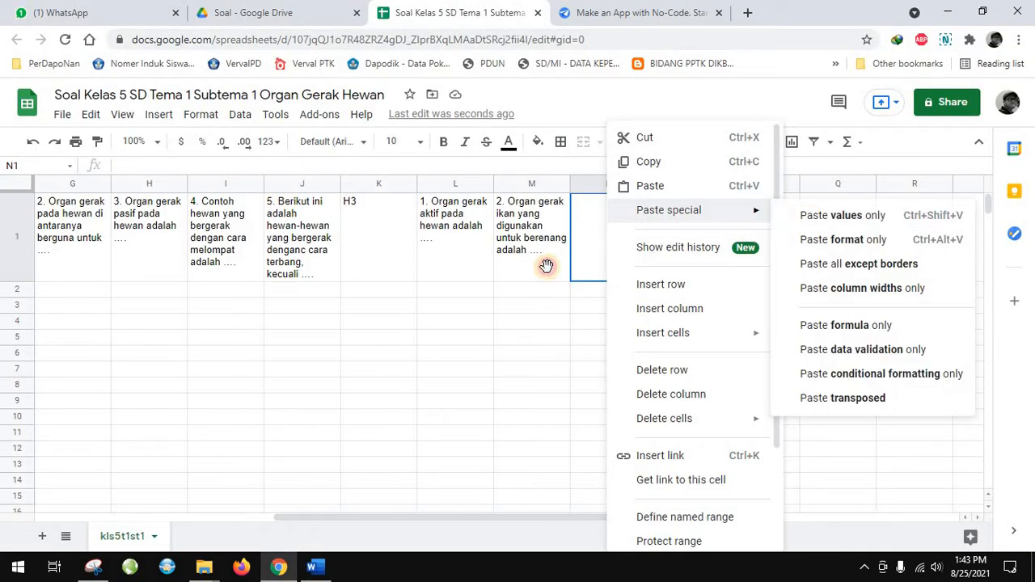
{"action": "left_click", "coordinate": [817, 212]}
Copy section B question 4, "Dasar negara Indonesia adalah", from the Word document into cell O1 as values only
{"action": "key", "text": "alt+Tab"}
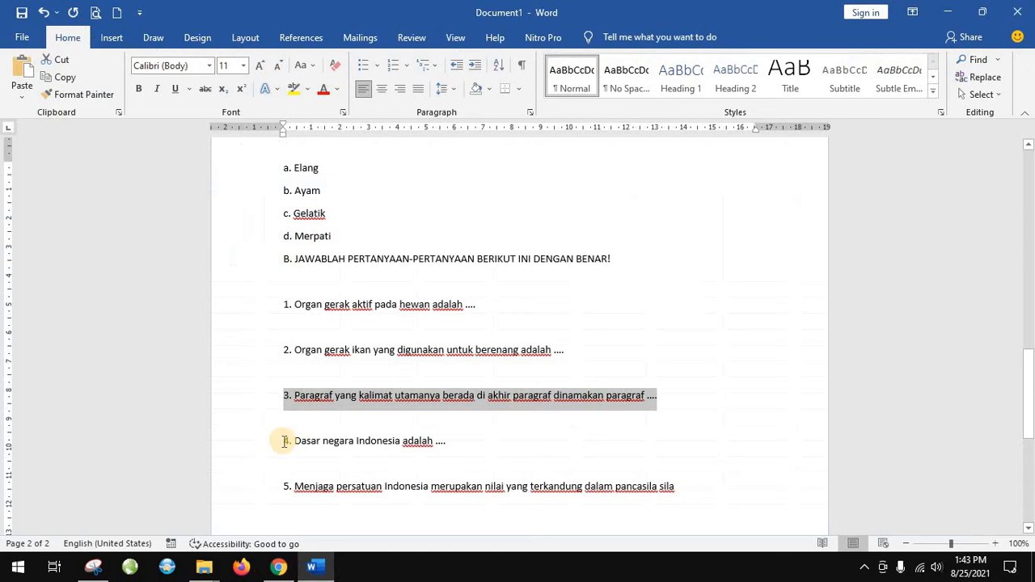
{"action": "triple_click", "coordinate": [450, 446]}
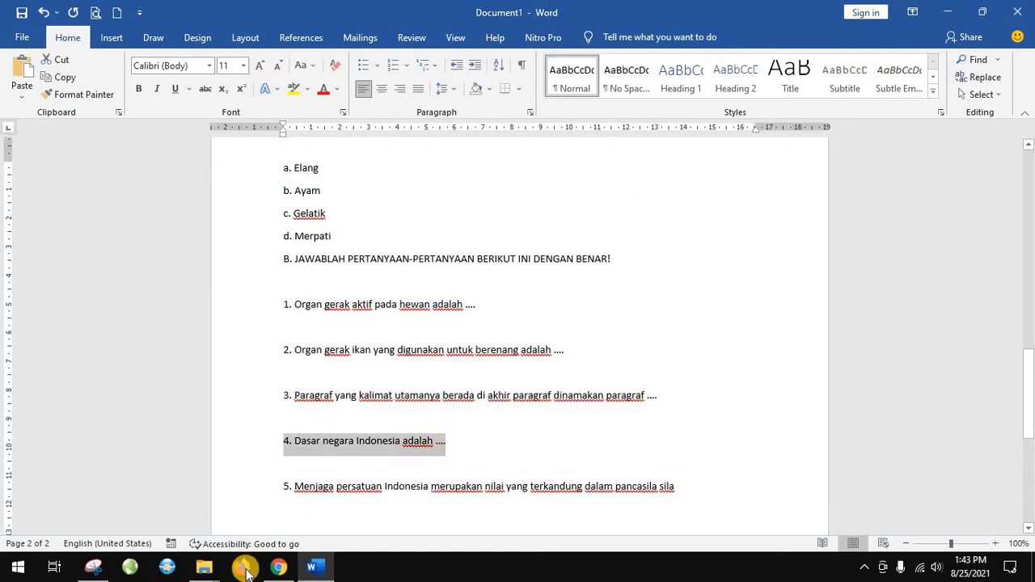
{"action": "left_click", "coordinate": [278, 567]}
{"action": "right_click", "coordinate": [704, 235]}
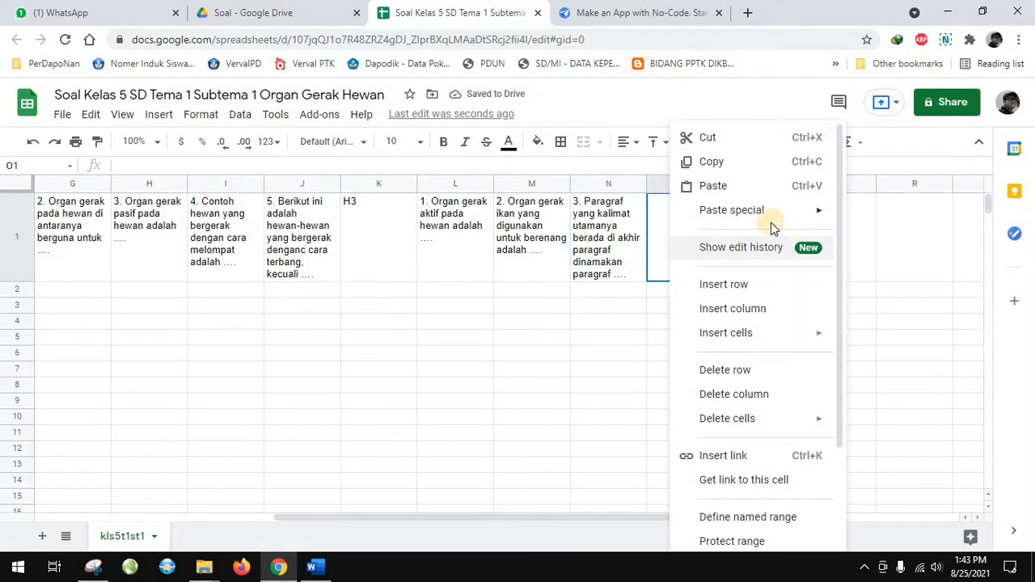
{"action": "left_click", "coordinate": [727, 211]}
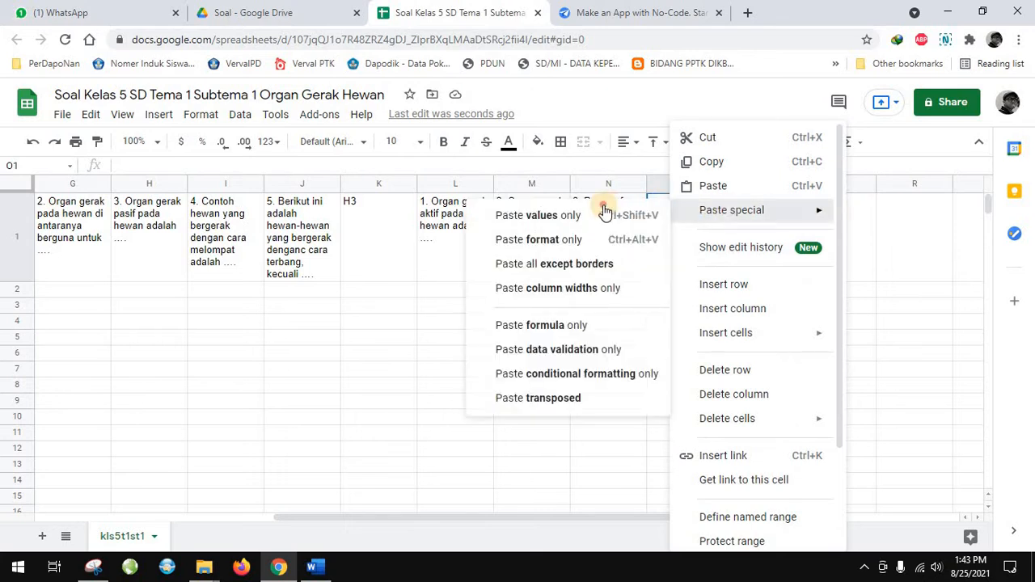
{"action": "left_click", "coordinate": [605, 213]}
Copy section B question 5, starting "Menjaga persatuan Indonesia", from the Word document into cell P1 as values only
{"action": "key", "text": "alt+Tab"}
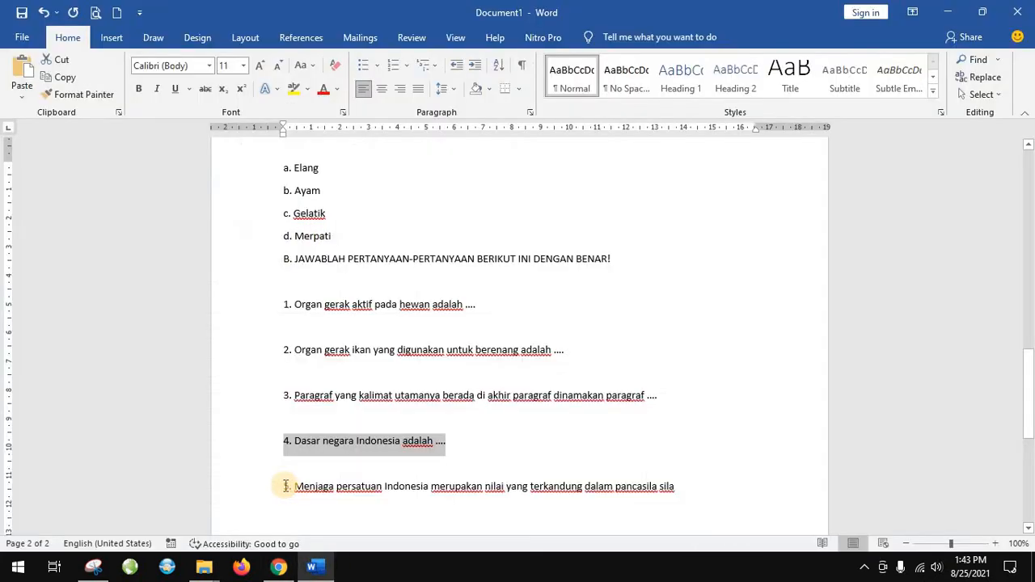
{"action": "left_click_drag", "start_coordinate": [274, 486], "coordinate": [699, 489]}
{"action": "key", "text": "ctrl+c"}
{"action": "scroll", "coordinate": [697, 488], "scroll_direction": "down", "scroll_amount": 3}
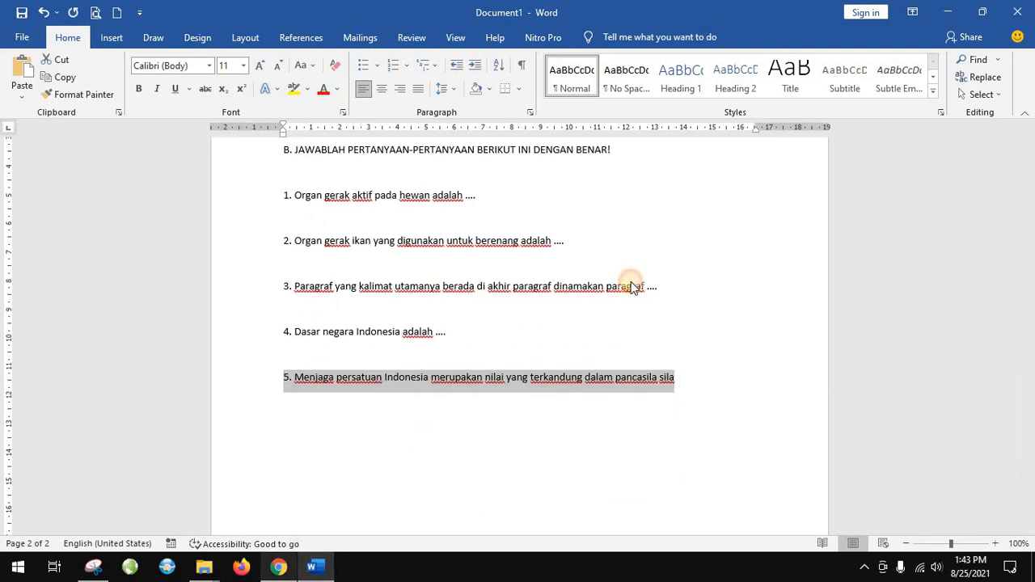
{"action": "key", "text": "alt+Tab"}
{"action": "left_click", "coordinate": [752, 225]}
{"action": "right_click", "coordinate": [756, 216]}
{"action": "mouse_move", "coordinate": [765, 210]}
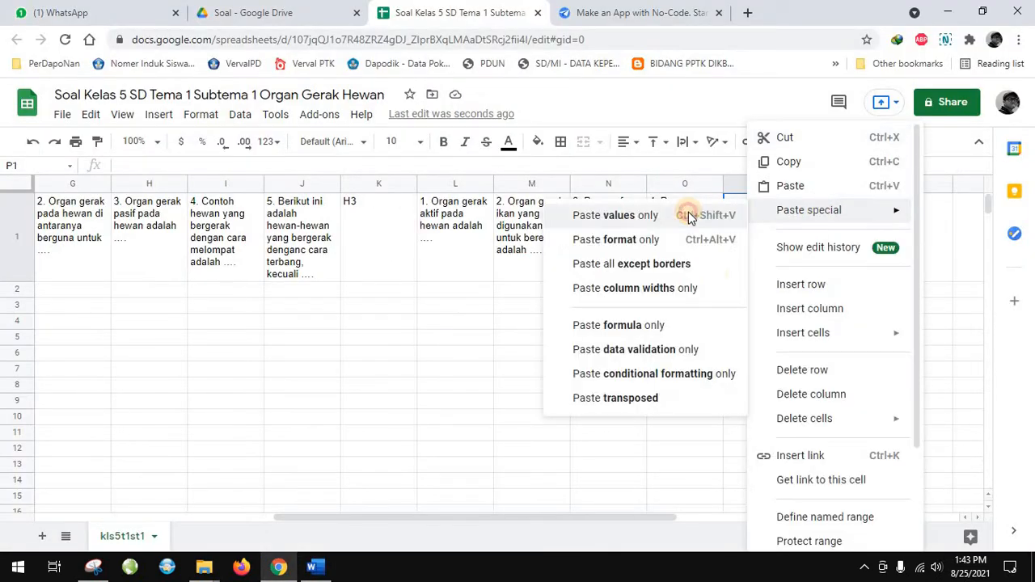
{"action": "left_click", "coordinate": [687, 215]}
{"action": "left_click", "coordinate": [772, 368]}
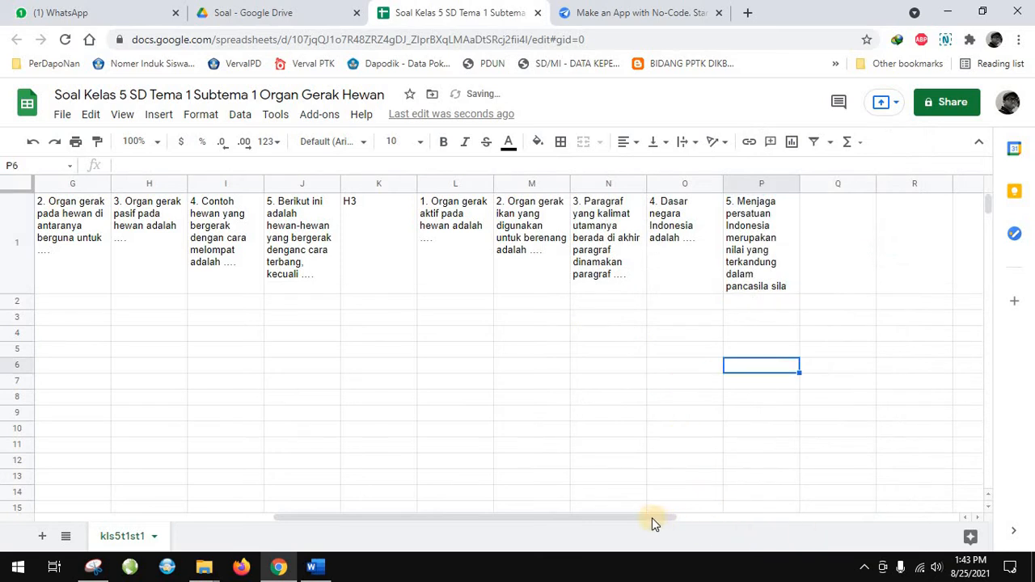
{"action": "left_click_drag", "start_coordinate": [652, 517], "coordinate": [269, 525]}
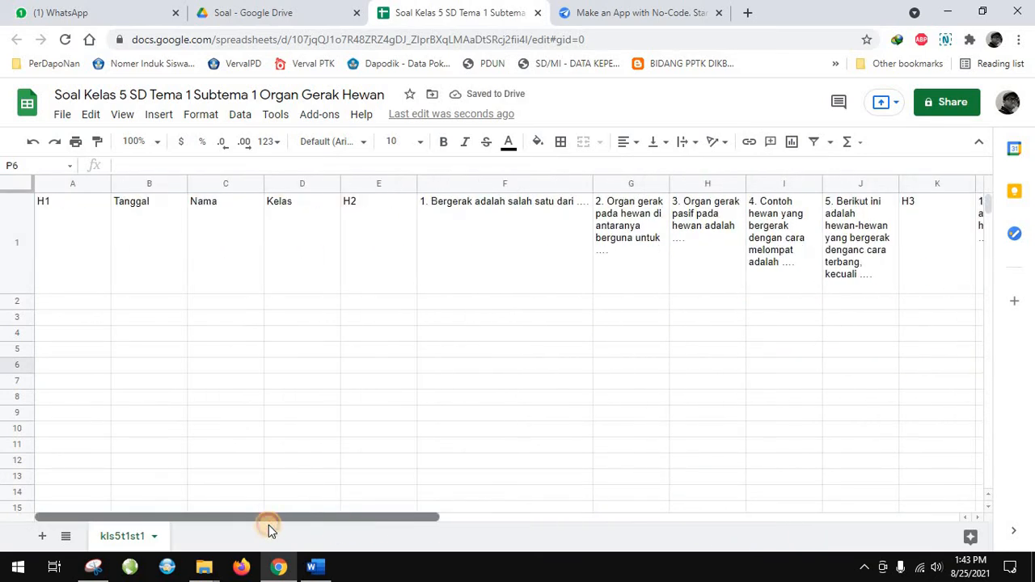
{"action": "left_click_drag", "start_coordinate": [560, 513], "coordinate": [380, 517]}
{"action": "left_click", "coordinate": [250, 352]}
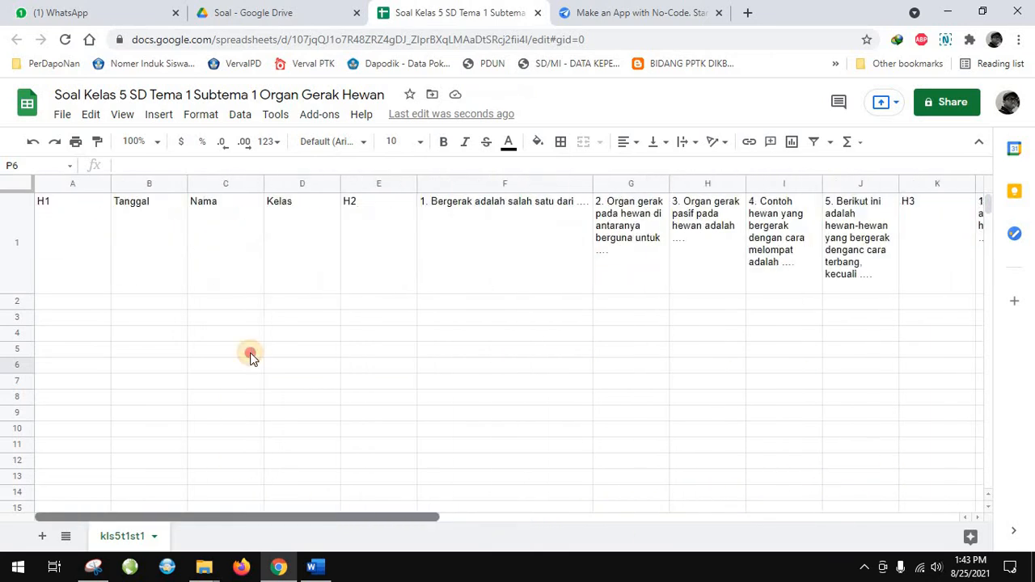
Switch to the AppSheet website and open the My account page
{"action": "left_click", "coordinate": [626, 13]}
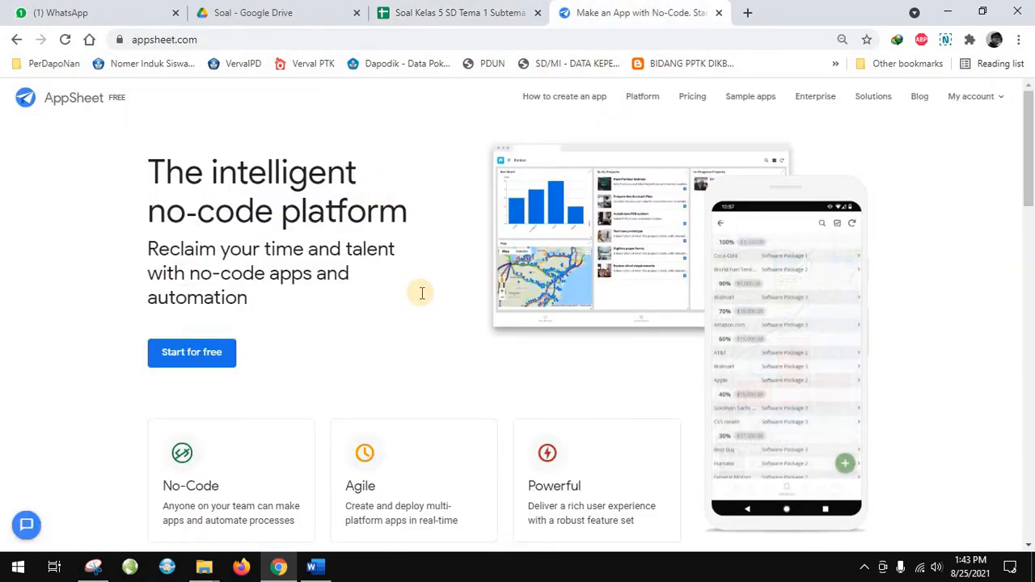
{"action": "scroll", "coordinate": [420, 293], "scroll_direction": "down", "scroll_amount": 3}
{"action": "scroll", "coordinate": [420, 295], "scroll_direction": "down", "scroll_amount": 6}
{"action": "scroll", "coordinate": [421, 295], "scroll_direction": "up", "scroll_amount": 9}
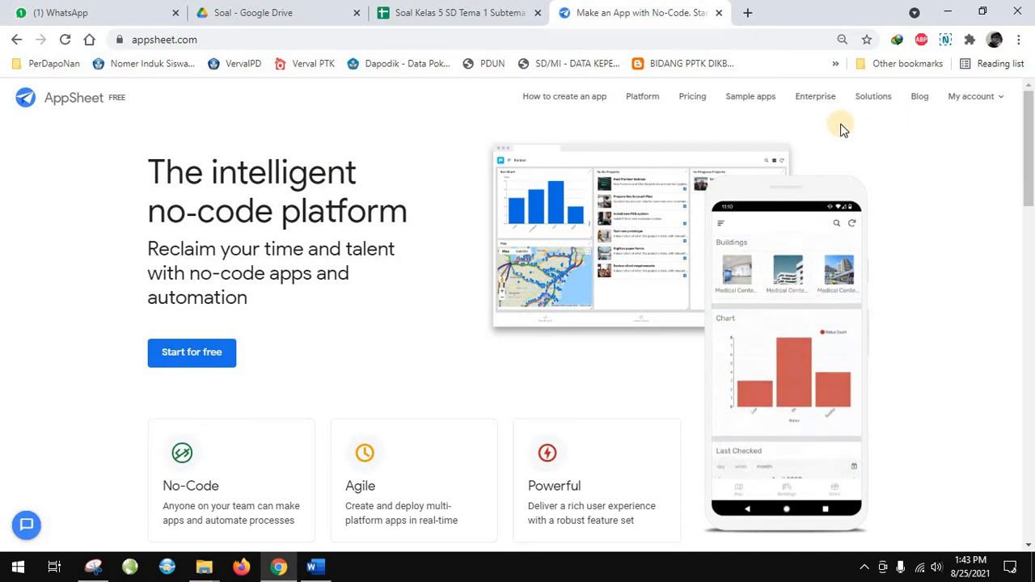
{"action": "left_click", "coordinate": [977, 98]}
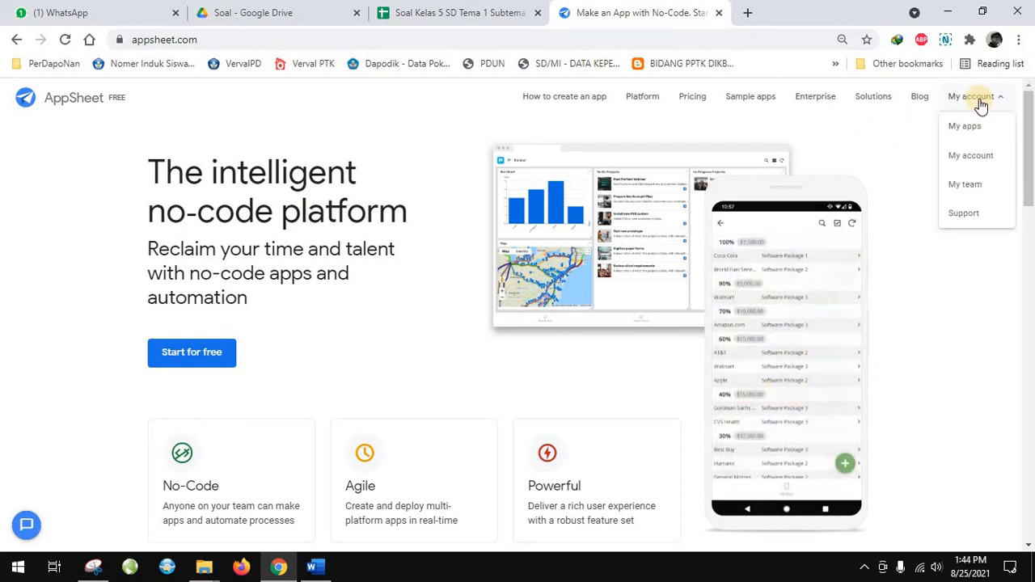
{"action": "left_click", "coordinate": [972, 104]}
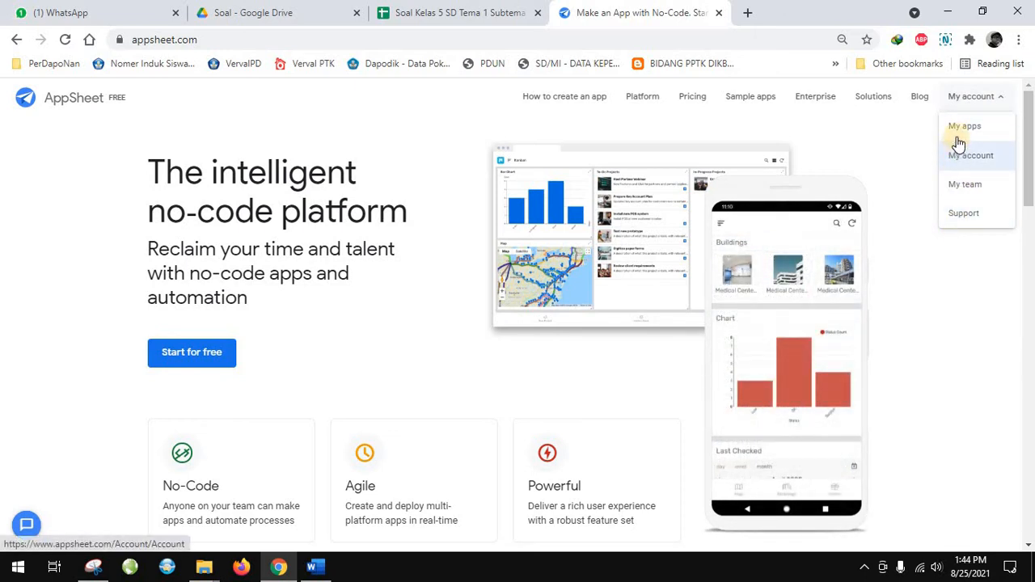
{"action": "left_click", "coordinate": [958, 137]}
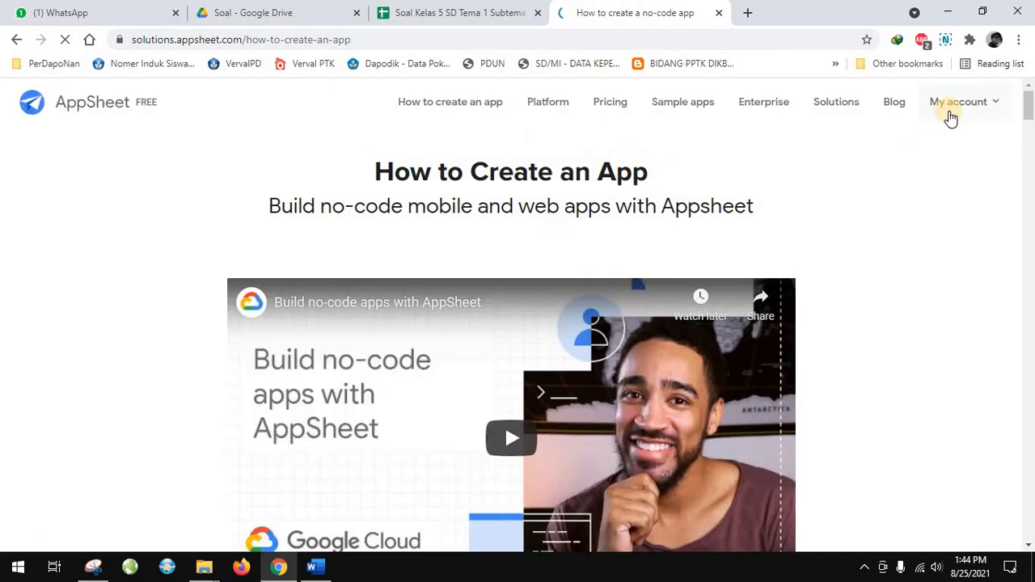
{"action": "mouse_move", "coordinate": [950, 113]}
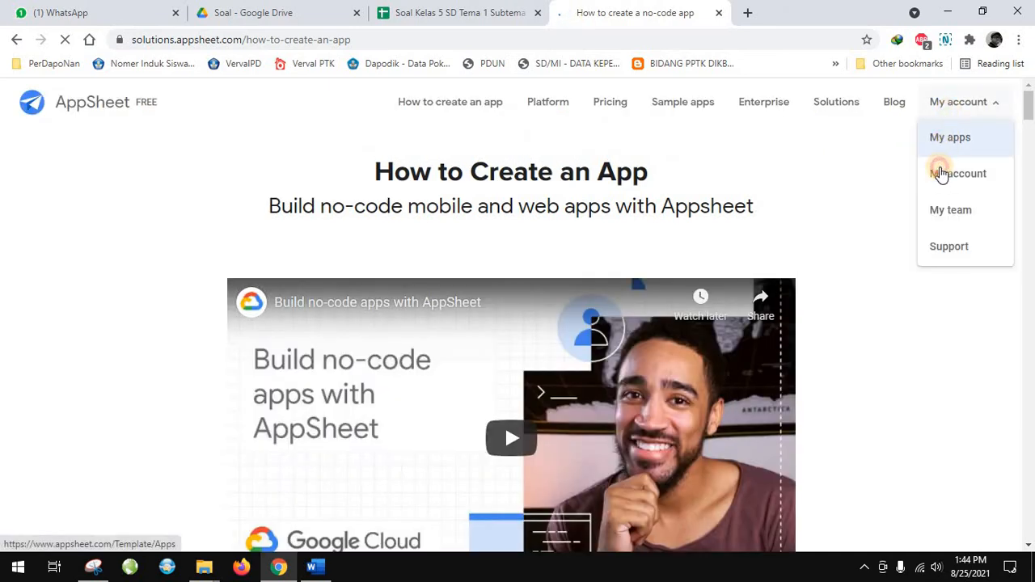
{"action": "left_click", "coordinate": [940, 175]}
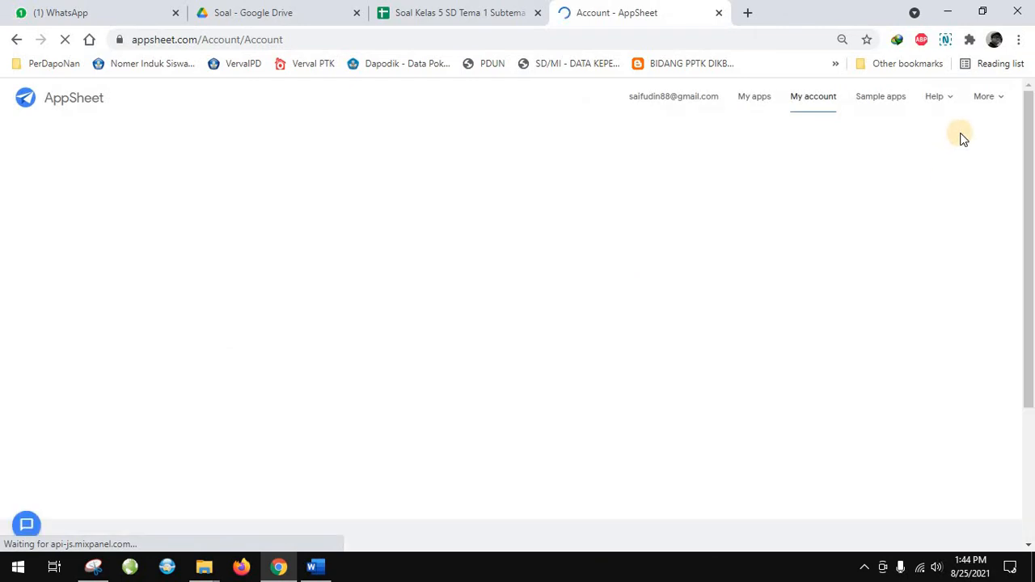
View the My apps page and sign out of AppSheet from the My account page
{"action": "mouse_move", "coordinate": [983, 109]}
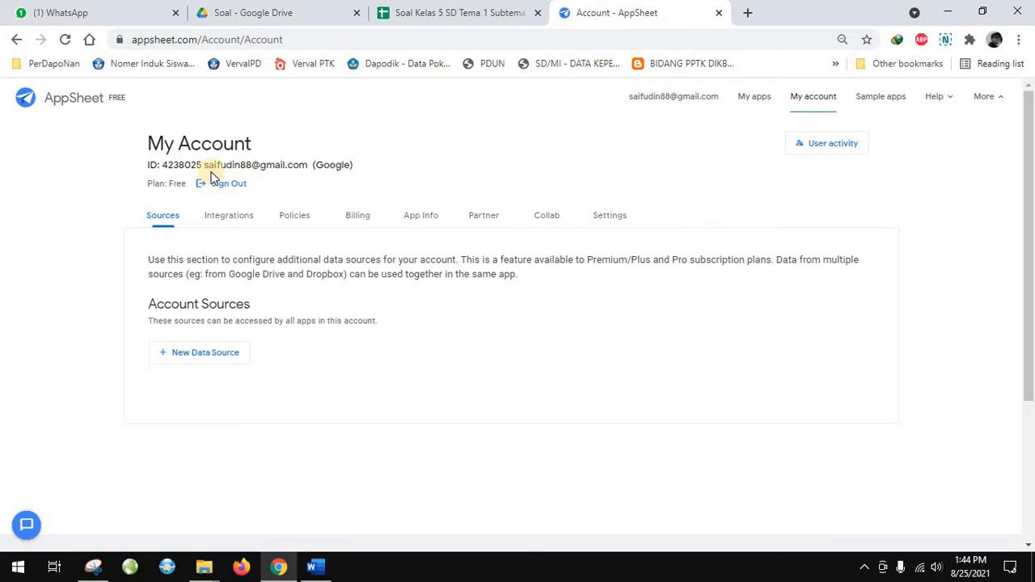
{"action": "left_click", "coordinate": [97, 103]}
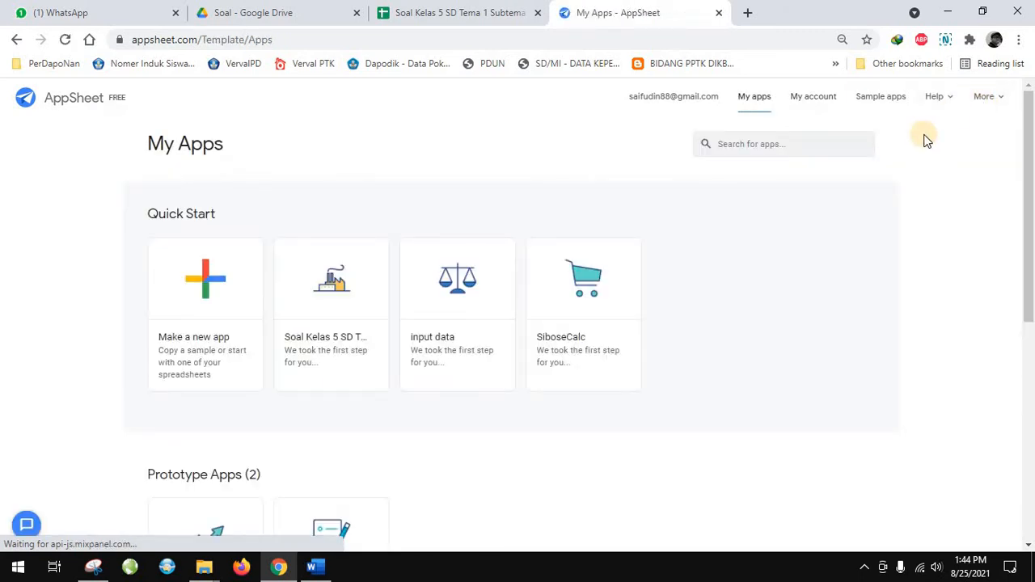
{"action": "scroll", "coordinate": [409, 261], "scroll_direction": "down", "scroll_amount": 3}
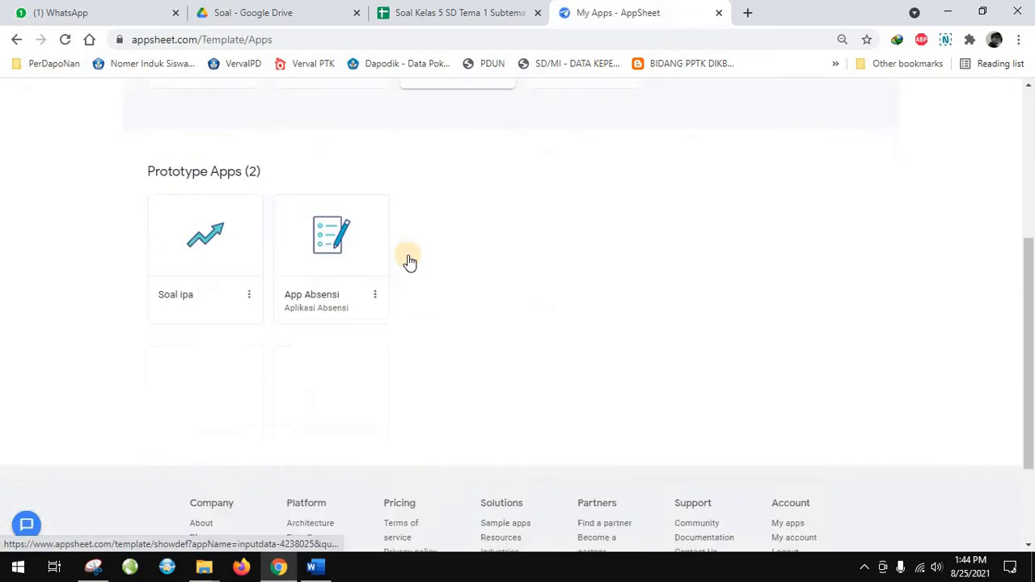
{"action": "scroll", "coordinate": [409, 261], "scroll_direction": "up", "scroll_amount": 3}
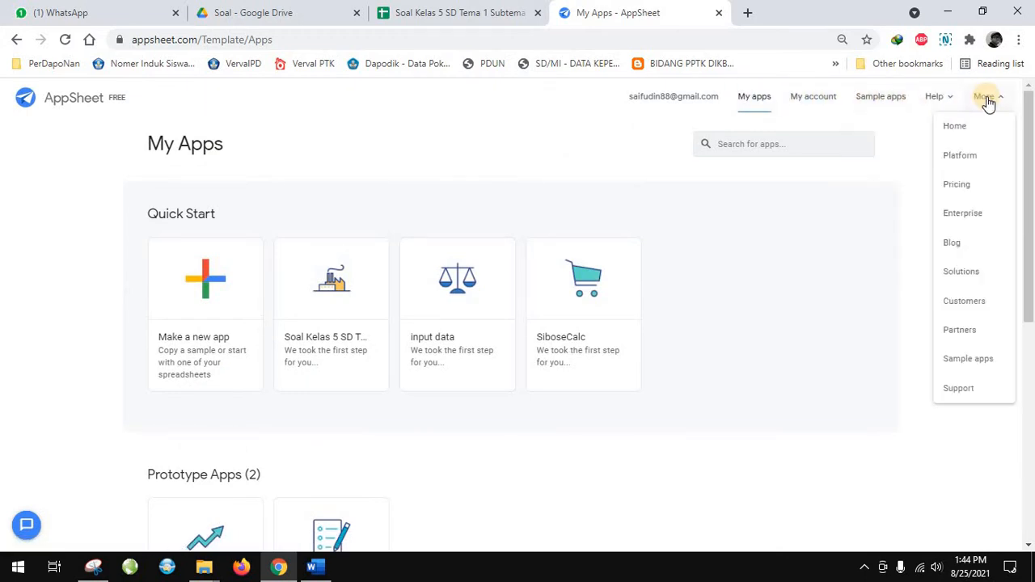
{"action": "mouse_move", "coordinate": [936, 110]}
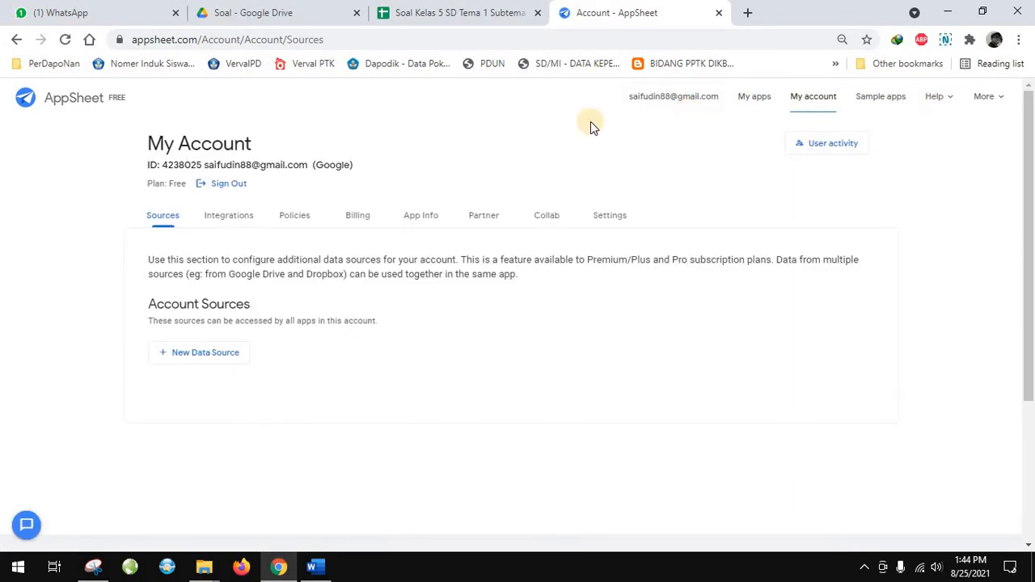
{"action": "left_click", "coordinate": [219, 184]}
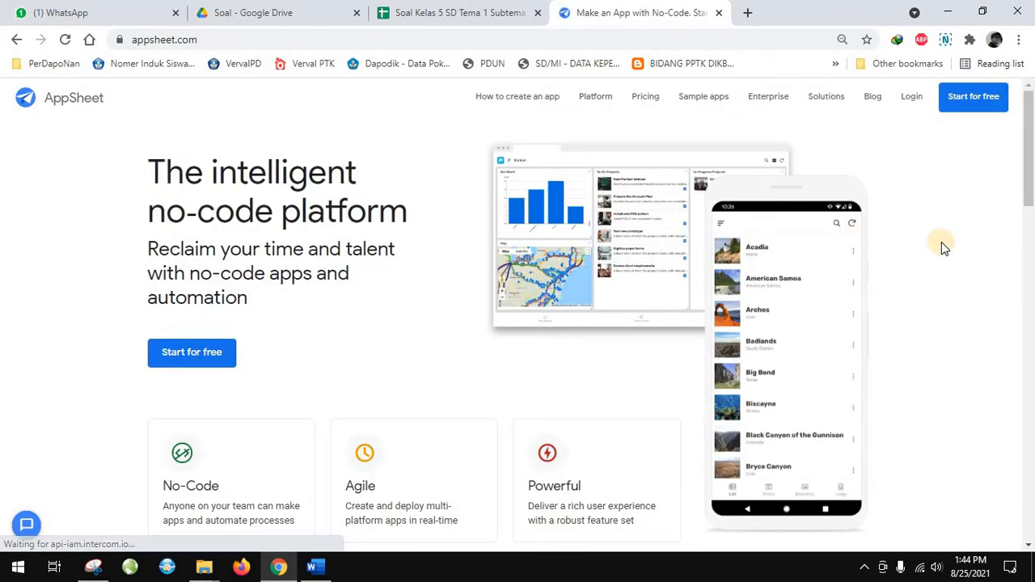
Sign in to AppSheet with the existing Google account and allow it access to Google Drive files and Google Sheets spreadsheets
{"action": "scroll", "coordinate": [501, 200], "scroll_direction": "down", "scroll_amount": 2}
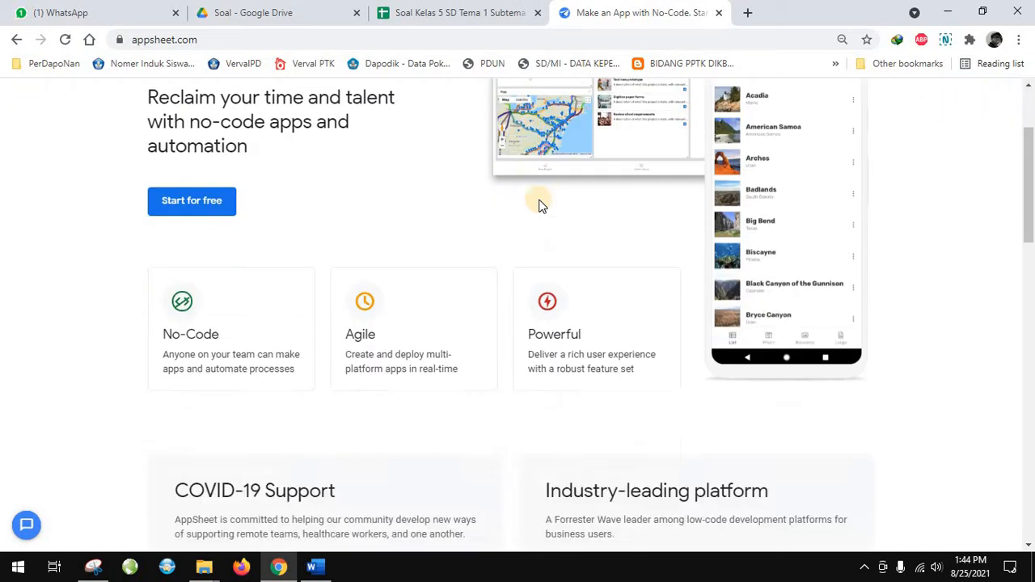
{"action": "scroll", "coordinate": [538, 203], "scroll_direction": "up", "scroll_amount": 2}
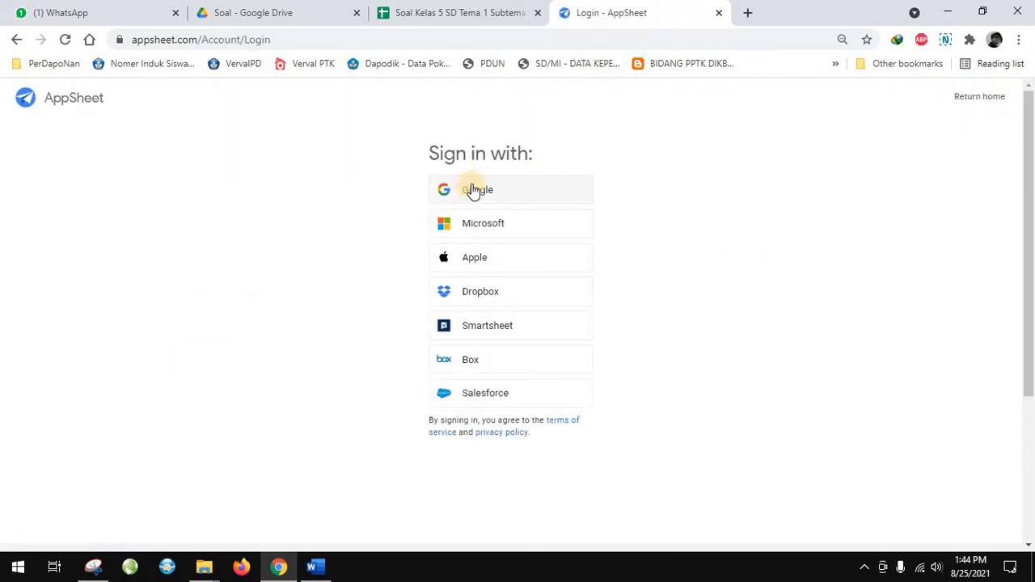
{"action": "left_click", "coordinate": [437, 15]}
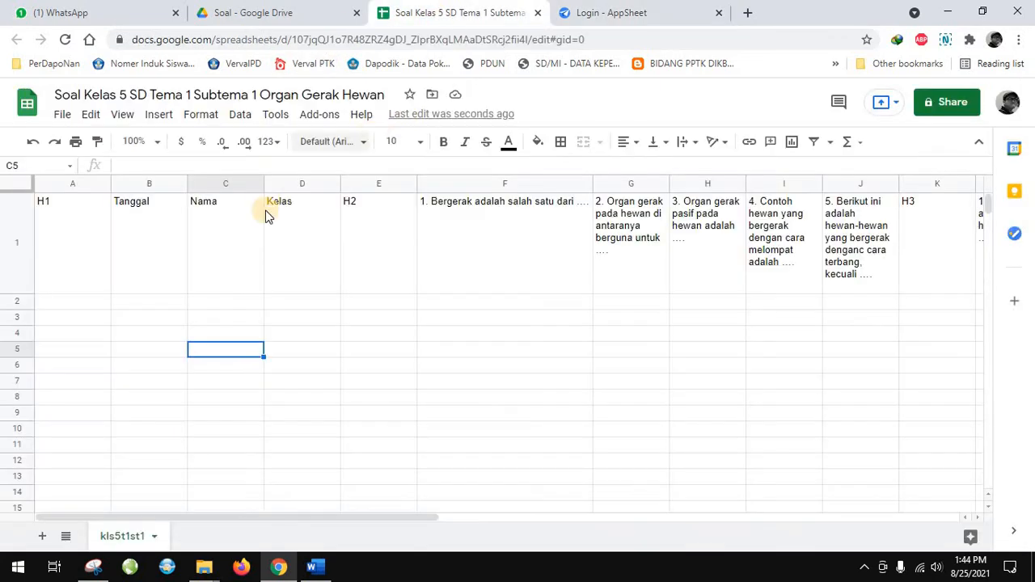
{"action": "left_click", "coordinate": [612, 15]}
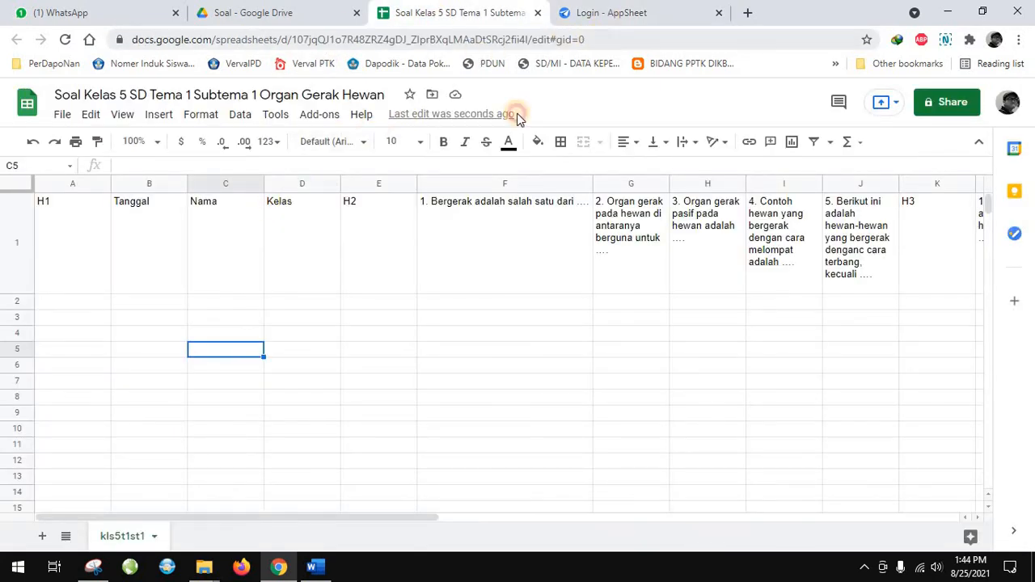
{"action": "left_click", "coordinate": [491, 201]}
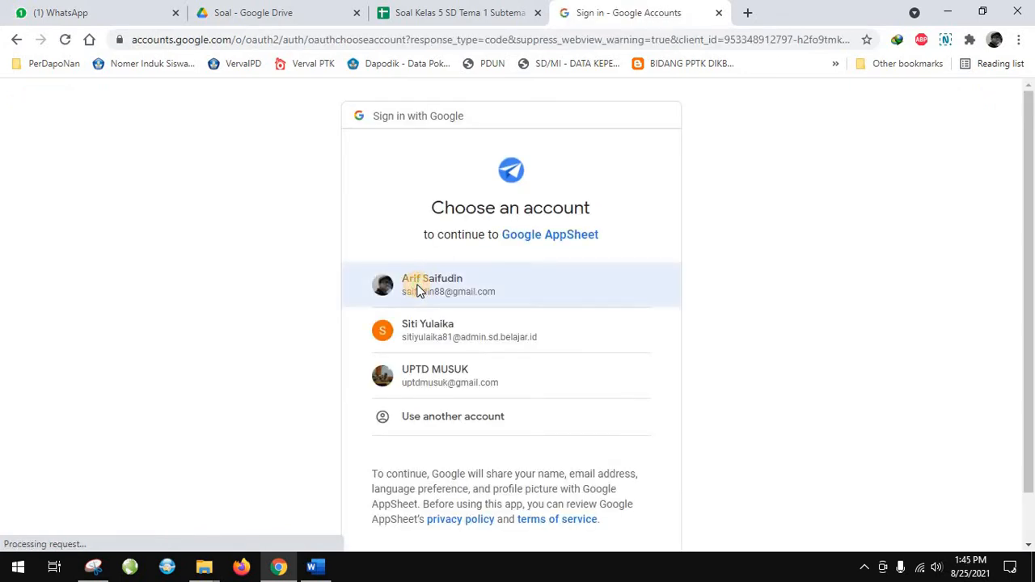
{"action": "left_click", "coordinate": [417, 289]}
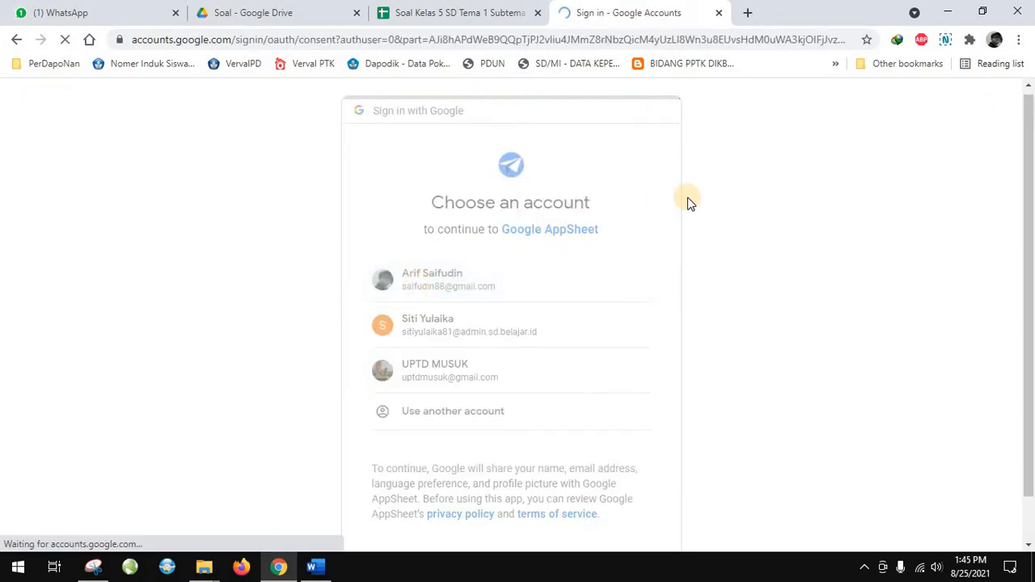
{"action": "scroll", "coordinate": [591, 437], "scroll_direction": "down", "scroll_amount": 2}
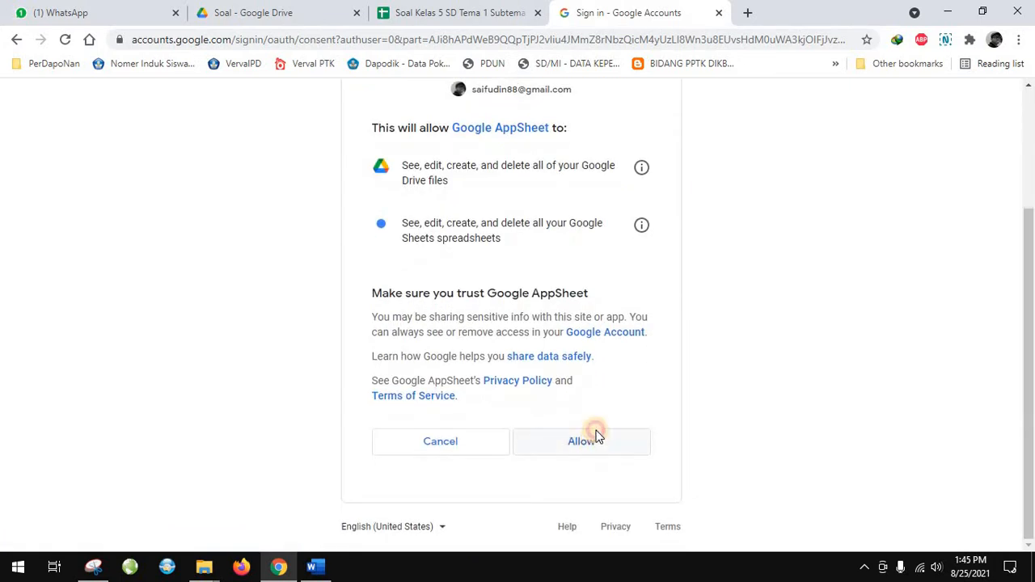
{"action": "left_click", "coordinate": [591, 433]}
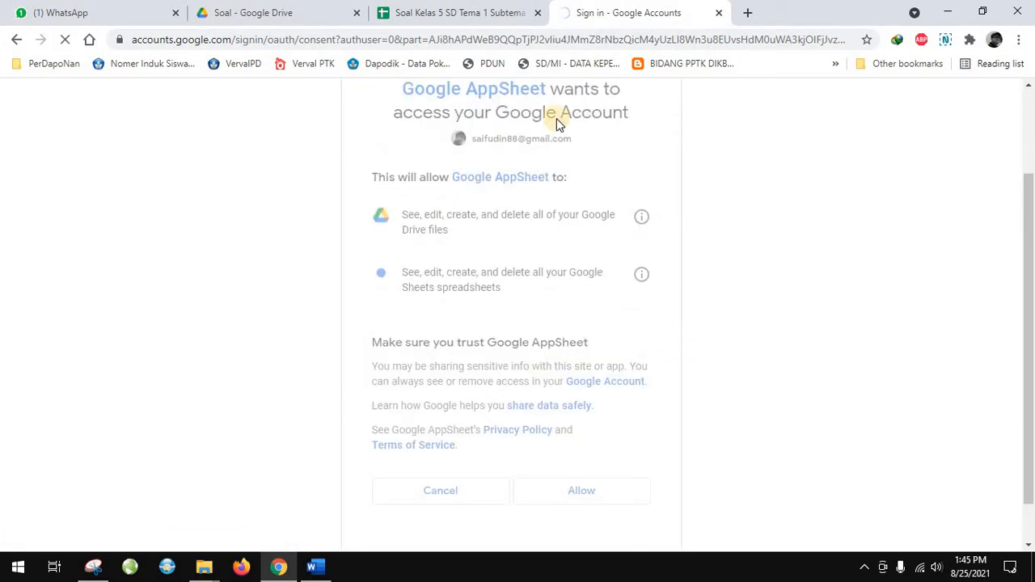
Start making a new AppSheet app from your own data
{"action": "left_click", "coordinate": [461, 13]}
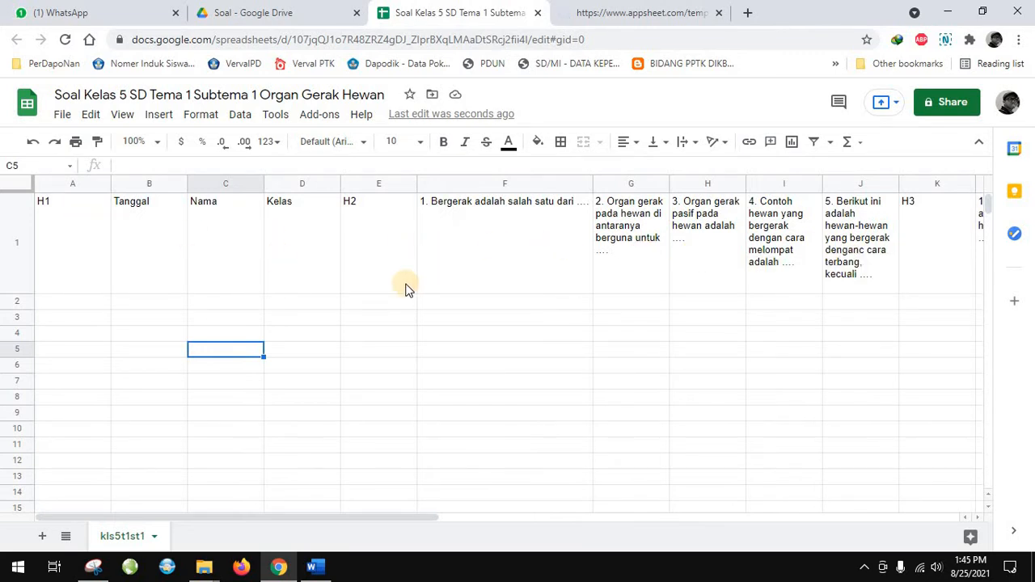
{"action": "left_click", "coordinate": [582, 14]}
{"action": "scroll", "coordinate": [202, 303], "scroll_direction": "down", "scroll_amount": 1}
{"action": "scroll", "coordinate": [199, 303], "scroll_direction": "up", "scroll_amount": 1}
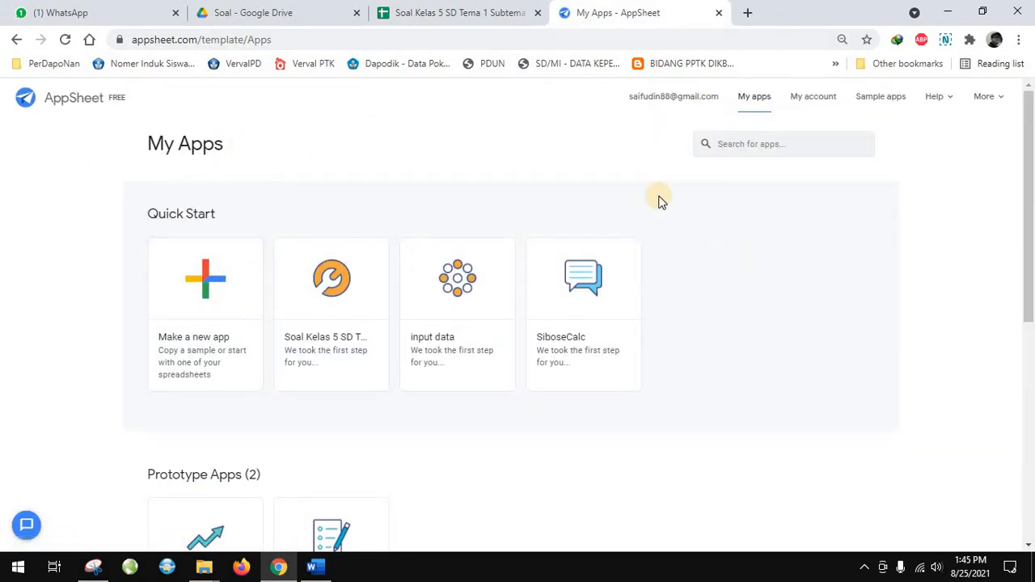
{"action": "left_click", "coordinate": [434, 14]}
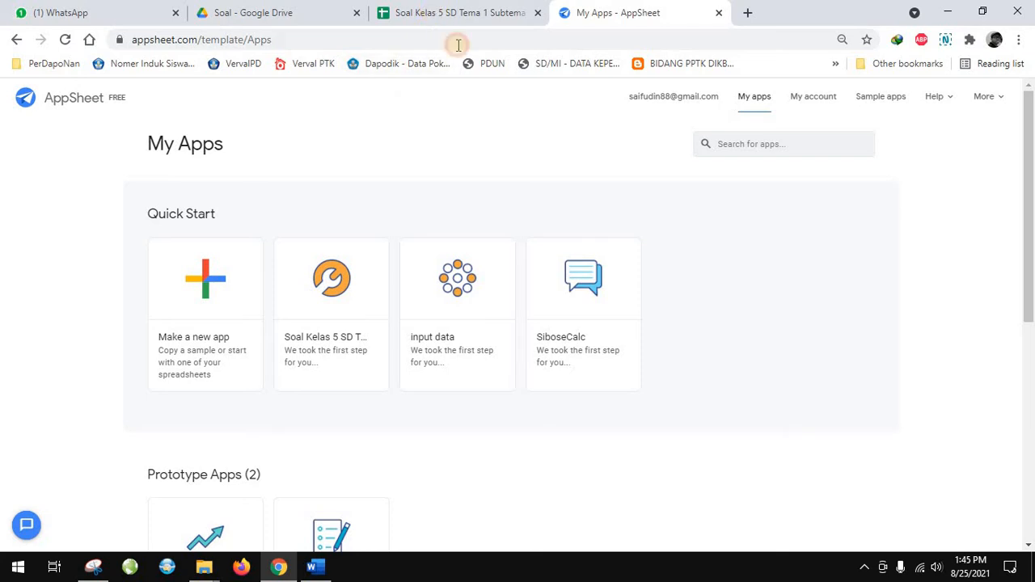
{"action": "left_click", "coordinate": [608, 14]}
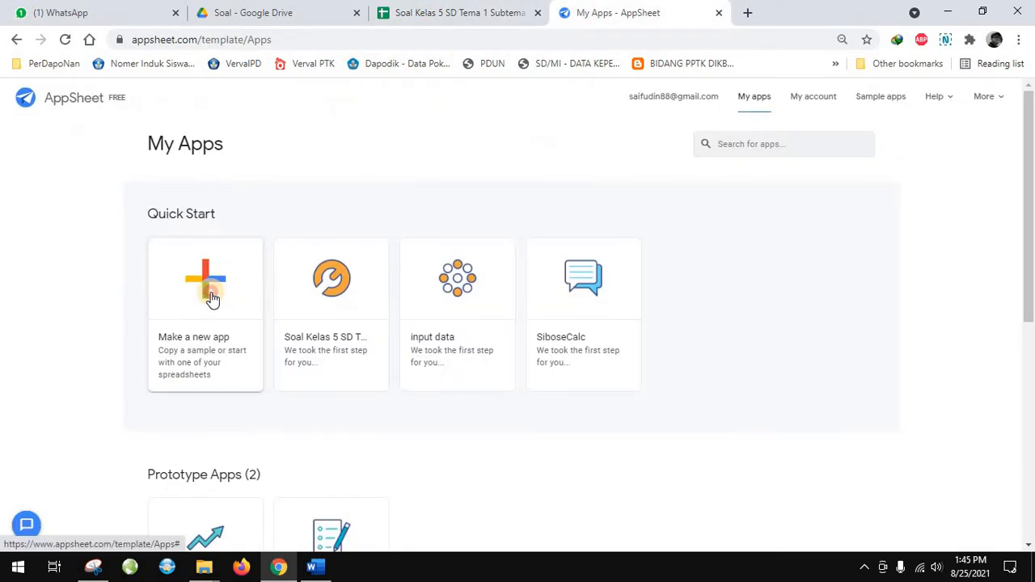
{"action": "left_click", "coordinate": [212, 298]}
{"action": "left_click", "coordinate": [419, 214]}
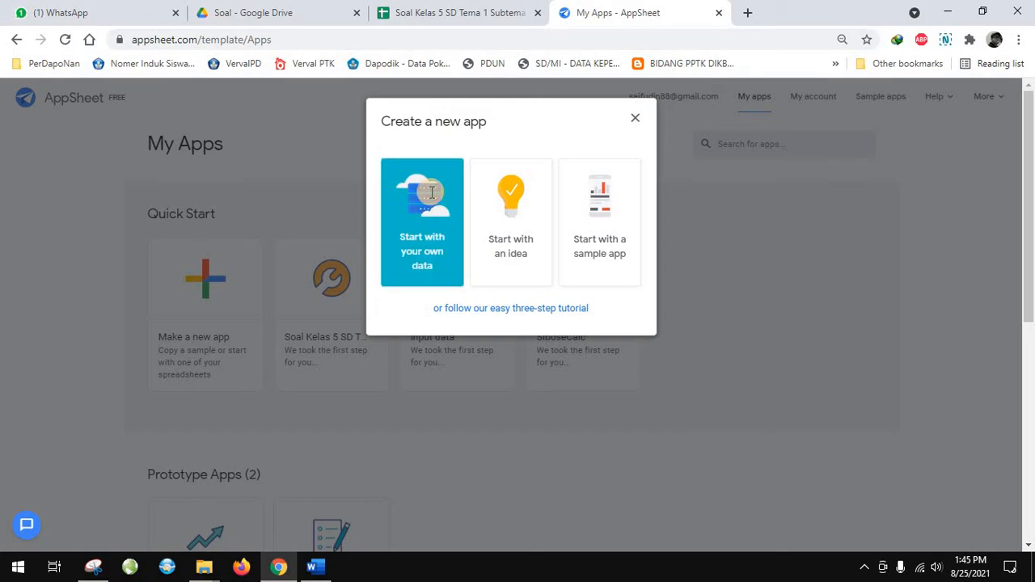
Enter "Soal" as the app name and look up the quiz title at the start of the Word document
{"action": "left_click_drag", "start_coordinate": [451, 187], "coordinate": [320, 185]}
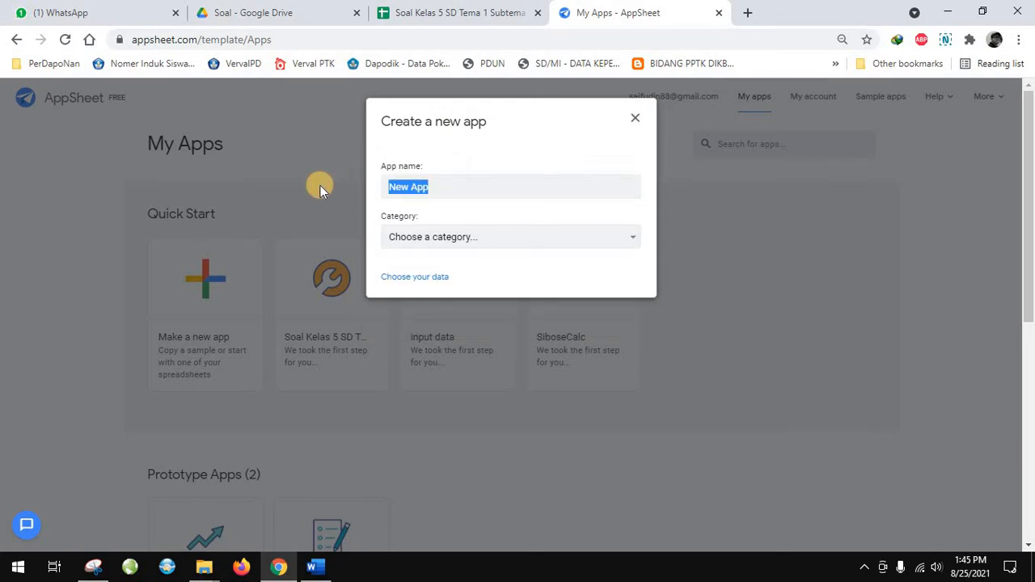
{"action": "type", "text": "Soal"}
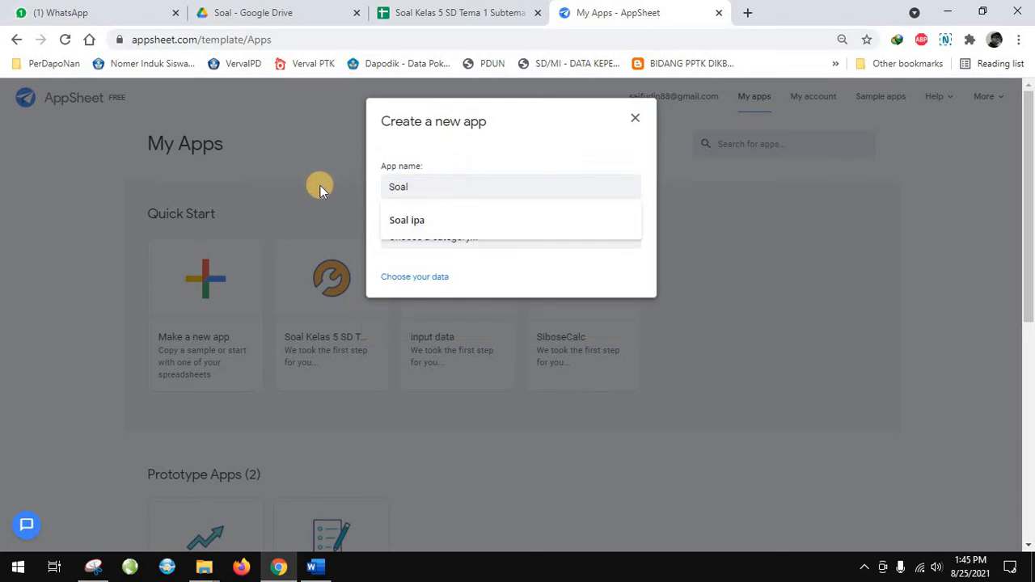
{"action": "left_click", "coordinate": [314, 566]}
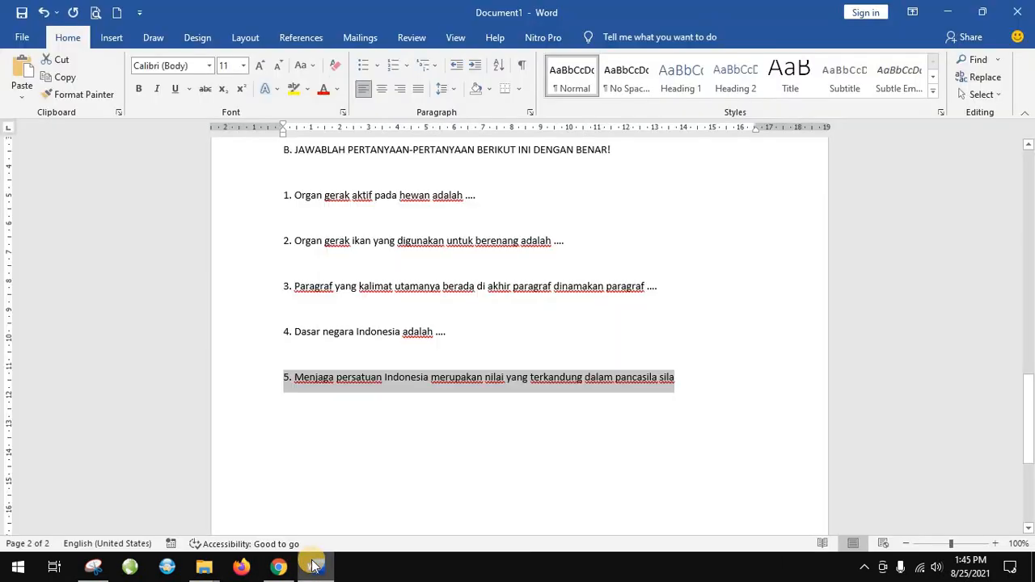
{"action": "scroll", "coordinate": [353, 434], "scroll_direction": "up", "scroll_amount": 20}
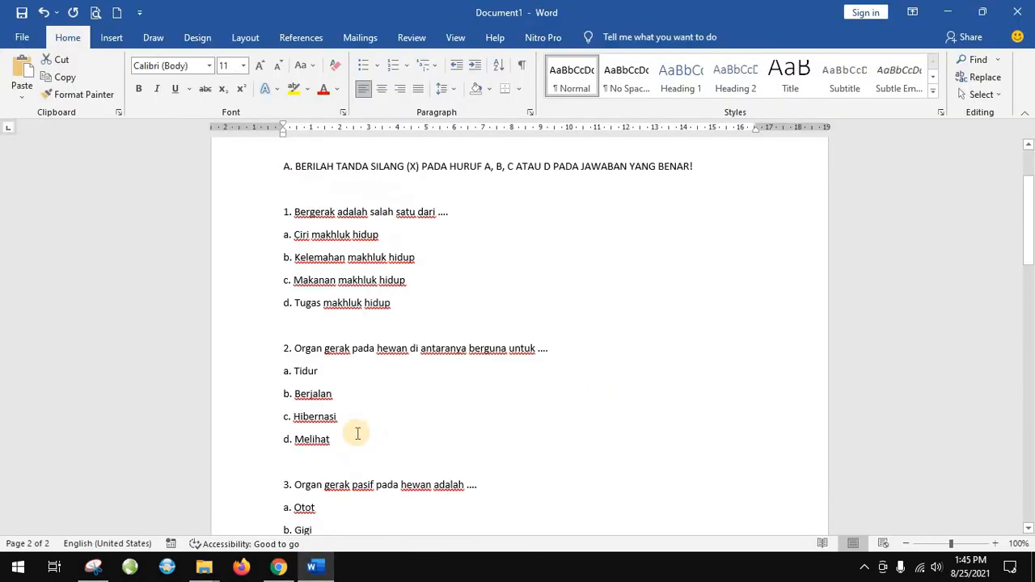
{"action": "left_click", "coordinate": [278, 569]}
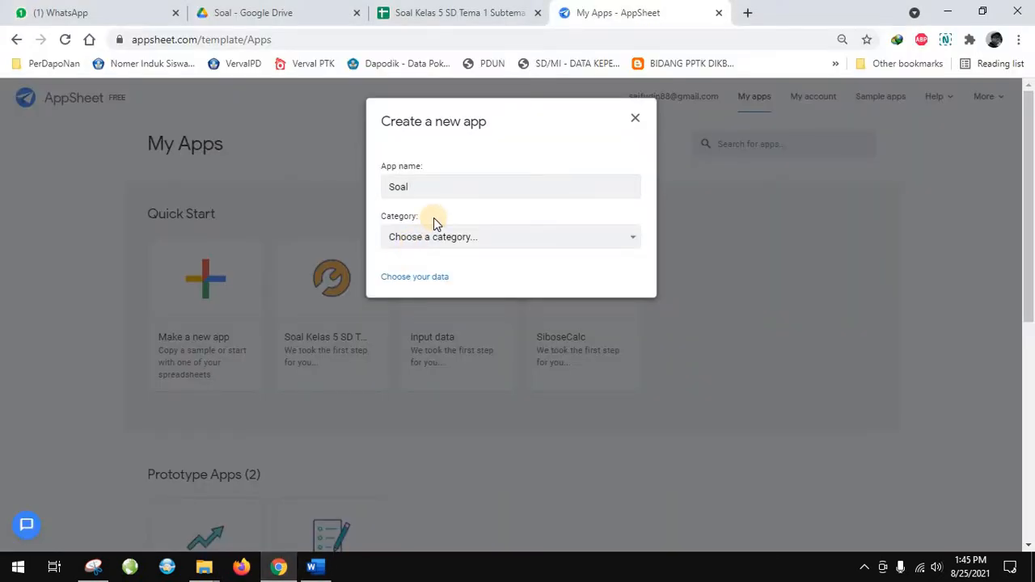
Name the new app "Ujian Kelas 5 Tema 1 SubTema1" and set its category to Education & Training
{"action": "key", "text": "ctrl+a"}
{"action": "type", "text": "Ujian Kelas 5 Tema 1 SubTema4"}
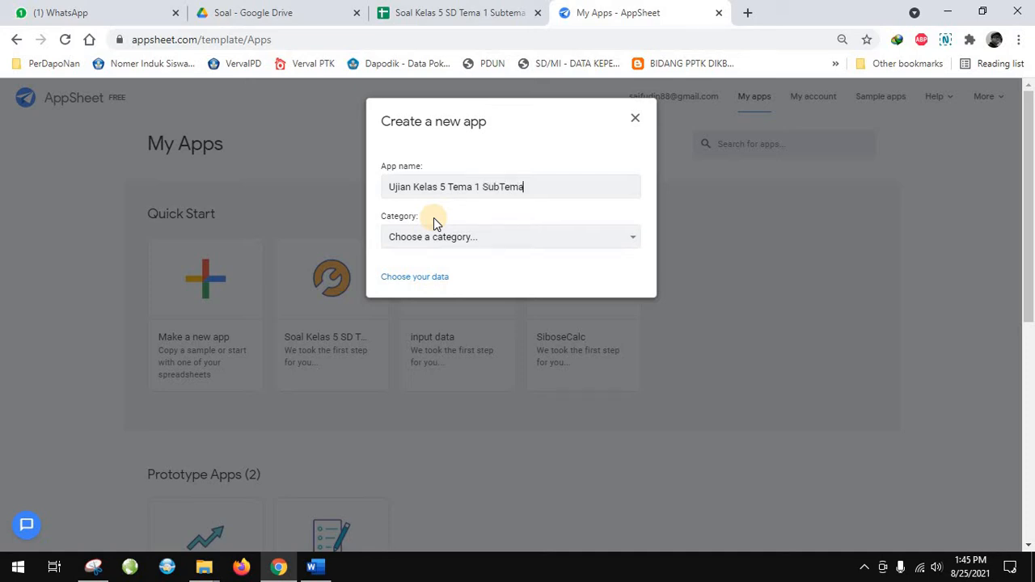
{"action": "left_click", "coordinate": [307, 571]}
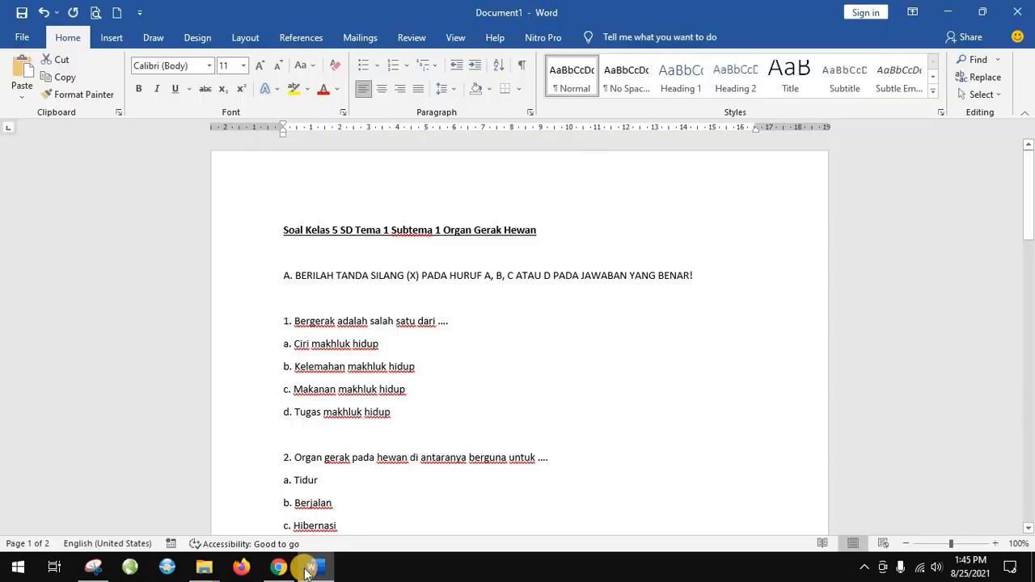
{"action": "key", "text": "alt+Tab"}
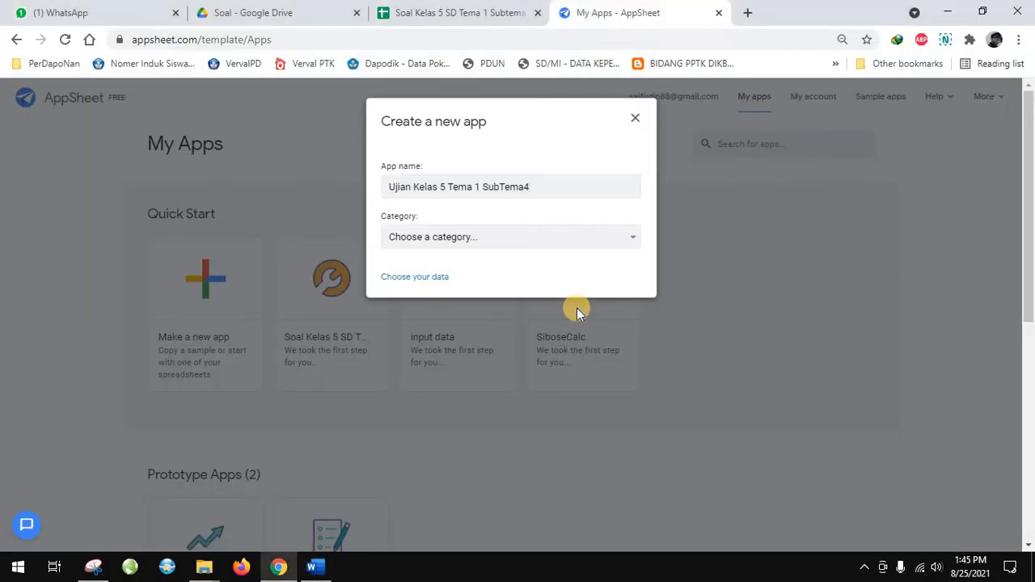
{"action": "key", "text": "BackSpace"}
{"action": "type", "text": "1"}
{"action": "left_click", "coordinate": [474, 236]}
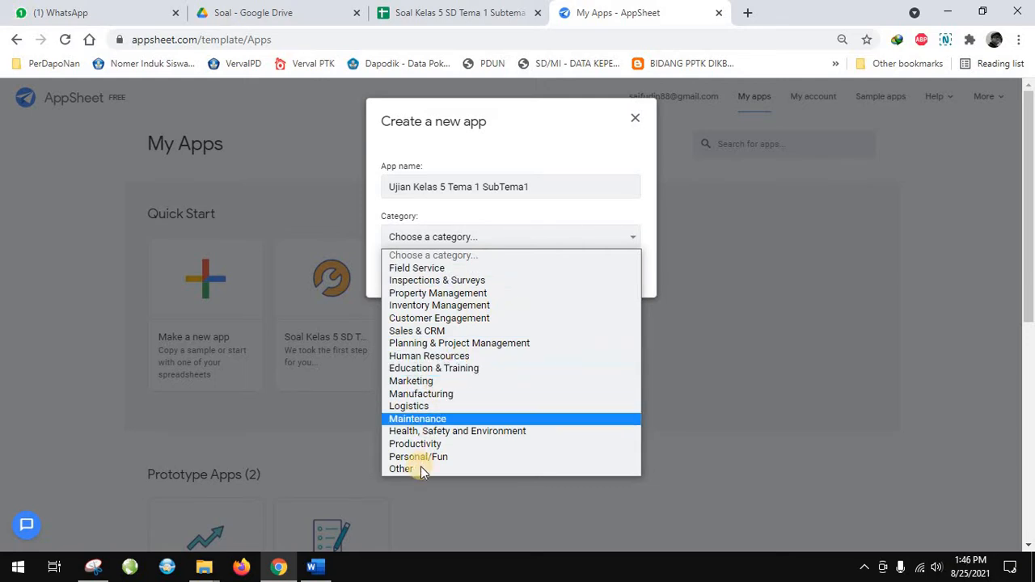
{"action": "left_click", "coordinate": [453, 369]}
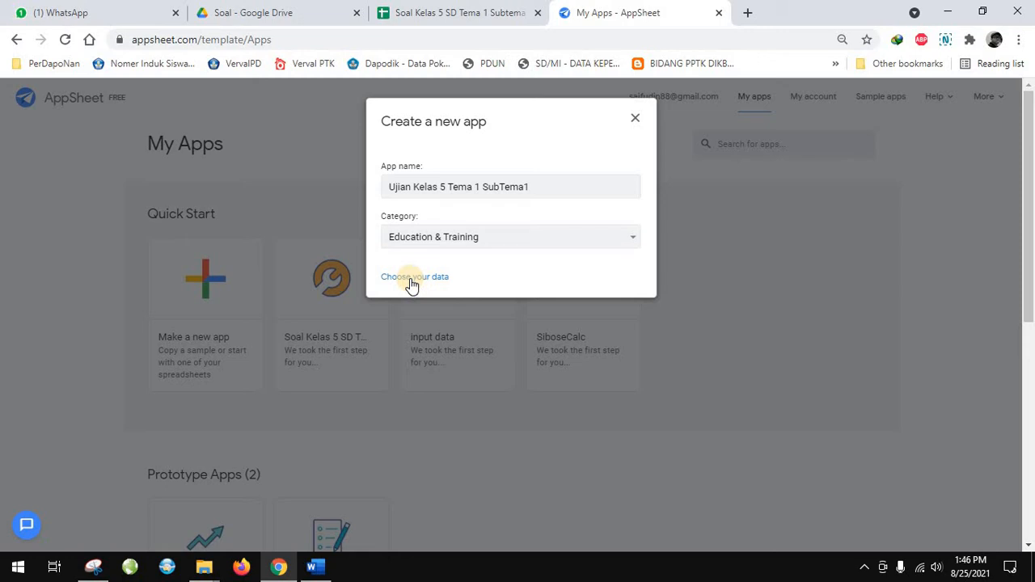
Choose the spreadsheet "Soal Kelas 5 SD Tema 1 Subtema 1 Organ Gerak Hewan" in Drive folder appsheet/Soal as the app's data
{"action": "left_click", "coordinate": [411, 279]}
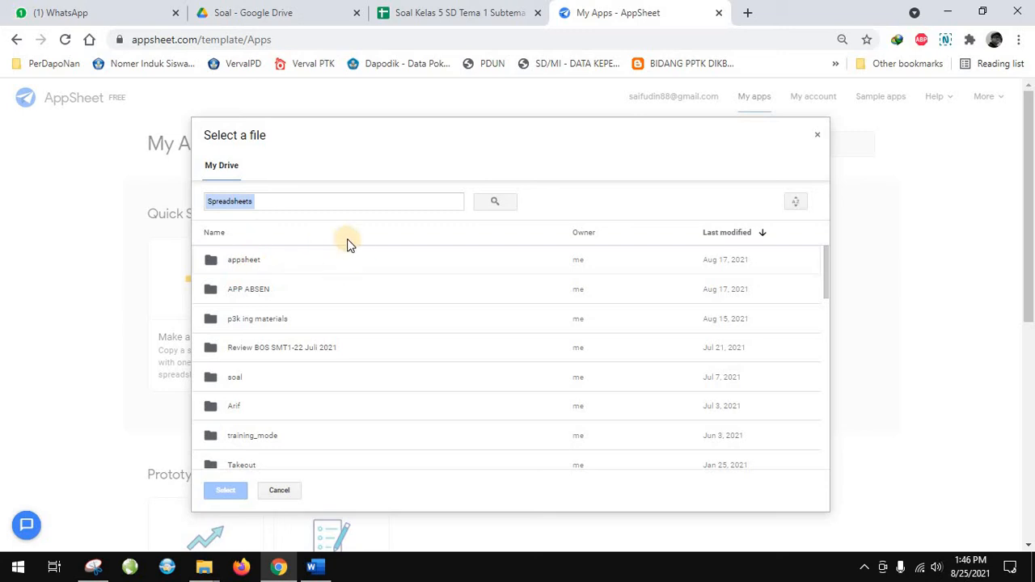
{"action": "double_click", "coordinate": [277, 266]}
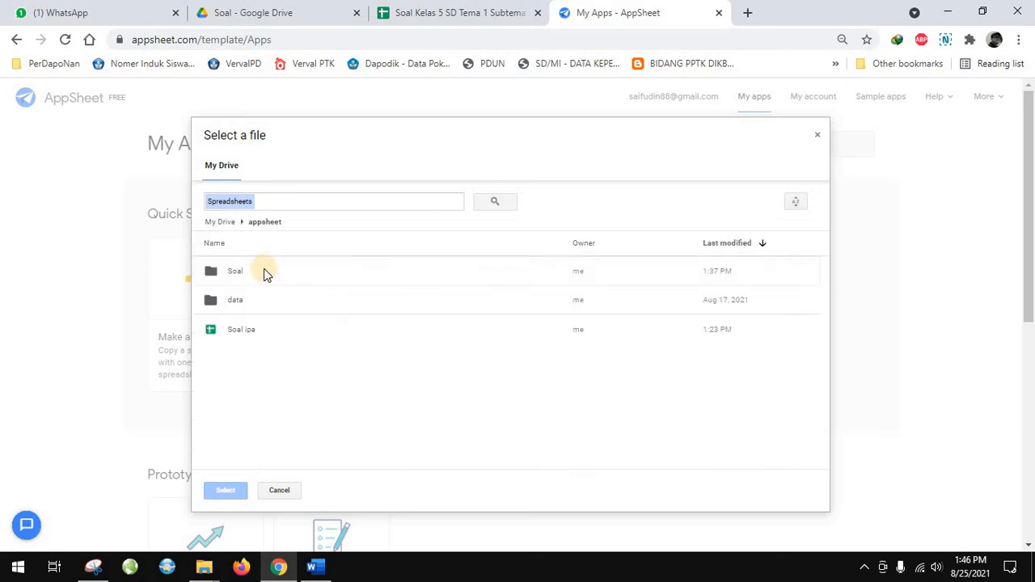
{"action": "double_click", "coordinate": [253, 271]}
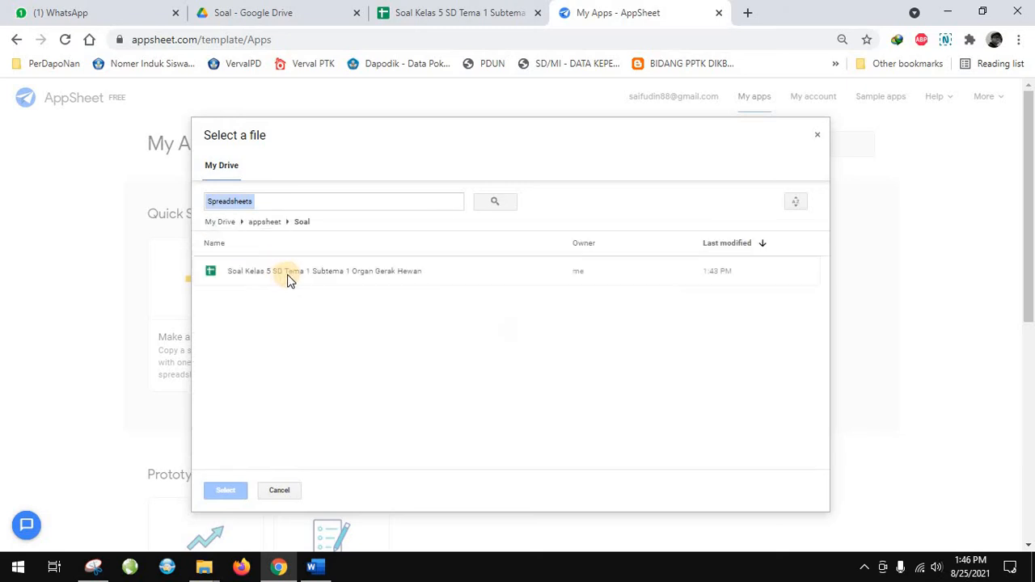
{"action": "left_click", "coordinate": [289, 275]}
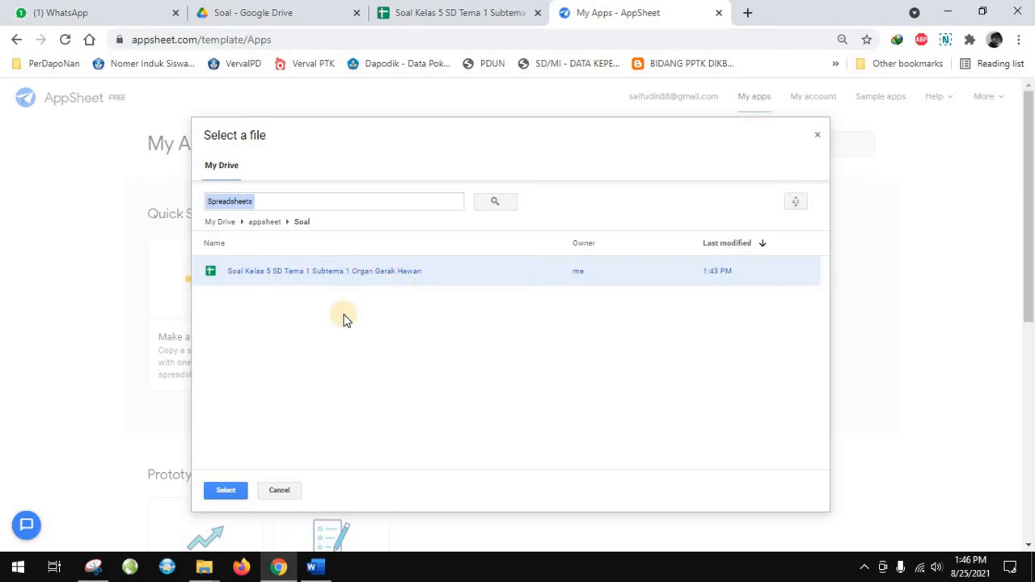
{"action": "left_click", "coordinate": [412, 13]}
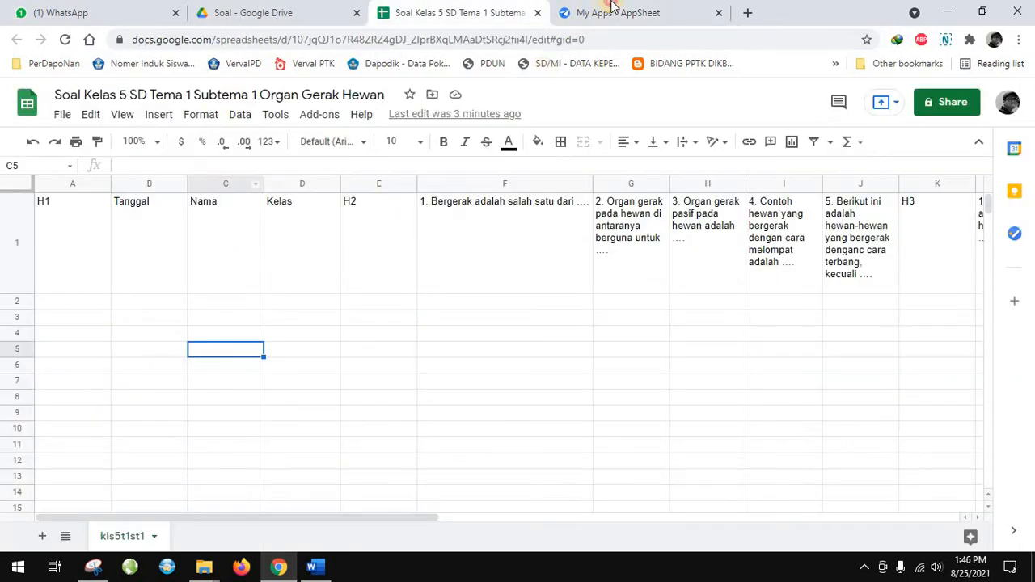
{"action": "left_click", "coordinate": [610, 6]}
{"action": "left_click", "coordinate": [226, 488]}
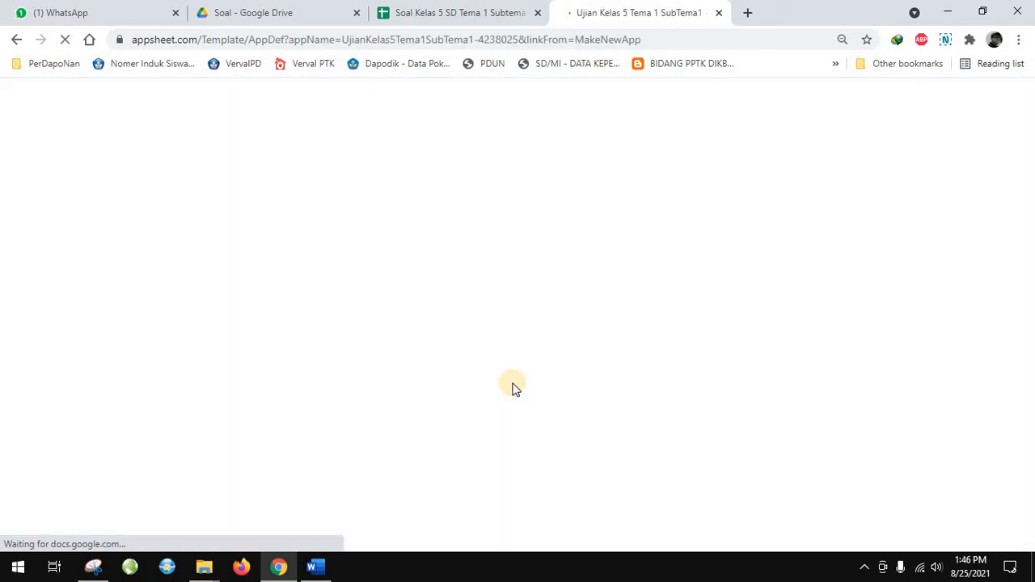
Start customizing the new app and rename its data table kls5t1st1 as Tema1Sub1
{"action": "left_click", "coordinate": [864, 569]}
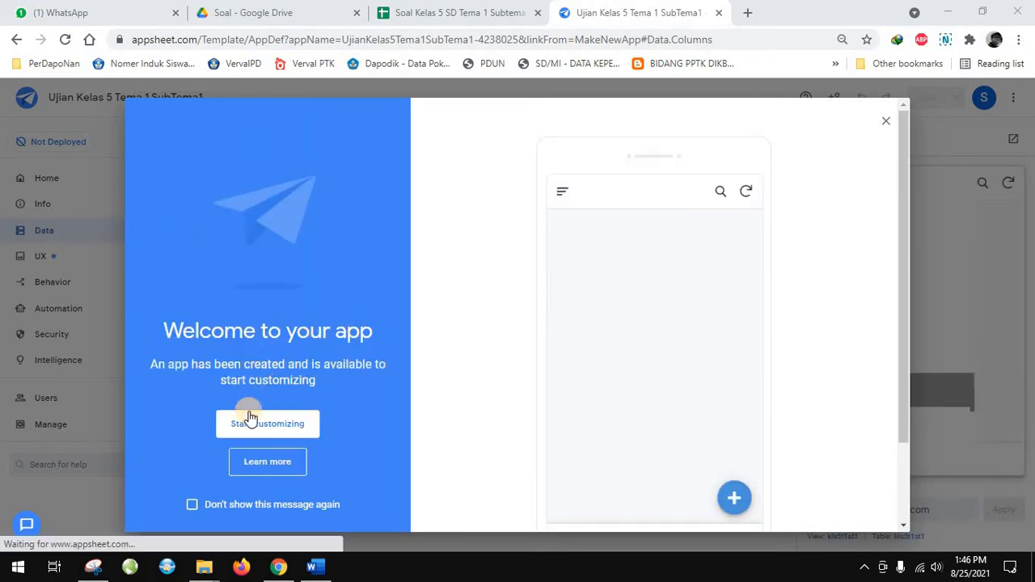
{"action": "left_click", "coordinate": [249, 430]}
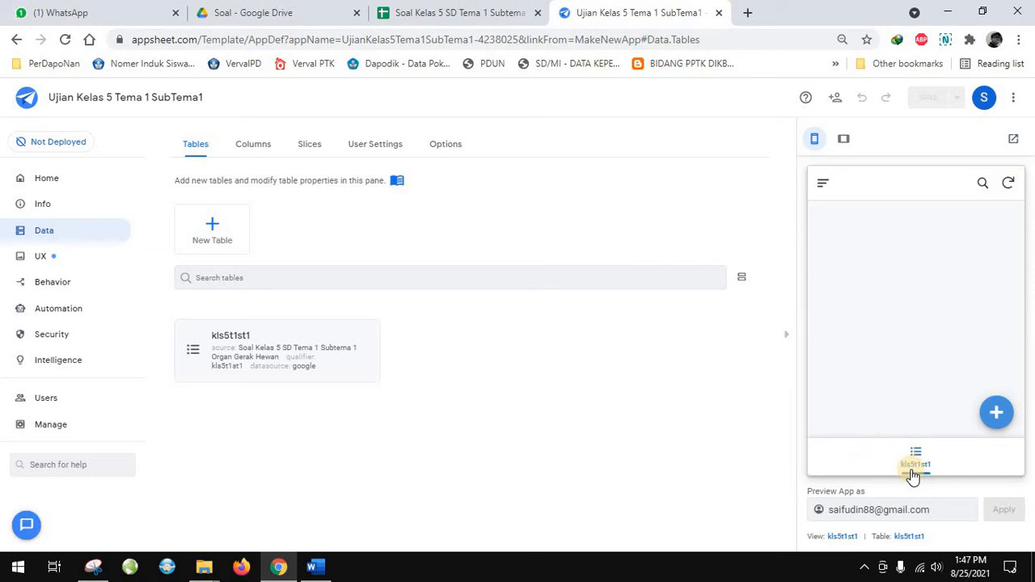
{"action": "left_click", "coordinate": [241, 344]}
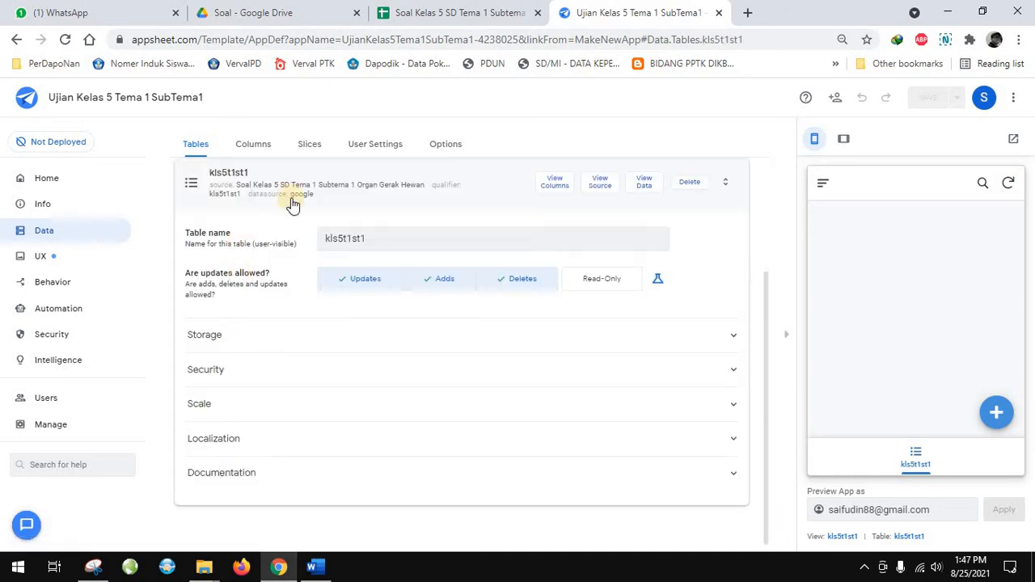
{"action": "left_click", "coordinate": [200, 182]}
{"action": "left_click", "coordinate": [225, 342]}
{"action": "left_click", "coordinate": [392, 238]}
{"action": "left_click_drag", "start_coordinate": [367, 239], "coordinate": [290, 239]}
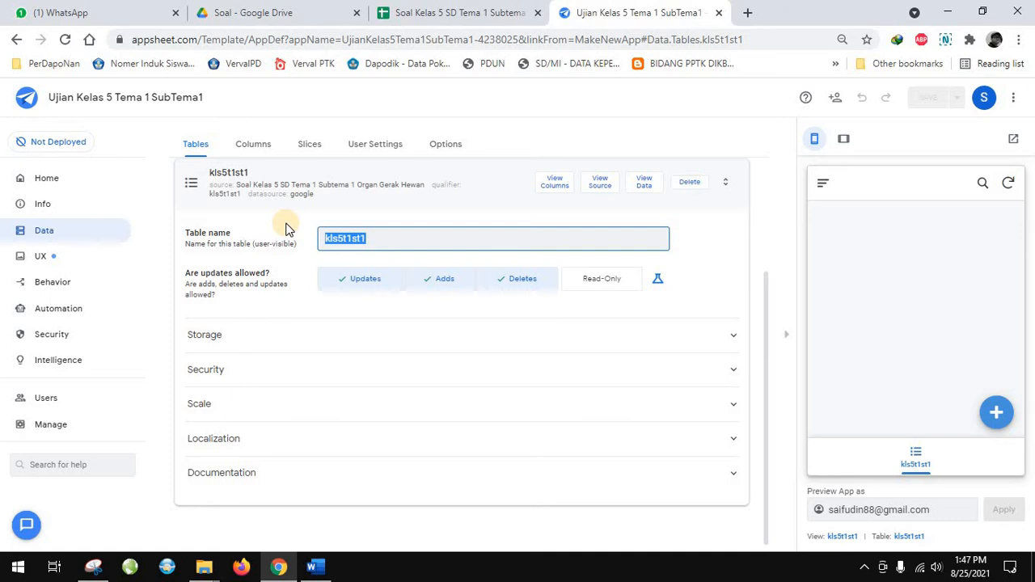
{"action": "type", "text": "U"}
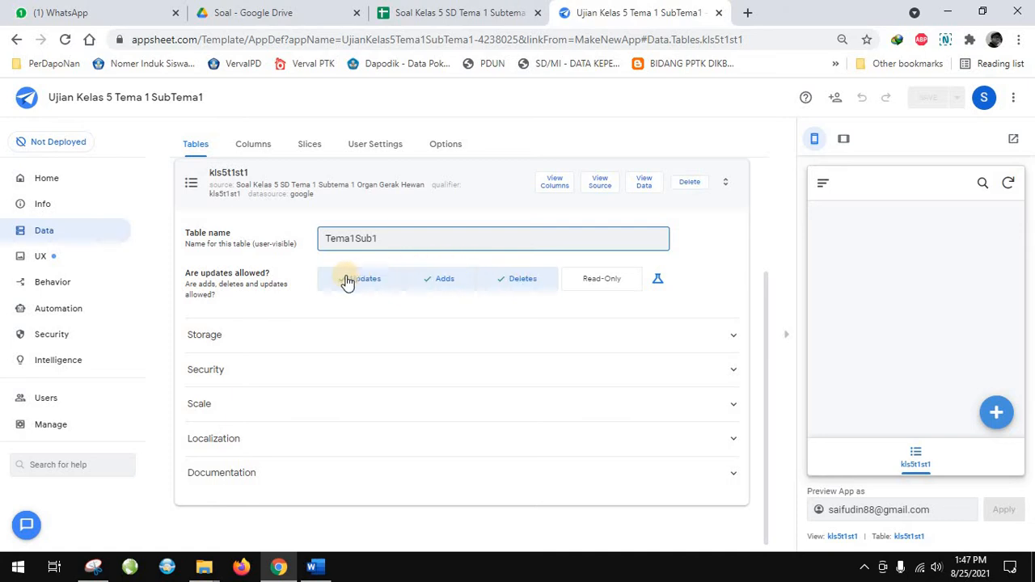
{"action": "left_click", "coordinate": [455, 17]}
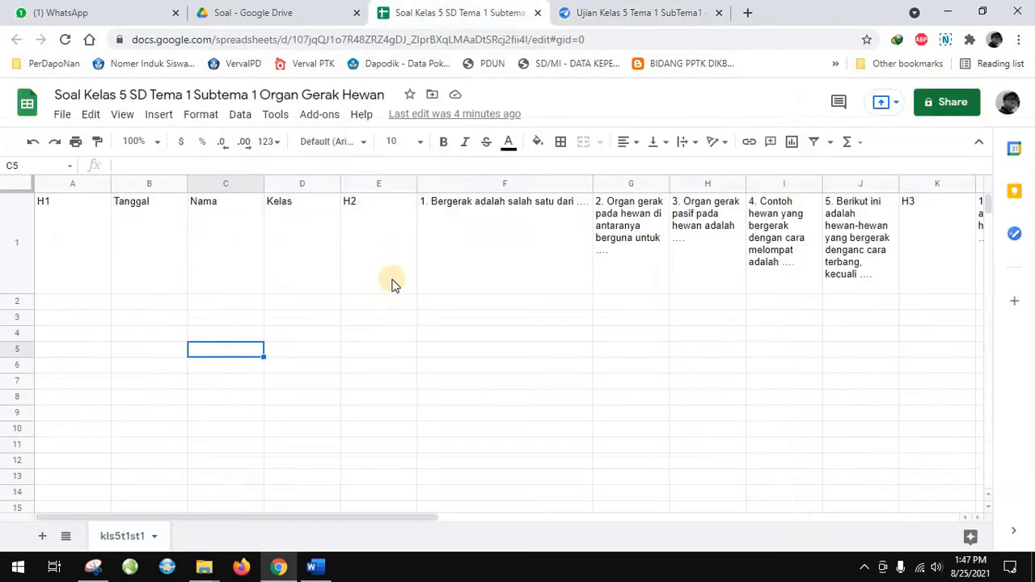
{"action": "left_click", "coordinate": [570, 18]}
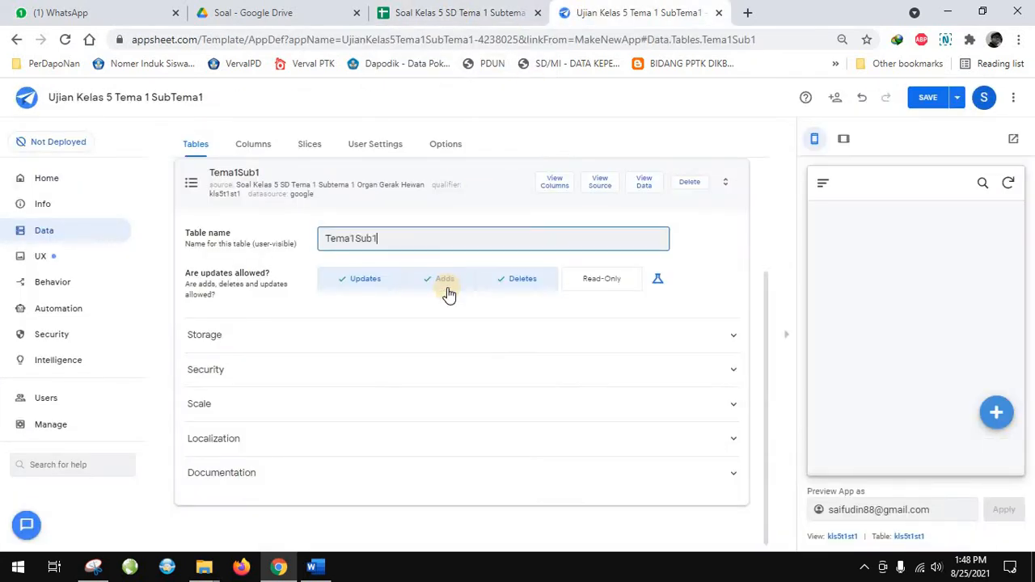
Disallow deletes for the Tema1Sub1 table, with updates and adds still allowed
{"action": "left_click", "coordinate": [516, 289]}
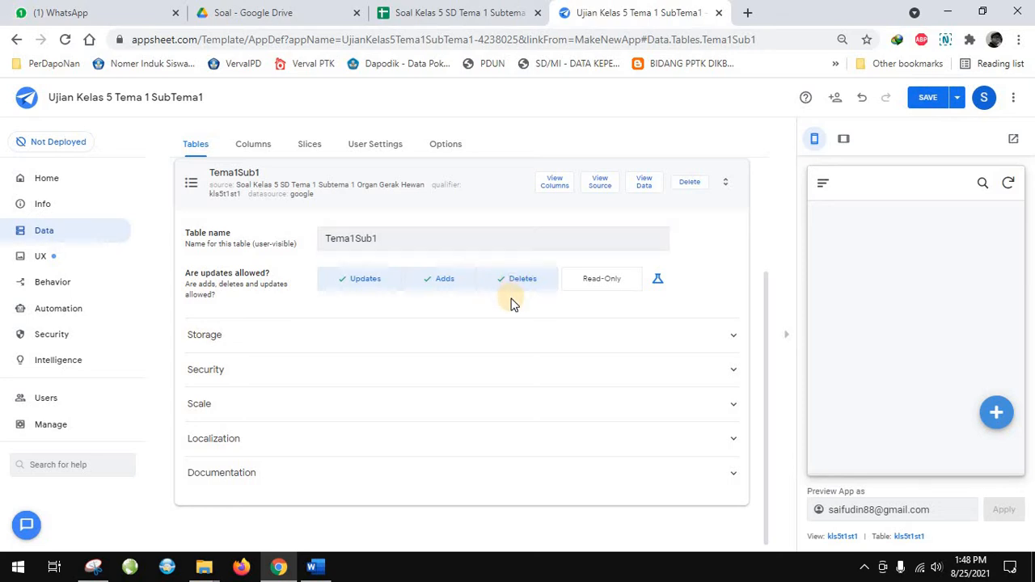
{"action": "left_click", "coordinate": [348, 289]}
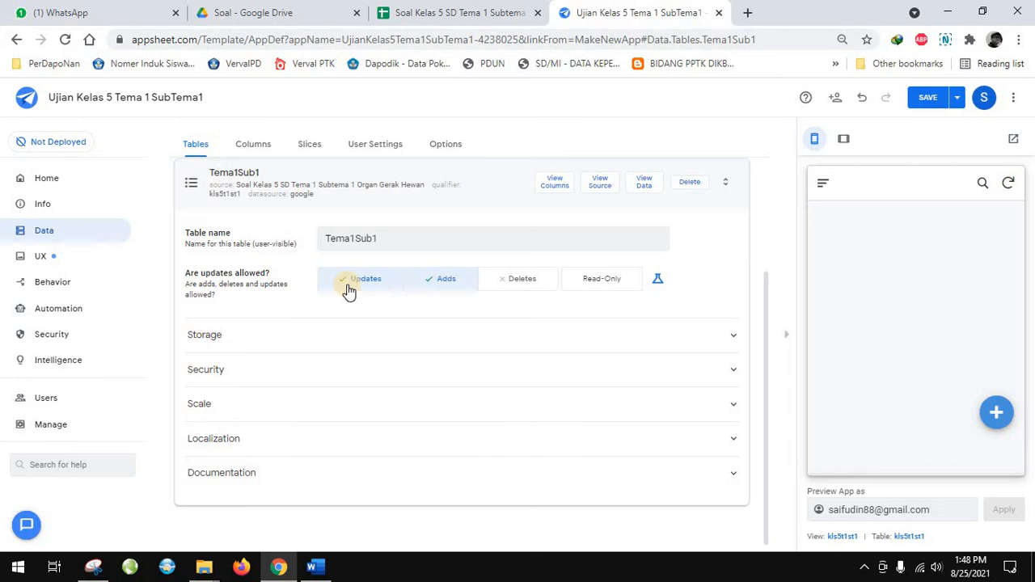
{"action": "left_click", "coordinate": [494, 237]}
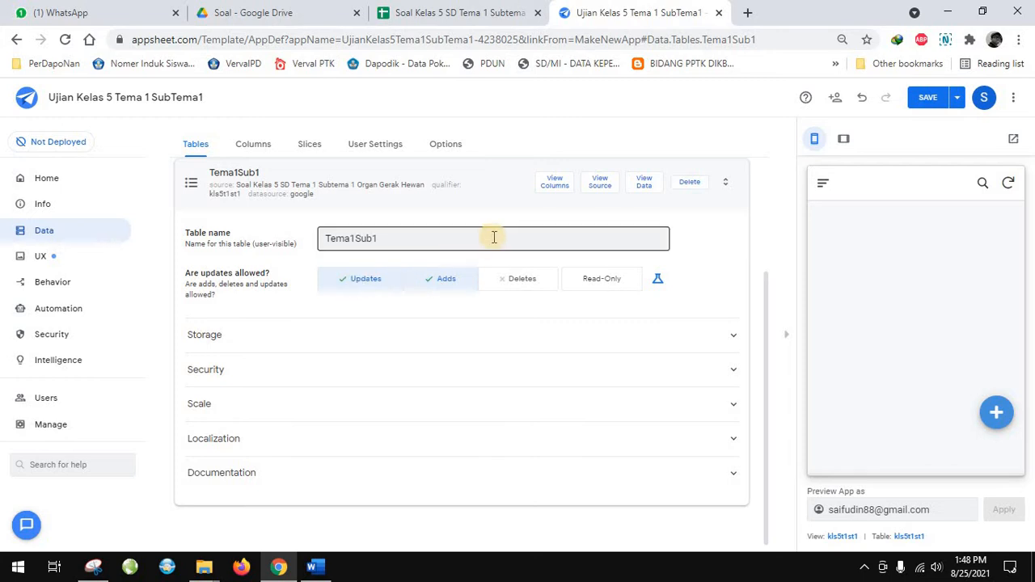
{"action": "left_click", "coordinate": [502, 234]}
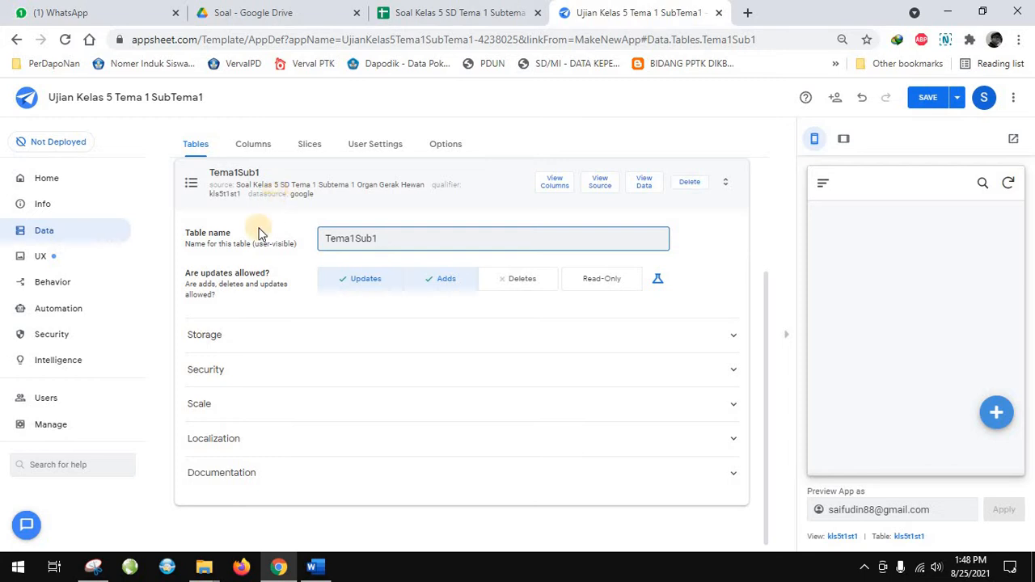
Look at the table's Security and Storage settings and open the column list of Tema1Sub1
{"action": "left_click", "coordinate": [254, 372]}
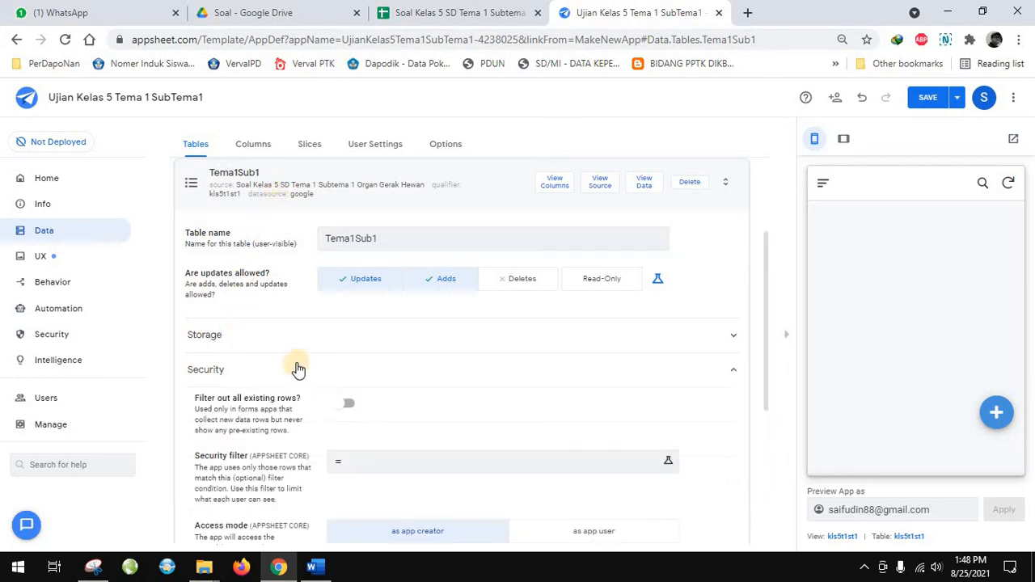
{"action": "left_click", "coordinate": [283, 342]}
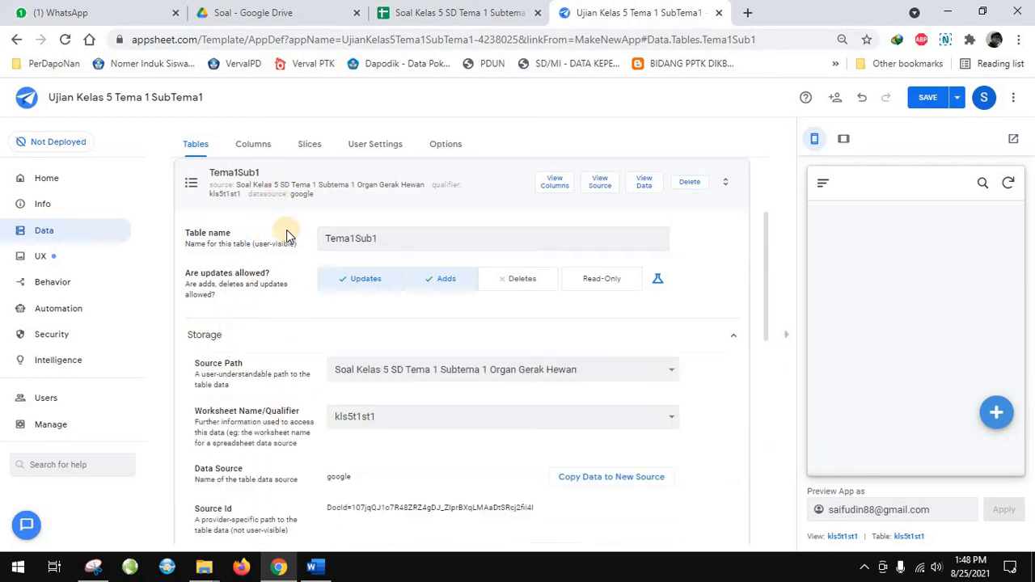
{"action": "left_click", "coordinate": [255, 147]}
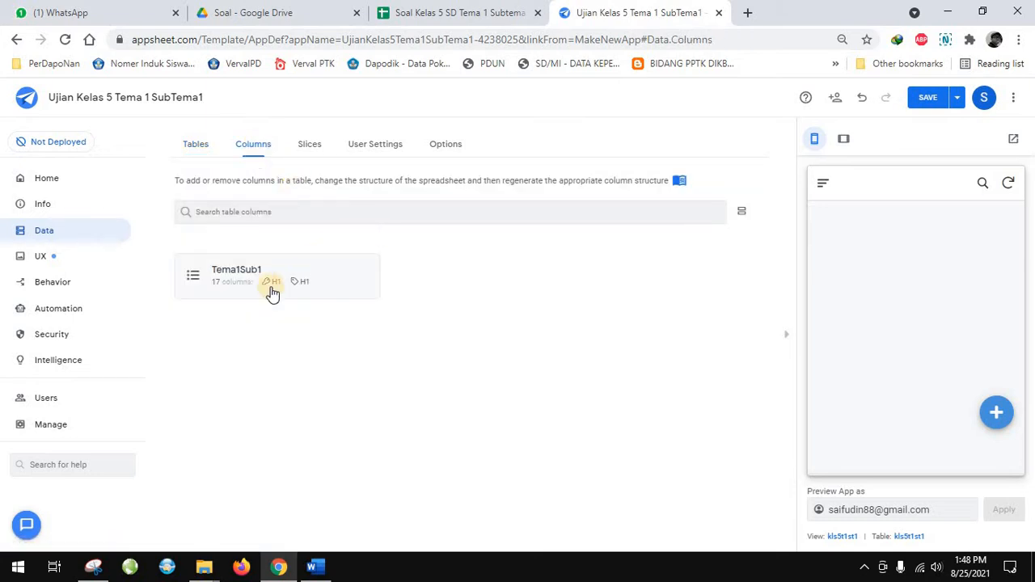
{"action": "left_click", "coordinate": [223, 294]}
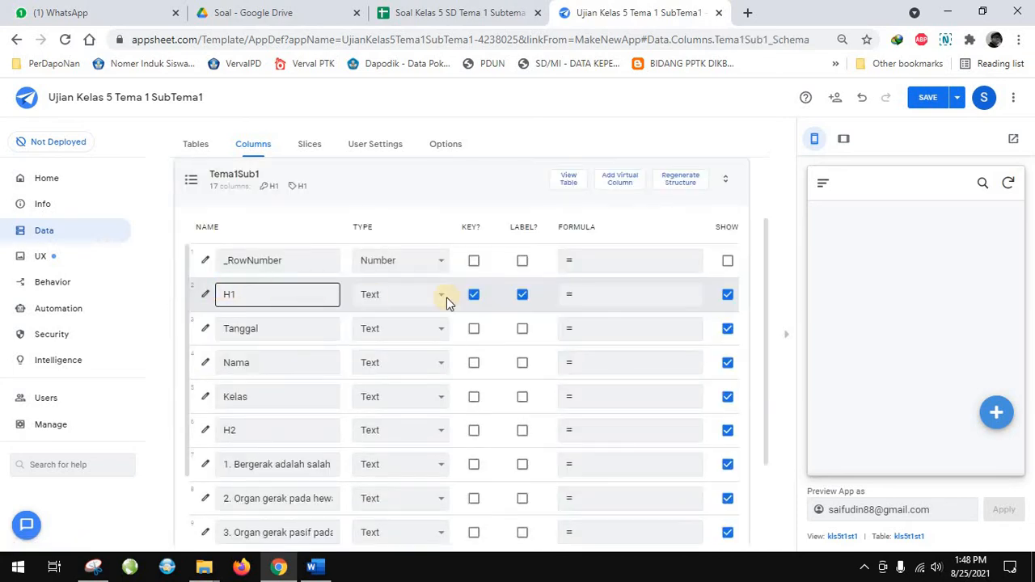
Review the Tema1Sub1 columns from _RowNumber through the quiz questions and compare them with the header row of the source spreadsheet
{"action": "scroll", "coordinate": [531, 272], "scroll_direction": "down", "scroll_amount": 3}
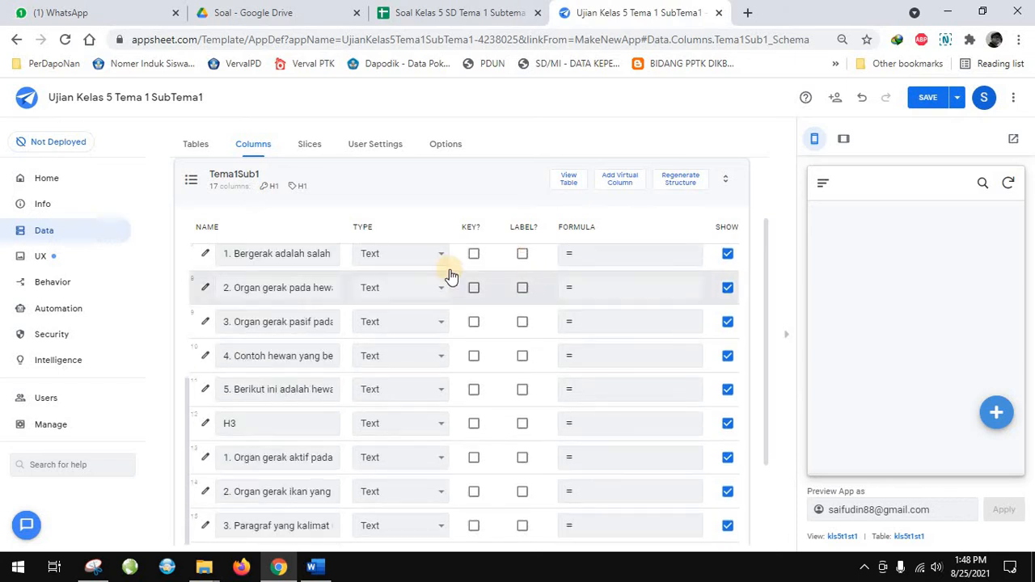
{"action": "scroll", "coordinate": [243, 332], "scroll_direction": "down", "scroll_amount": 2}
{"action": "scroll", "coordinate": [273, 234], "scroll_direction": "up", "scroll_amount": 5}
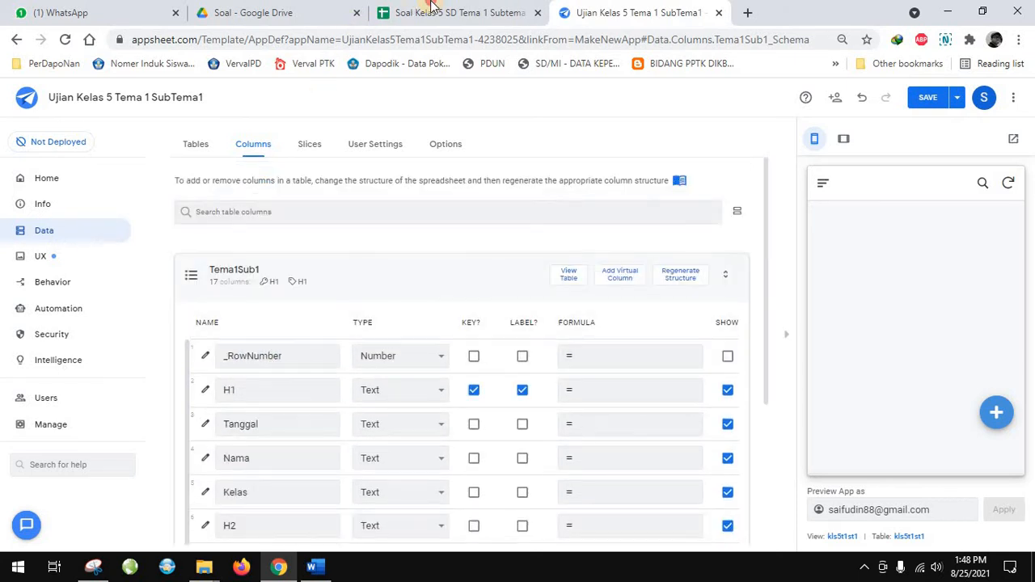
{"action": "left_click", "coordinate": [452, 12]}
{"action": "left_click", "coordinate": [602, 12]}
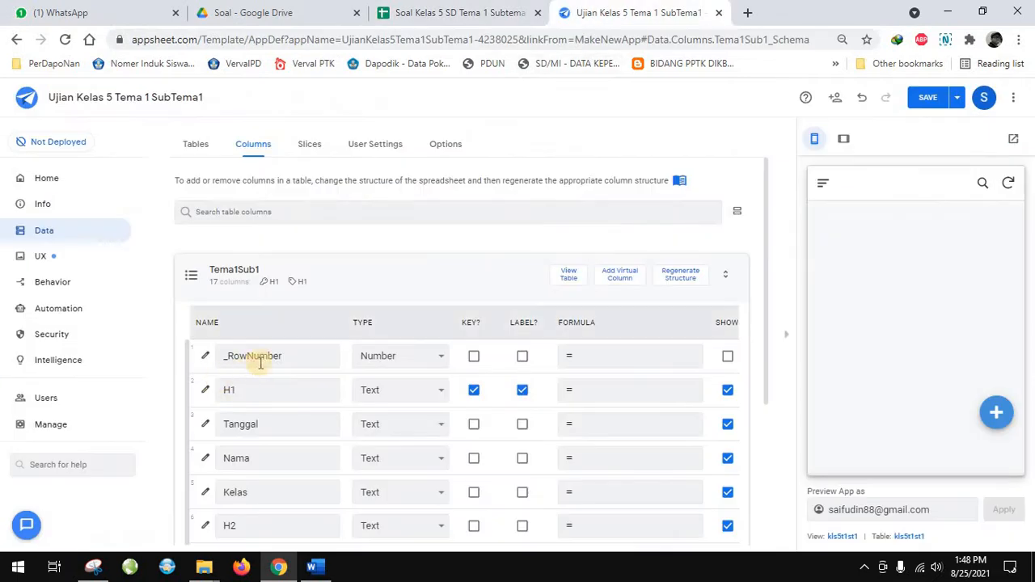
{"action": "scroll", "coordinate": [513, 370], "scroll_direction": "down", "scroll_amount": 3}
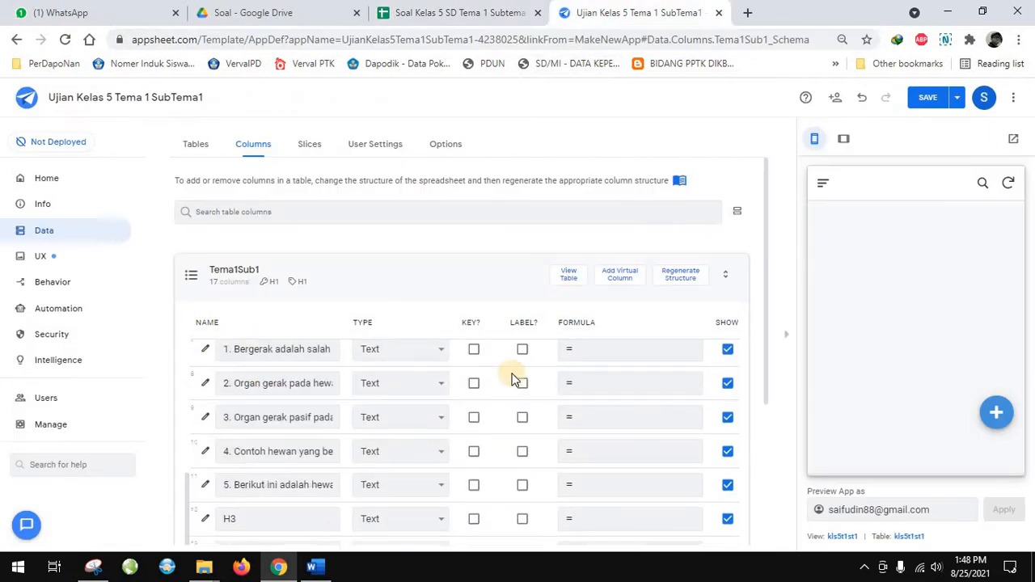
{"action": "scroll", "coordinate": [561, 364], "scroll_direction": "up", "scroll_amount": 1}
{"action": "scroll", "coordinate": [561, 364], "scroll_direction": "up", "scroll_amount": 2}
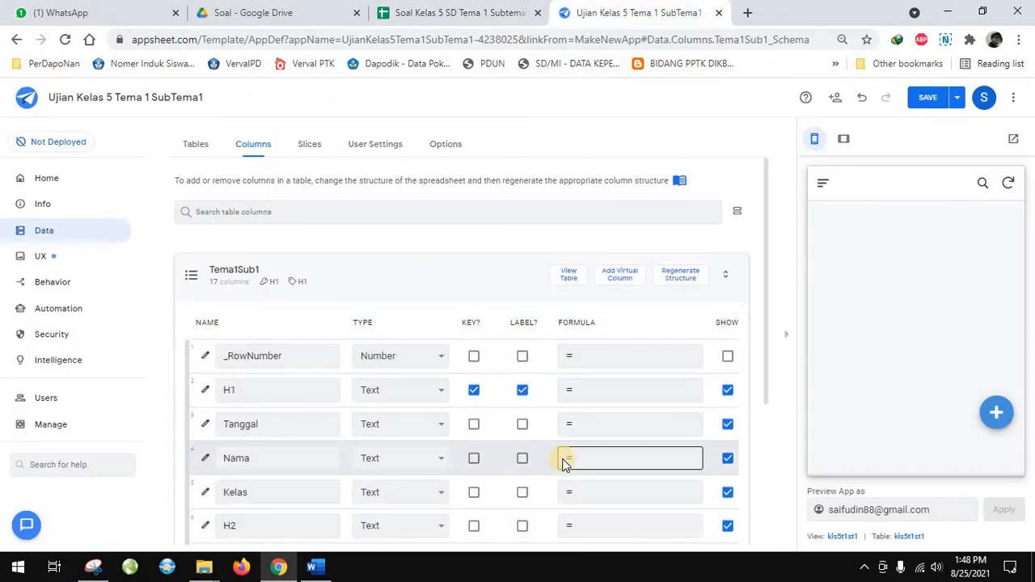
{"action": "scroll", "coordinate": [564, 465], "scroll_direction": "down", "scroll_amount": 3}
{"action": "scroll", "coordinate": [564, 465], "scroll_direction": "down", "scroll_amount": 2}
{"action": "scroll", "coordinate": [563, 462], "scroll_direction": "up", "scroll_amount": 4}
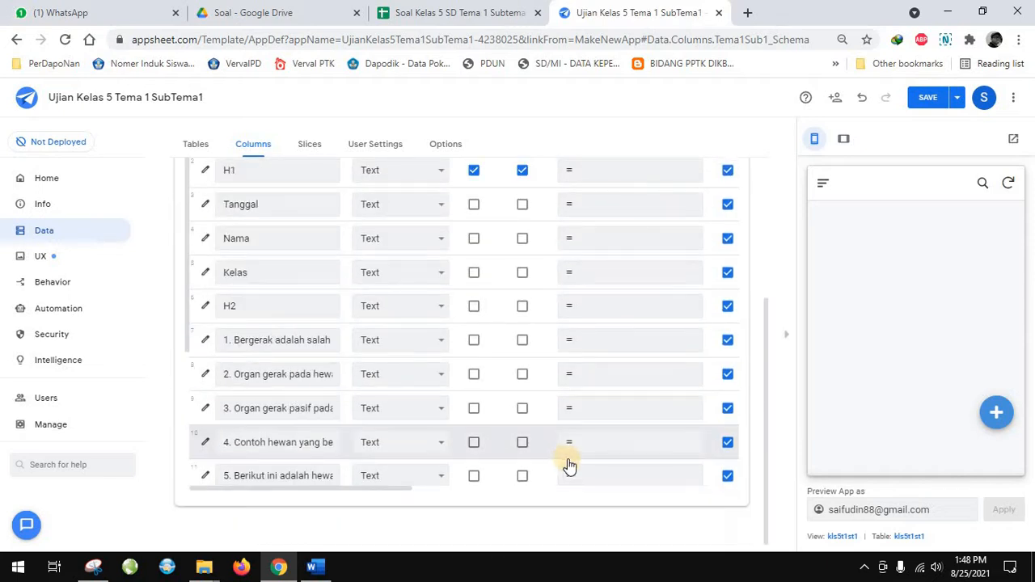
{"action": "scroll", "coordinate": [638, 402], "scroll_direction": "up", "scroll_amount": 5}
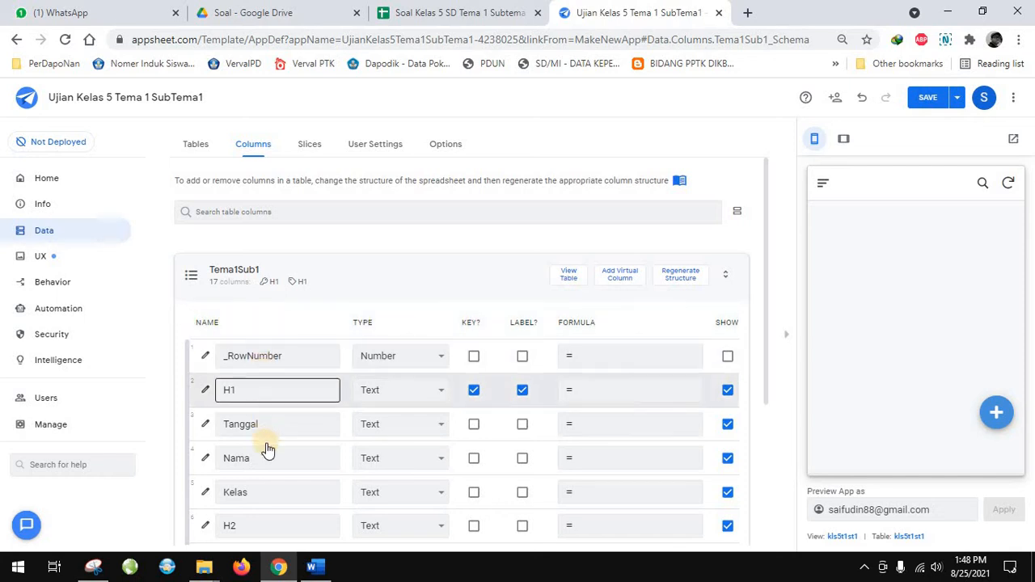
{"action": "scroll", "coordinate": [267, 447], "scroll_direction": "down", "scroll_amount": 2}
{"action": "scroll", "coordinate": [268, 447], "scroll_direction": "down", "scroll_amount": 3}
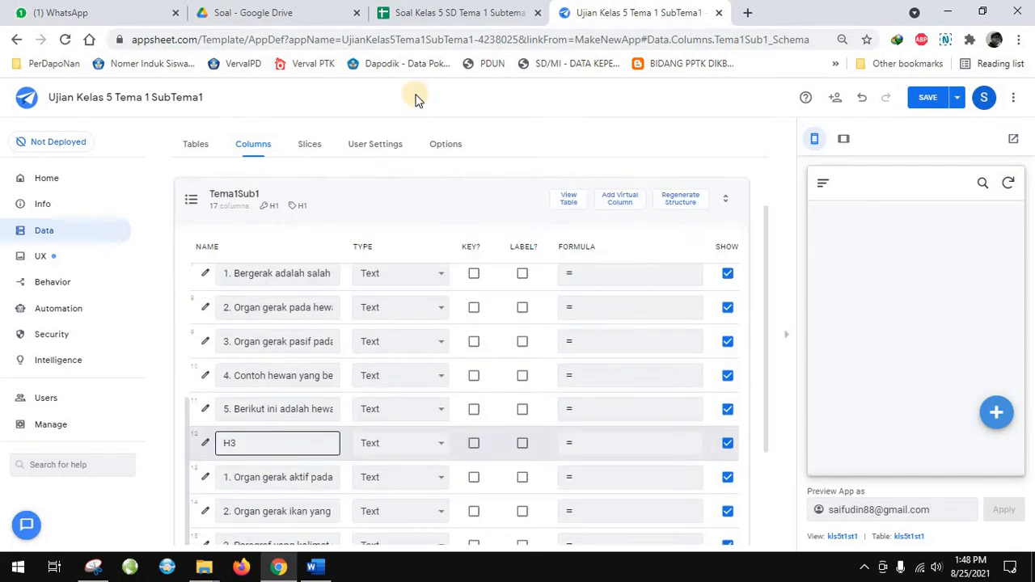
{"action": "left_click", "coordinate": [415, 14]}
{"action": "left_click", "coordinate": [595, 12]}
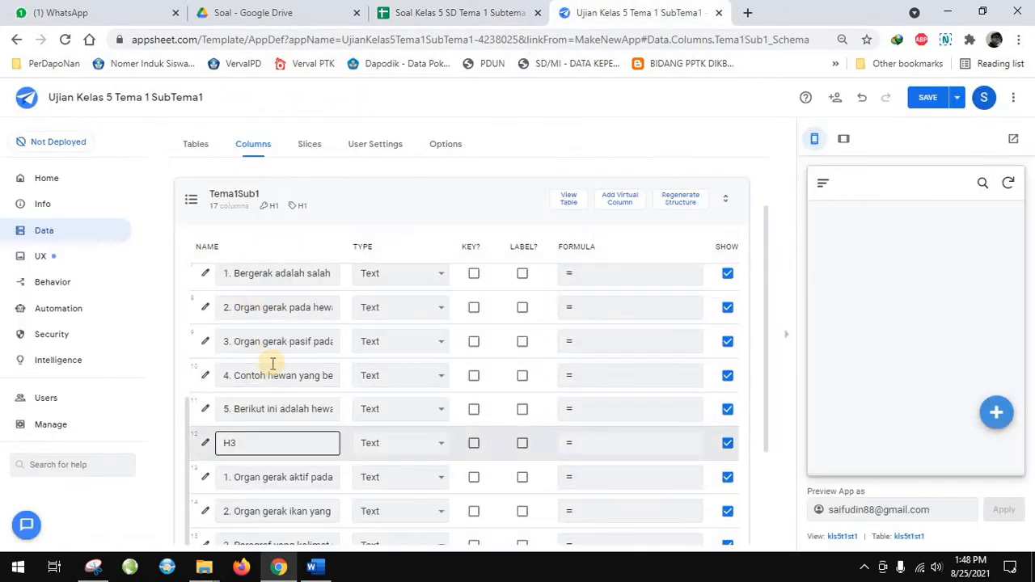
{"action": "scroll", "coordinate": [414, 265], "scroll_direction": "up", "scroll_amount": 3}
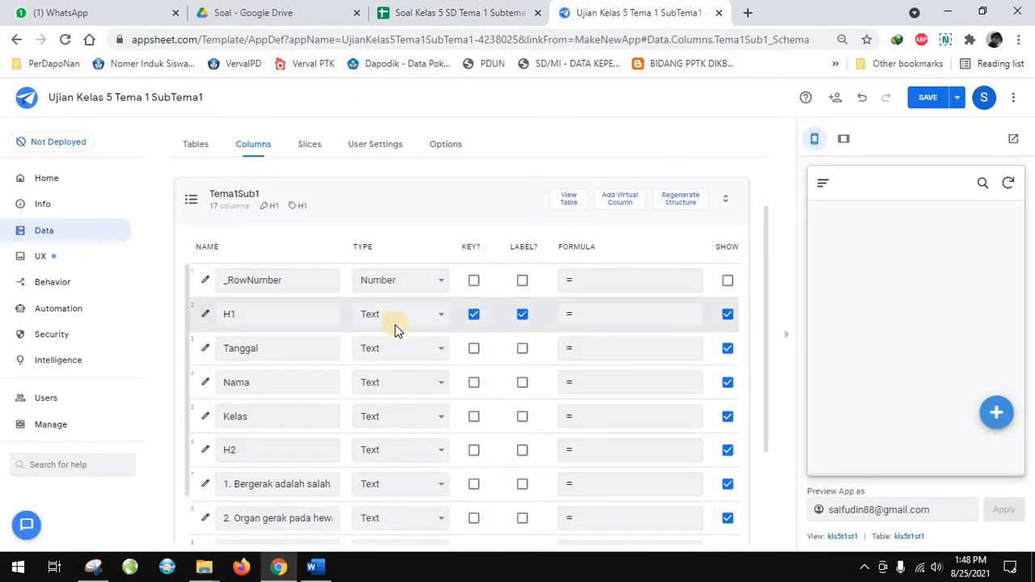
{"action": "scroll", "coordinate": [386, 433], "scroll_direction": "down", "scroll_amount": 5}
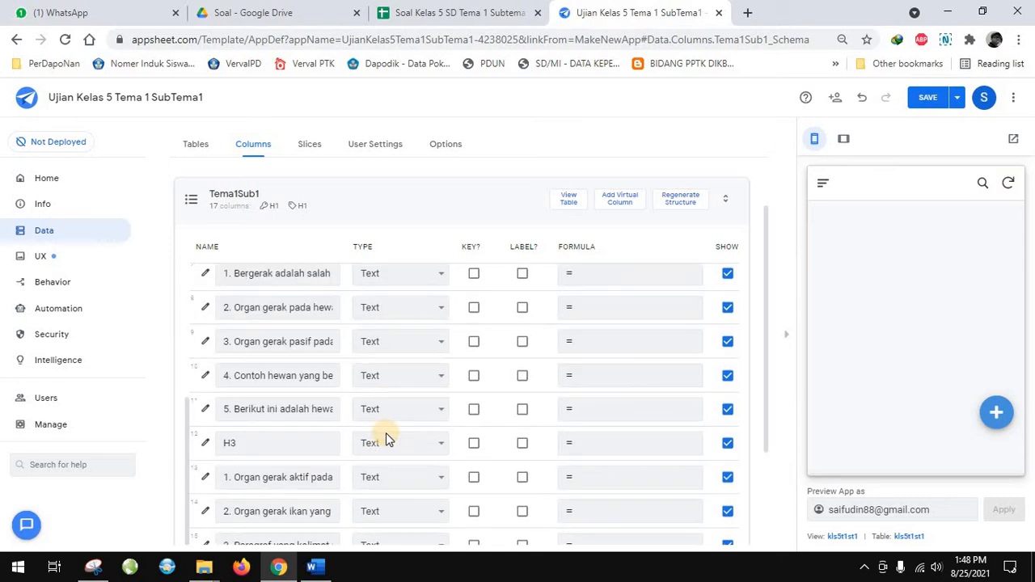
{"action": "scroll", "coordinate": [383, 324], "scroll_direction": "up", "scroll_amount": 5}
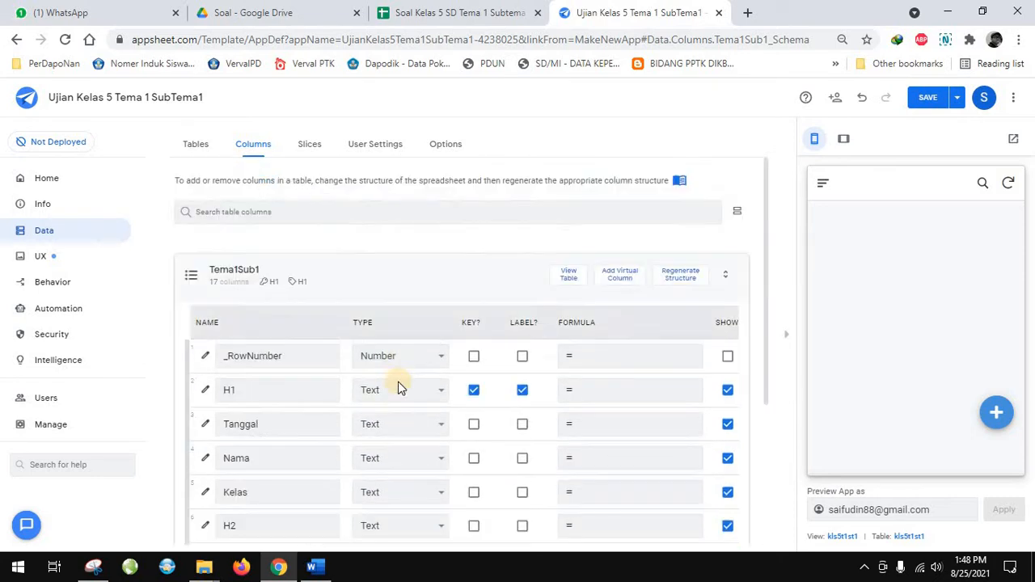
Look through the data types available for the H1 column and check its key setting
{"action": "left_click", "coordinate": [443, 393]}
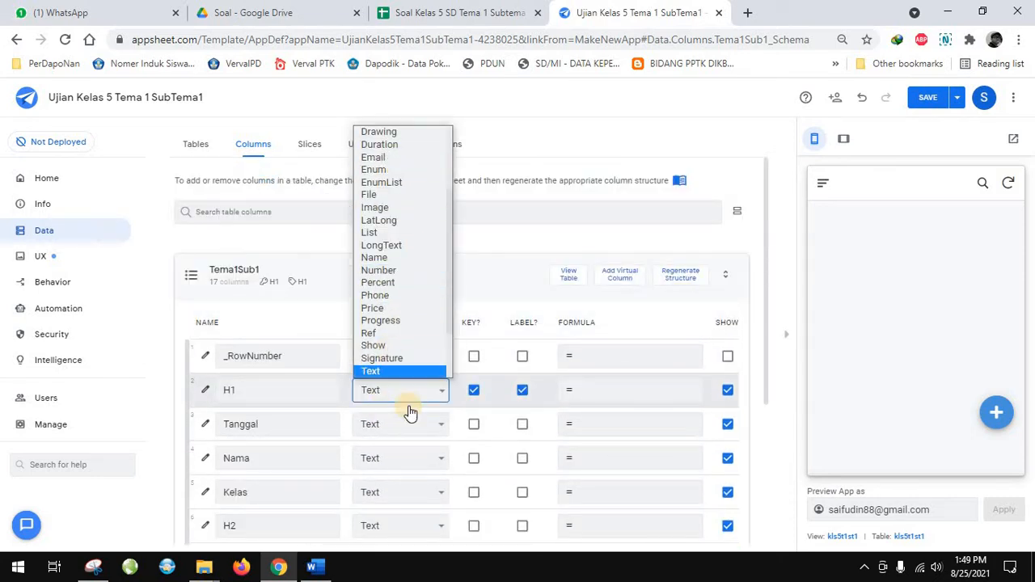
{"action": "left_click", "coordinate": [502, 293]}
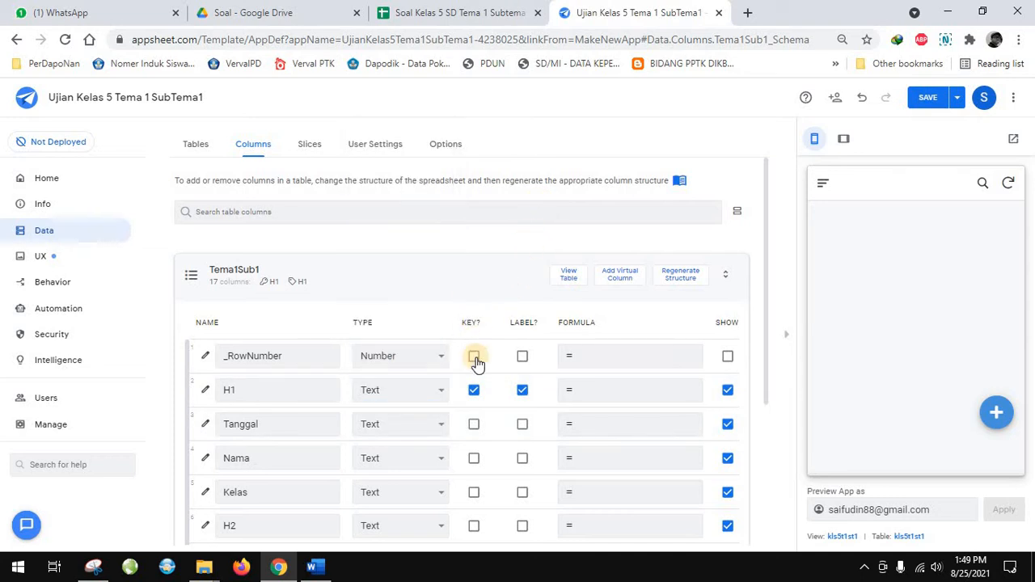
{"action": "left_click", "coordinate": [474, 390]}
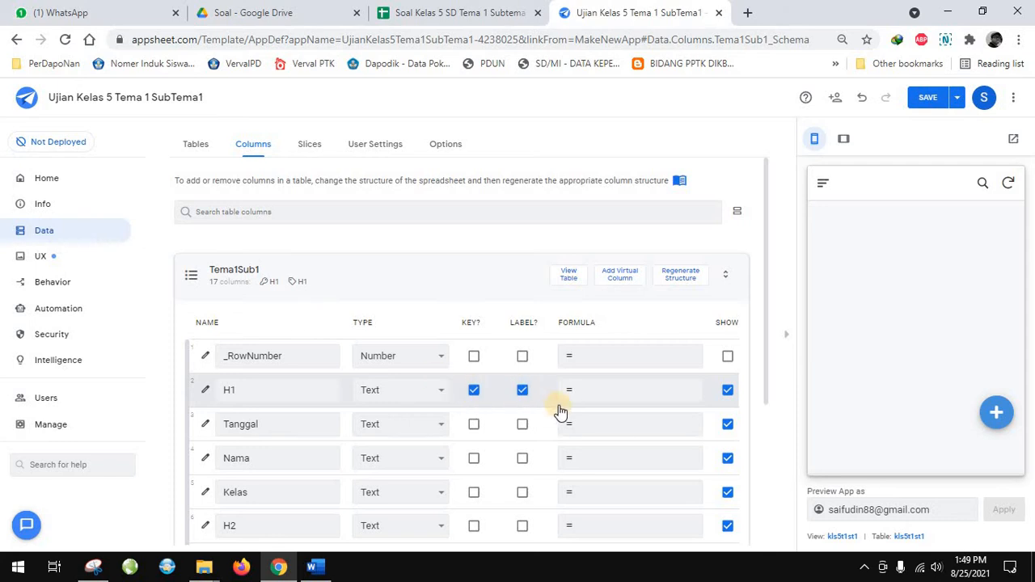
Look through the Tema1Sub1 column list from _RowNumber to the last question and its further settings
{"action": "scroll", "coordinate": [534, 372], "scroll_direction": "down", "scroll_amount": 2}
{"action": "scroll", "coordinate": [526, 342], "scroll_direction": "up", "scroll_amount": 2}
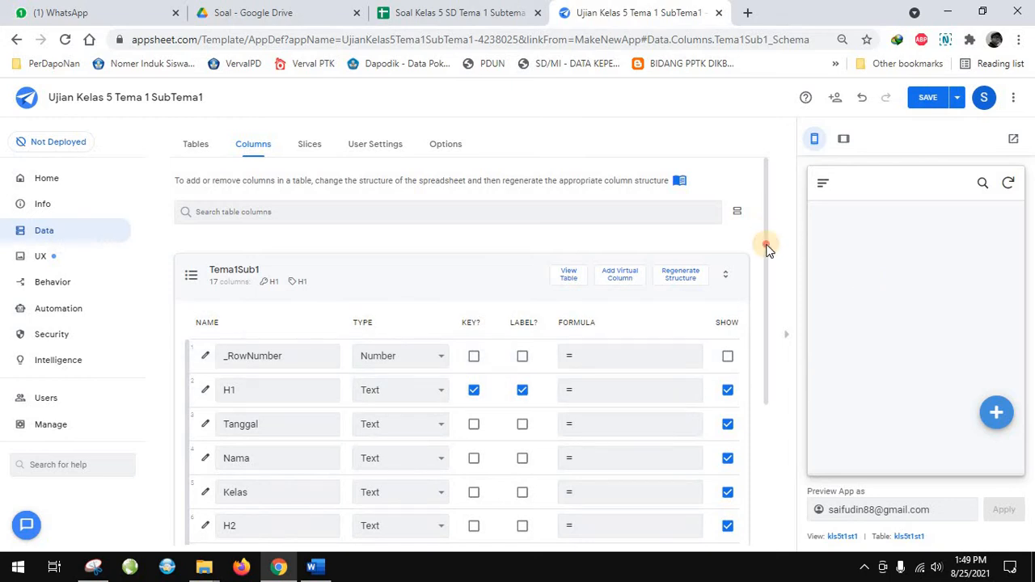
{"action": "scroll", "coordinate": [767, 258], "scroll_direction": "down", "scroll_amount": 3}
{"action": "scroll", "coordinate": [771, 278], "scroll_direction": "up", "scroll_amount": 2}
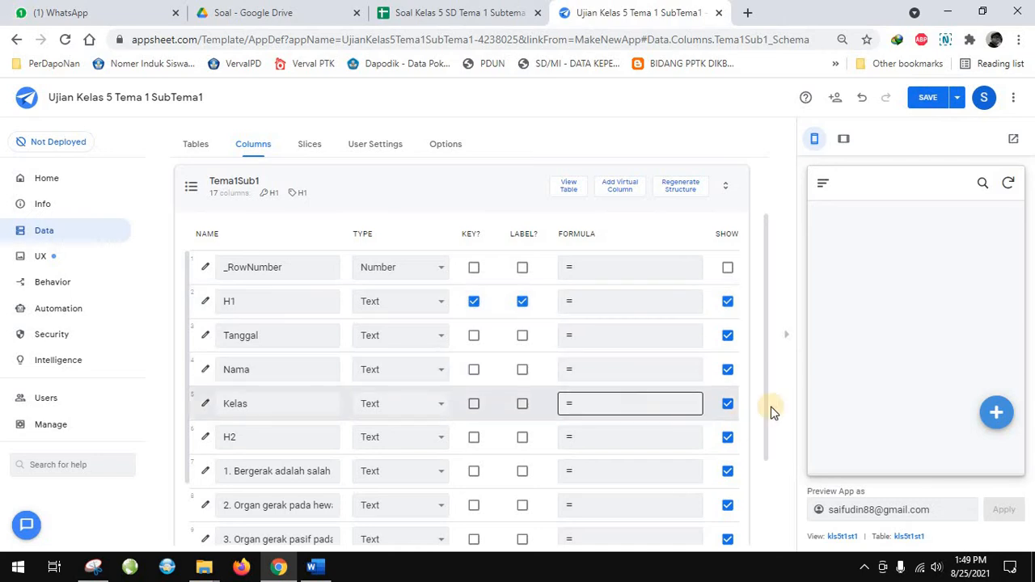
{"action": "scroll", "coordinate": [777, 411], "scroll_direction": "down", "scroll_amount": 3}
{"action": "scroll", "coordinate": [520, 474], "scroll_direction": "down", "scroll_amount": 3}
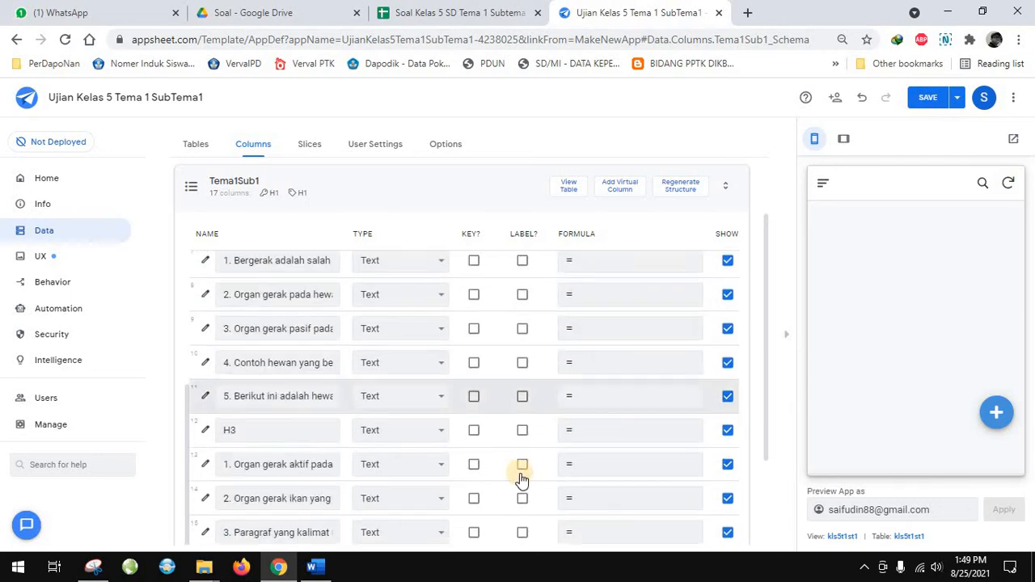
{"action": "left_click_drag", "start_coordinate": [421, 489], "coordinate": [513, 490]}
{"action": "scroll", "coordinate": [612, 364], "scroll_direction": "up", "scroll_amount": 5}
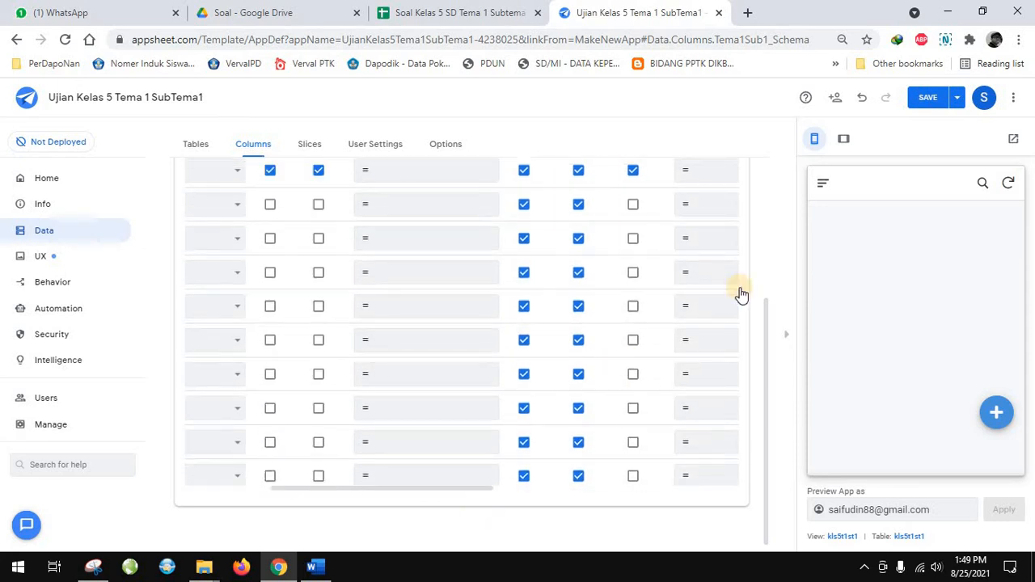
Set the browser page zoom to 75% and collapse the app preview to widen the column table
{"action": "left_click", "coordinate": [1018, 39]}
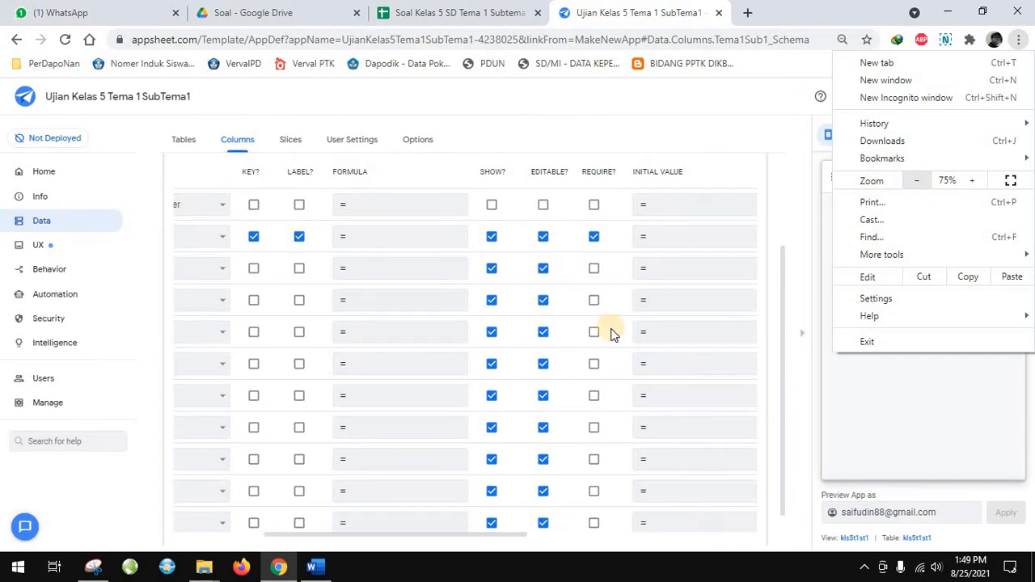
{"action": "left_click", "coordinate": [620, 333]}
{"action": "scroll", "coordinate": [620, 343], "scroll_direction": "down", "scroll_amount": 3}
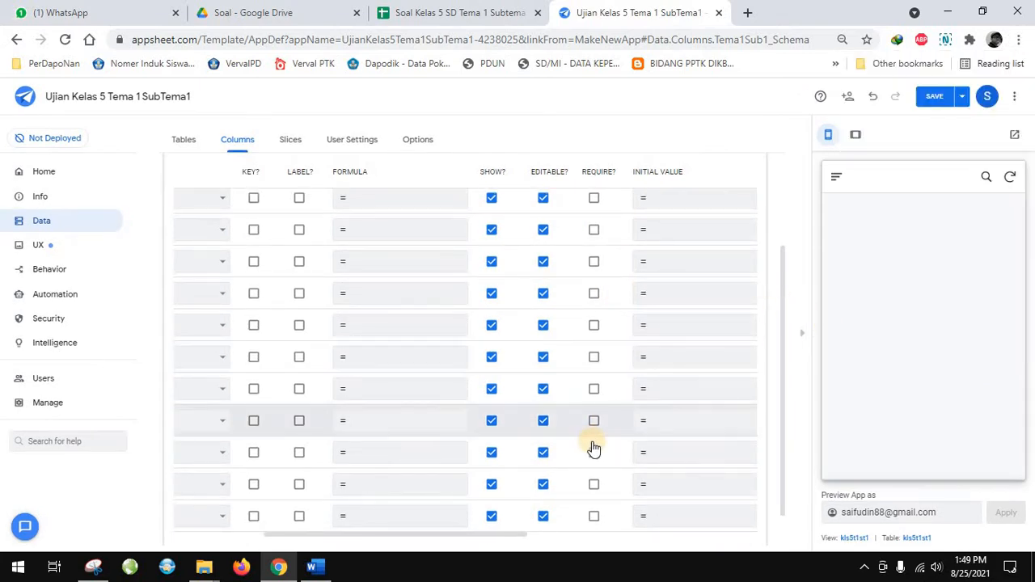
{"action": "left_click", "coordinate": [803, 340]}
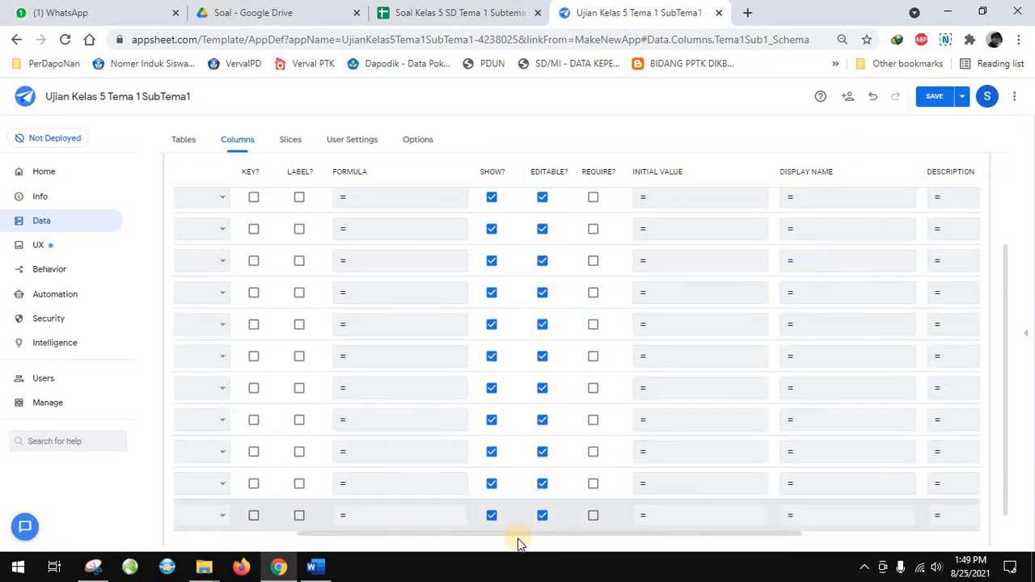
Examine the remaining column settings of Tema1Sub1, from Initial Value and Display Name through Description, Search, Scan, NFC and PII
{"action": "left_click_drag", "start_coordinate": [520, 533], "coordinate": [567, 532]}
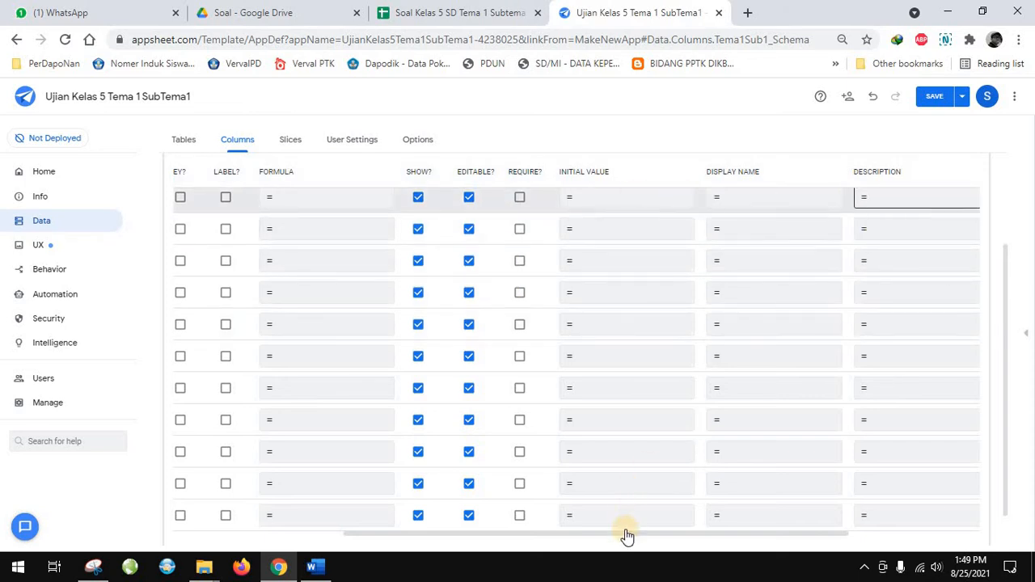
{"action": "left_click_drag", "start_coordinate": [764, 534], "coordinate": [808, 536]}
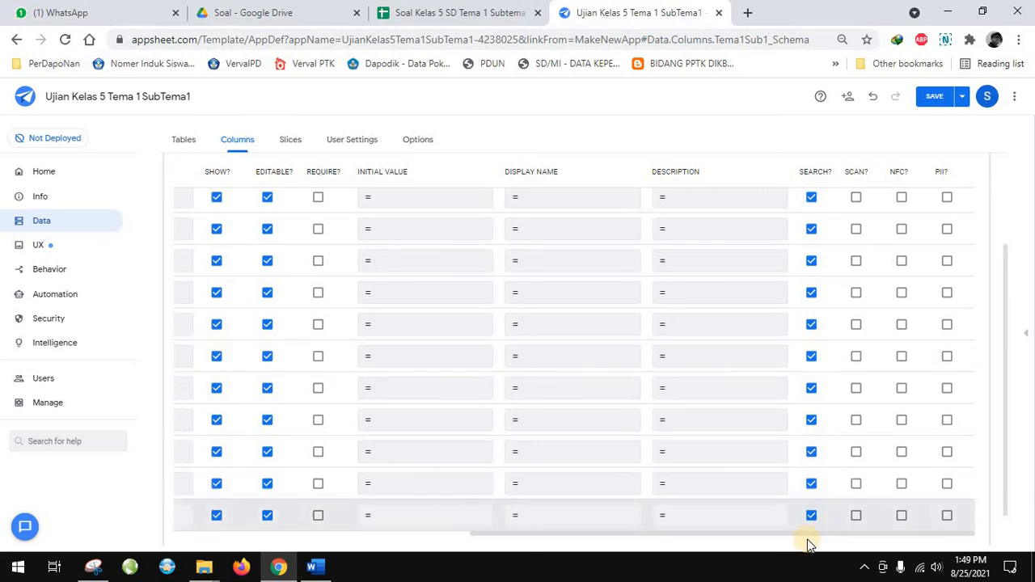
{"action": "left_click_drag", "start_coordinate": [680, 533], "coordinate": [380, 535]}
{"action": "scroll", "coordinate": [359, 314], "scroll_direction": "up", "scroll_amount": 3}
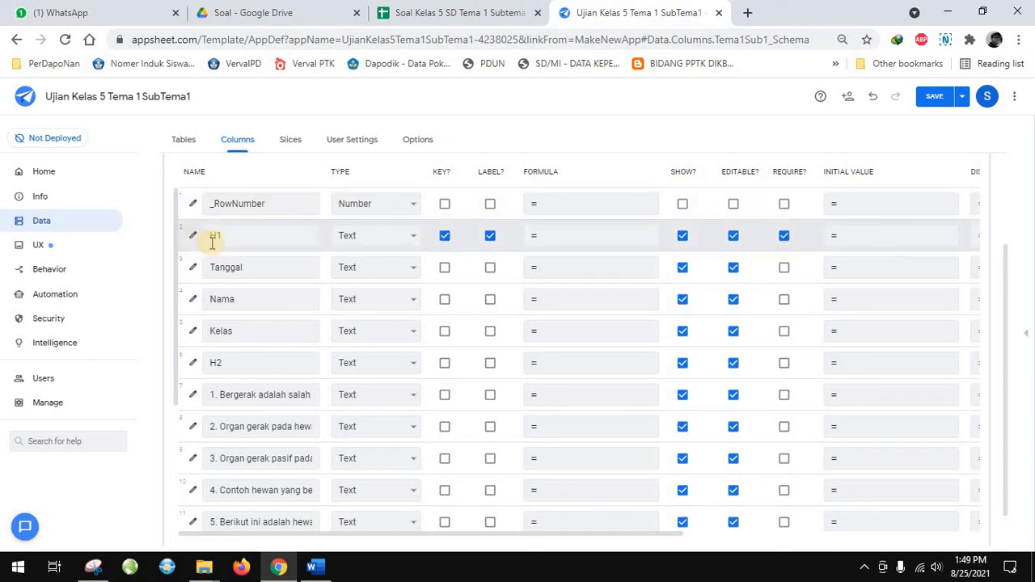
Change the H1 column's data type to Show and set its category to Page_Header
{"action": "left_click", "coordinate": [239, 237]}
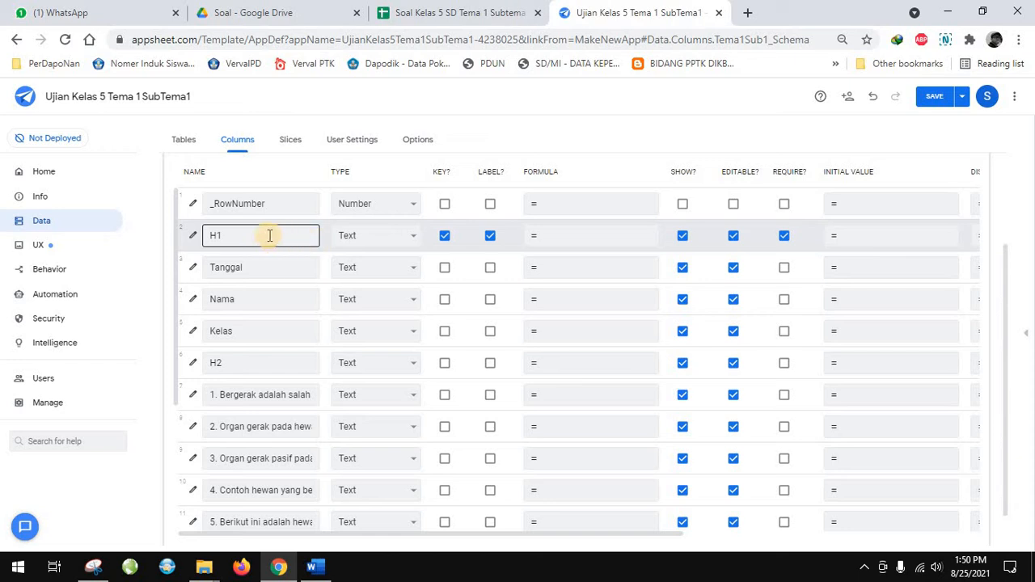
{"action": "left_click", "coordinate": [193, 238]}
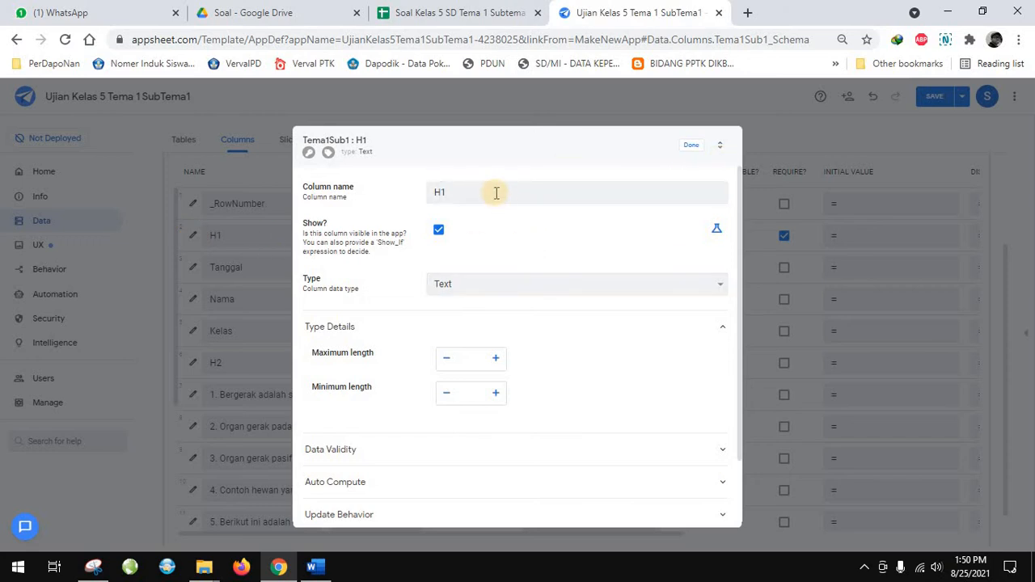
{"action": "left_click", "coordinate": [472, 285]}
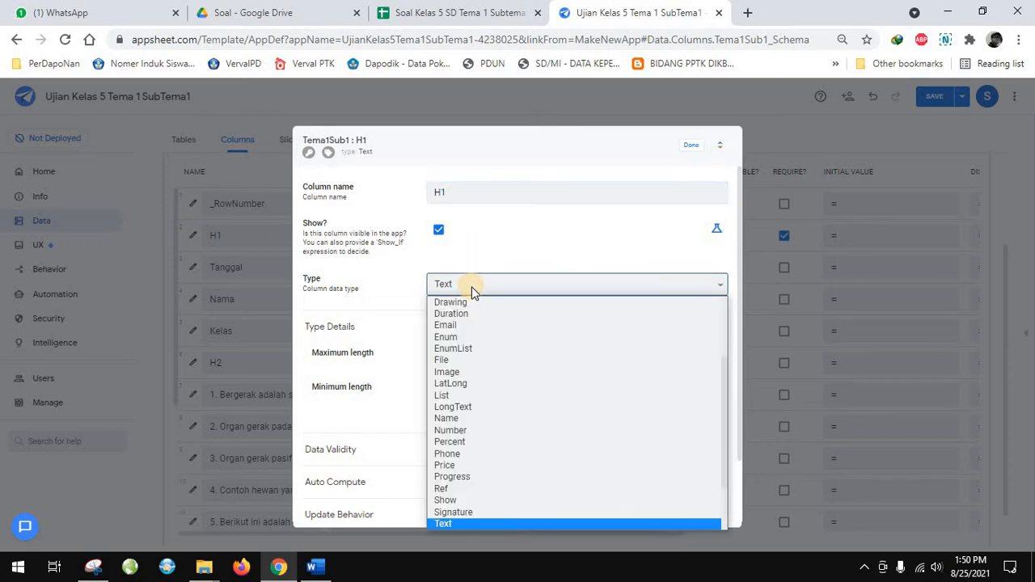
{"action": "scroll", "coordinate": [495, 346], "scroll_direction": "up", "scroll_amount": 3}
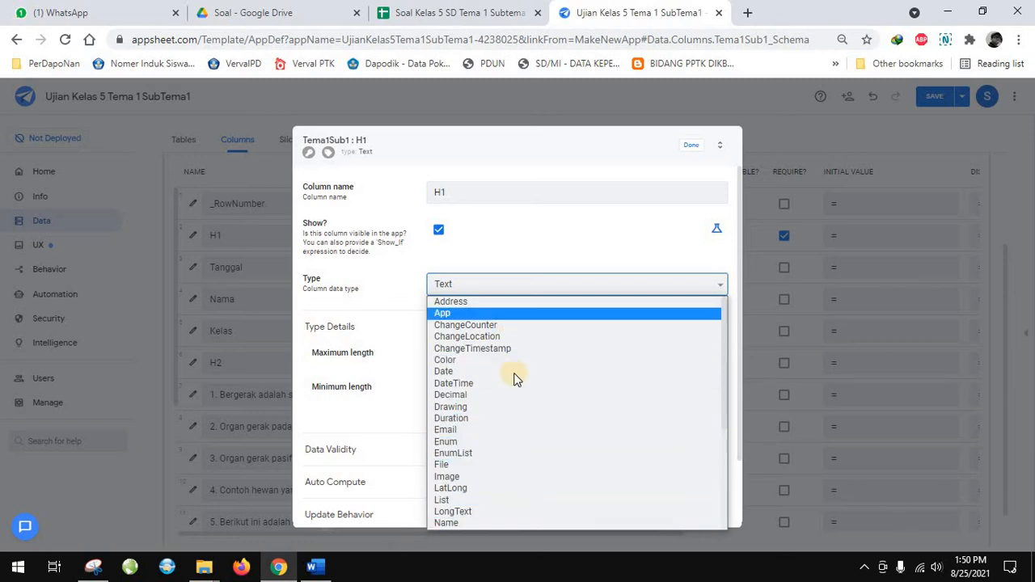
{"action": "scroll", "coordinate": [517, 388], "scroll_direction": "down", "scroll_amount": 3}
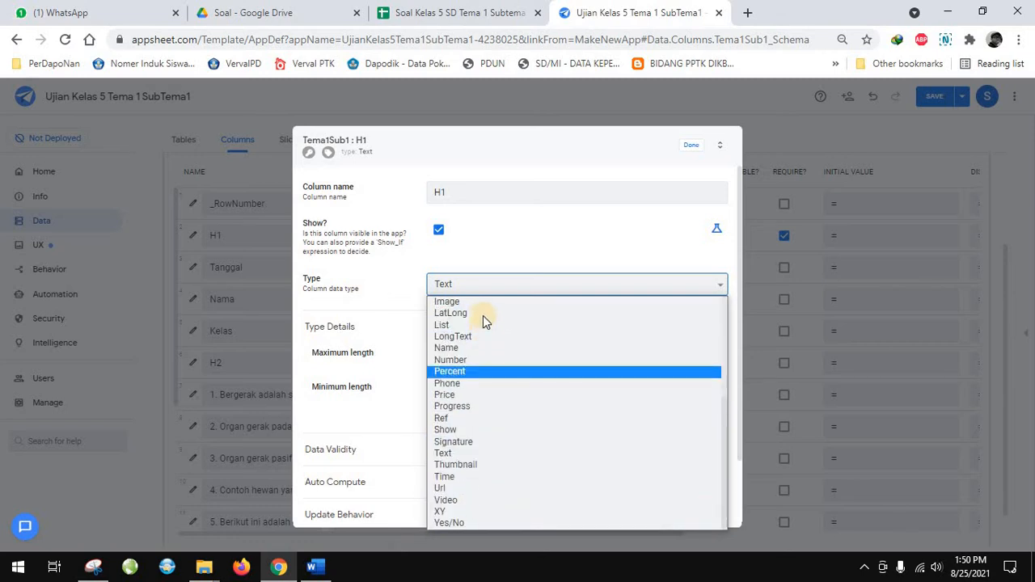
{"action": "left_click", "coordinate": [469, 430]}
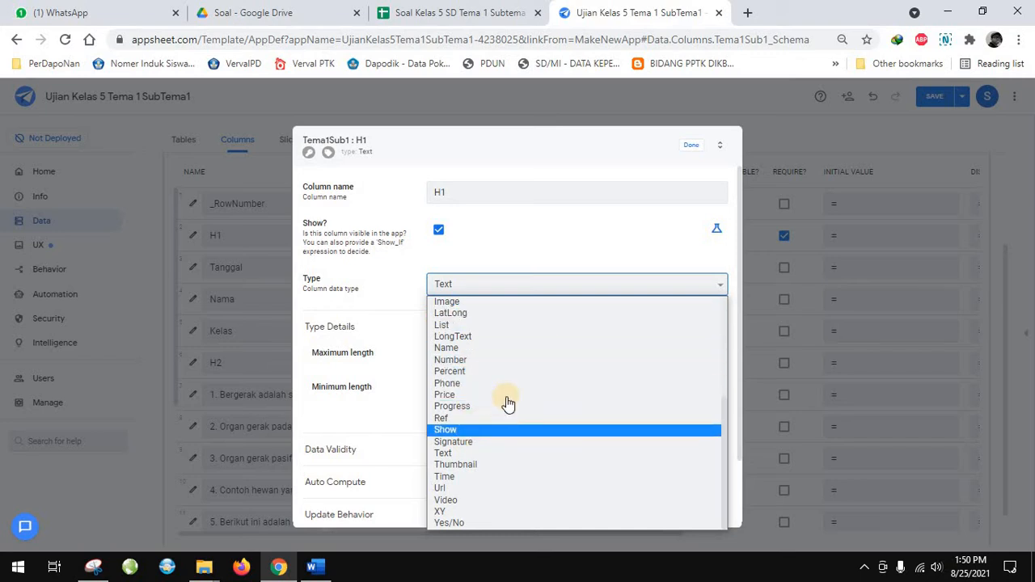
{"action": "left_click", "coordinate": [469, 363]}
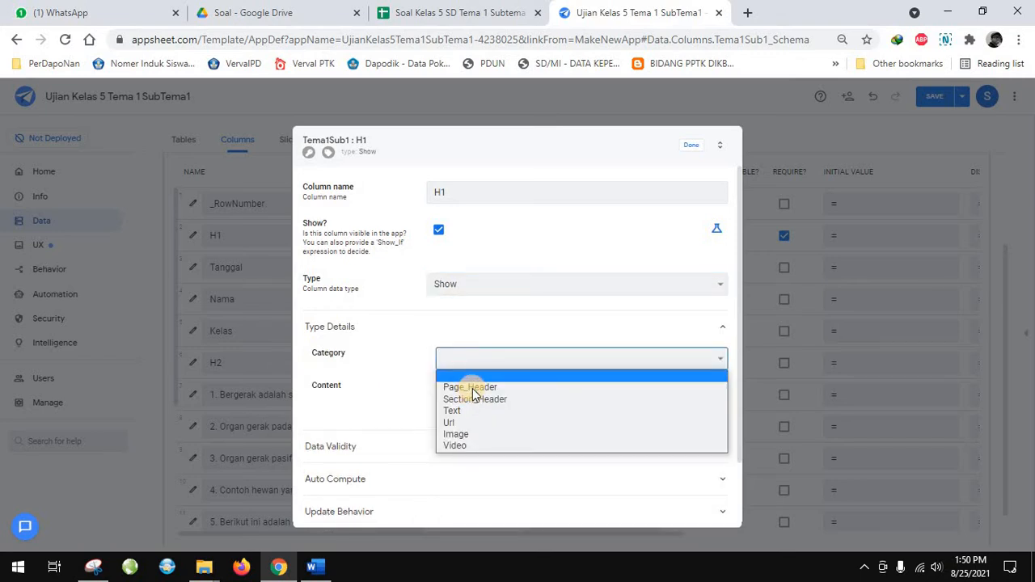
{"action": "left_click", "coordinate": [476, 388]}
{"action": "left_click", "coordinate": [480, 392]}
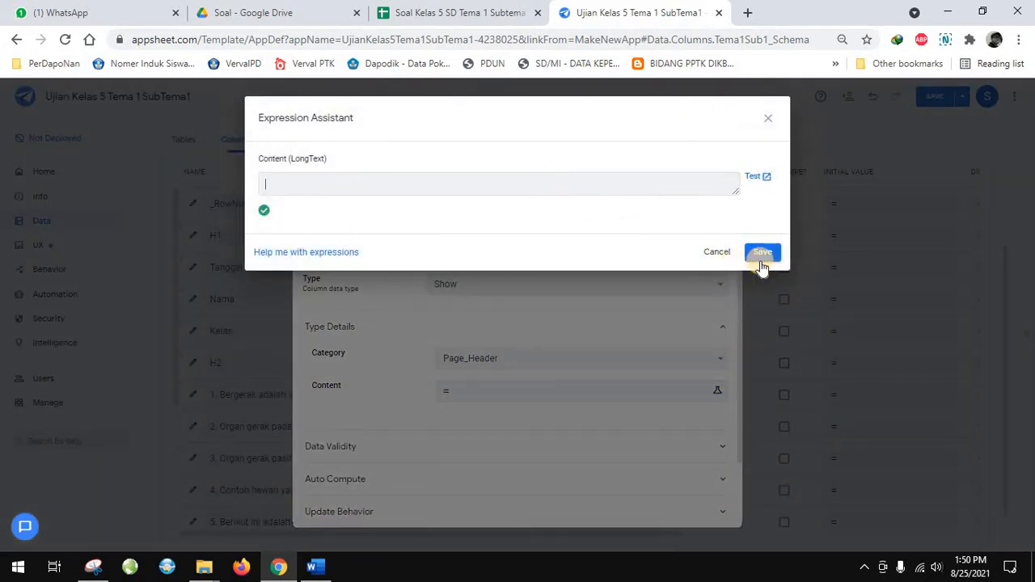
{"action": "left_click", "coordinate": [492, 274]}
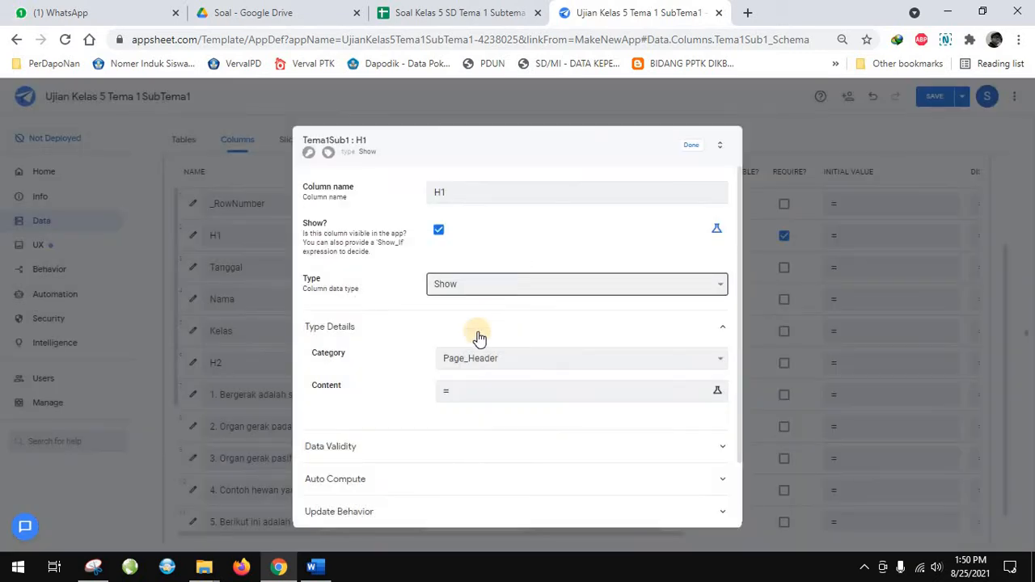
{"action": "left_click", "coordinate": [488, 397]}
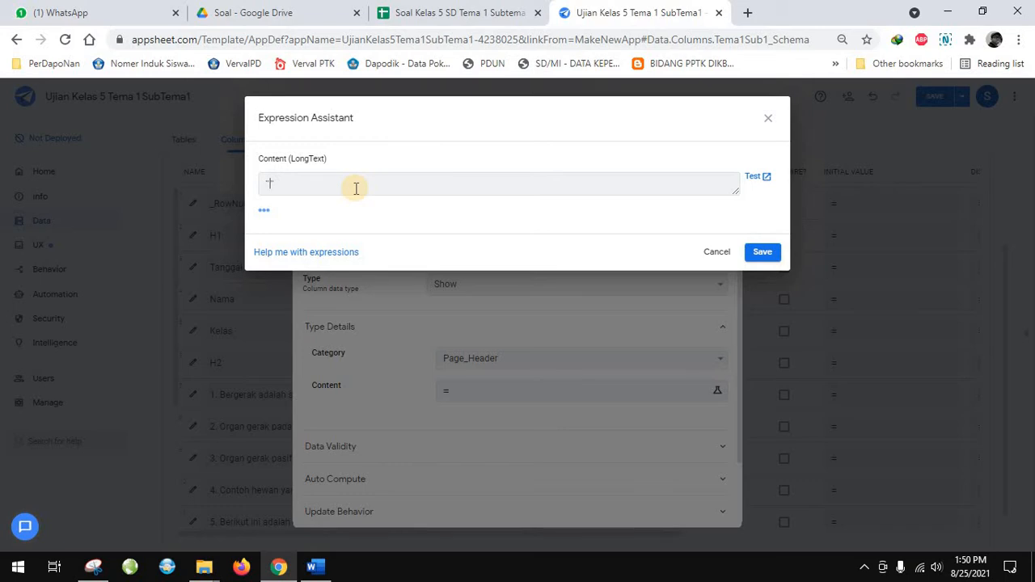
{"action": "left_click", "coordinate": [693, 256]}
Set the content expression of the H1 page header to "Identitas Siswa" and save it
{"action": "scroll", "coordinate": [492, 308], "scroll_direction": "down", "scroll_amount": 1}
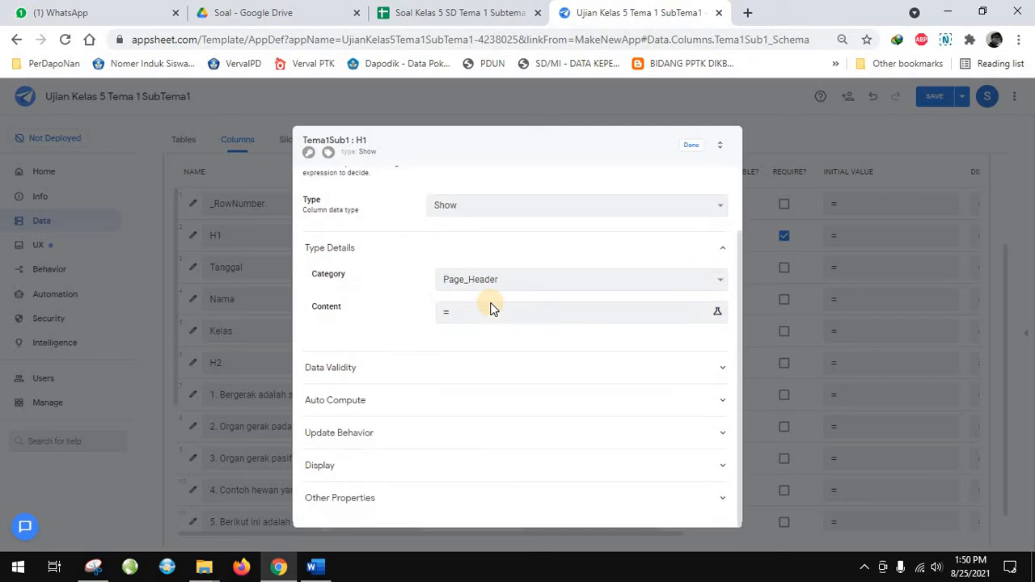
{"action": "left_click", "coordinate": [492, 311]}
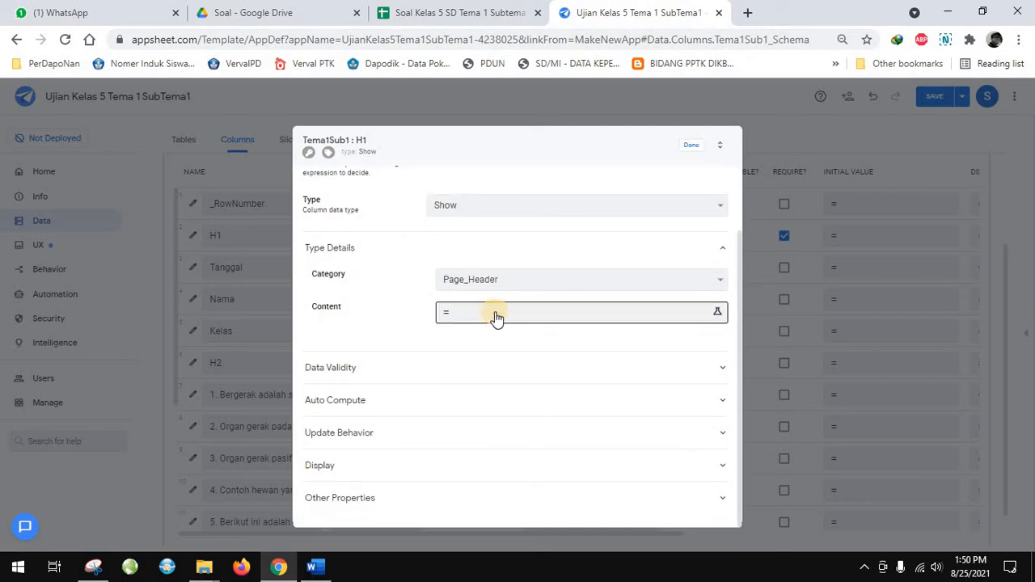
{"action": "left_click", "coordinate": [495, 314]}
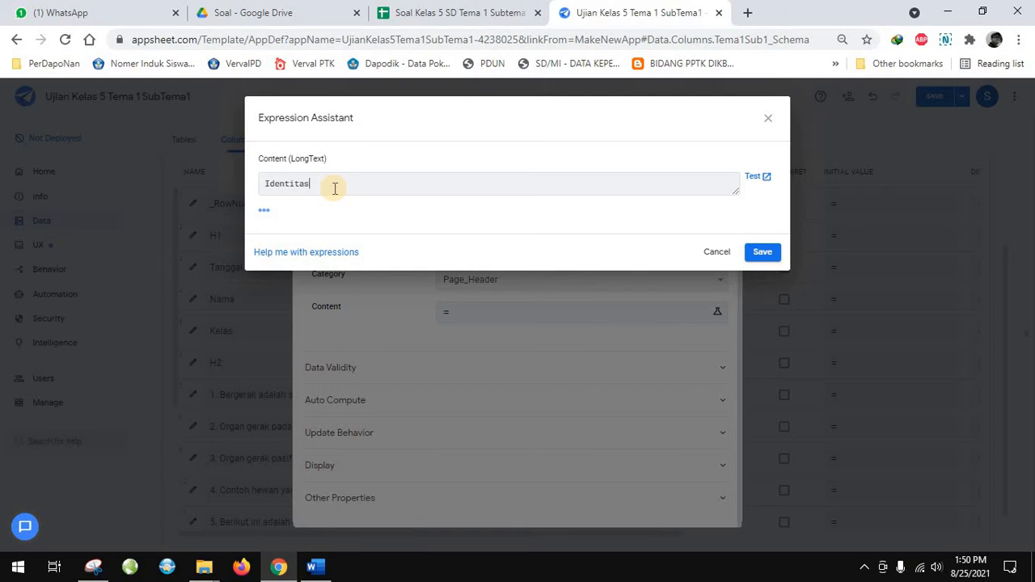
{"action": "type", "text": "Identitas Anak"}
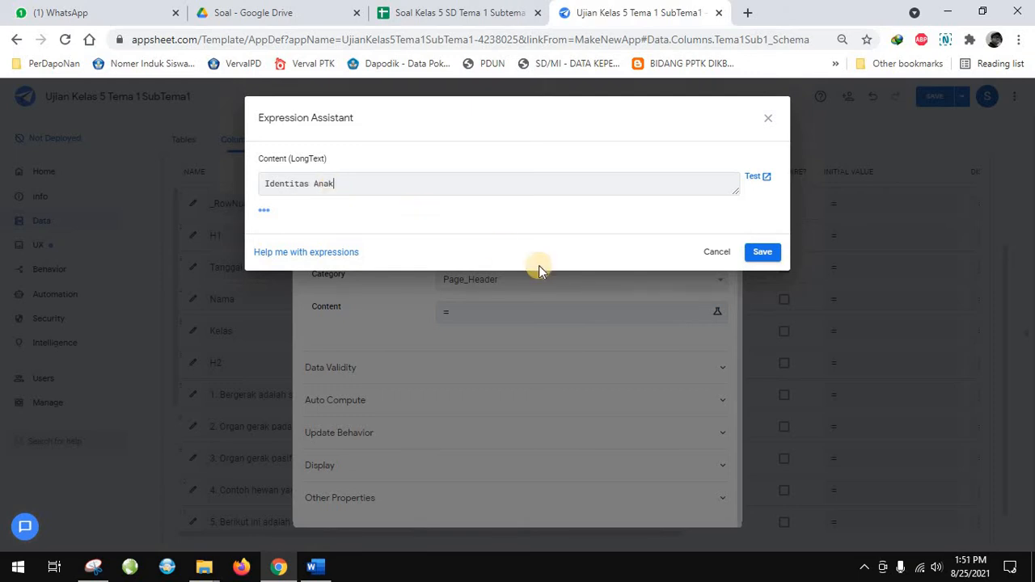
{"action": "left_click", "coordinate": [423, 185]}
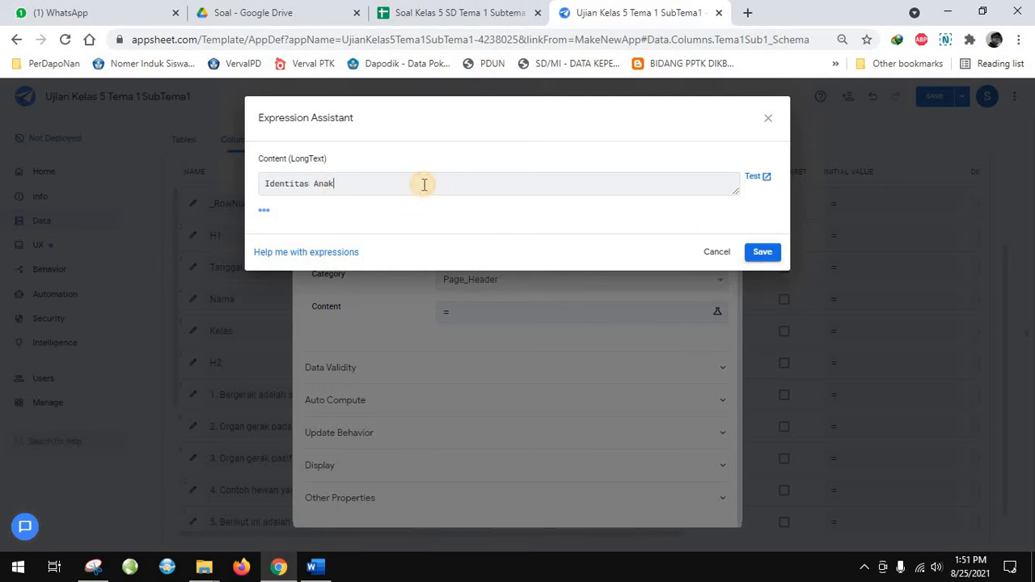
{"action": "type", "text": "Sisw"}
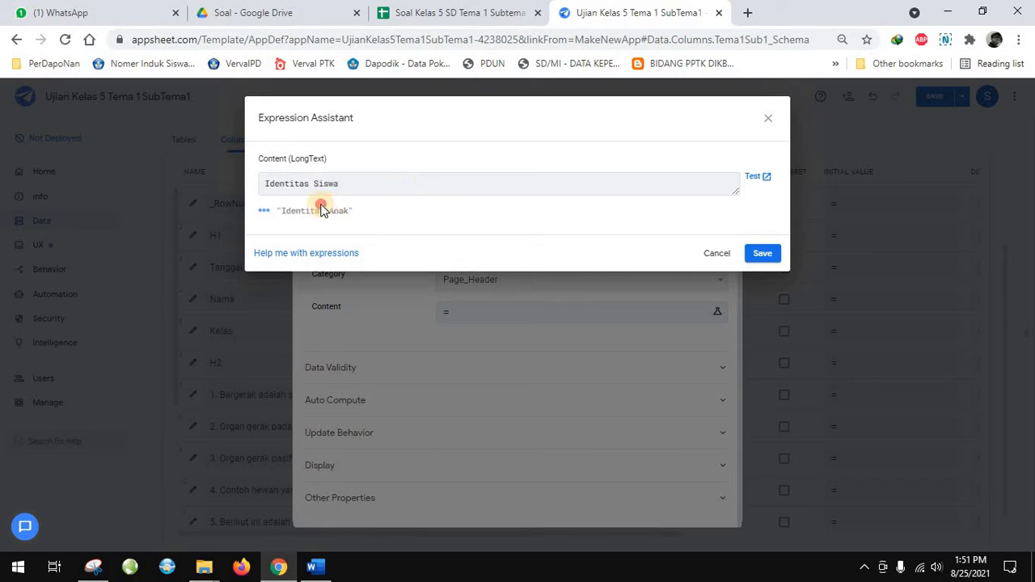
{"action": "left_click", "coordinate": [765, 178]}
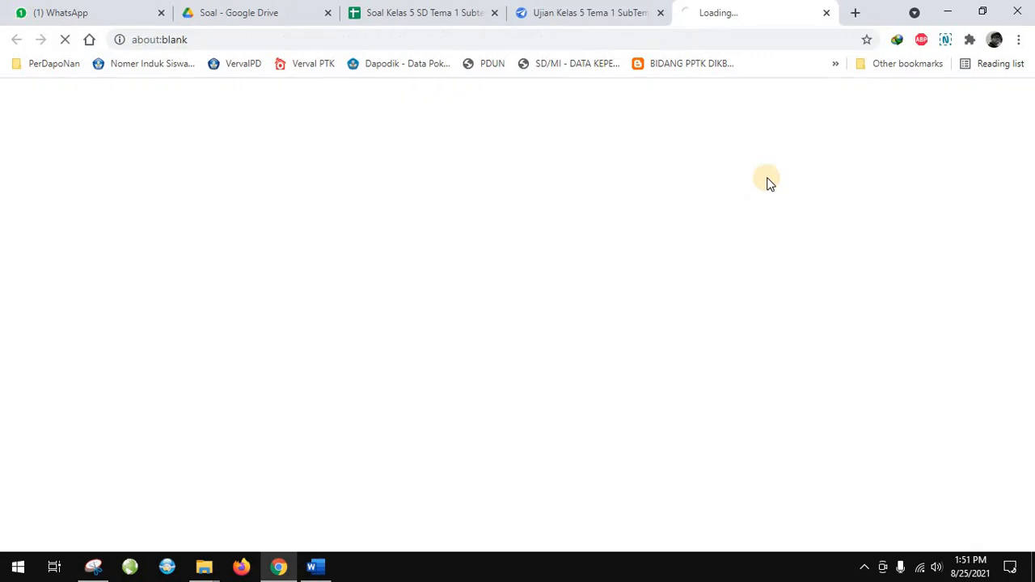
{"action": "left_click", "coordinate": [827, 12]}
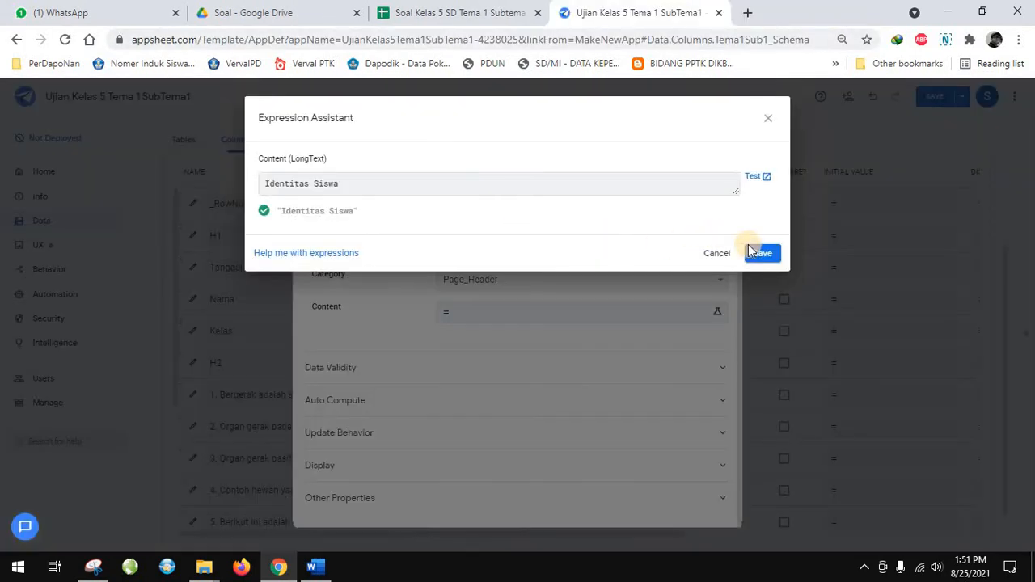
{"action": "left_click", "coordinate": [760, 254]}
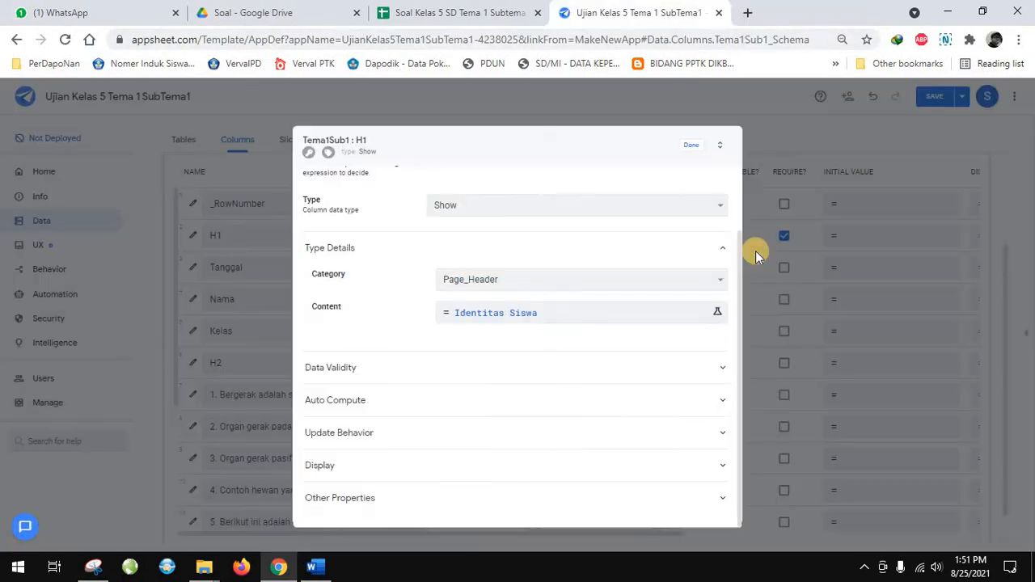
Recheck the H1 content expression, save it again and finish editing the H1 column
{"action": "left_click", "coordinate": [588, 317]}
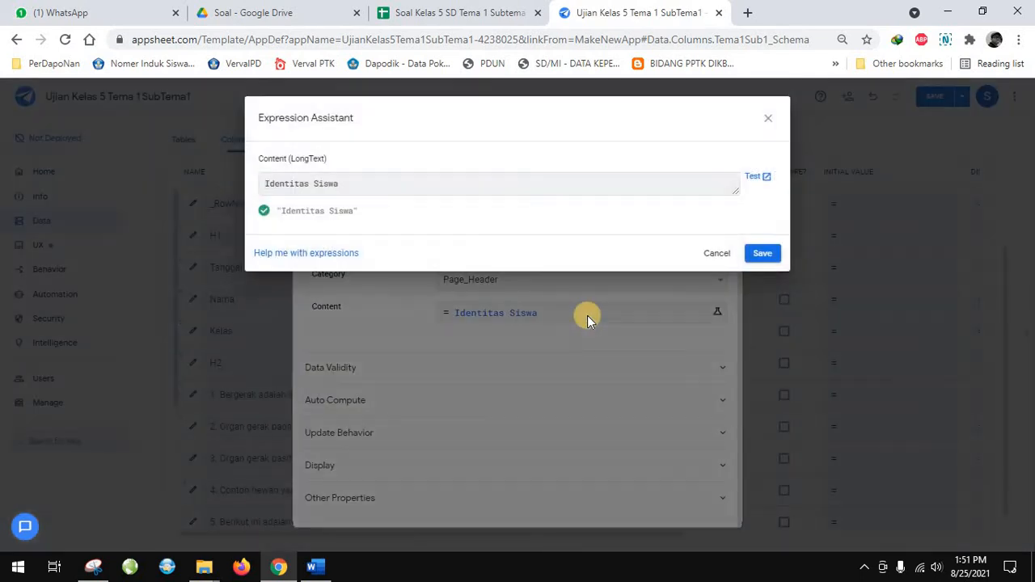
{"action": "left_click", "coordinate": [758, 254]}
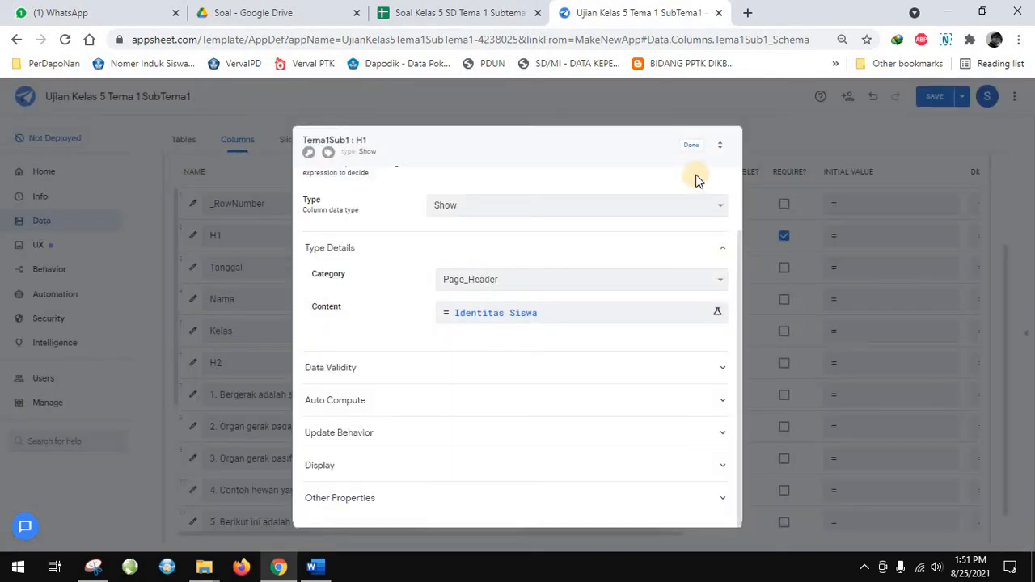
{"action": "left_click", "coordinate": [692, 148]}
{"action": "left_click", "coordinate": [693, 151]}
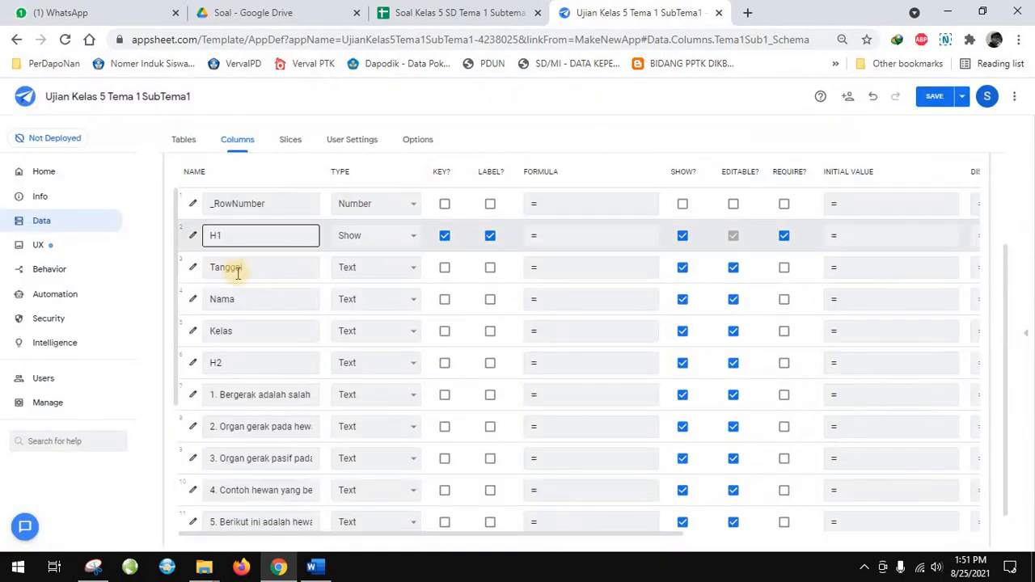
Open the Tanggal column's settings and change its data type to DateTime
{"action": "left_click", "coordinate": [193, 268]}
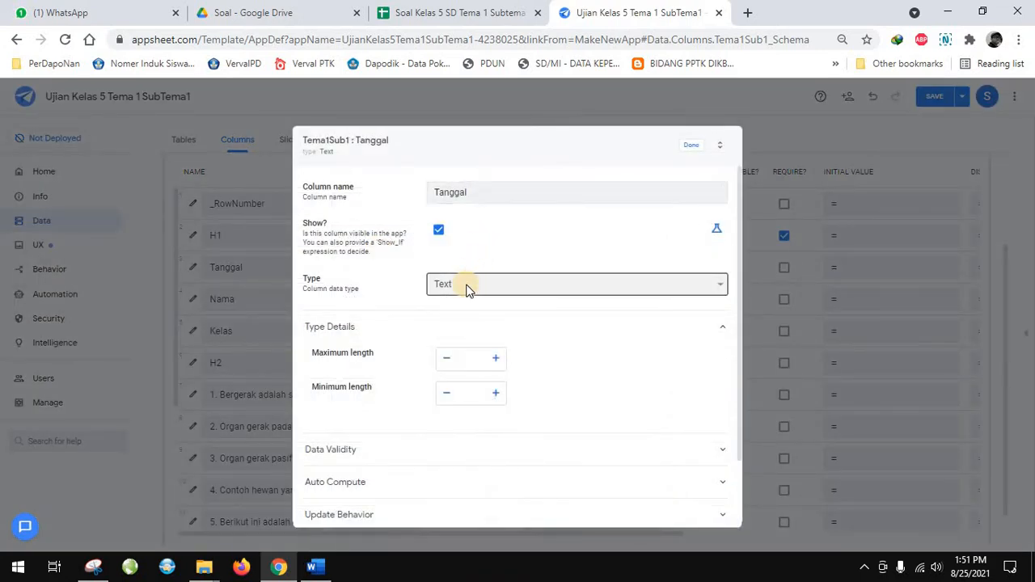
{"action": "left_click", "coordinate": [466, 285]}
{"action": "scroll", "coordinate": [471, 348], "scroll_direction": "up", "scroll_amount": 1}
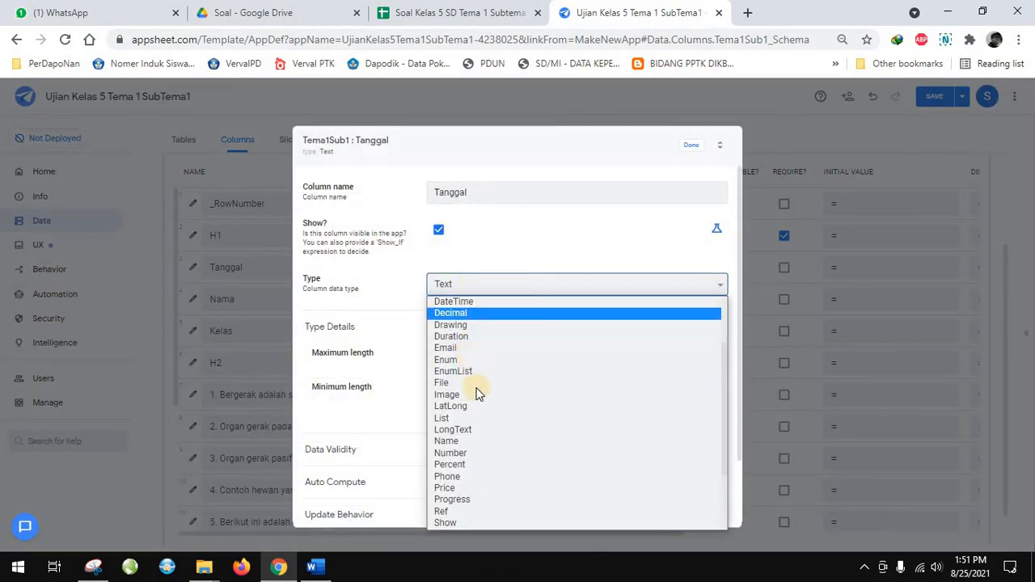
{"action": "scroll", "coordinate": [503, 406], "scroll_direction": "up", "scroll_amount": 1}
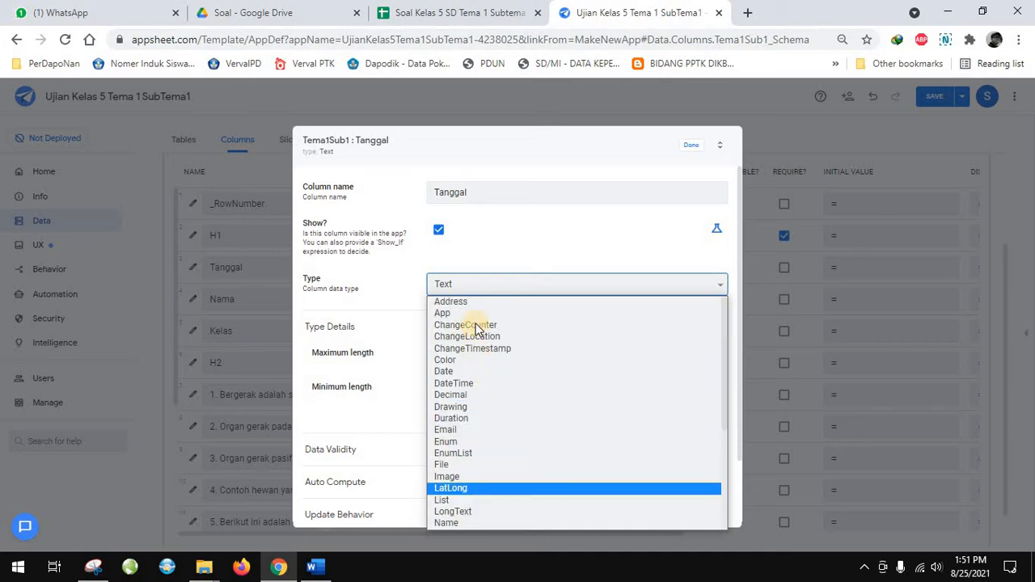
{"action": "left_click", "coordinate": [467, 384]}
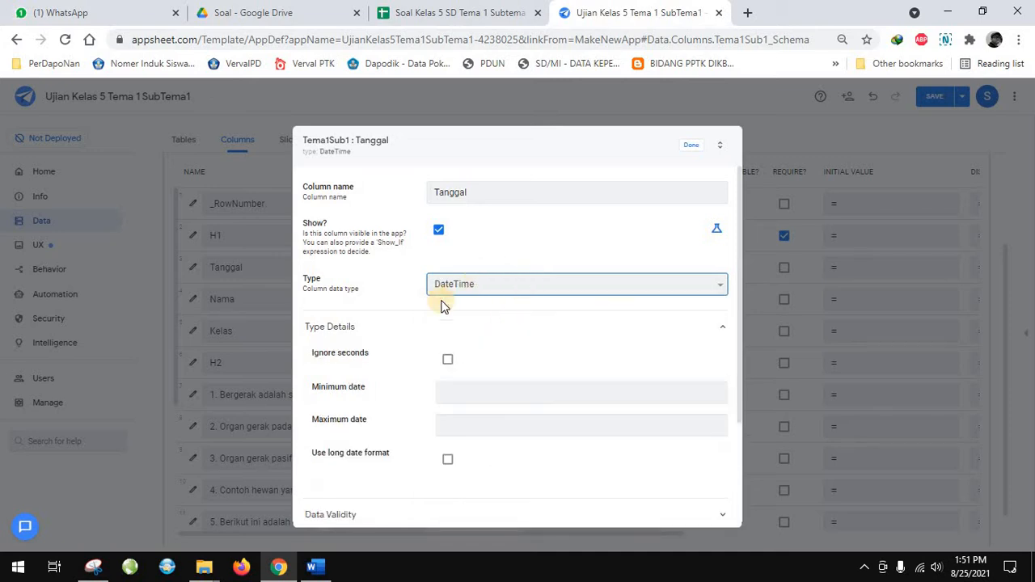
Set the Tanggal column to ignore seconds and finish editing its settings
{"action": "scroll", "coordinate": [501, 363], "scroll_direction": "down", "scroll_amount": 2}
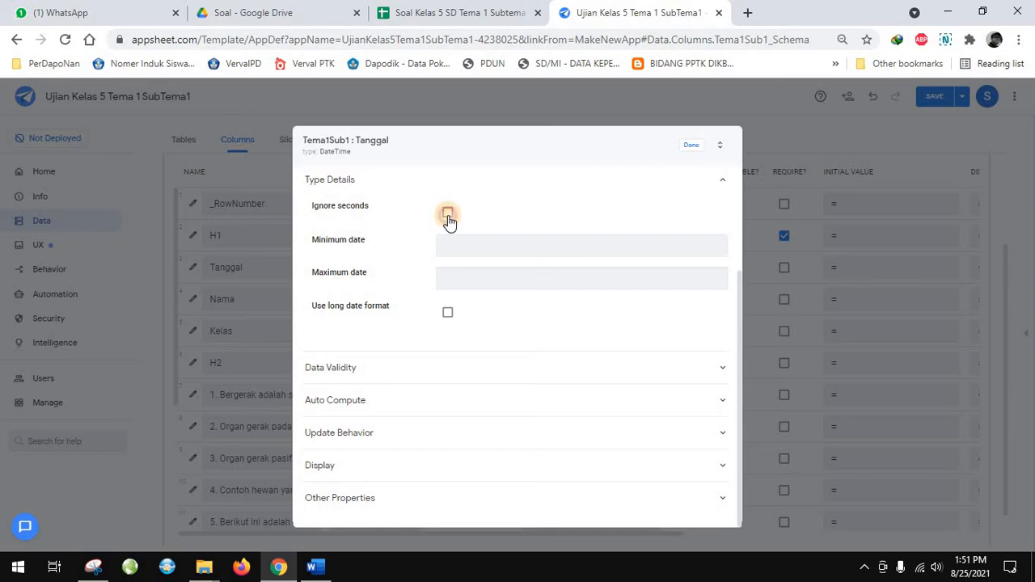
{"action": "left_click", "coordinate": [448, 215]}
{"action": "scroll", "coordinate": [488, 307], "scroll_direction": "up", "scroll_amount": 2}
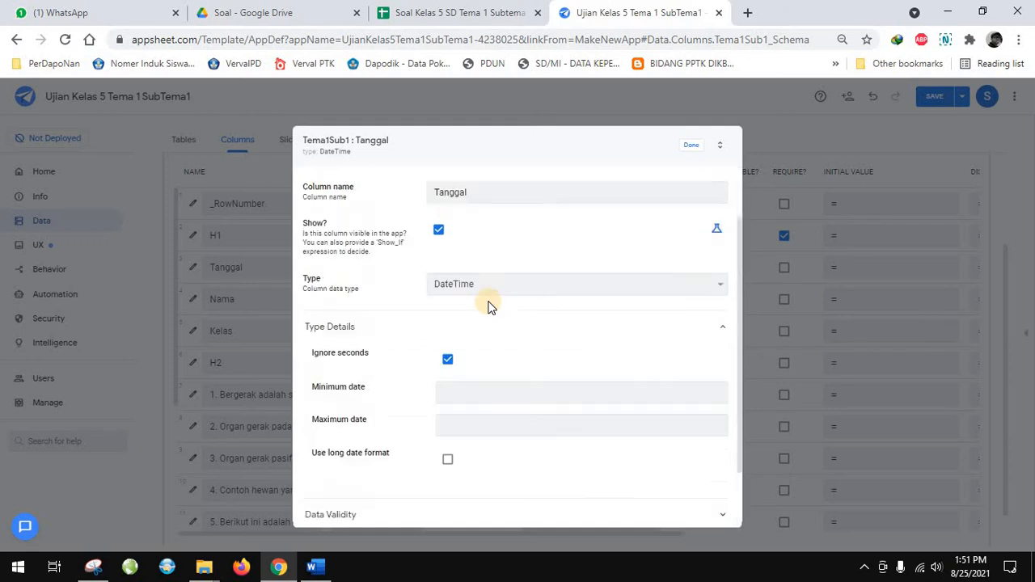
{"action": "scroll", "coordinate": [490, 310], "scroll_direction": "down", "scroll_amount": 2}
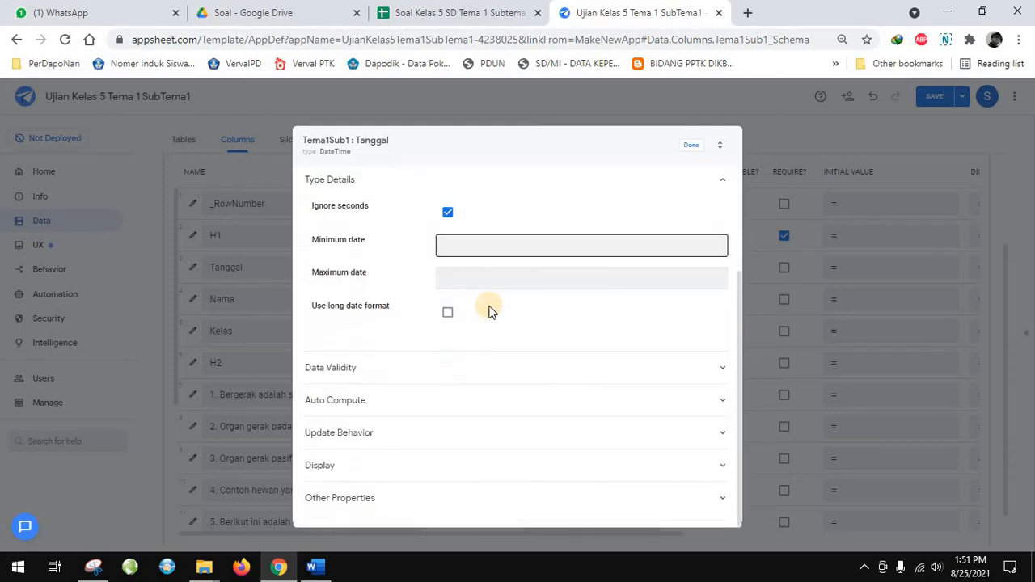
{"action": "scroll", "coordinate": [490, 310], "scroll_direction": "up", "scroll_amount": 2}
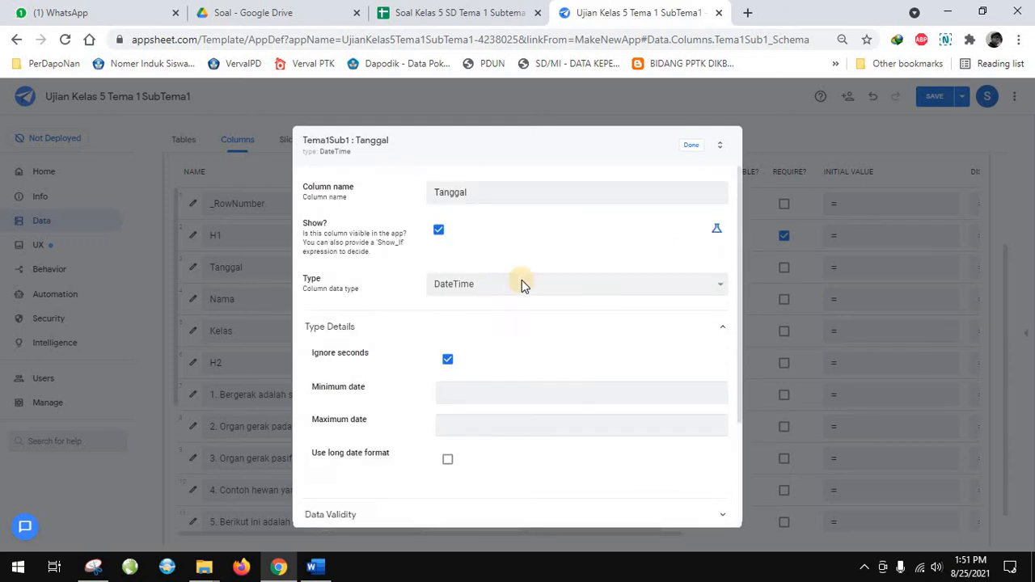
{"action": "left_click", "coordinate": [689, 148]}
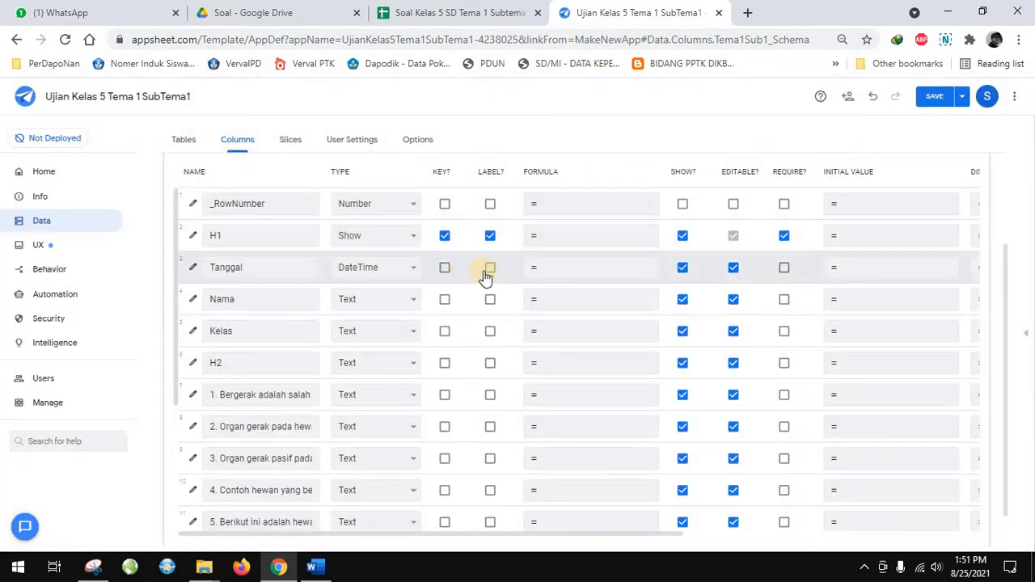
Try to set the Tanggal column's app formula to "now", then close the expression without saving
{"action": "left_click", "coordinate": [551, 271]}
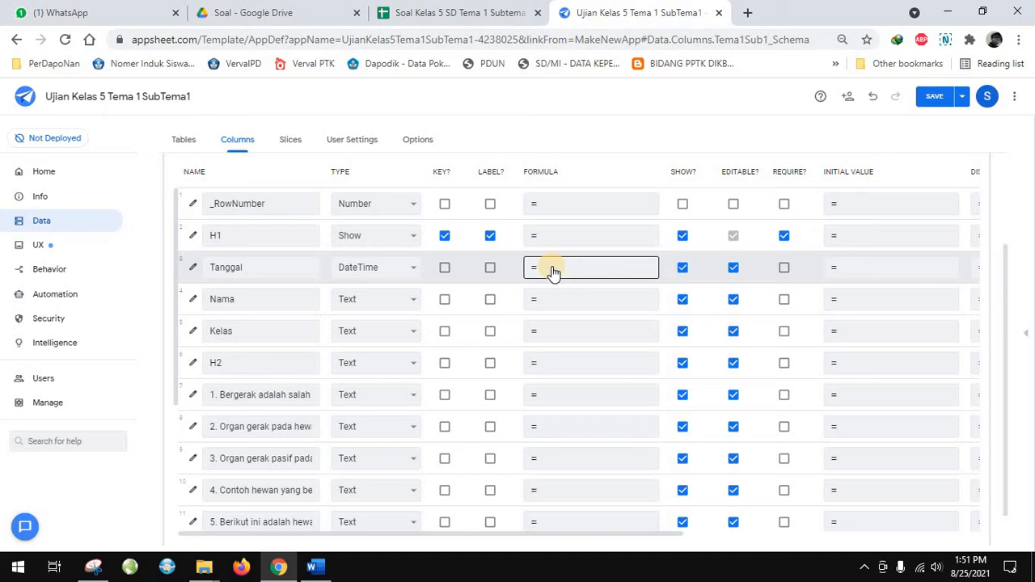
{"action": "left_click", "coordinate": [551, 268]}
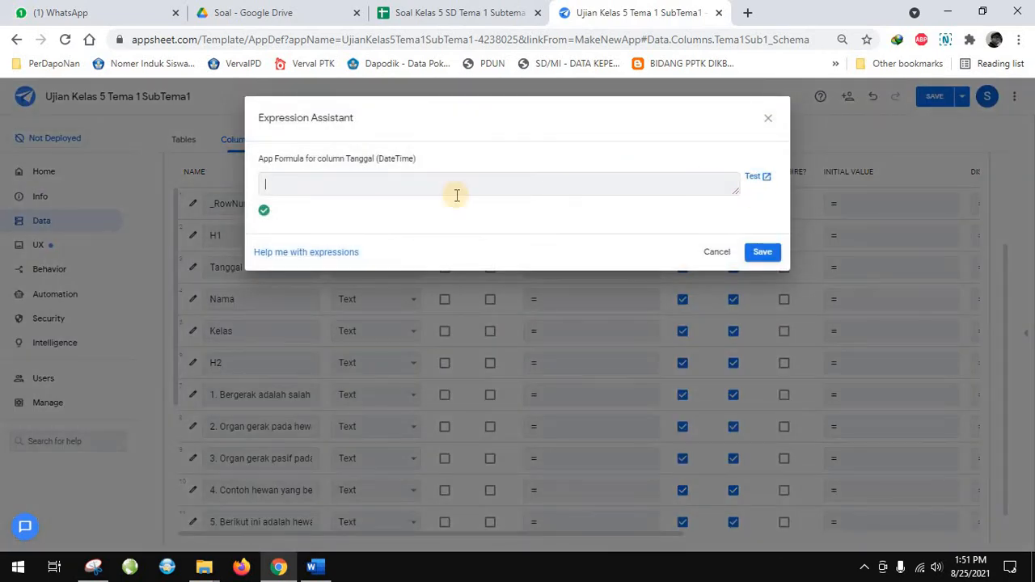
{"action": "left_click", "coordinate": [308, 253]}
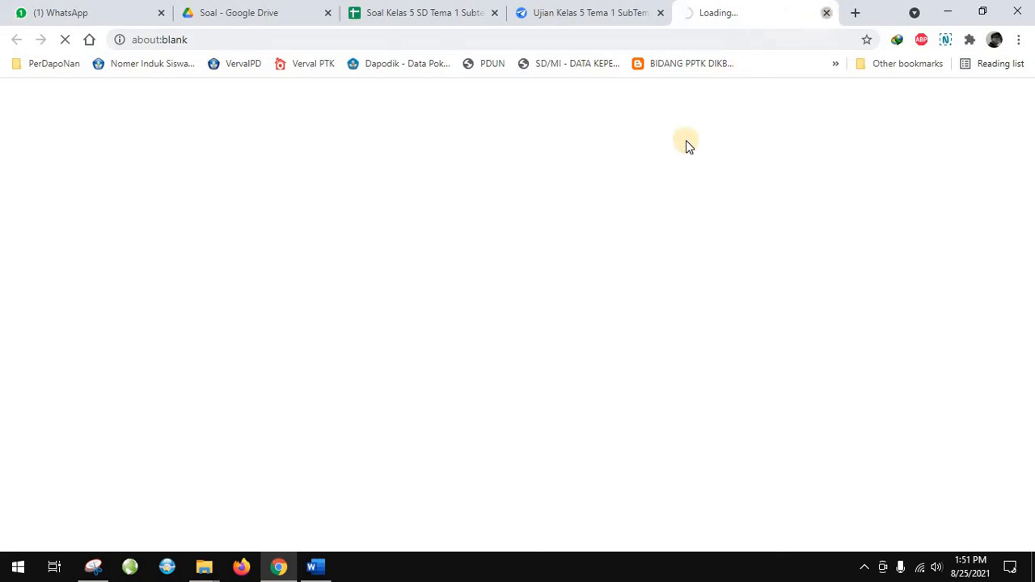
{"action": "left_click", "coordinate": [827, 13]}
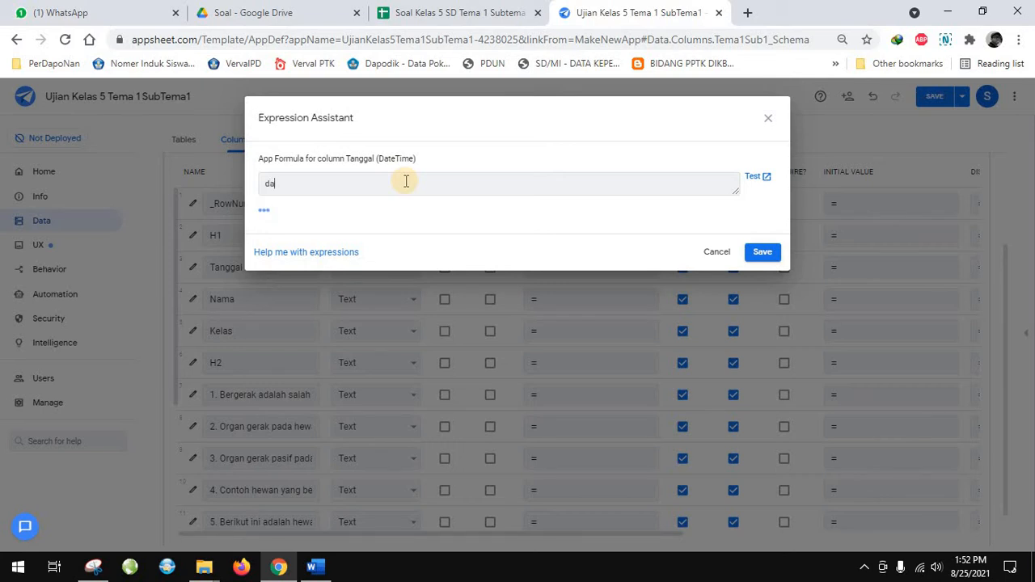
{"action": "left_click", "coordinate": [406, 181]}
{"action": "type", "text": "now"}
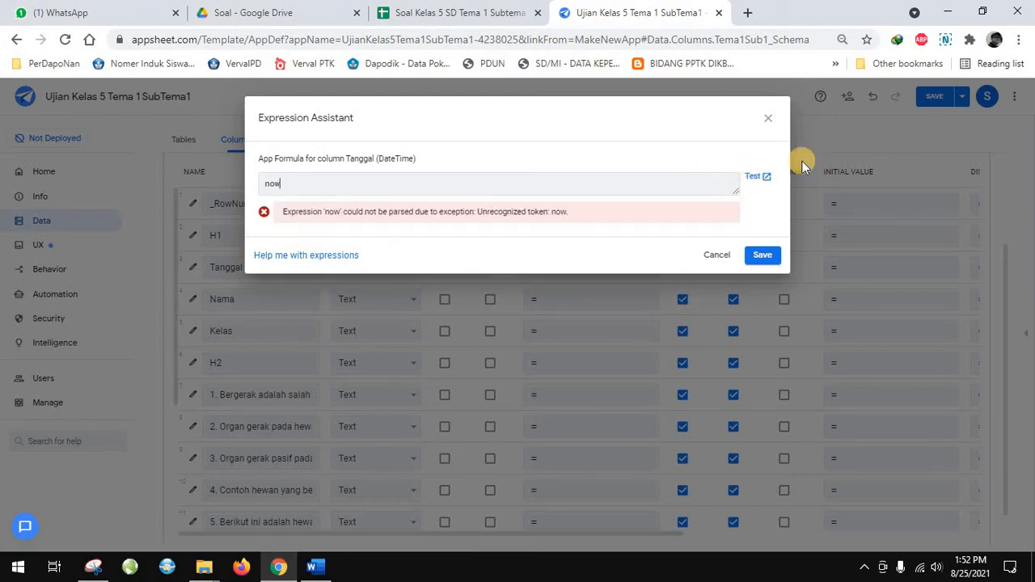
{"action": "left_click", "coordinate": [770, 120]}
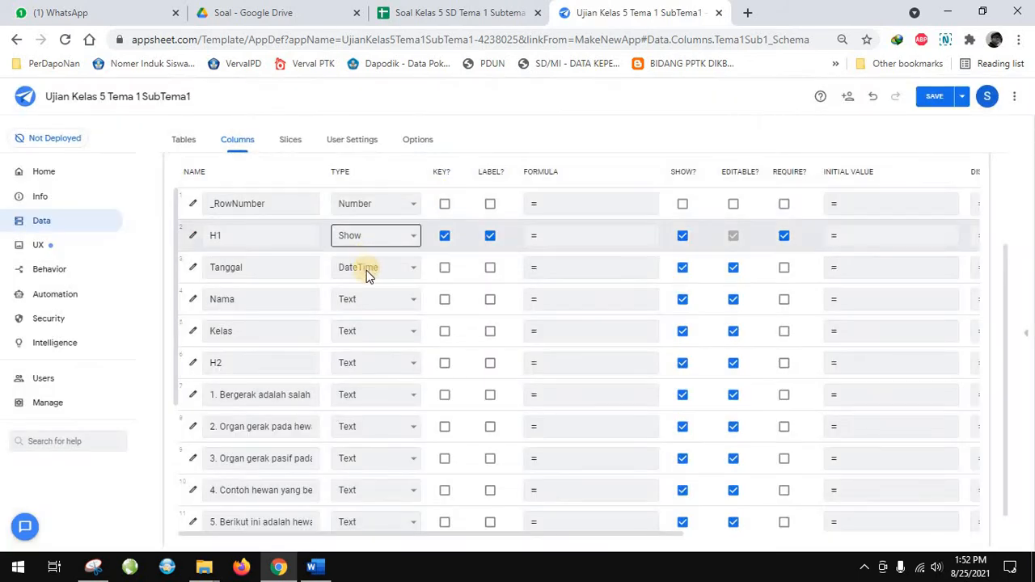
Make the Tanggal column hidden, non-editable and required
{"action": "left_click", "coordinate": [628, 270]}
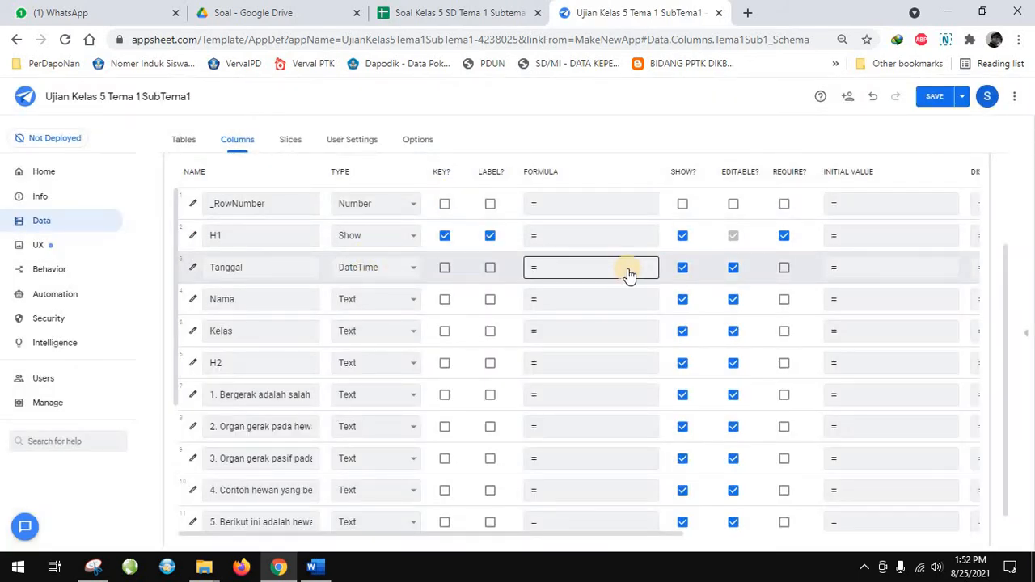
{"action": "left_click", "coordinate": [684, 269]}
{"action": "left_click", "coordinate": [732, 268]}
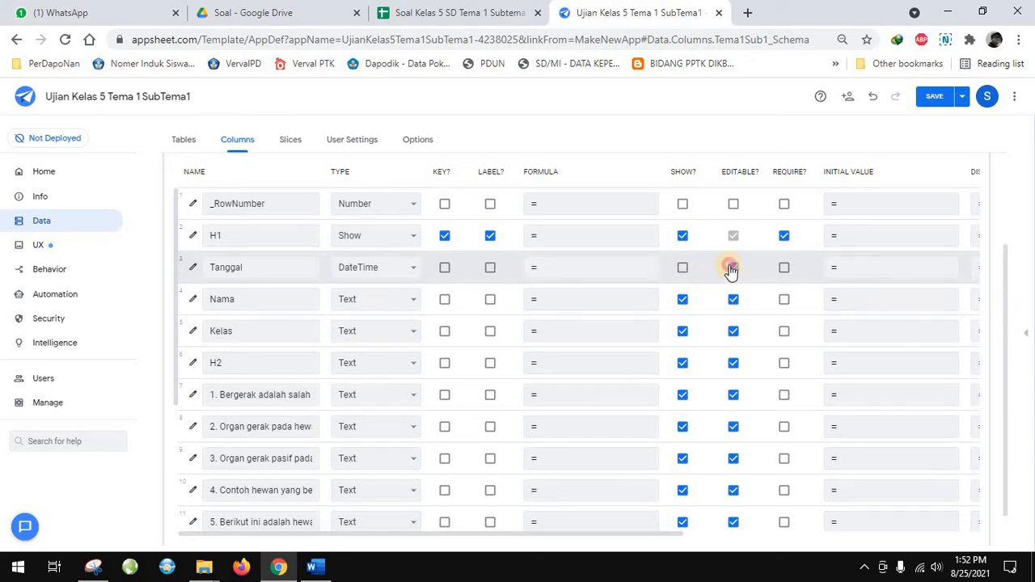
{"action": "left_click", "coordinate": [784, 270]}
{"action": "left_click", "coordinate": [547, 272]}
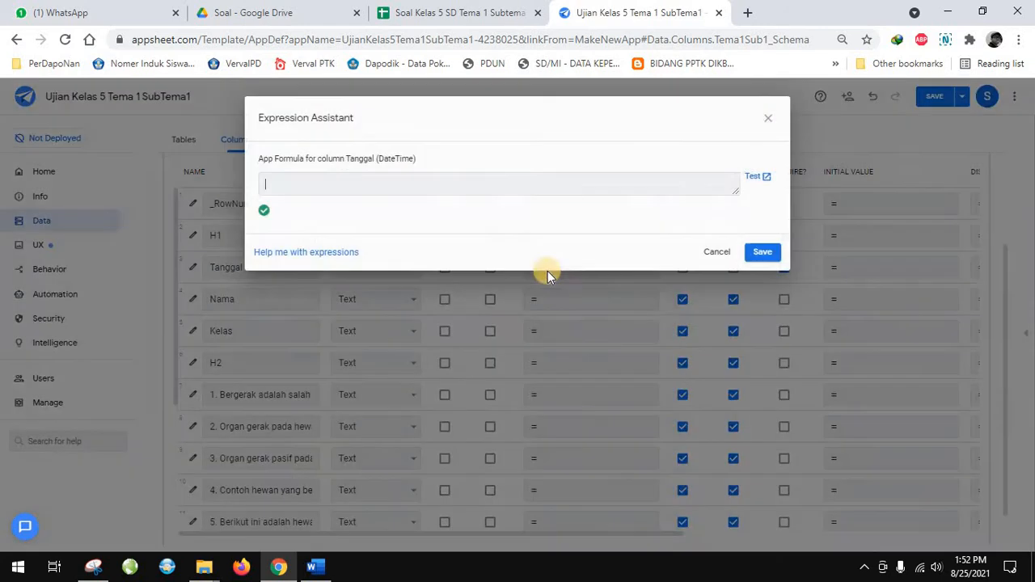
{"action": "left_click", "coordinate": [759, 177]}
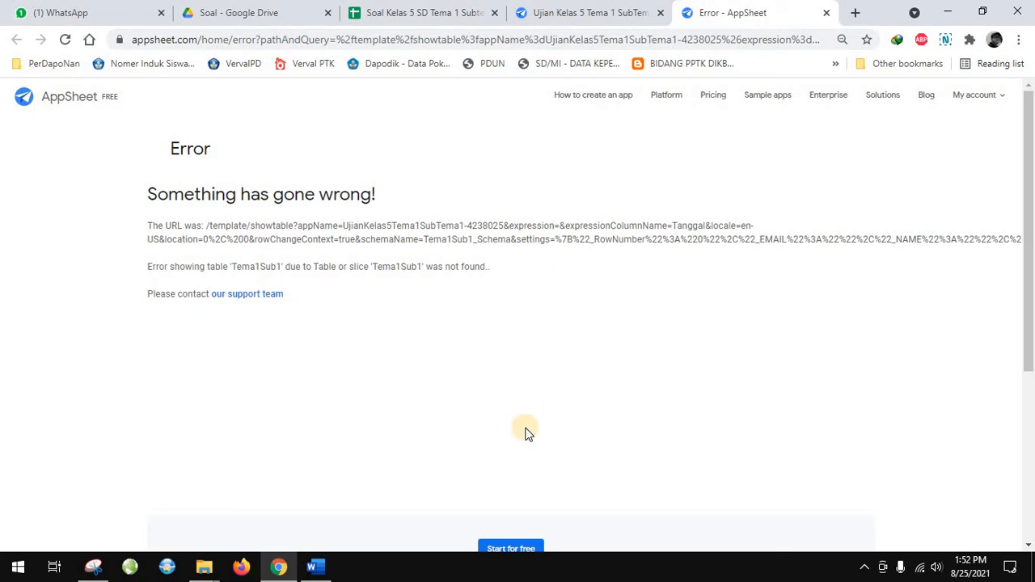
{"action": "scroll", "coordinate": [526, 432], "scroll_direction": "down", "scroll_amount": 3}
{"action": "left_click", "coordinate": [527, 321]}
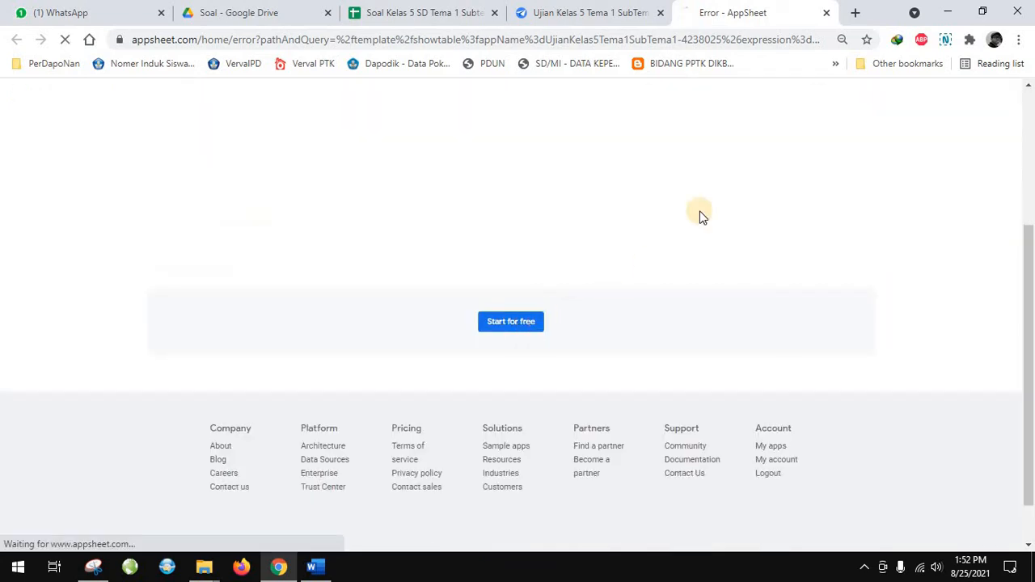
{"action": "left_click", "coordinate": [825, 12]}
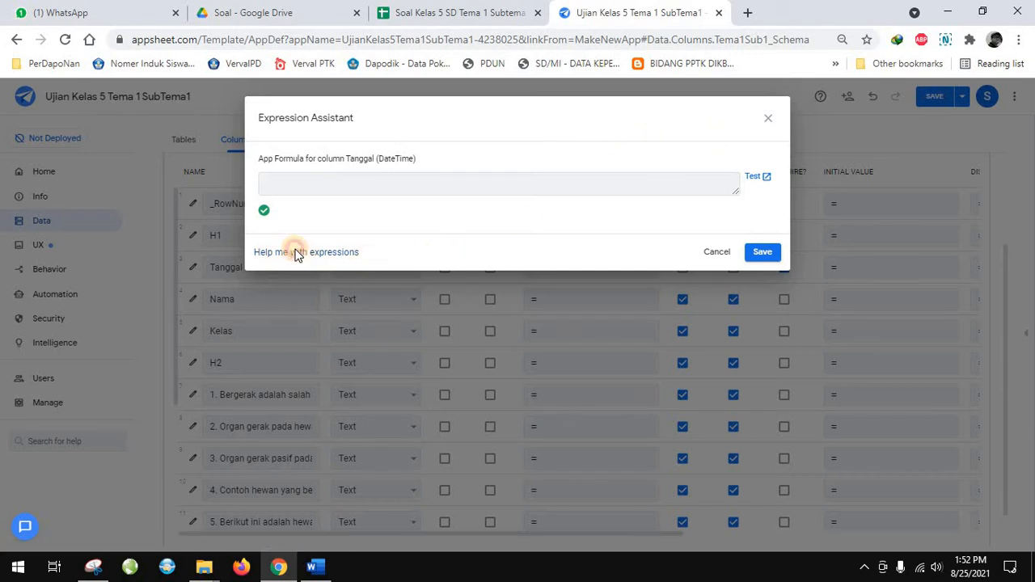
{"action": "left_click", "coordinate": [304, 252]}
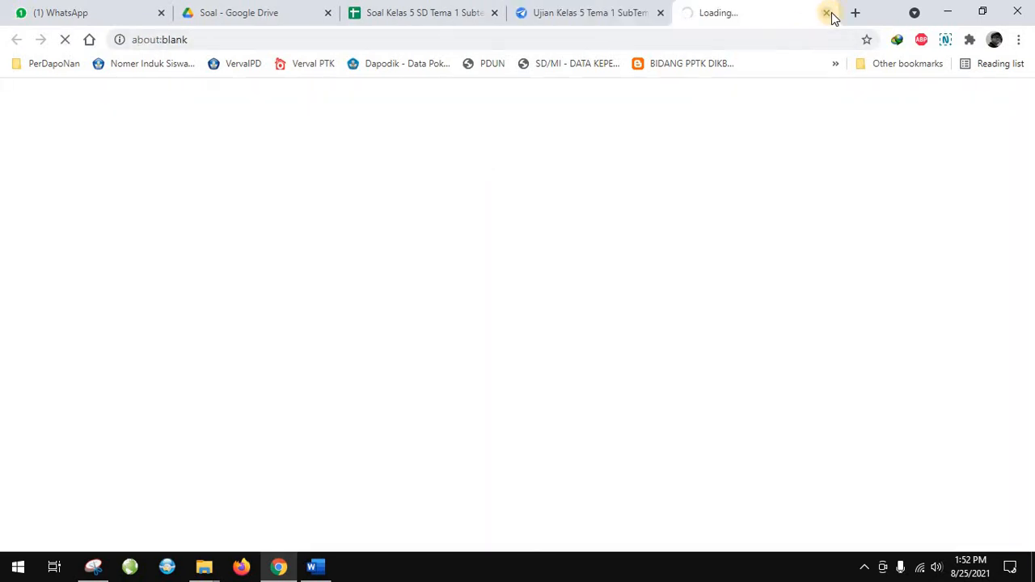
{"action": "left_click", "coordinate": [831, 15]}
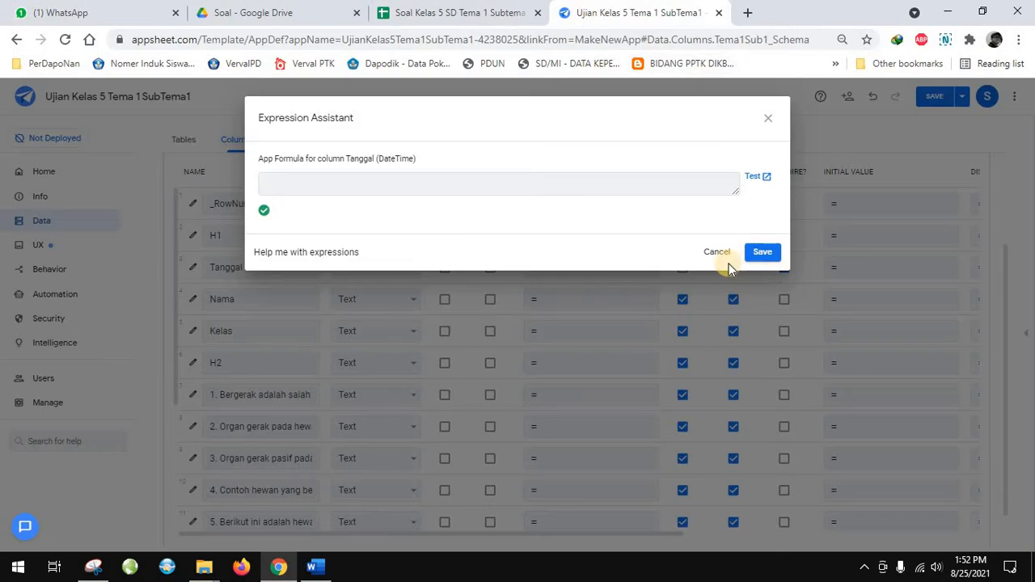
{"action": "left_click", "coordinate": [717, 254]}
Save the app with the Tema1Sub1 column changes and return to its column list
{"action": "scroll", "coordinate": [436, 340], "scroll_direction": "up", "scroll_amount": 2}
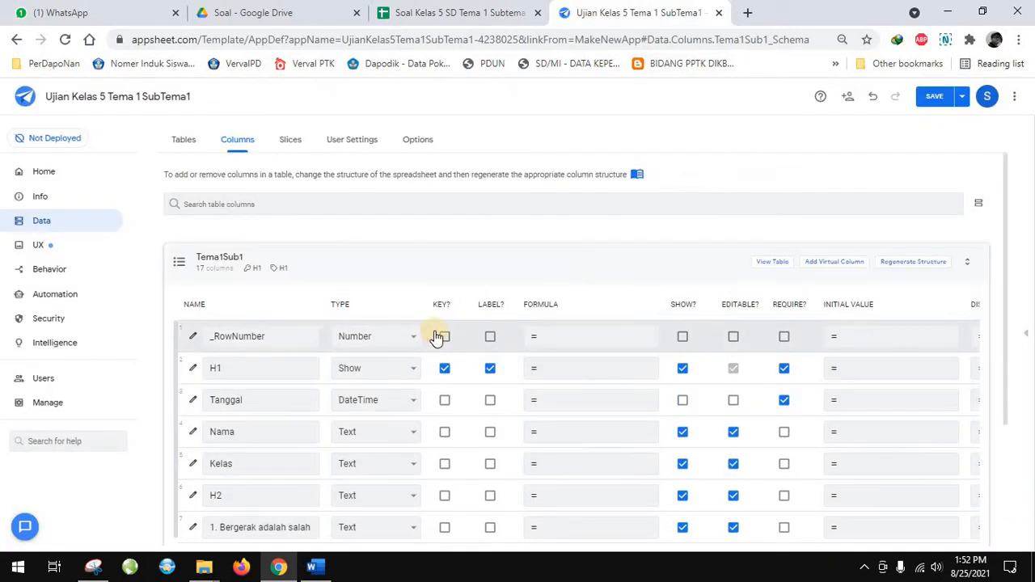
{"action": "left_click", "coordinate": [961, 96]}
{"action": "left_click", "coordinate": [922, 155]}
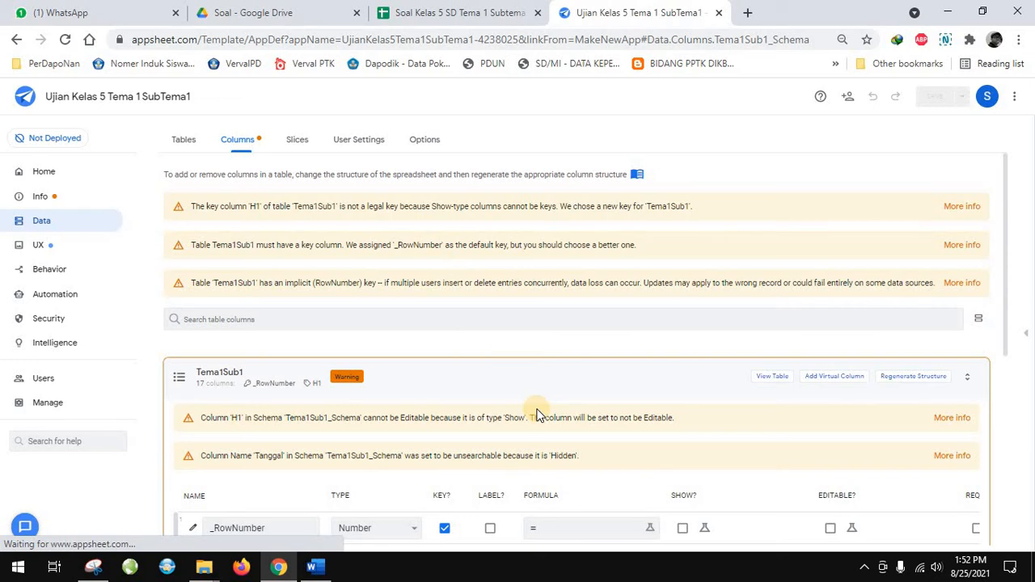
{"action": "scroll", "coordinate": [537, 412], "scroll_direction": "down", "scroll_amount": 3}
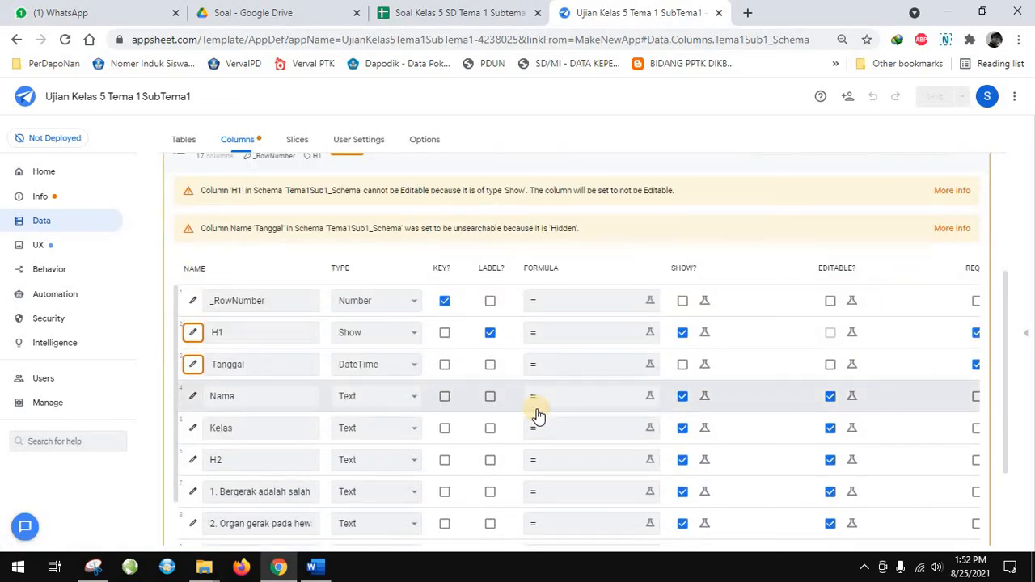
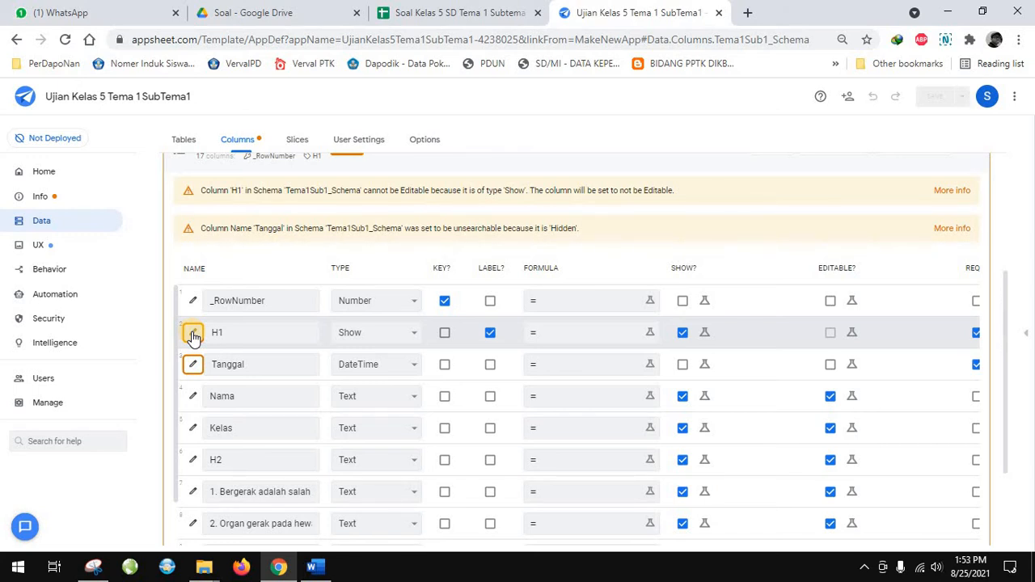
Examine the Tanggal column's settings and app formula options, along with the warnings on the Tema1Sub1 table
{"action": "scroll", "coordinate": [326, 321], "scroll_direction": "up", "scroll_amount": 3}
{"action": "scroll", "coordinate": [199, 332], "scroll_direction": "down", "scroll_amount": 4}
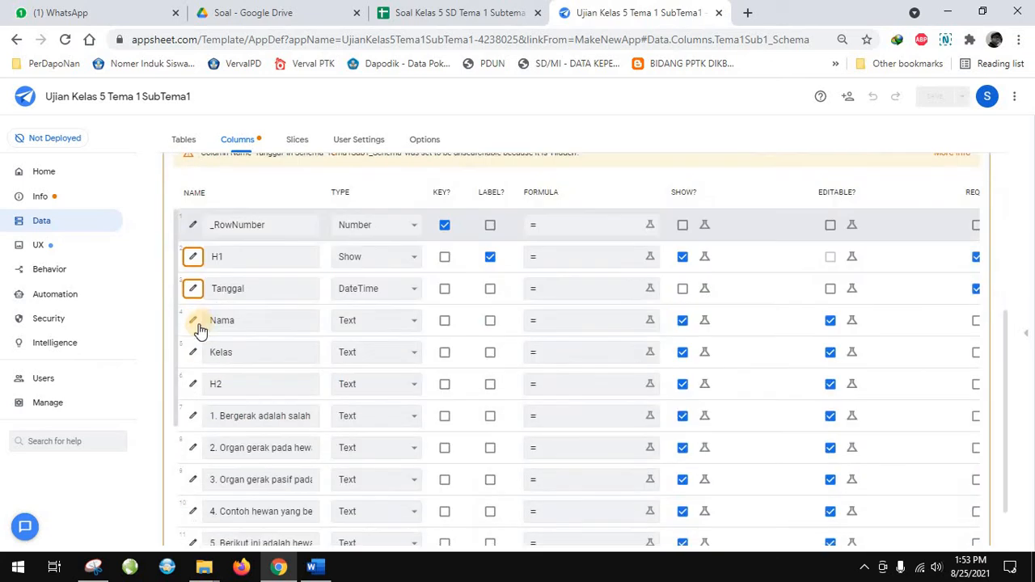
{"action": "left_click", "coordinate": [193, 289]}
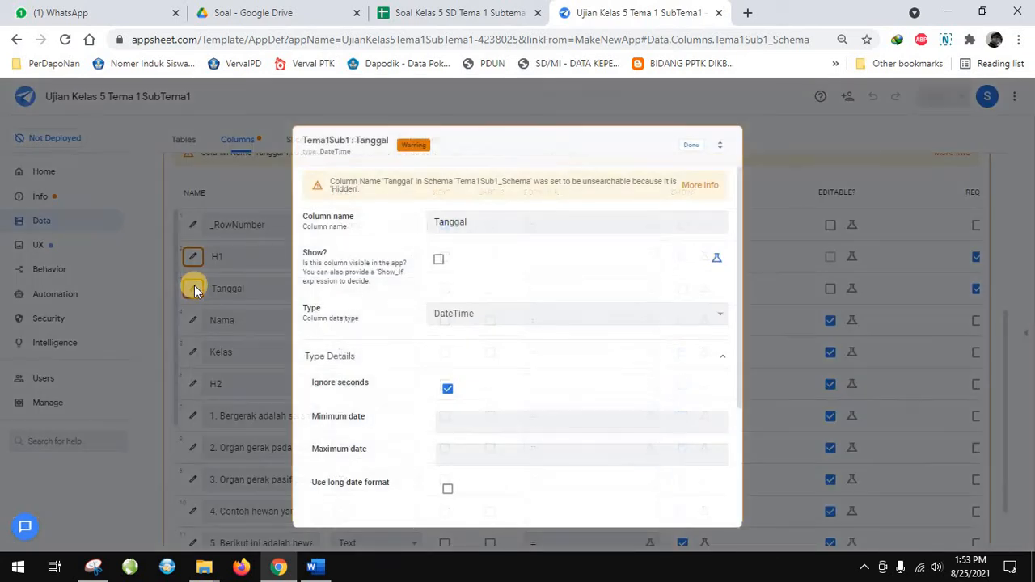
{"action": "left_click", "coordinate": [691, 145]}
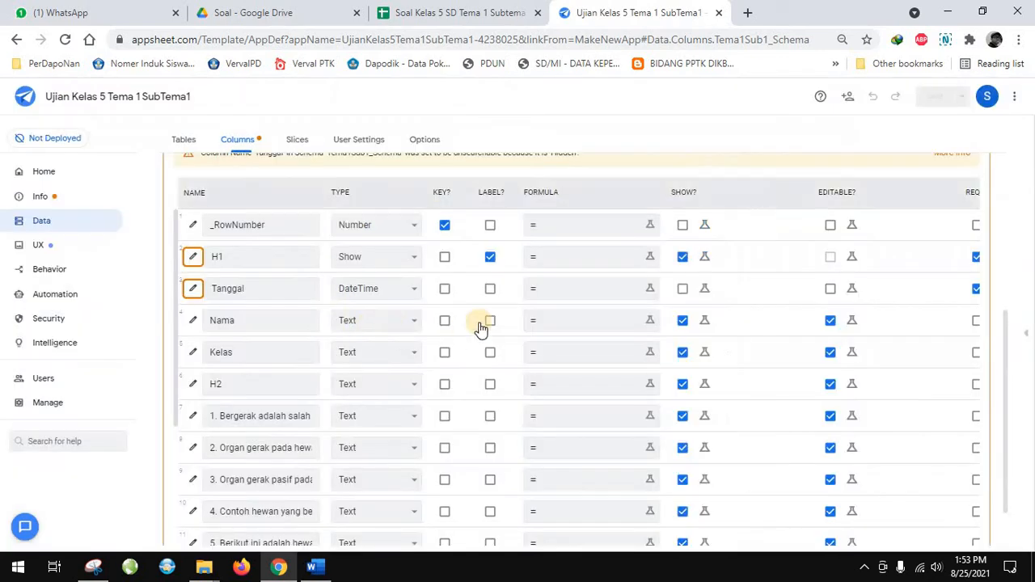
{"action": "left_click", "coordinate": [603, 297]}
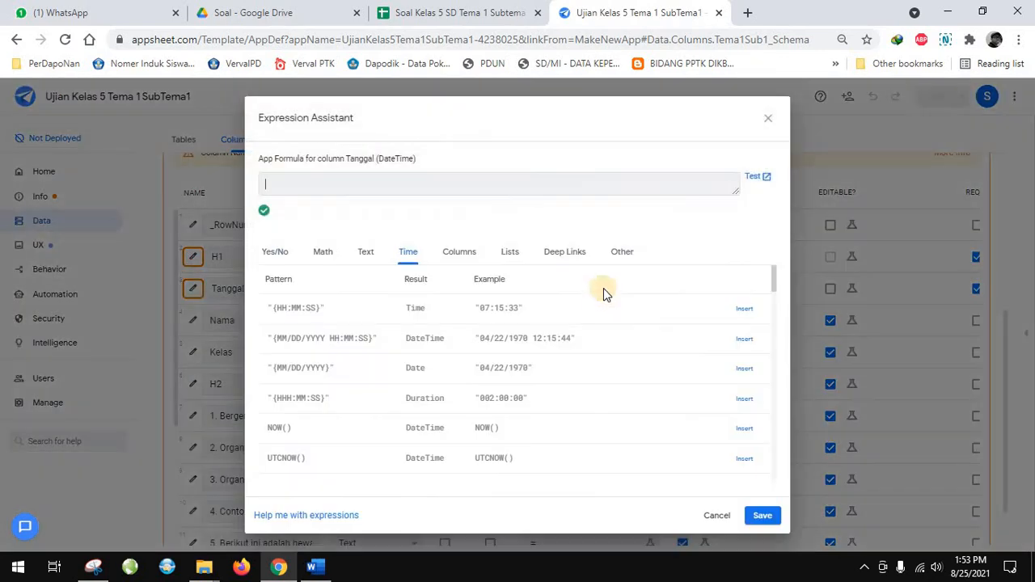
{"action": "left_click", "coordinate": [765, 115]}
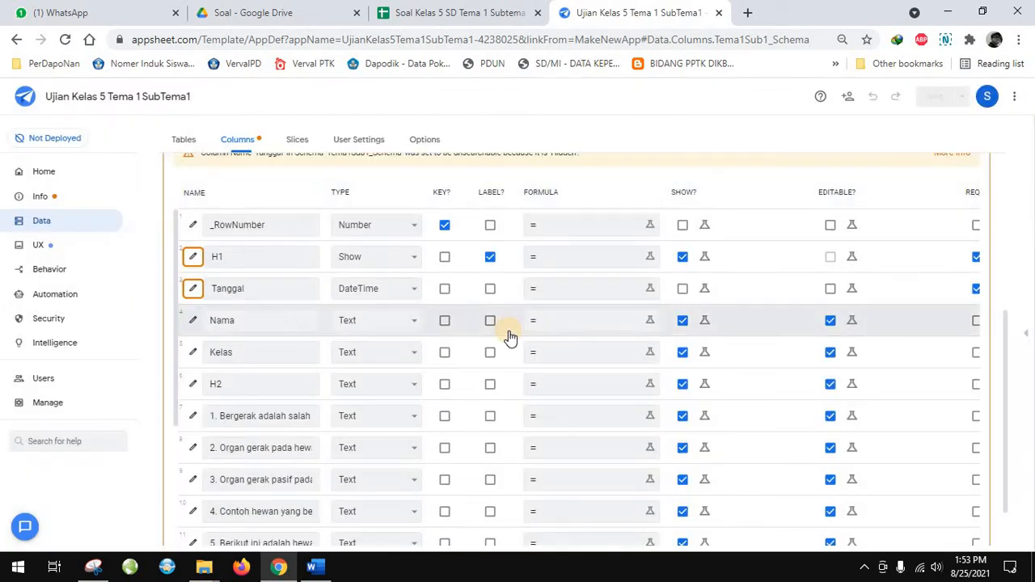
{"action": "scroll", "coordinate": [509, 330], "scroll_direction": "up", "scroll_amount": 4}
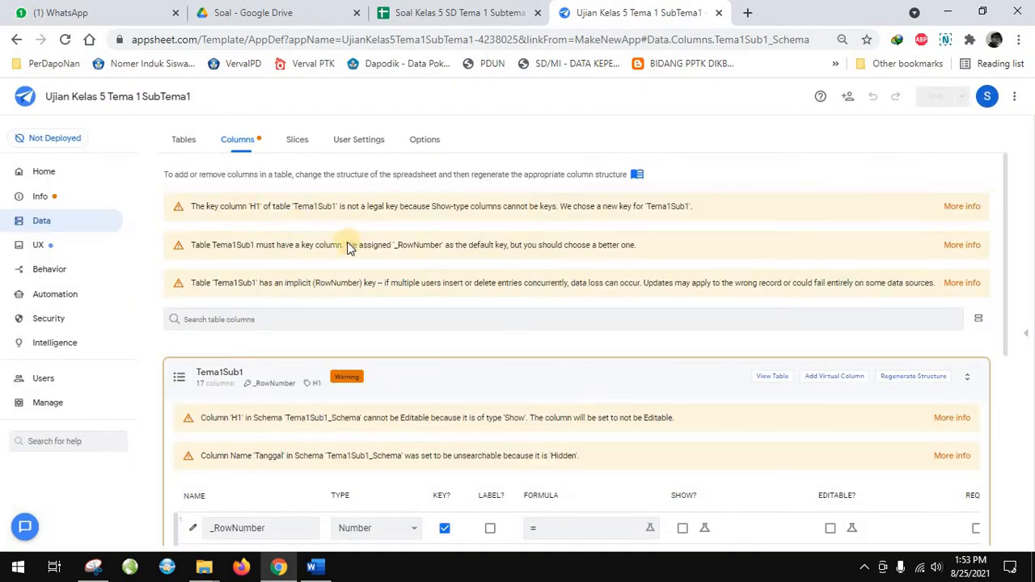
{"action": "scroll", "coordinate": [596, 450], "scroll_direction": "down", "scroll_amount": 2}
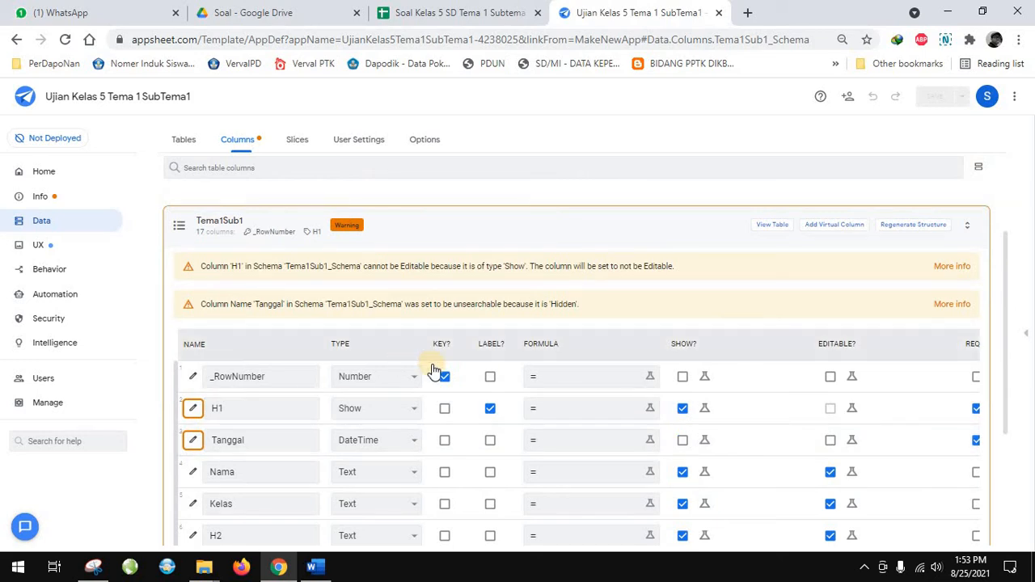
{"action": "scroll", "coordinate": [433, 370], "scroll_direction": "up", "scroll_amount": 2}
{"action": "scroll", "coordinate": [194, 298], "scroll_direction": "down", "scroll_amount": 4}
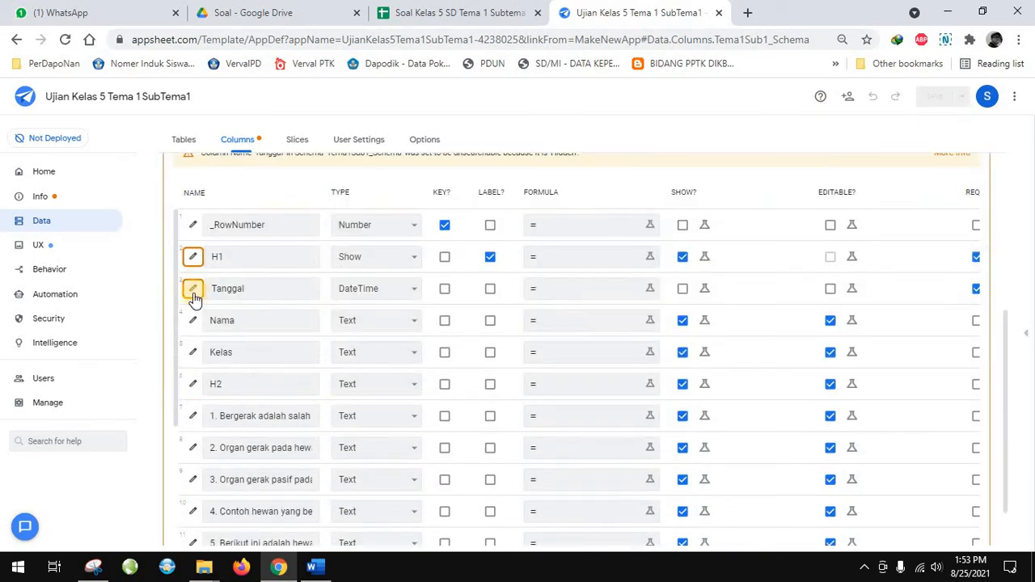
Turn off the ignore seconds option for the Tanggal column and finish editing its settings
{"action": "left_click", "coordinate": [193, 291]}
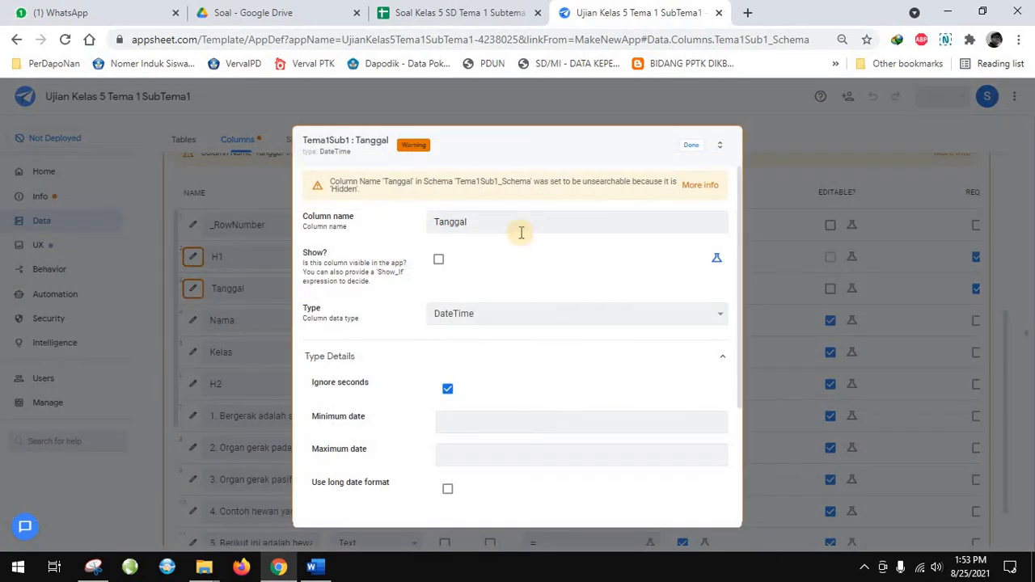
{"action": "scroll", "coordinate": [485, 404], "scroll_direction": "down", "scroll_amount": 3}
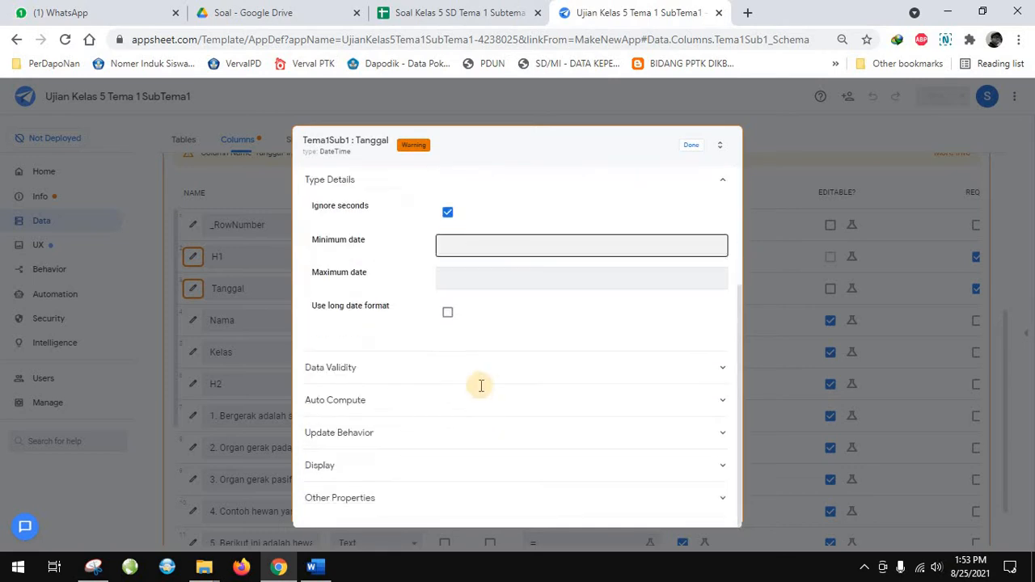
{"action": "scroll", "coordinate": [460, 372], "scroll_direction": "up", "scroll_amount": 2}
{"action": "left_click", "coordinate": [529, 423]}
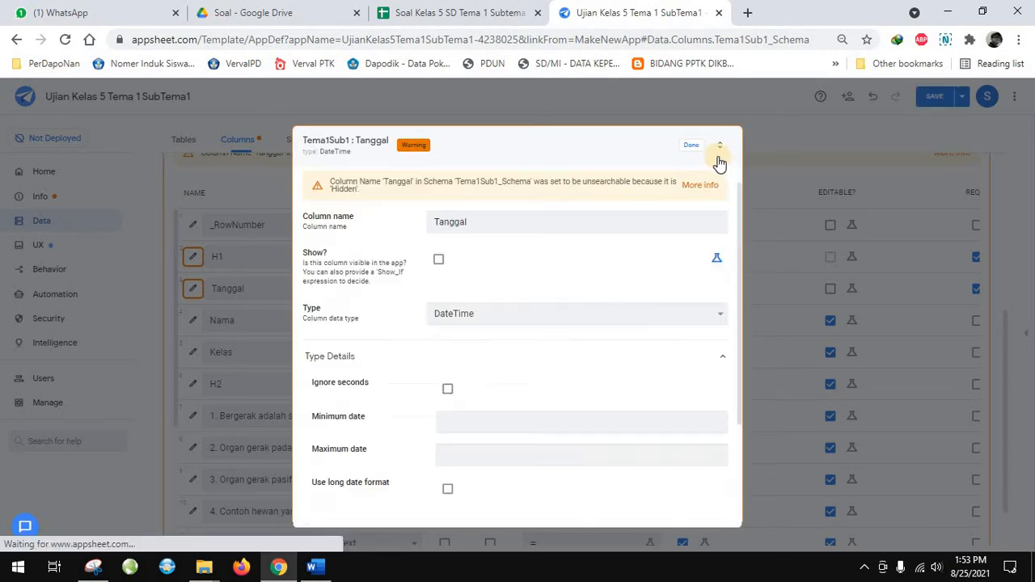
{"action": "left_click", "coordinate": [691, 147]}
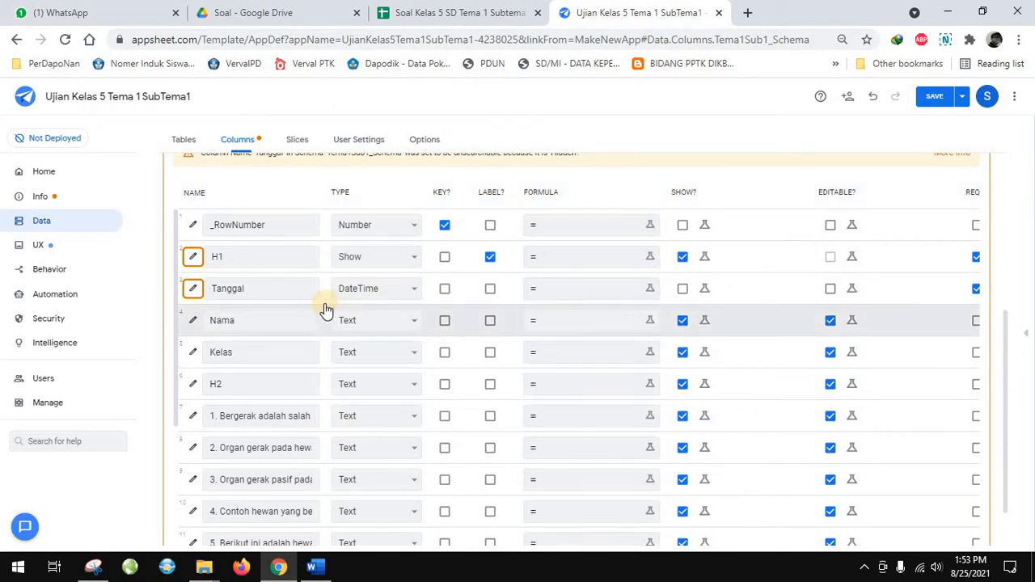
Set the Tanggal column's app formula to NOW() and save the expression
{"action": "left_click", "coordinate": [571, 293]}
{"action": "left_click", "coordinate": [393, 248]}
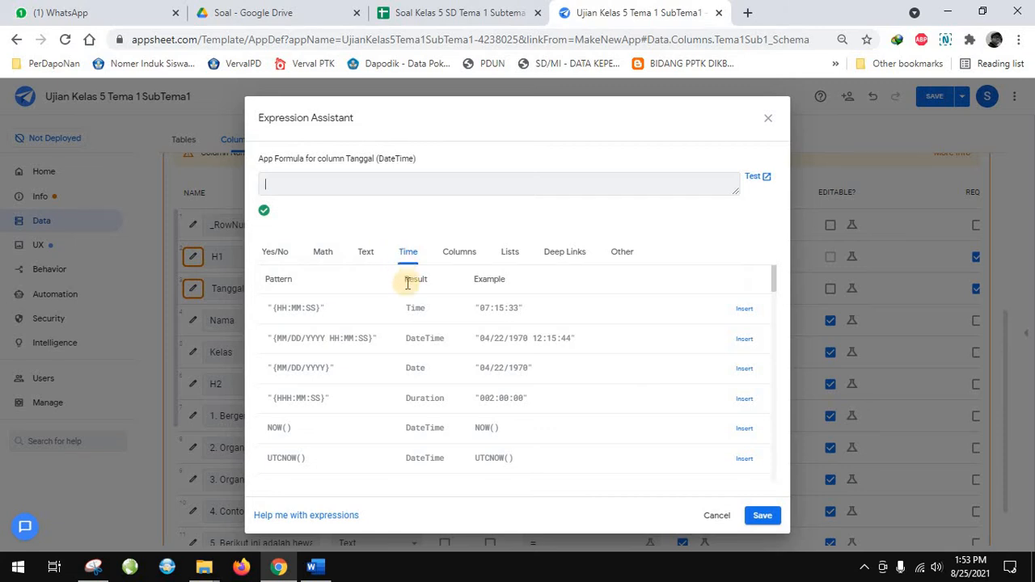
{"action": "scroll", "coordinate": [358, 420], "scroll_direction": "down", "scroll_amount": 5}
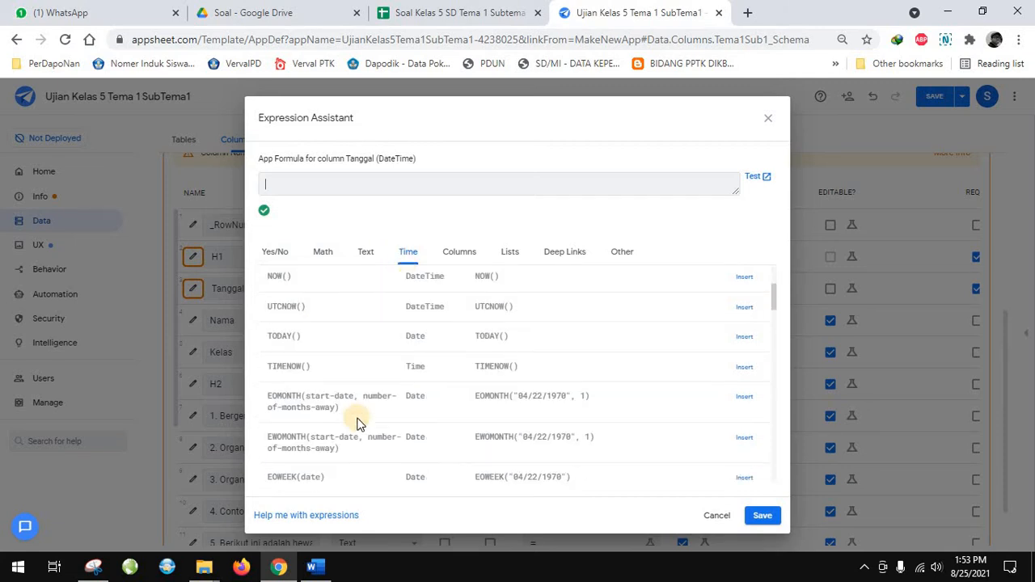
{"action": "scroll", "coordinate": [359, 422], "scroll_direction": "up", "scroll_amount": 5}
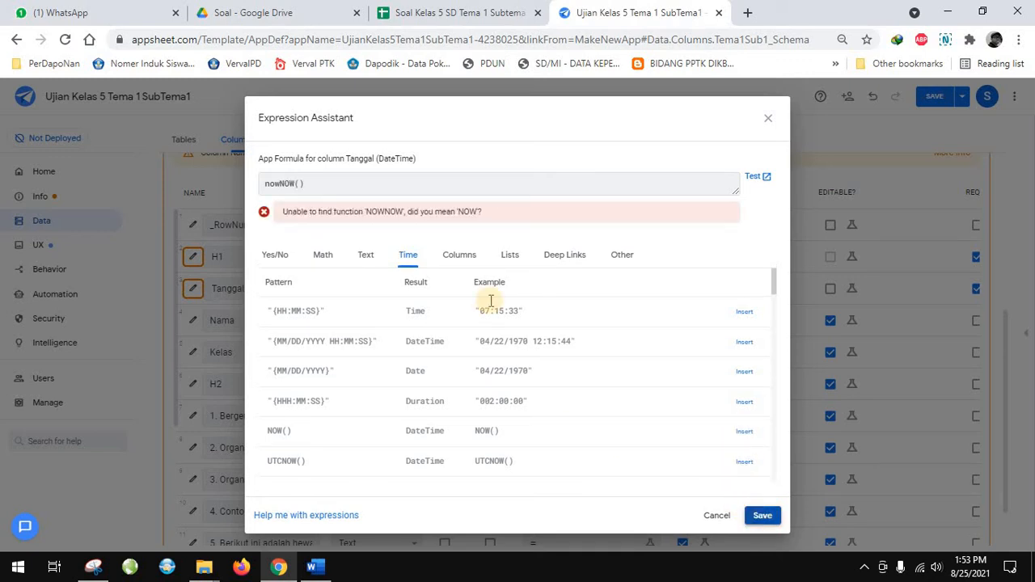
{"action": "left_click_drag", "start_coordinate": [342, 185], "coordinate": [136, 179]}
{"action": "key", "text": "BackSpace"}
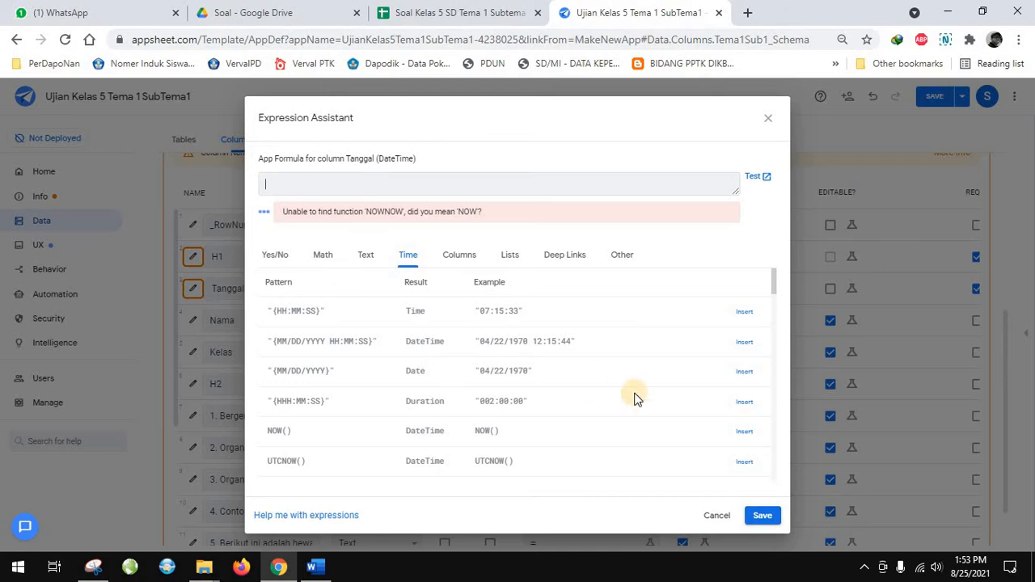
{"action": "left_click", "coordinate": [743, 432]}
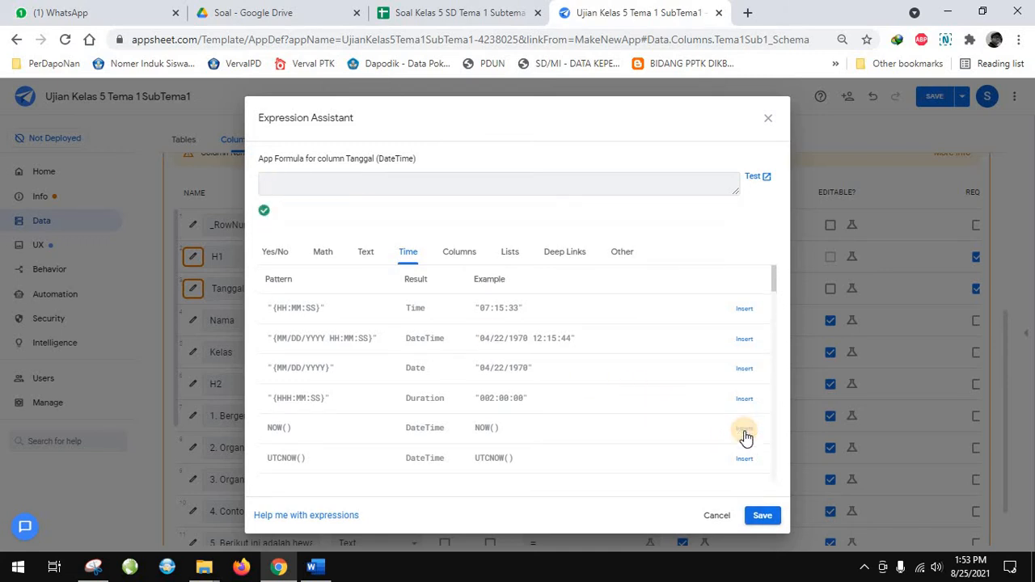
{"action": "left_click", "coordinate": [753, 518]}
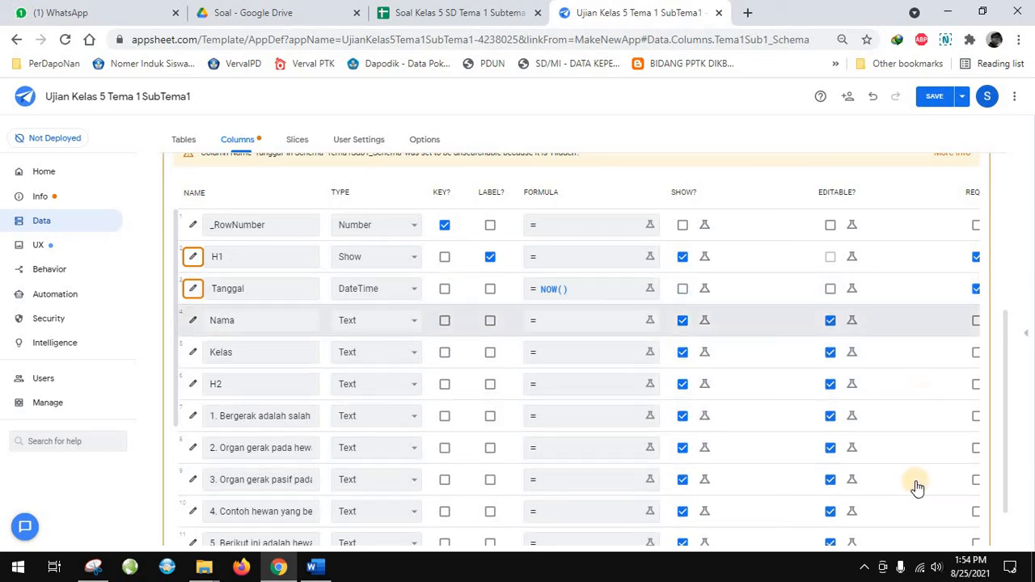
Look over the Tema1Sub1 column list and show the app preview beside it
{"action": "scroll", "coordinate": [889, 473], "scroll_direction": "down", "scroll_amount": 2}
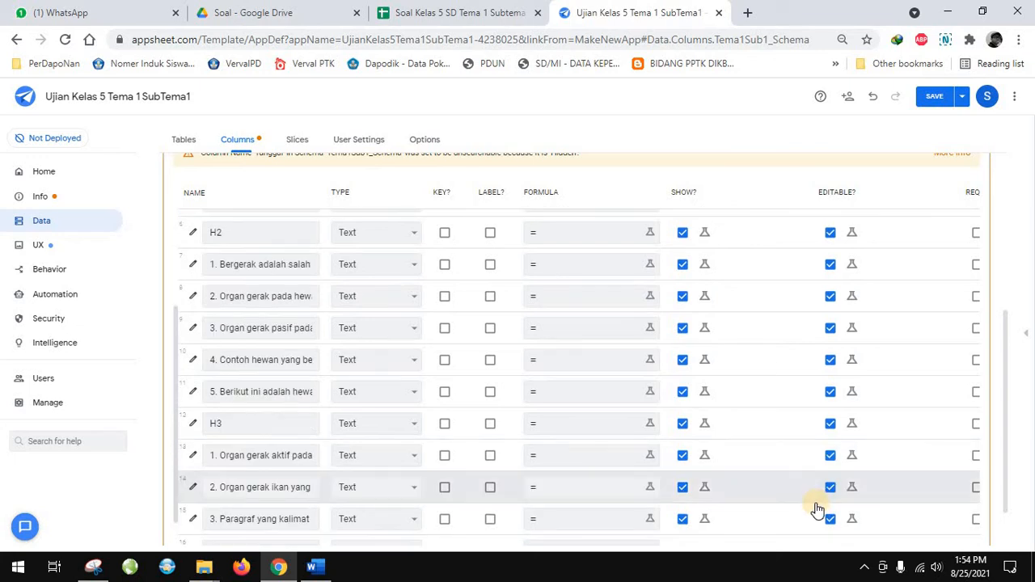
{"action": "scroll", "coordinate": [816, 509], "scroll_direction": "down", "scroll_amount": 1}
{"action": "scroll", "coordinate": [929, 397], "scroll_direction": "up", "scroll_amount": 10}
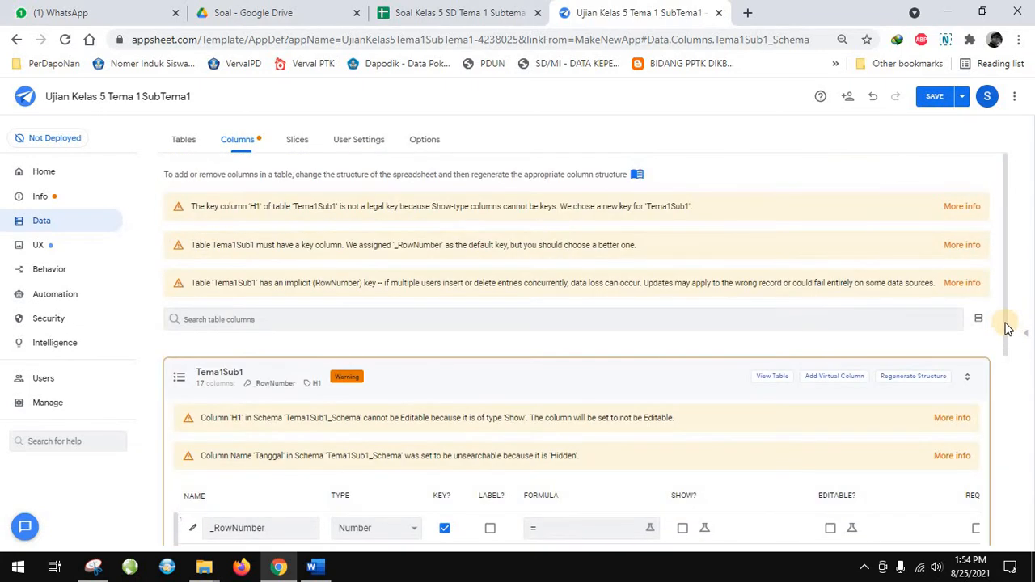
{"action": "scroll", "coordinate": [1005, 348], "scroll_direction": "down", "scroll_amount": 2}
{"action": "scroll", "coordinate": [1007, 315], "scroll_direction": "up", "scroll_amount": 2}
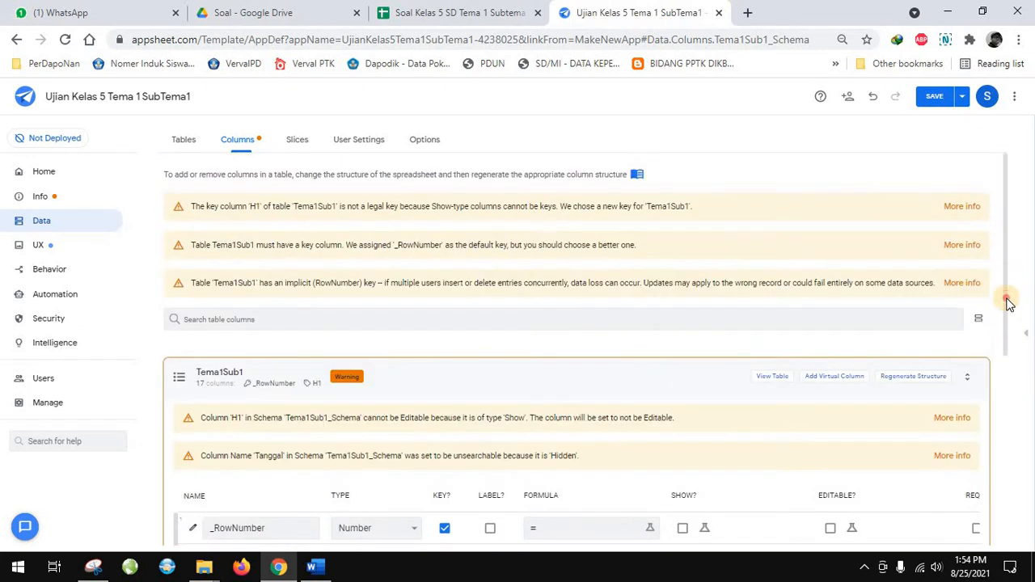
{"action": "left_click_drag", "start_coordinate": [1007, 388], "coordinate": [1005, 439]}
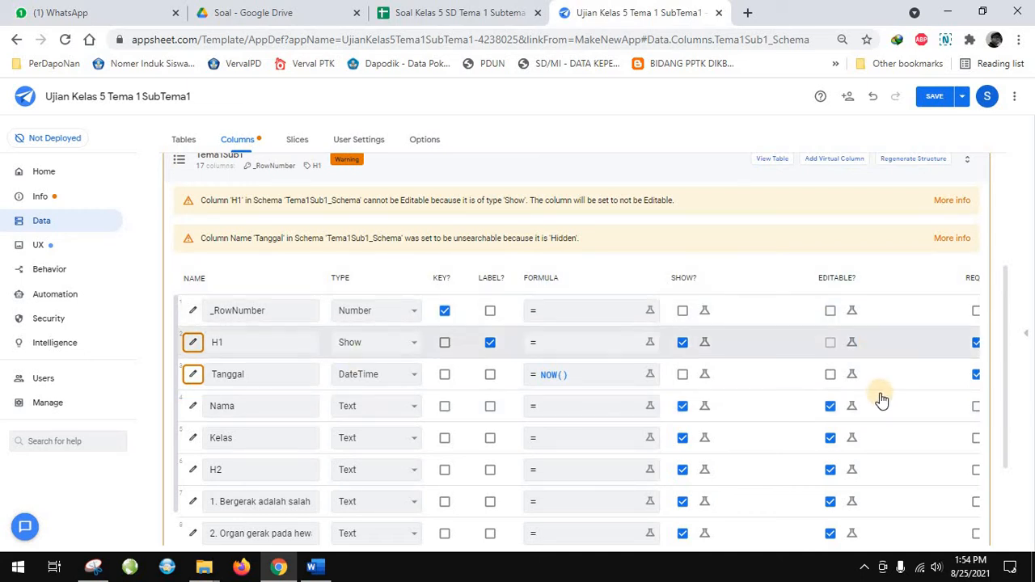
{"action": "scroll", "coordinate": [879, 396], "scroll_direction": "down", "scroll_amount": 2}
{"action": "scroll", "coordinate": [881, 398], "scroll_direction": "up", "scroll_amount": 1}
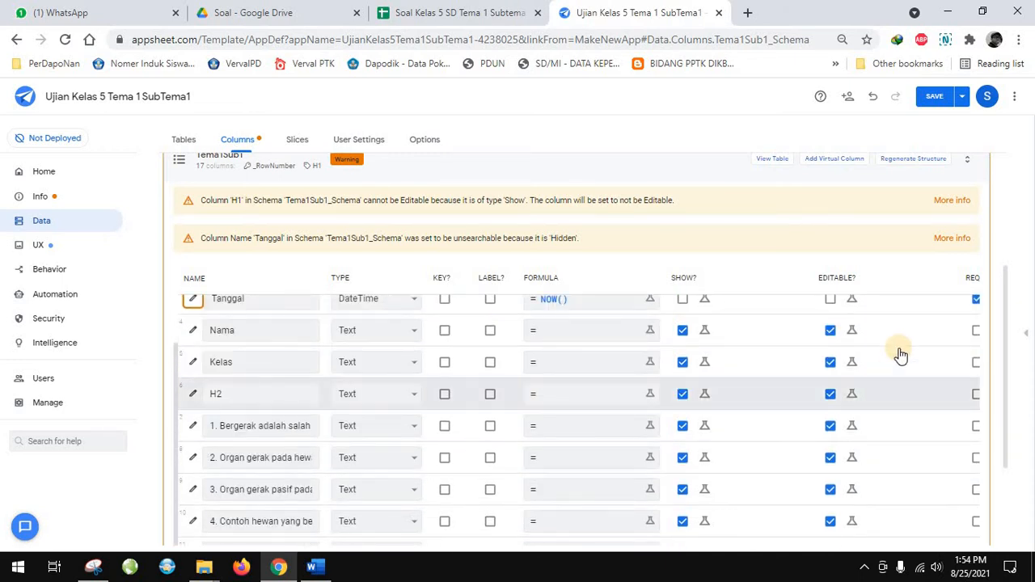
{"action": "left_click", "coordinate": [1025, 338]}
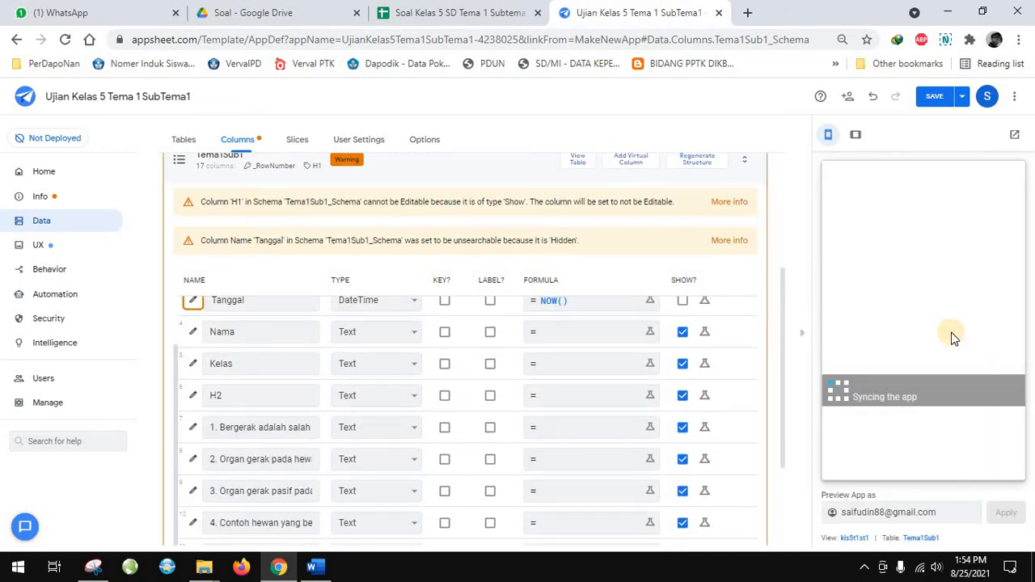
Open the Nama column's settings and try Enum as its type with an added value entry
{"action": "scroll", "coordinate": [418, 376], "scroll_direction": "down", "scroll_amount": 2}
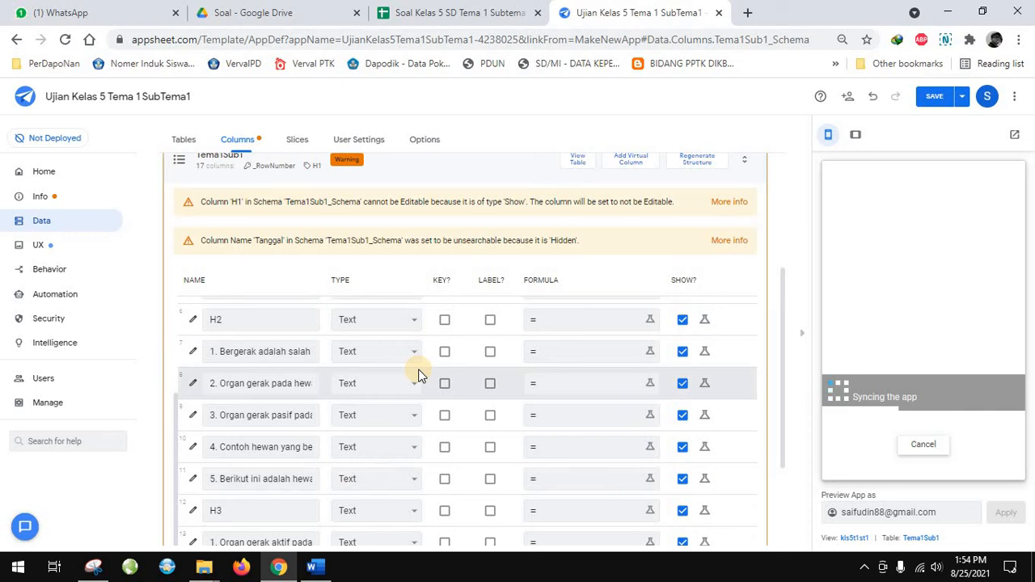
{"action": "scroll", "coordinate": [419, 375], "scroll_direction": "up", "scroll_amount": 2}
{"action": "scroll", "coordinate": [419, 376], "scroll_direction": "up", "scroll_amount": 2}
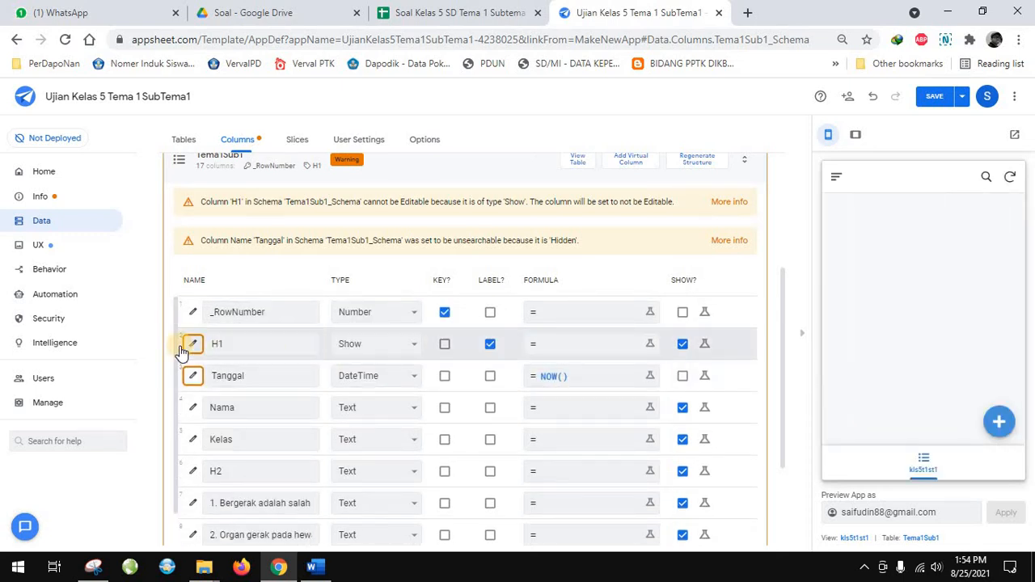
{"action": "scroll", "coordinate": [211, 349], "scroll_direction": "up", "scroll_amount": 2}
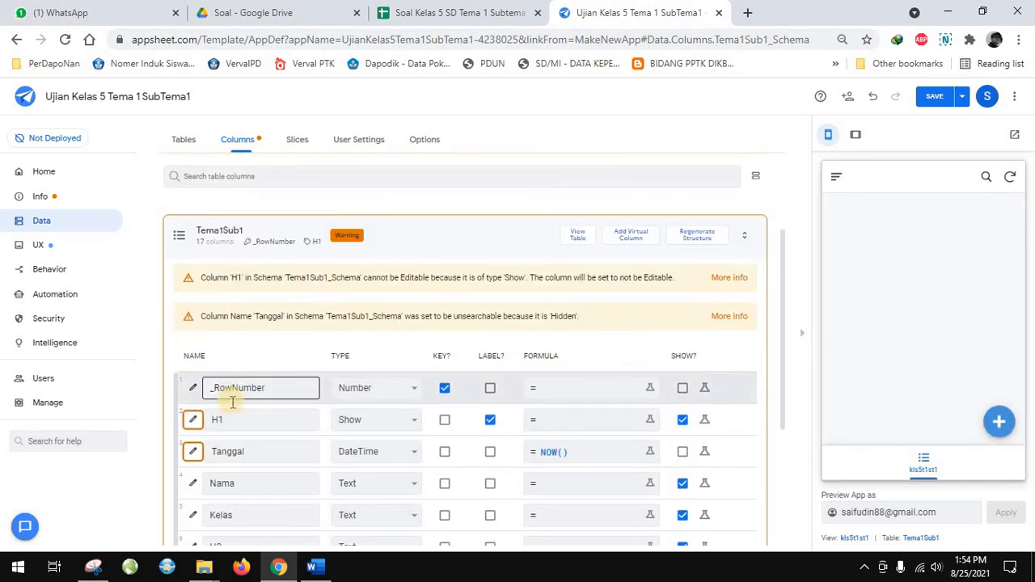
{"action": "scroll", "coordinate": [231, 400], "scroll_direction": "down", "scroll_amount": 2}
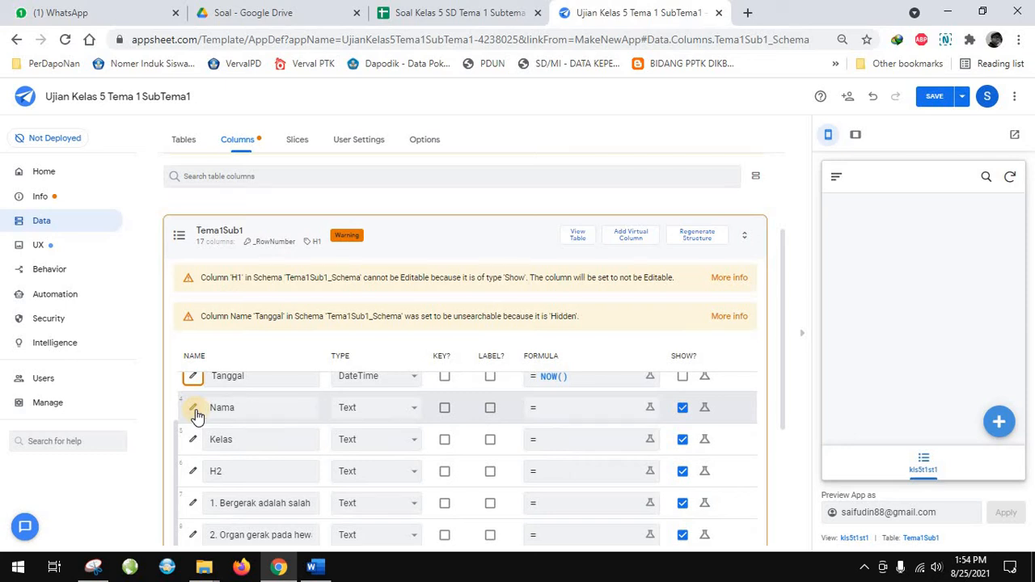
{"action": "left_click", "coordinate": [192, 407]}
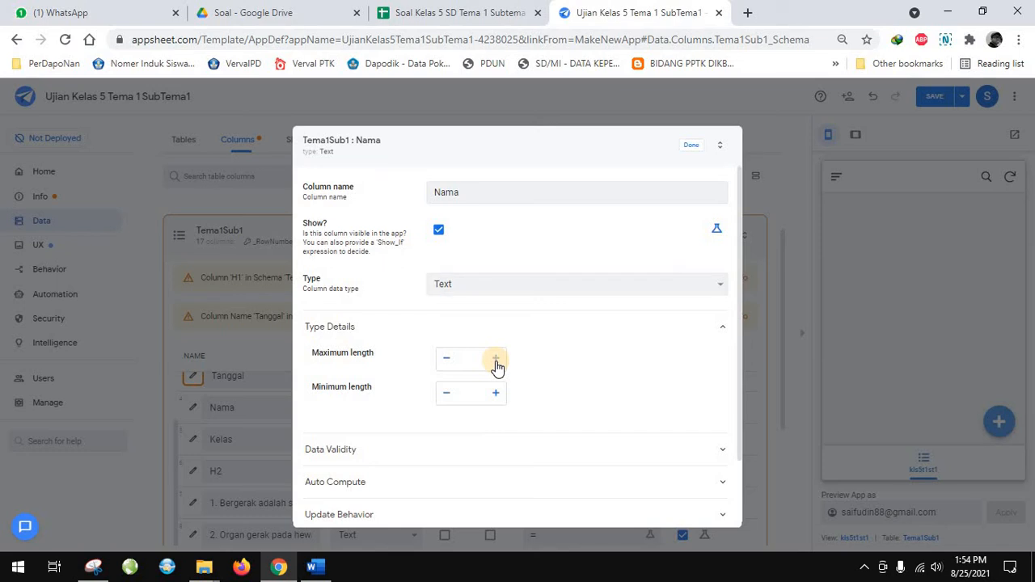
{"action": "scroll", "coordinate": [497, 366], "scroll_direction": "down", "scroll_amount": 1}
{"action": "scroll", "coordinate": [496, 366], "scroll_direction": "up", "scroll_amount": 1}
{"action": "left_click", "coordinate": [476, 286]}
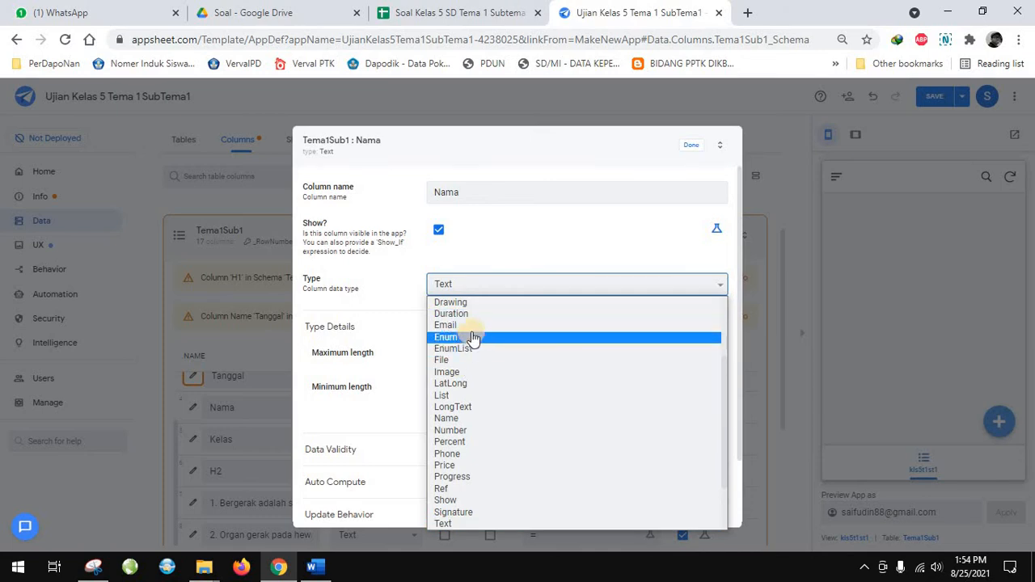
{"action": "left_click", "coordinate": [462, 336]}
{"action": "left_click", "coordinate": [454, 363]}
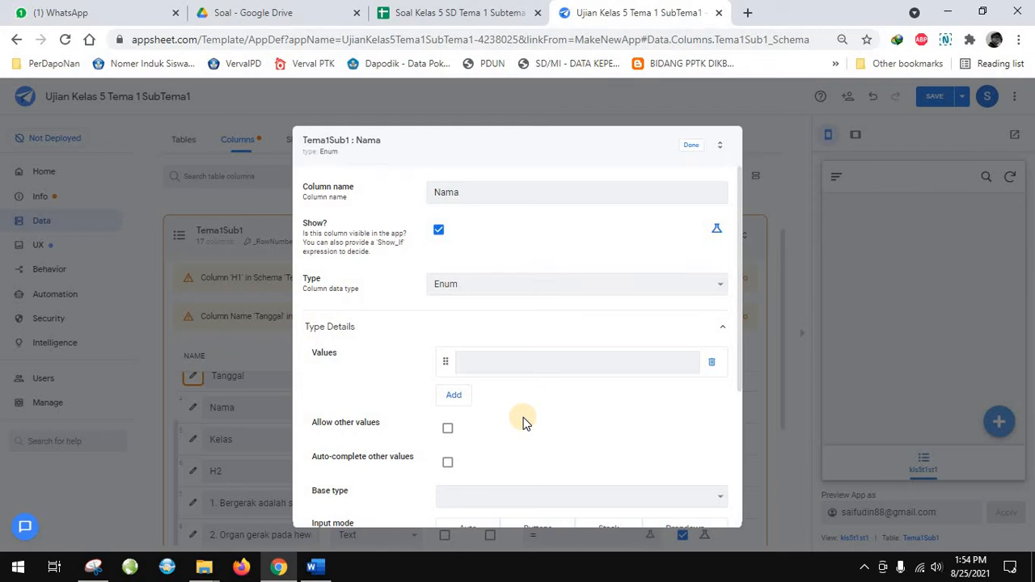
Set the Nama column's type back to Text and keep the column shown
{"action": "left_click", "coordinate": [469, 287]}
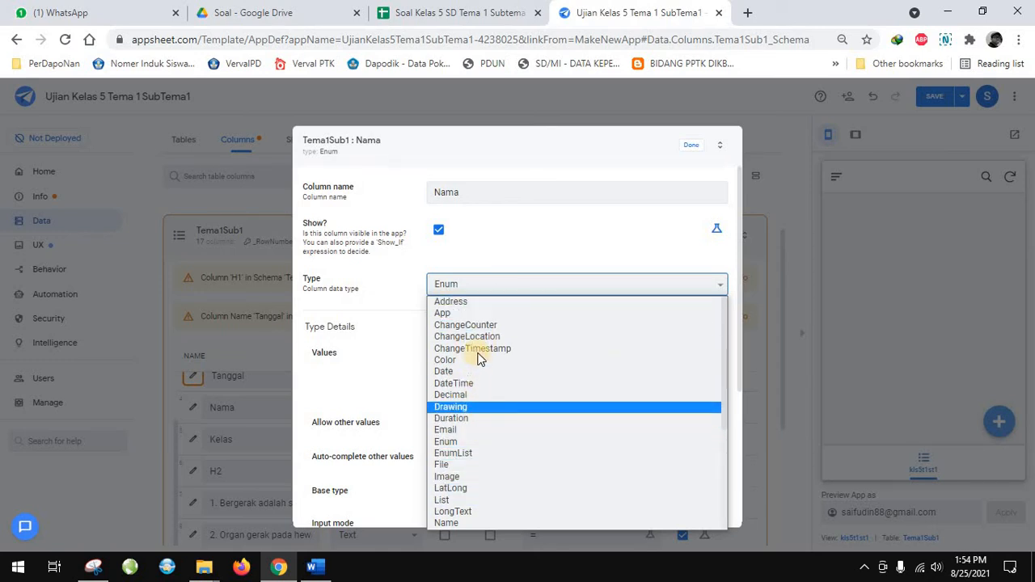
{"action": "scroll", "coordinate": [483, 459], "scroll_direction": "down", "scroll_amount": 3}
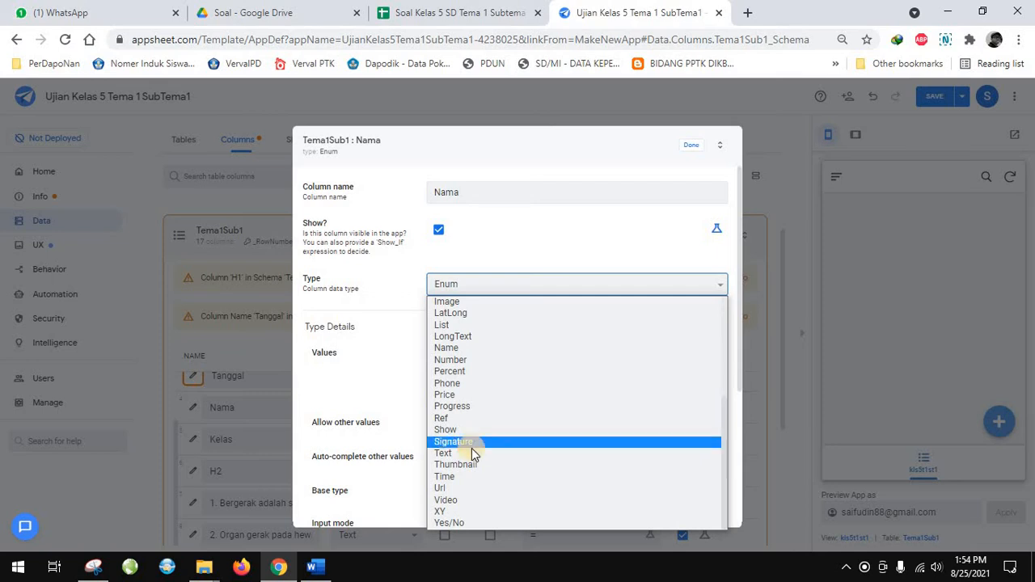
{"action": "left_click", "coordinate": [470, 454]}
{"action": "scroll", "coordinate": [564, 396], "scroll_direction": "down", "scroll_amount": 1}
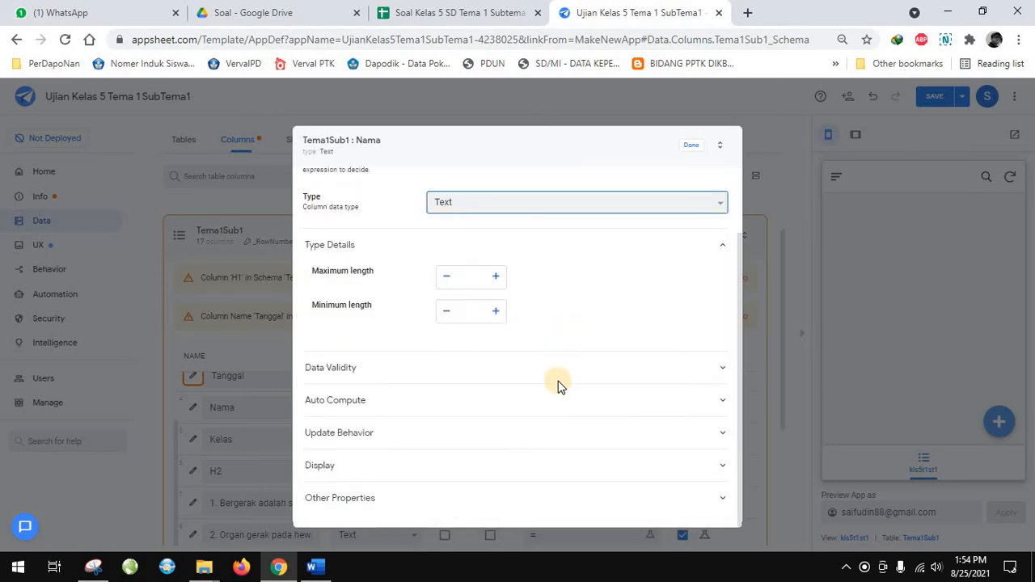
{"action": "scroll", "coordinate": [557, 386], "scroll_direction": "up", "scroll_amount": 1}
{"action": "left_click", "coordinate": [439, 231]}
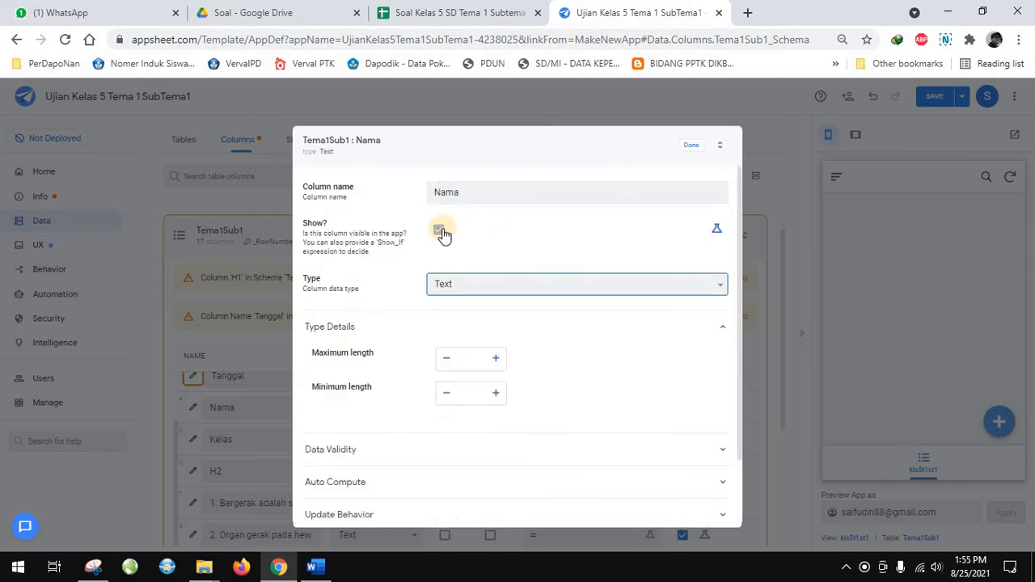
Finish the Nama column's settings and set the Kelas column's type to Number
{"action": "left_click", "coordinate": [688, 147]}
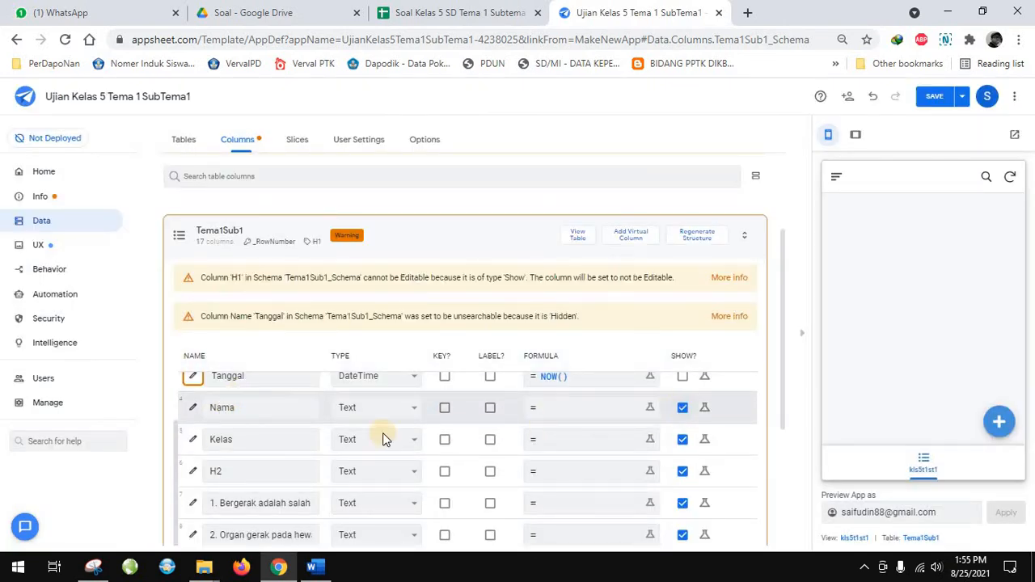
{"action": "left_click", "coordinate": [194, 443]}
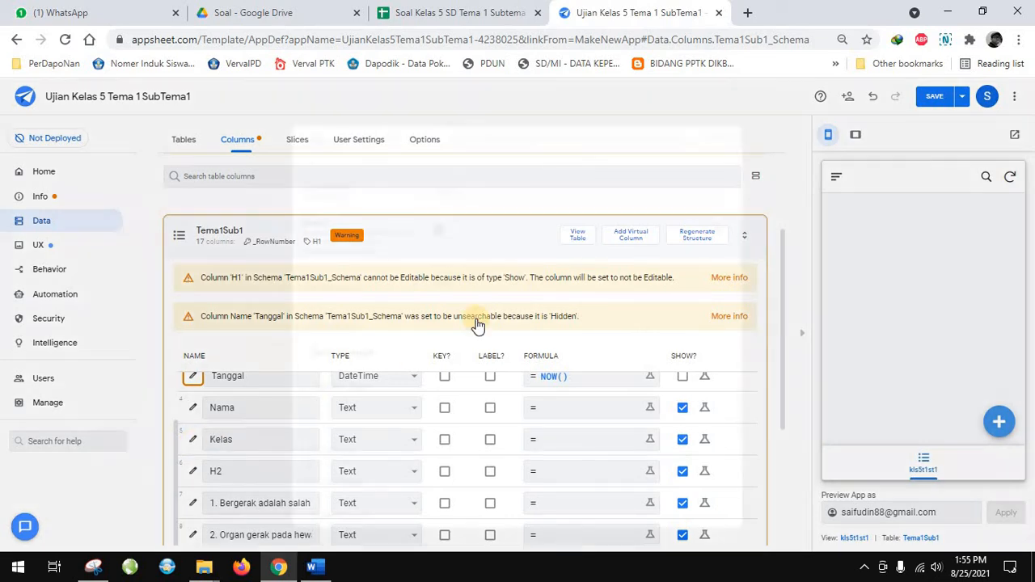
{"action": "left_click", "coordinate": [513, 285]}
{"action": "scroll", "coordinate": [496, 336], "scroll_direction": "up", "scroll_amount": 1}
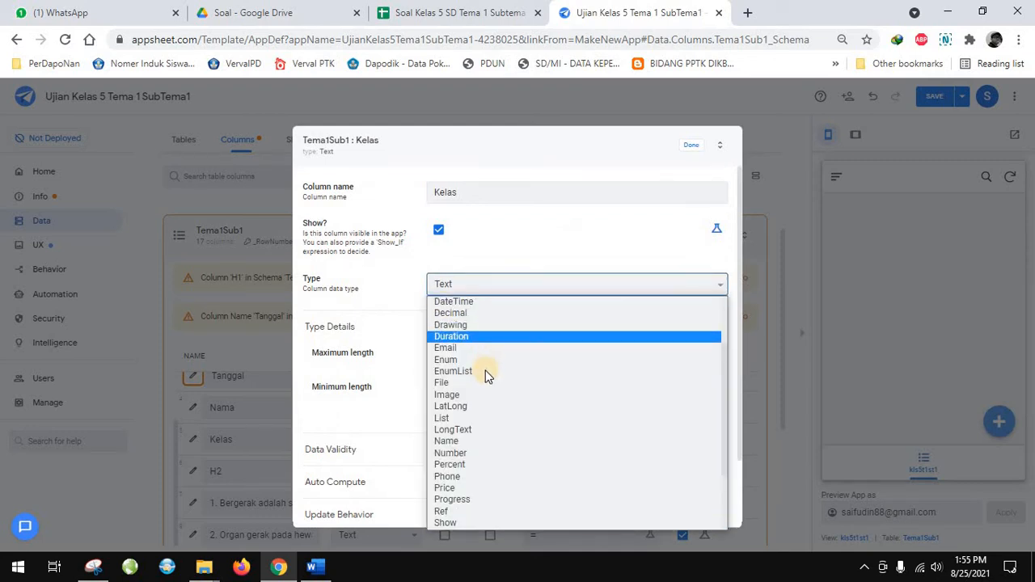
{"action": "scroll", "coordinate": [495, 439], "scroll_direction": "up", "scroll_amount": 1}
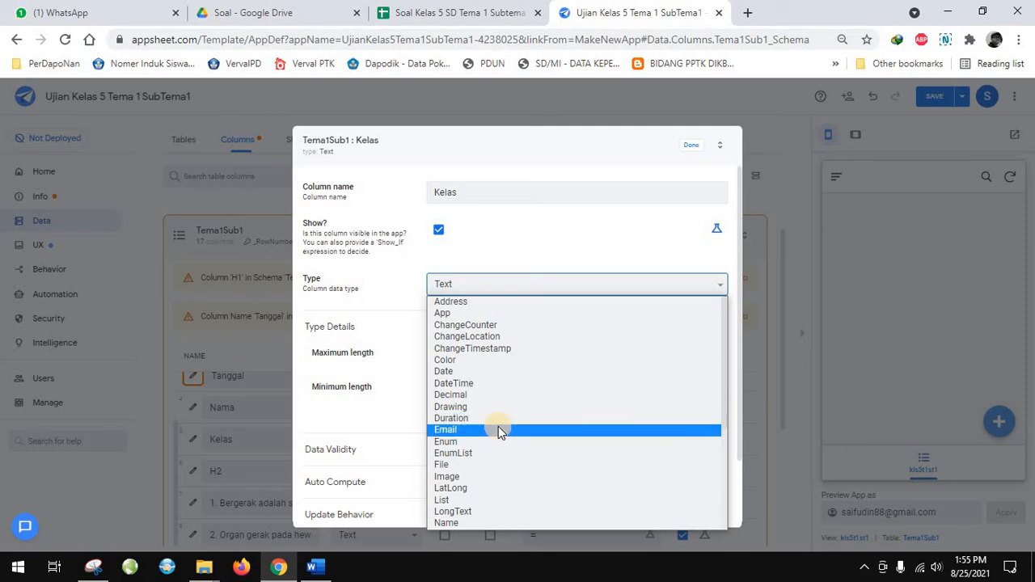
{"action": "scroll", "coordinate": [498, 426], "scroll_direction": "down", "scroll_amount": 3}
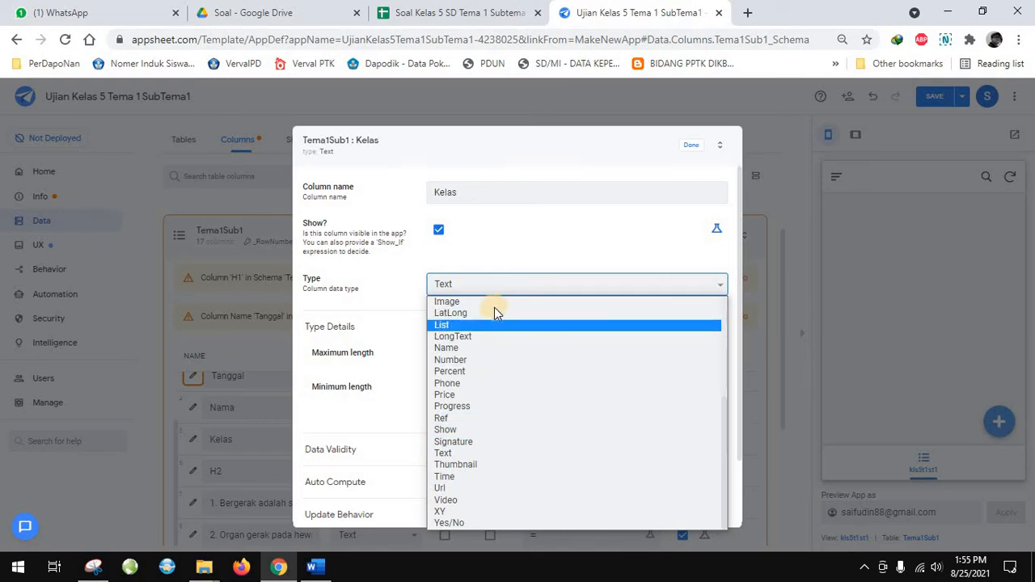
{"action": "left_click", "coordinate": [479, 357]}
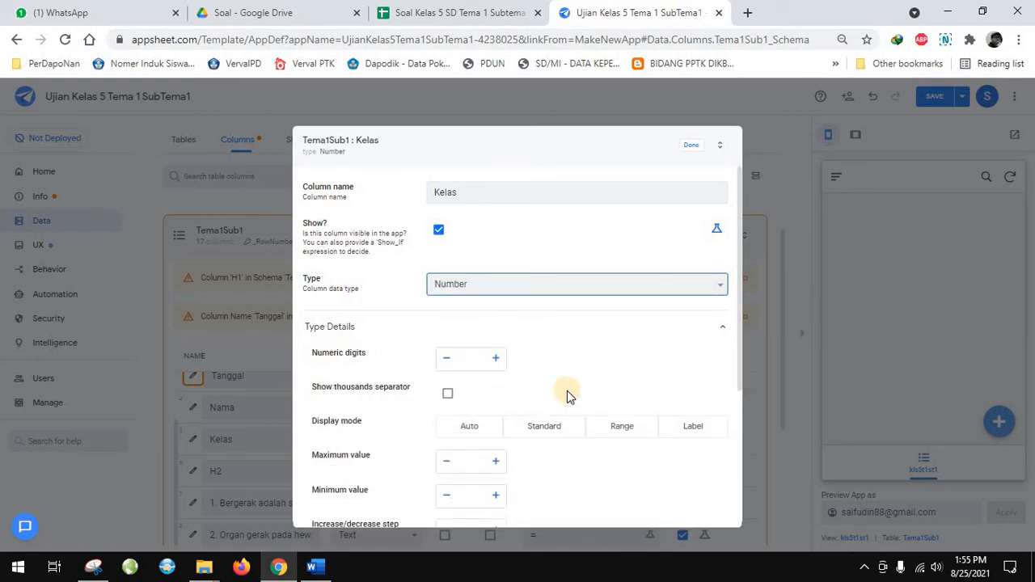
{"action": "scroll", "coordinate": [578, 388], "scroll_direction": "down", "scroll_amount": 3}
{"action": "scroll", "coordinate": [578, 389], "scroll_direction": "up", "scroll_amount": 3}
{"action": "left_click", "coordinate": [689, 146]}
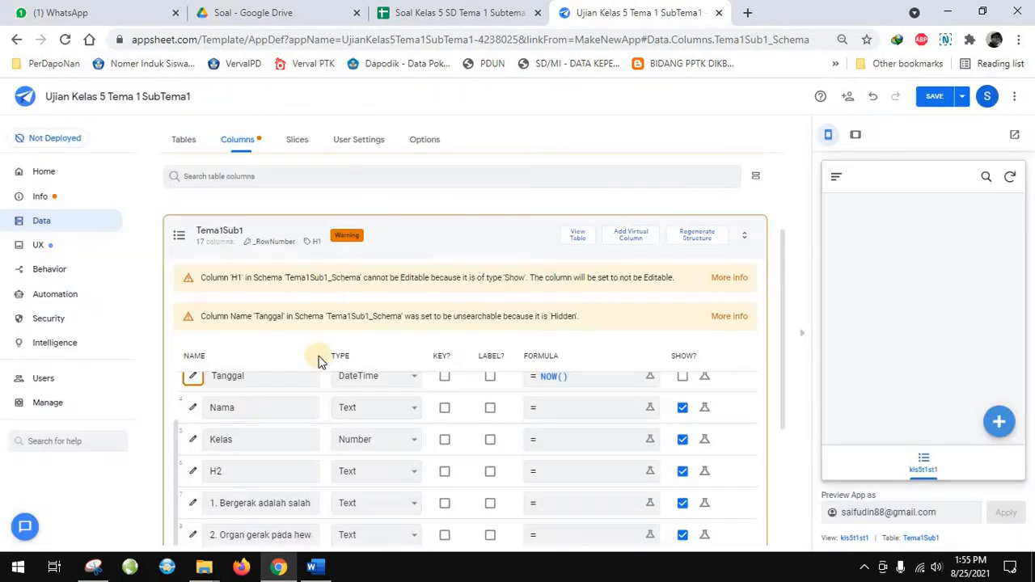
Set the H2 column's type to Show and its category to Page_Header
{"action": "left_click", "coordinate": [193, 471]}
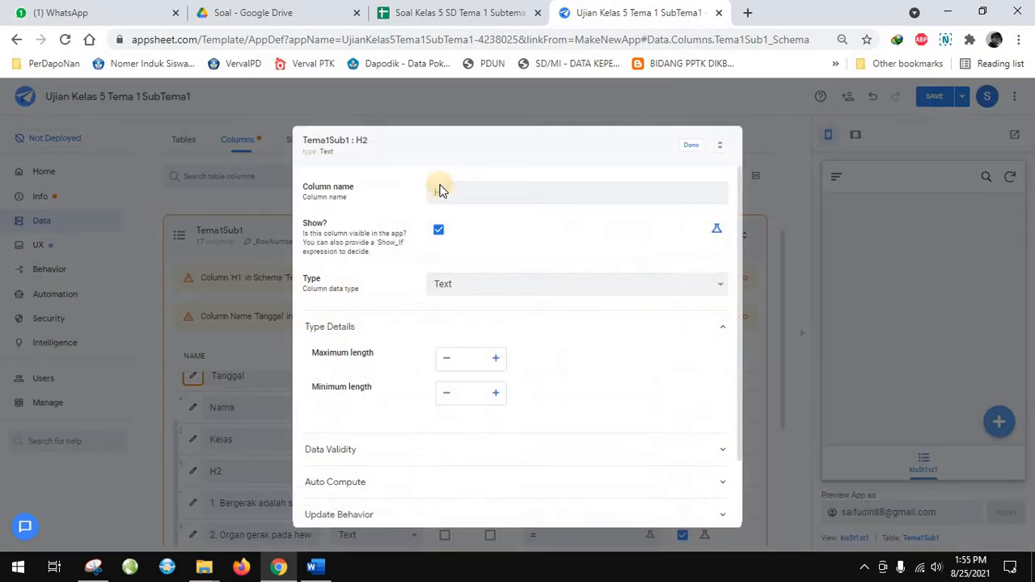
{"action": "left_click", "coordinate": [443, 288]}
{"action": "scroll", "coordinate": [466, 421], "scroll_direction": "up", "scroll_amount": 5}
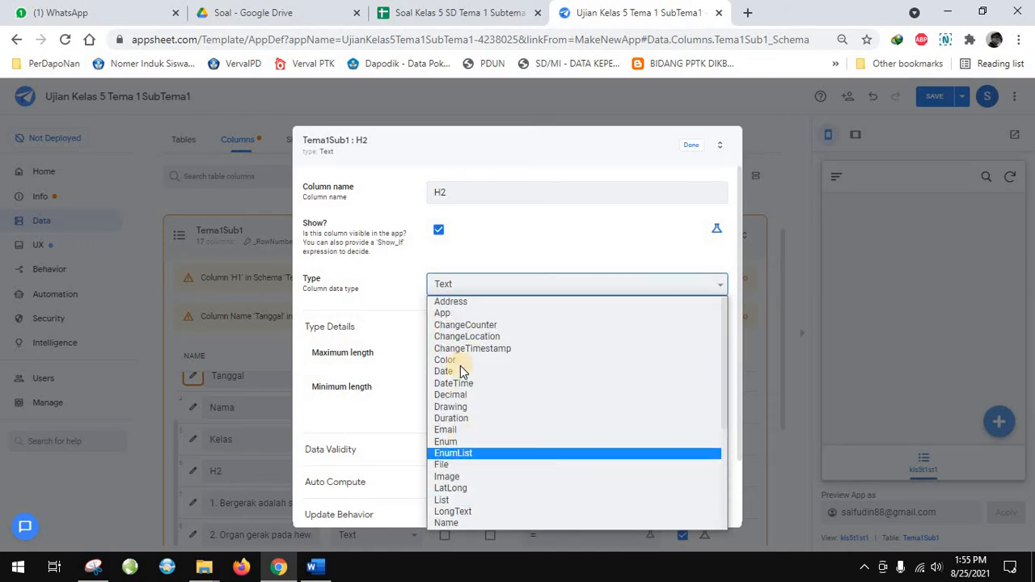
{"action": "scroll", "coordinate": [457, 396], "scroll_direction": "down", "scroll_amount": 5}
{"action": "left_click", "coordinate": [446, 429]}
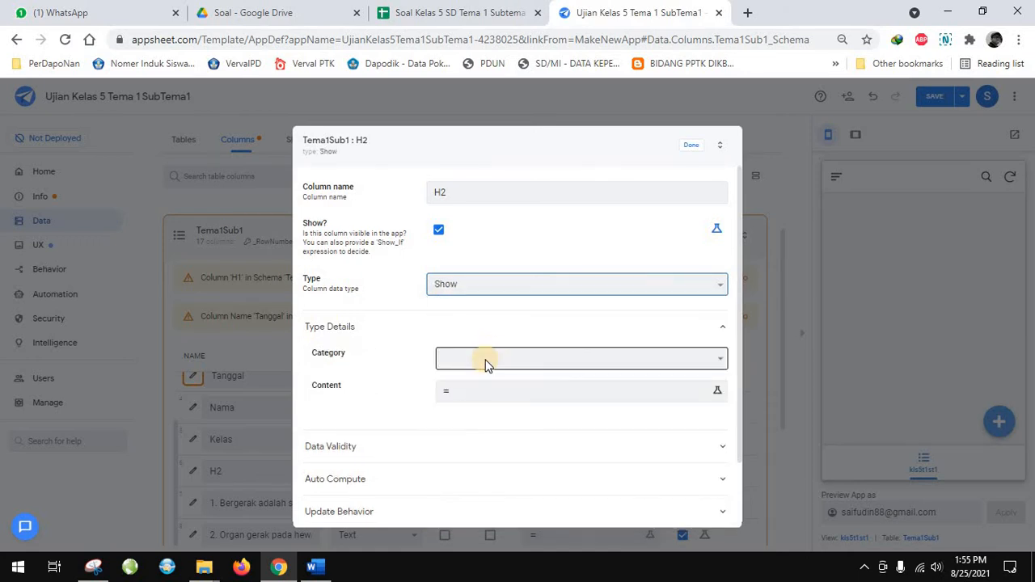
{"action": "left_click", "coordinate": [485, 364]}
{"action": "left_click", "coordinate": [478, 386]}
Set the H2 column's content to the quoted text constant "Soal Piihan Ganda" and finish its settings
{"action": "left_click", "coordinate": [478, 393]}
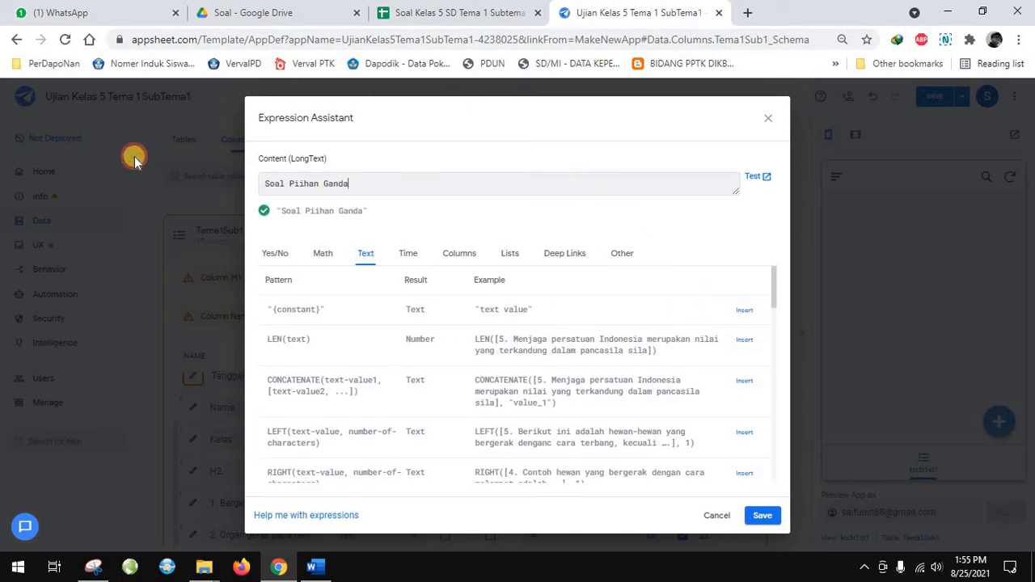
{"action": "key", "text": "ctrl+a"}
{"action": "key", "text": "BackSpace"}
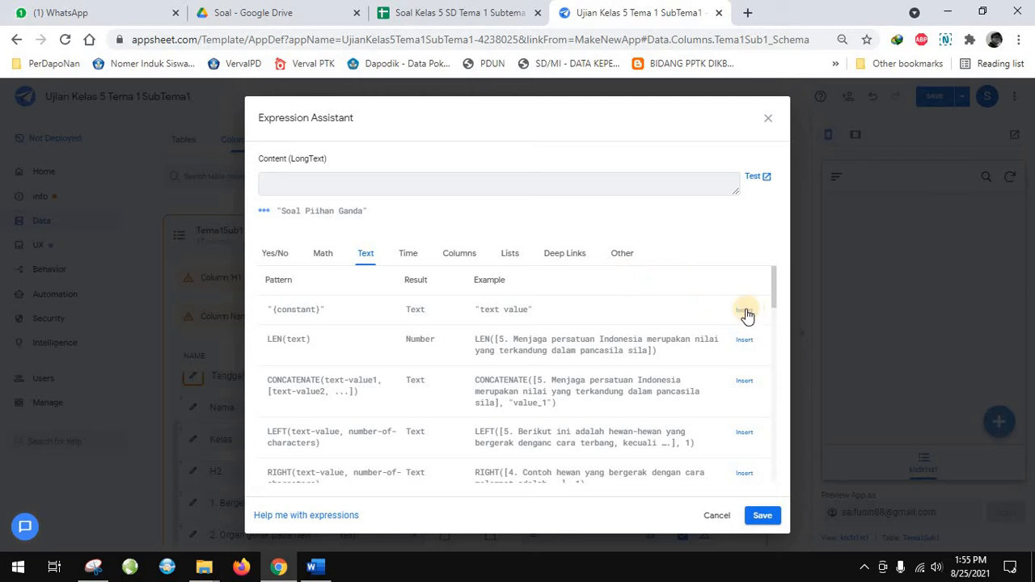
{"action": "left_click", "coordinate": [743, 309]}
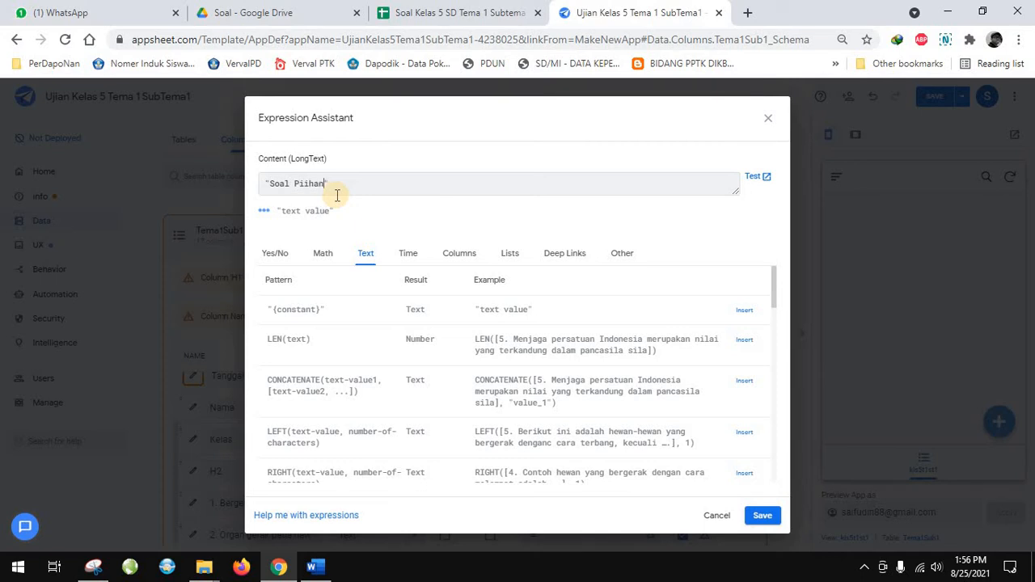
{"action": "type", "text": "anda"}
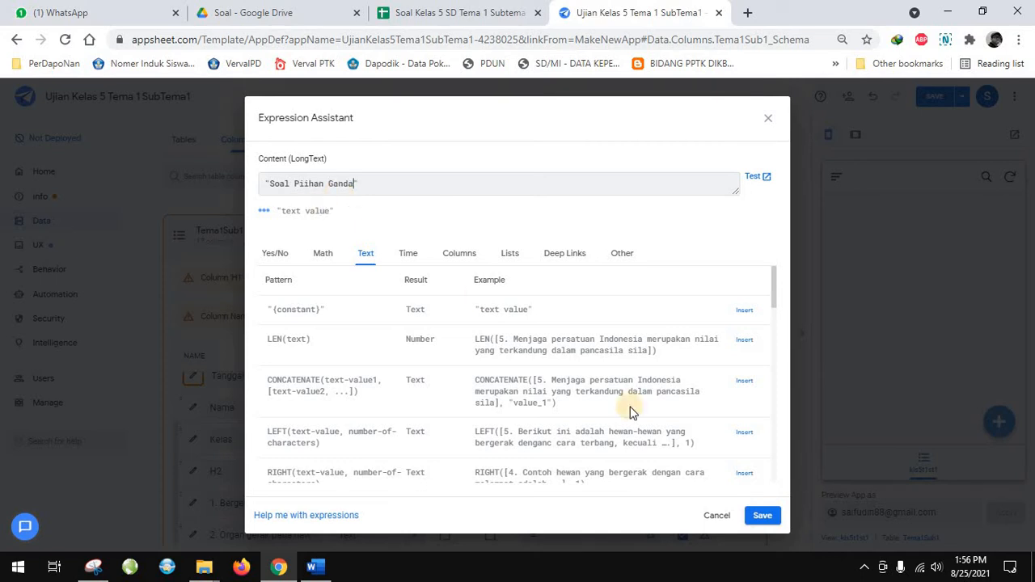
{"action": "left_click", "coordinate": [761, 517]}
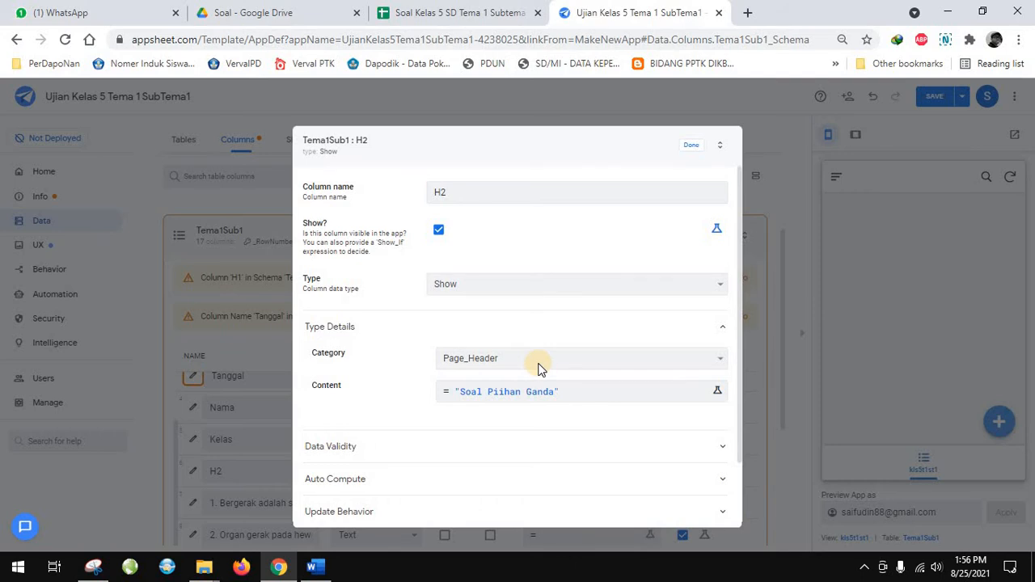
{"action": "scroll", "coordinate": [638, 462], "scroll_direction": "down", "scroll_amount": 1}
{"action": "left_click", "coordinate": [691, 147]}
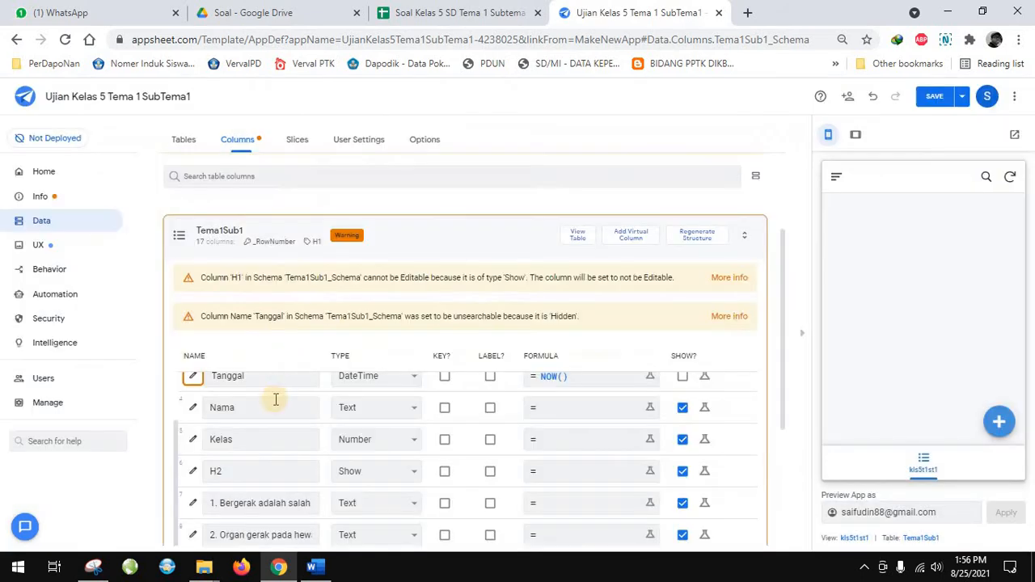
Set the type of the column "1. Bergerak adalah salah satu dari ...." to Enum and add a value entry
{"action": "scroll", "coordinate": [275, 473], "scroll_direction": "down", "scroll_amount": 1}
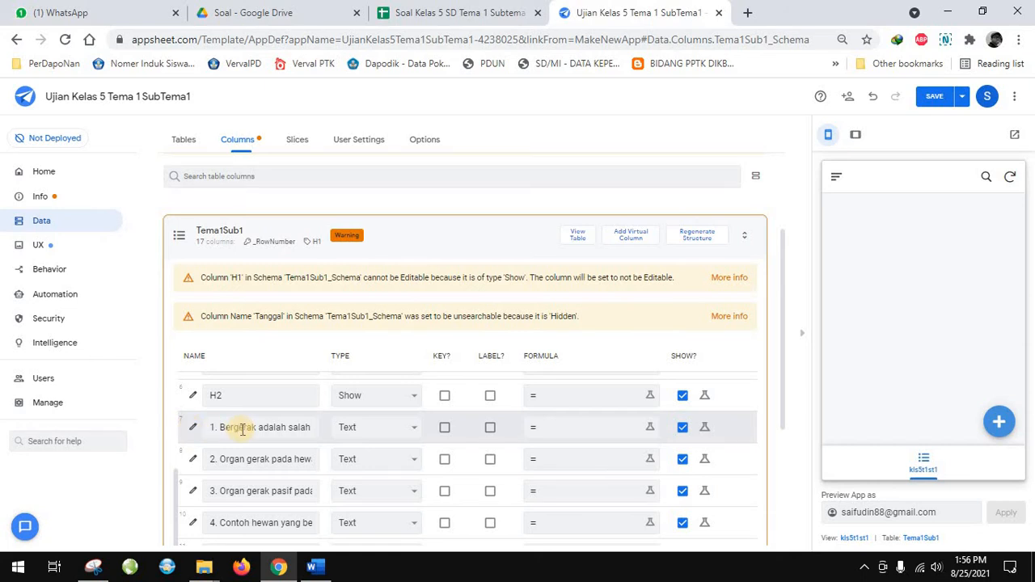
{"action": "left_click", "coordinate": [312, 566]}
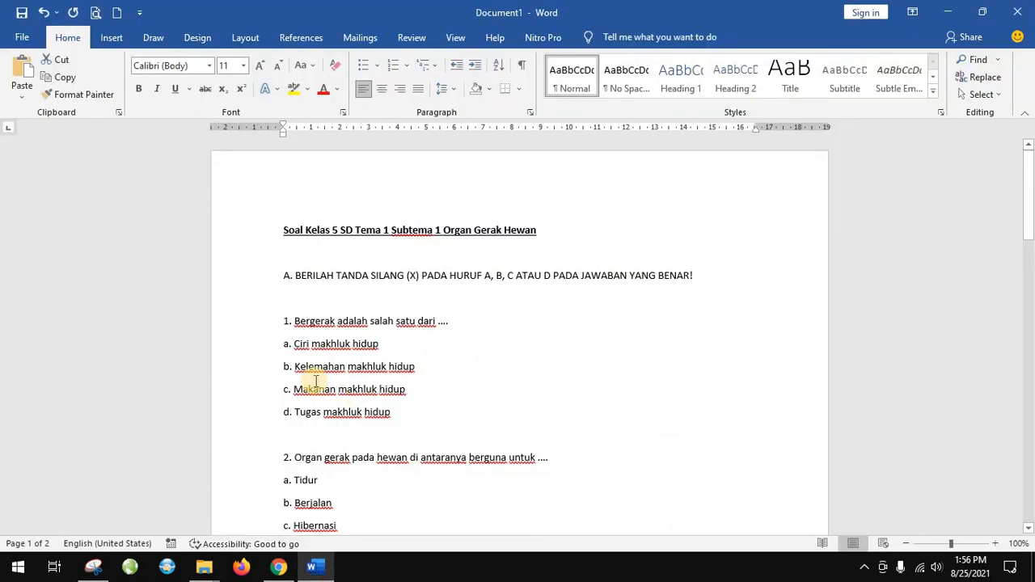
{"action": "left_click", "coordinate": [278, 565]}
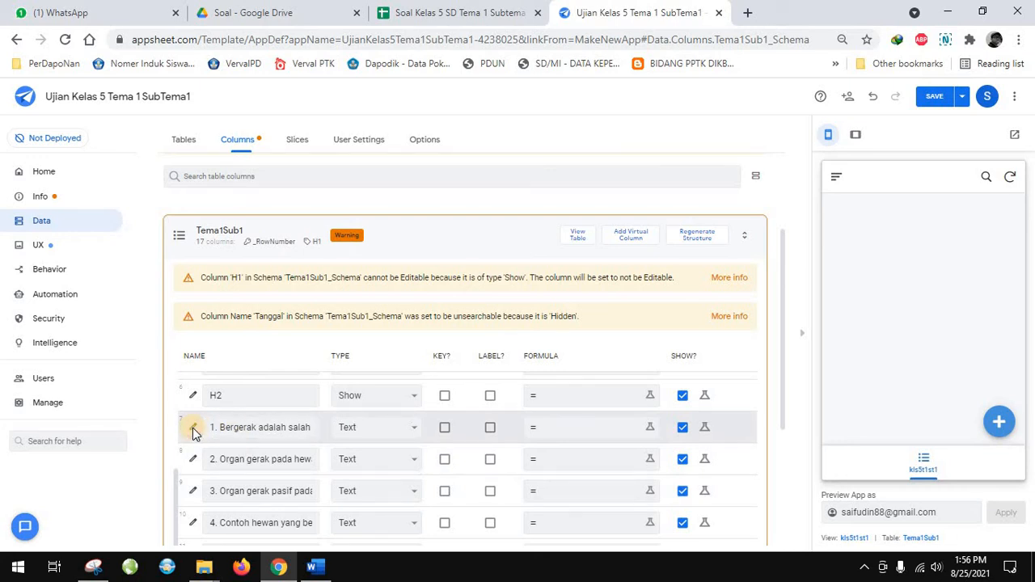
{"action": "left_click", "coordinate": [194, 429]}
{"action": "left_click", "coordinate": [496, 287]}
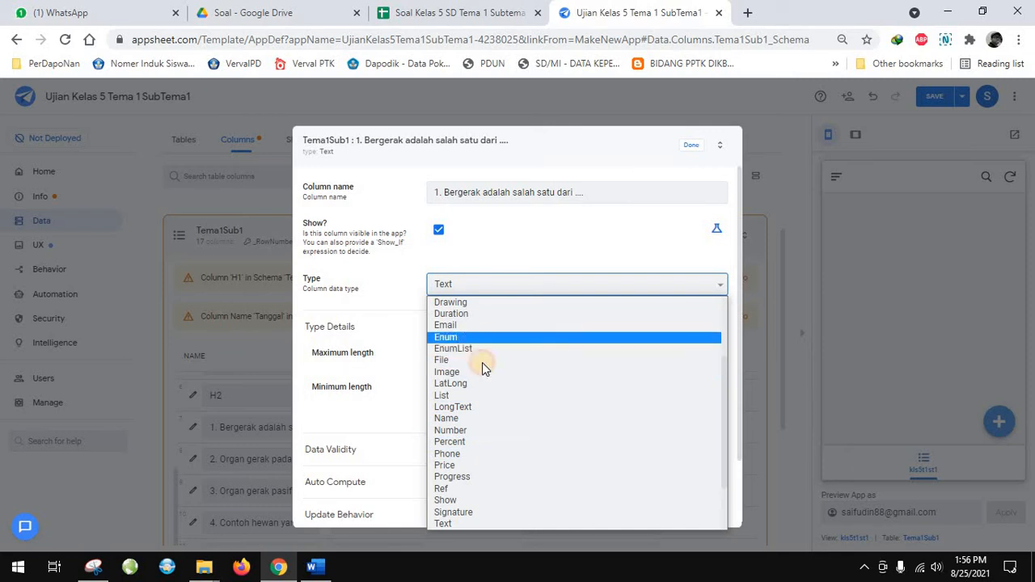
{"action": "left_click", "coordinate": [477, 338]}
{"action": "left_click", "coordinate": [452, 364]}
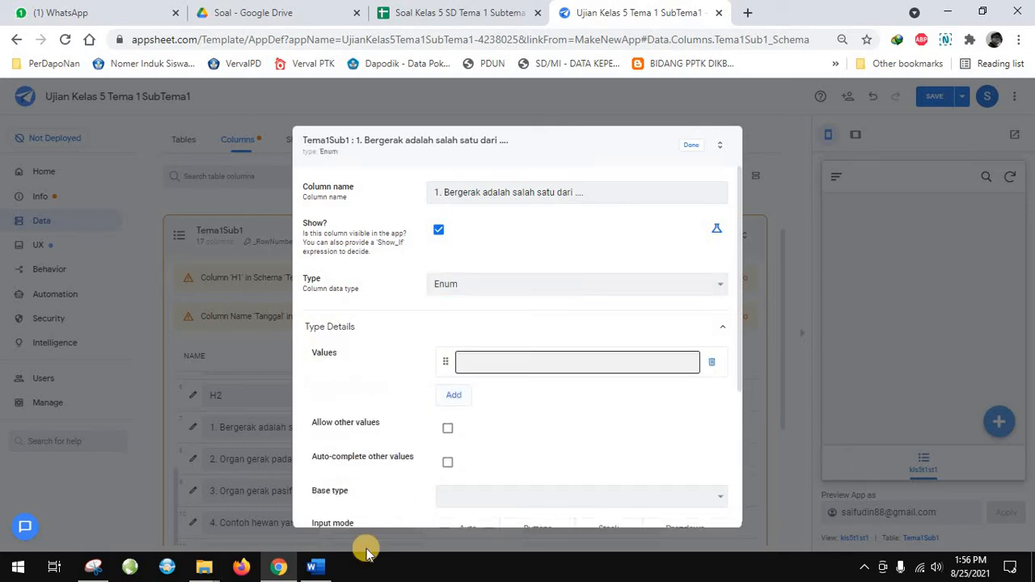
Copy answer "a. Ciri makhluk hidup" from the Word document into the first Enum value of question 1 in AppSheet
{"action": "left_click", "coordinate": [318, 568]}
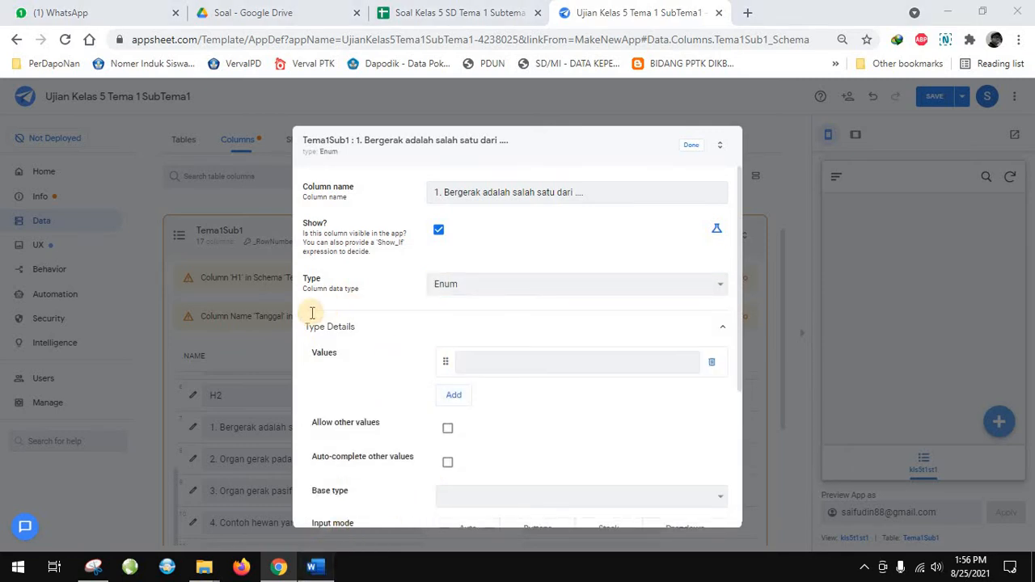
{"action": "left_click_drag", "start_coordinate": [369, 322], "coordinate": [295, 323]}
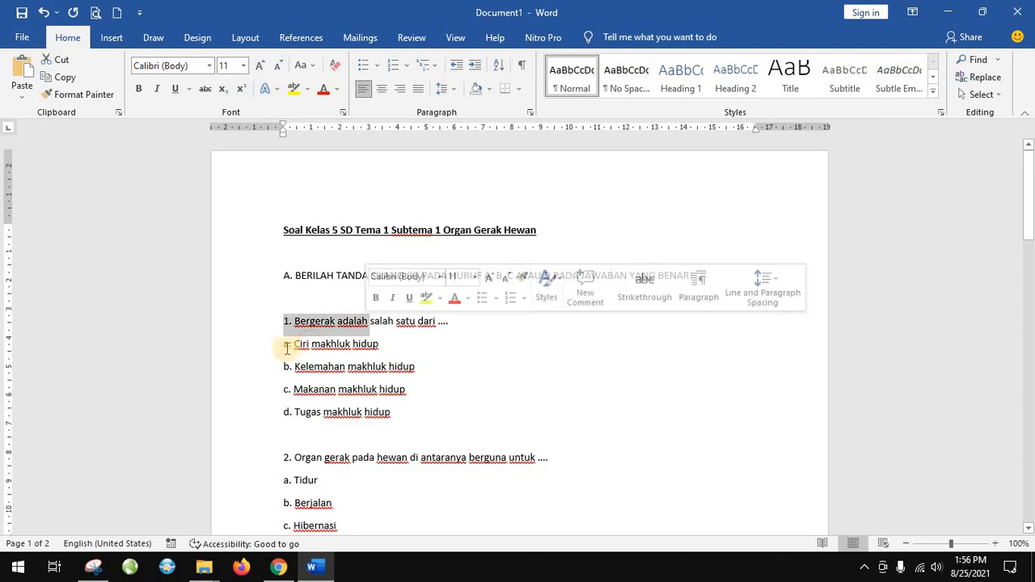
{"action": "left_click", "coordinate": [284, 345]}
{"action": "triple_click", "coordinate": [372, 344]}
{"action": "key", "text": "ctrl+c"}
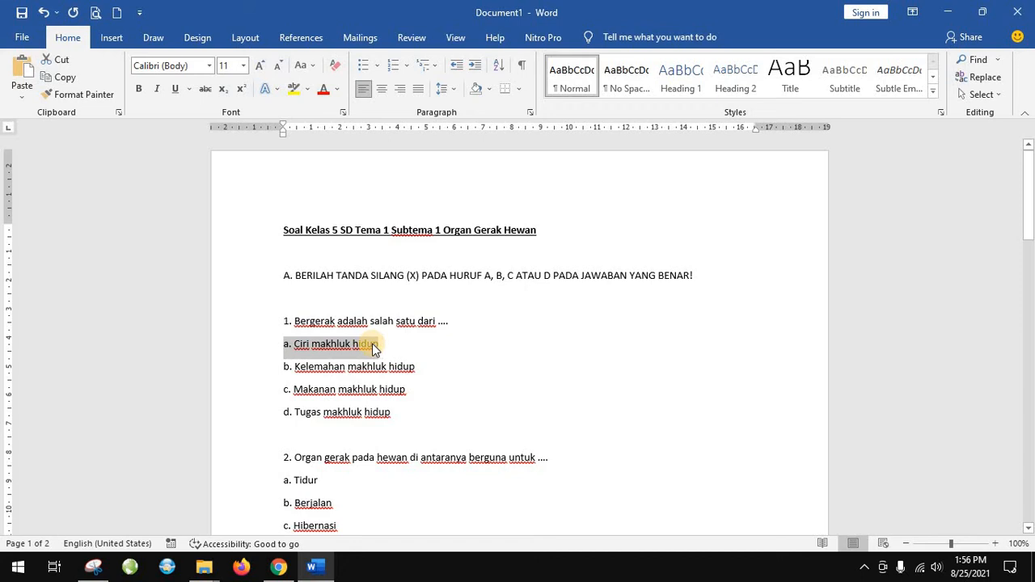
{"action": "left_click", "coordinate": [278, 568]}
{"action": "left_click", "coordinate": [459, 355]}
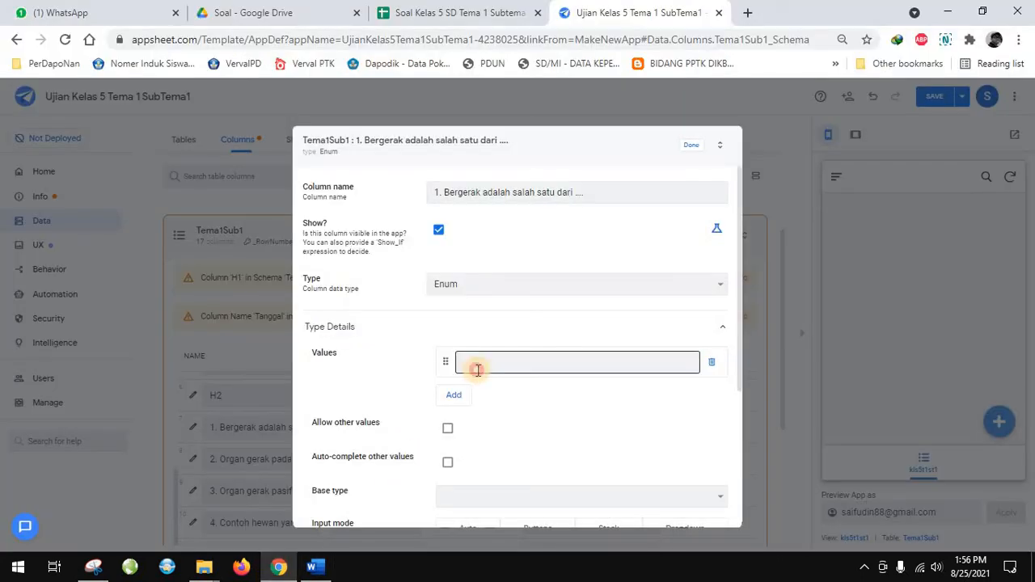
{"action": "key", "text": "ctrl+v"}
Add a second Enum value to question 1 with "b. Kelemahan makhluk hidup" copied from the Word document
{"action": "left_click", "coordinate": [453, 398]}
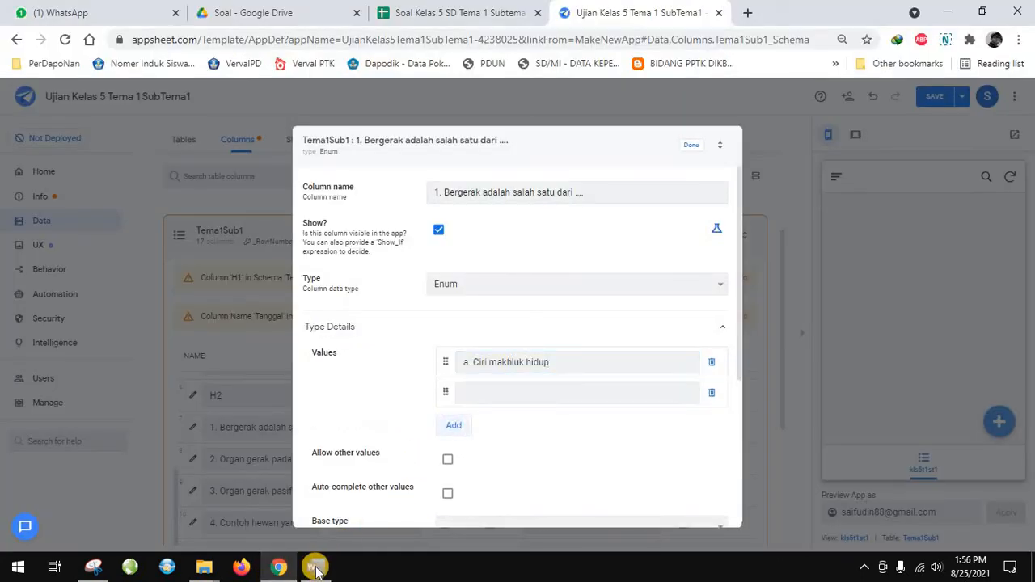
{"action": "left_click", "coordinate": [312, 566]}
{"action": "triple_click", "coordinate": [413, 366]}
{"action": "key", "text": "ctrl+c"}
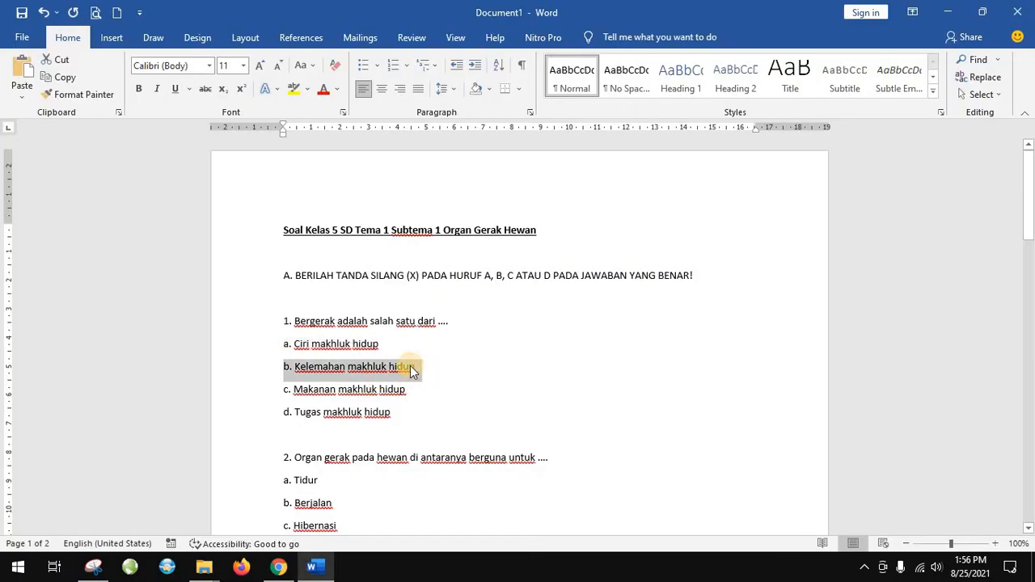
{"action": "left_click", "coordinate": [278, 566]}
{"action": "key", "text": "ctrl+v"}
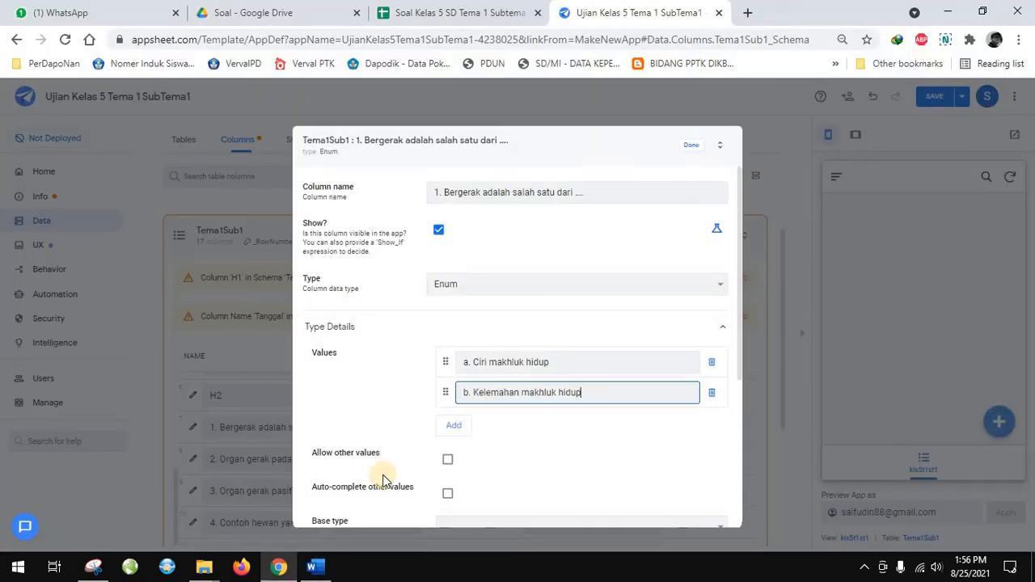
Add a third Enum value to question 1 with "c. Makanan makhluk hidup" copied from the Word document
{"action": "key", "text": "Return"}
{"action": "left_click", "coordinate": [315, 566]}
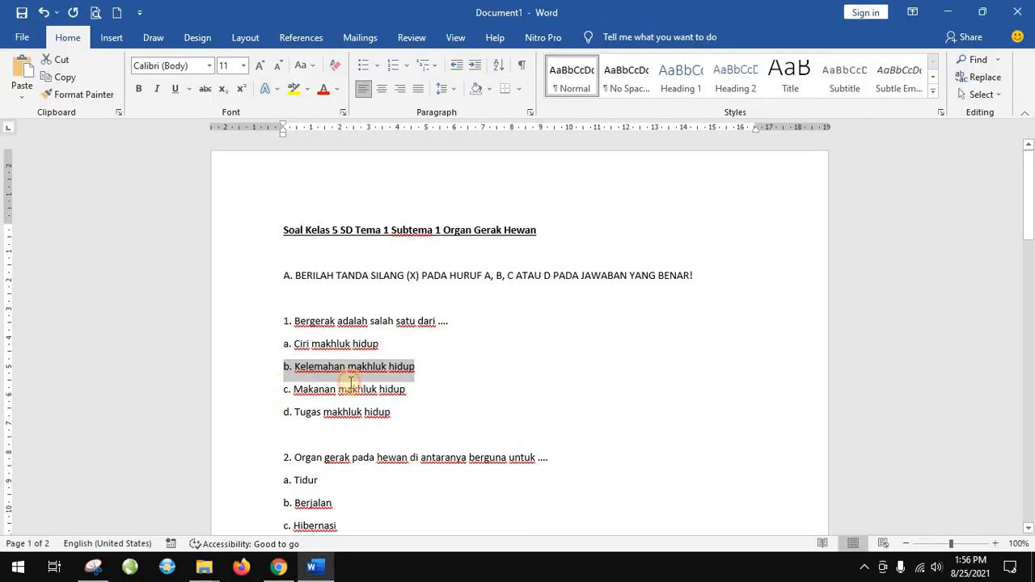
{"action": "triple_click", "coordinate": [397, 389]}
{"action": "key", "text": "ctrl+c"}
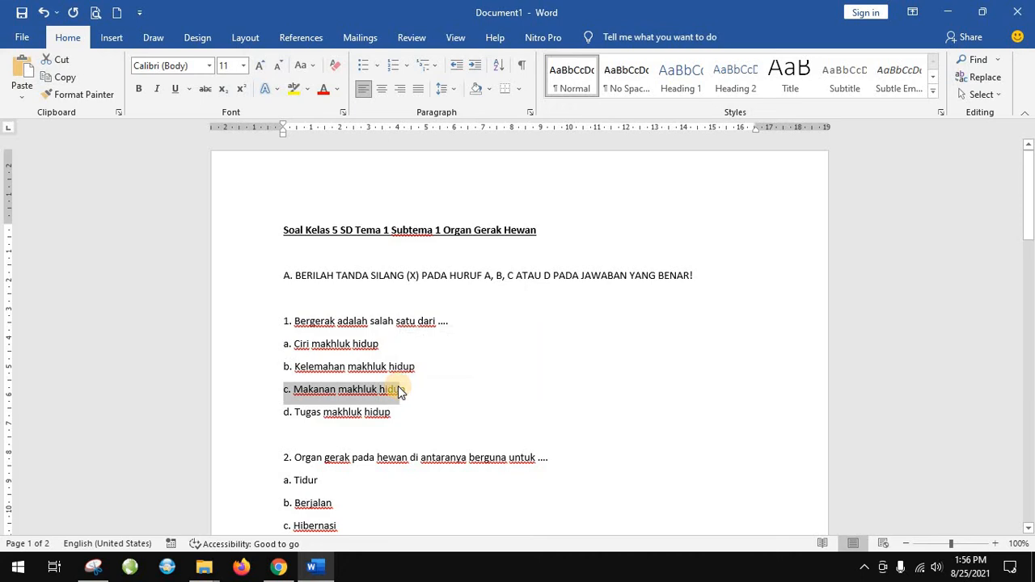
{"action": "left_click", "coordinate": [278, 566]}
{"action": "key", "text": "ctrl+v"}
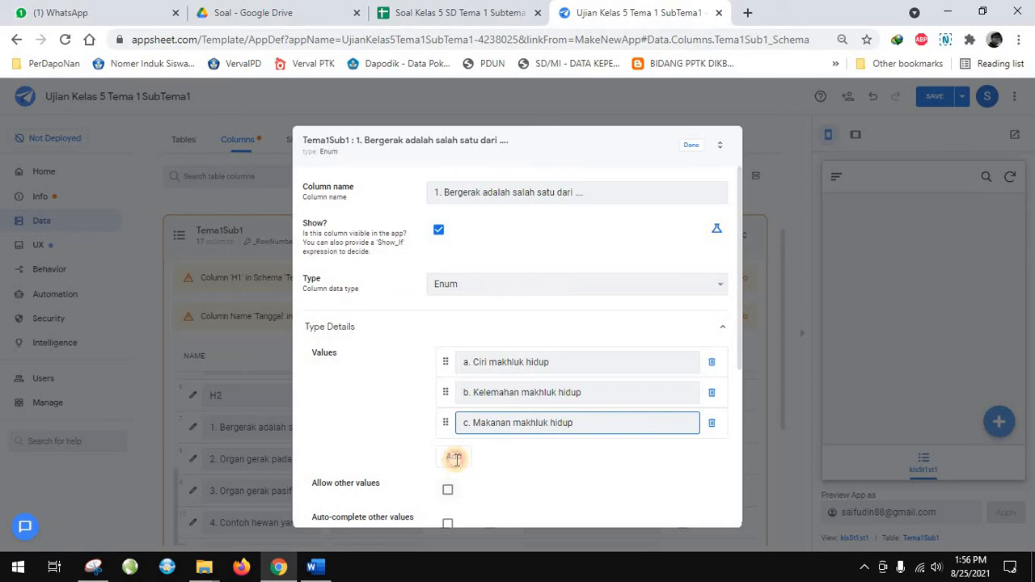
Add a fourth Enum value to question 1 with "d. Tugas makhluk hidup" copied from the Word document
{"action": "key", "text": "Return"}
{"action": "scroll", "coordinate": [455, 456], "scroll_direction": "down", "scroll_amount": 2}
{"action": "left_click", "coordinate": [315, 566]}
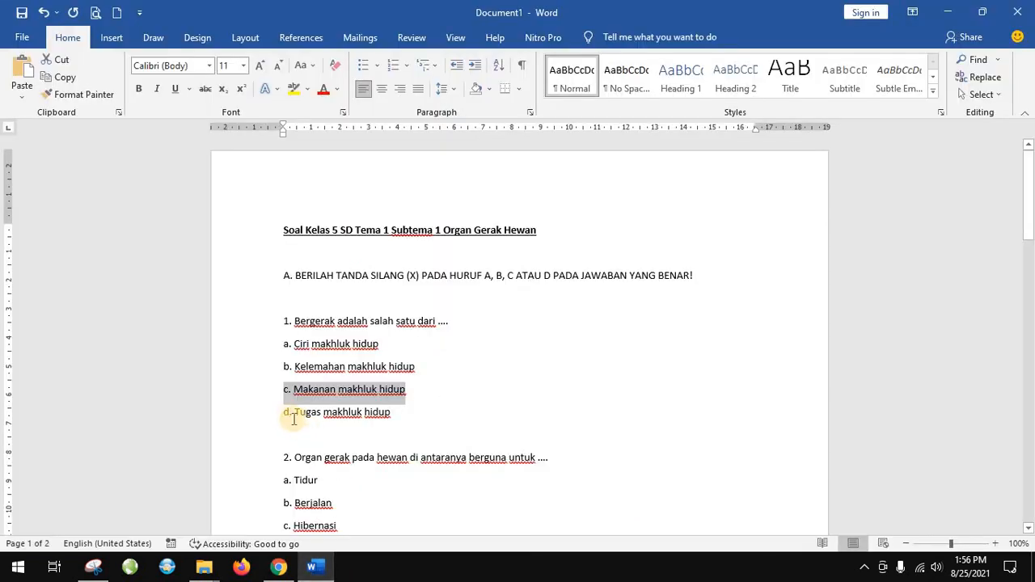
{"action": "triple_click", "coordinate": [379, 413]}
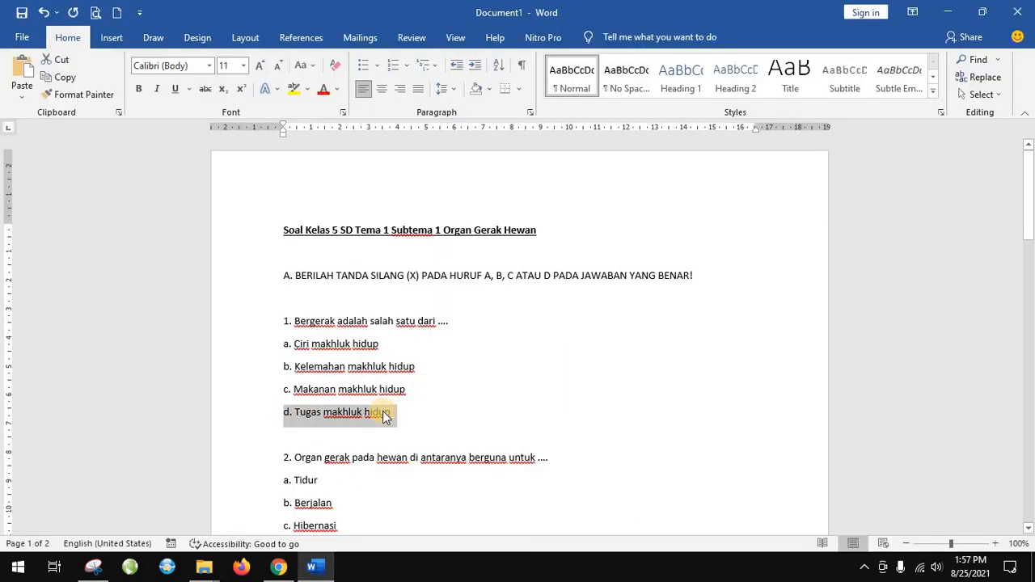
{"action": "key", "text": "ctrl+c"}
{"action": "left_click", "coordinate": [278, 566]}
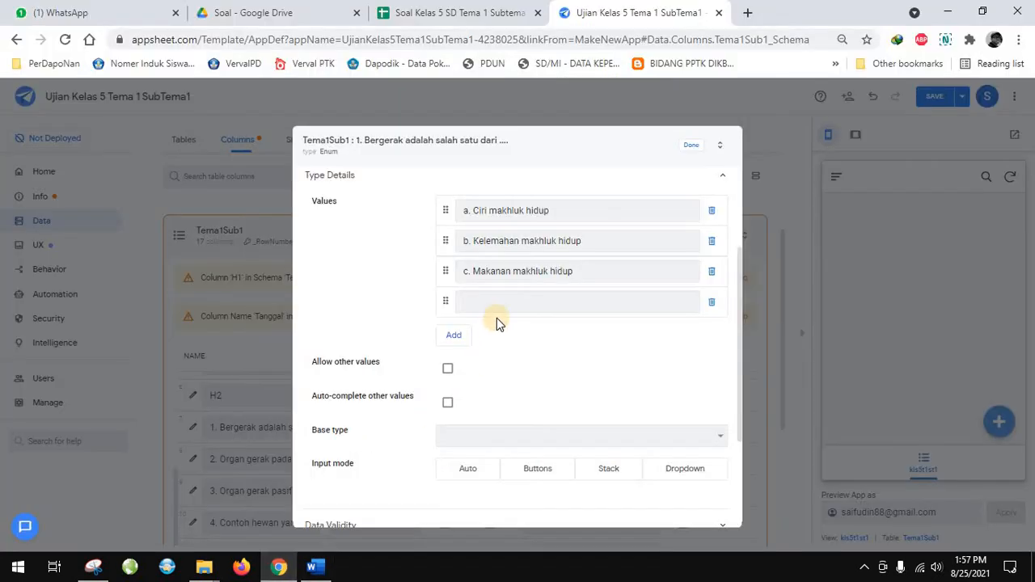
{"action": "left_click", "coordinate": [479, 304]}
{"action": "key", "text": "ctrl+v"}
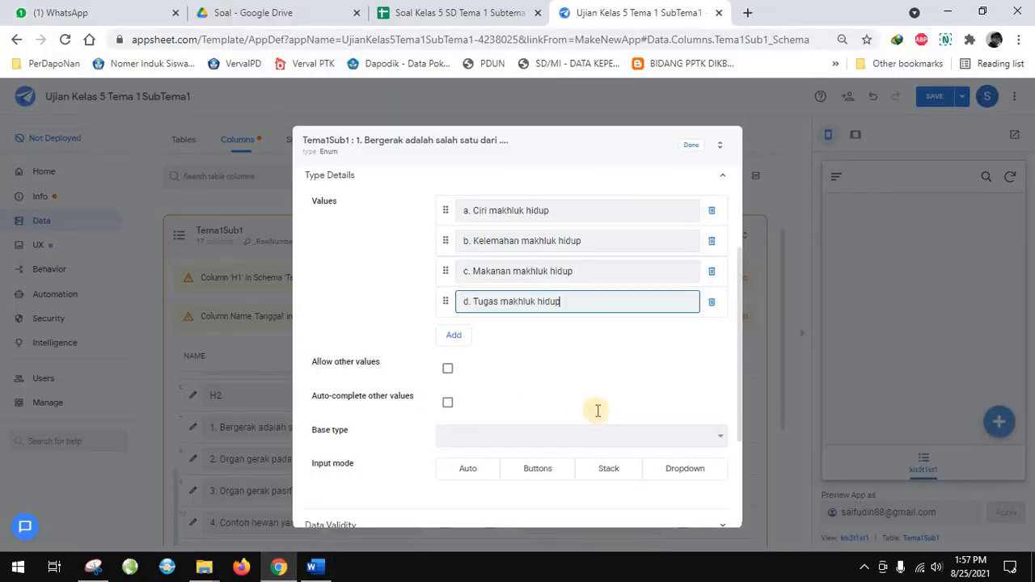
Close question 1's column settings and change question 2's column type to Enum
{"action": "scroll", "coordinate": [682, 165], "scroll_direction": "up", "scroll_amount": 2}
{"action": "left_click", "coordinate": [690, 149]}
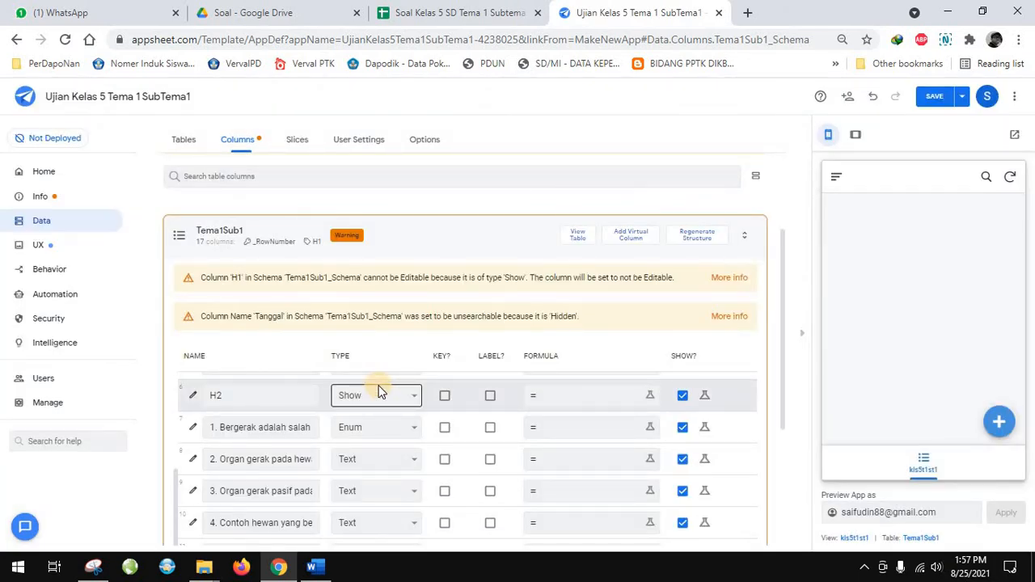
{"action": "scroll", "coordinate": [380, 390], "scroll_direction": "down", "scroll_amount": 1}
{"action": "scroll", "coordinate": [310, 467], "scroll_direction": "down", "scroll_amount": 1}
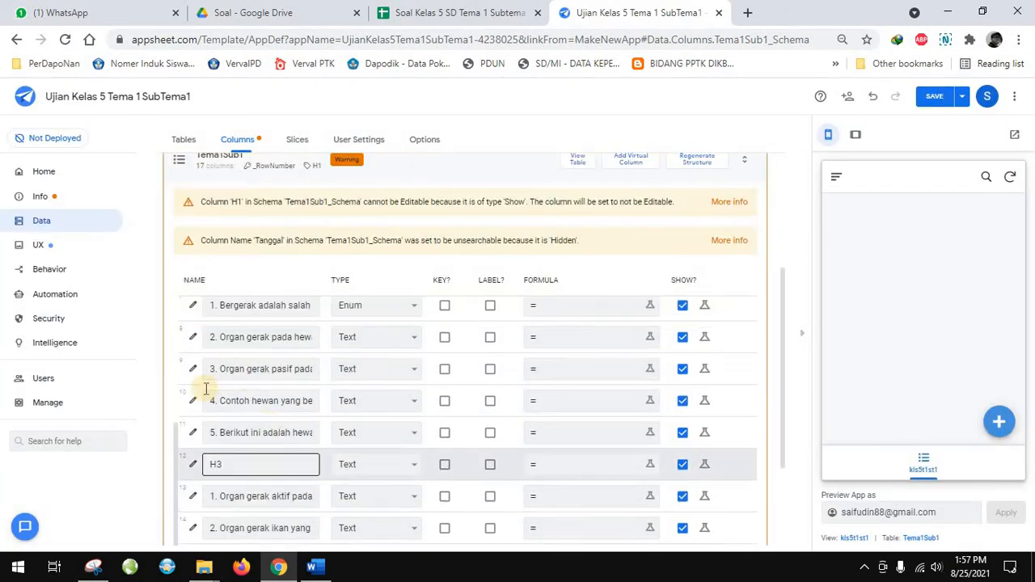
{"action": "scroll", "coordinate": [203, 385], "scroll_direction": "up", "scroll_amount": 1}
{"action": "left_click", "coordinate": [191, 413]}
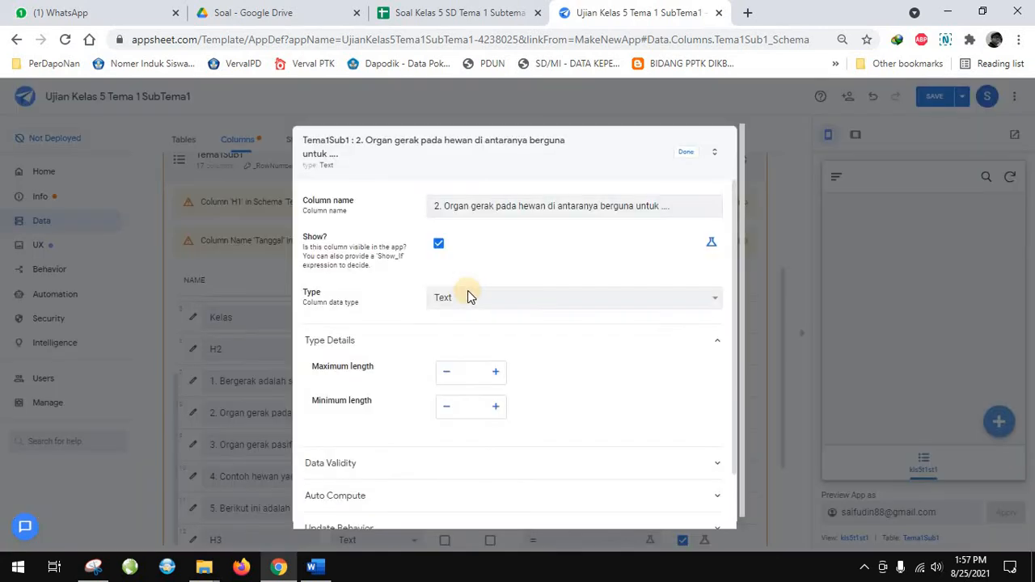
{"action": "left_click", "coordinate": [469, 297]}
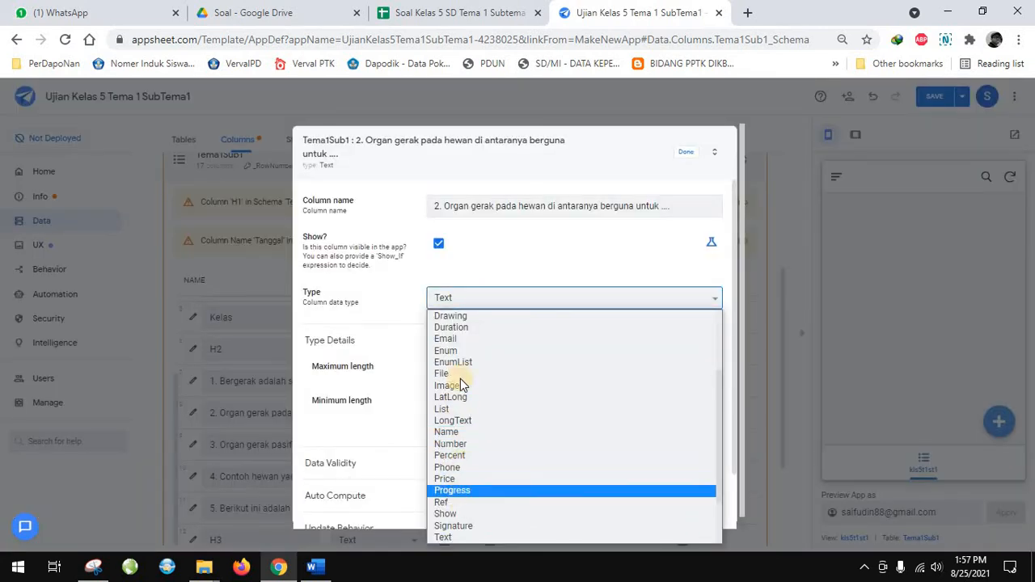
{"action": "left_click", "coordinate": [458, 350]}
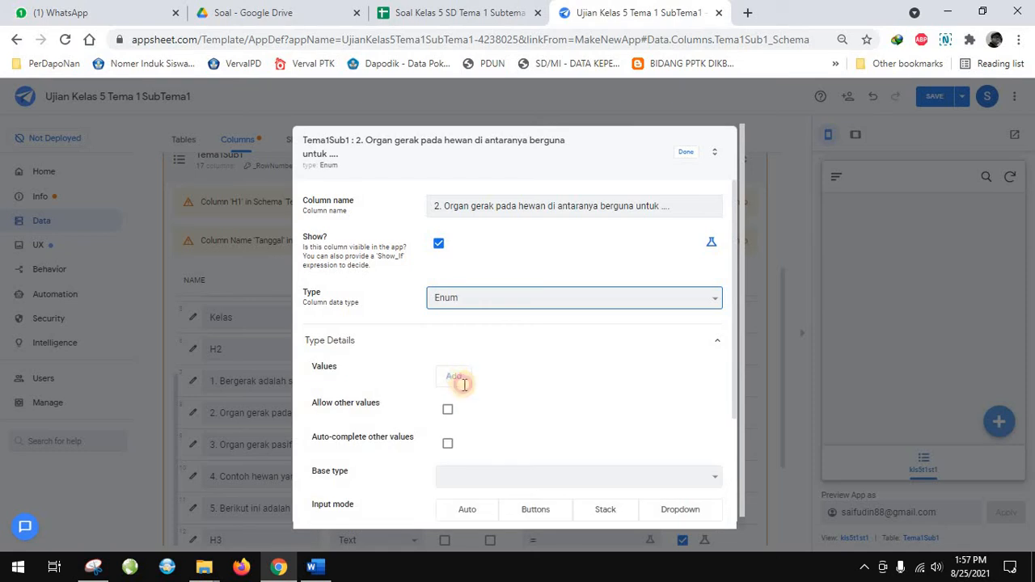
Copy answer "a. Tidur" from the Word document into the first Enum value of question 2 in AppSheet
{"action": "left_click", "coordinate": [315, 566]}
{"action": "scroll", "coordinate": [358, 418], "scroll_direction": "down", "scroll_amount": 3}
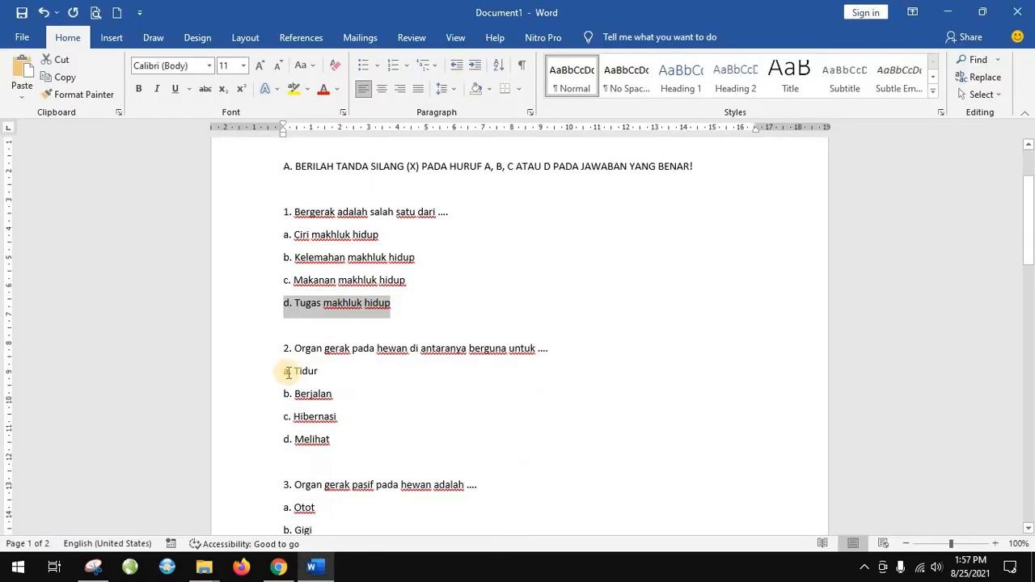
{"action": "left_click_drag", "start_coordinate": [284, 372], "coordinate": [315, 372]}
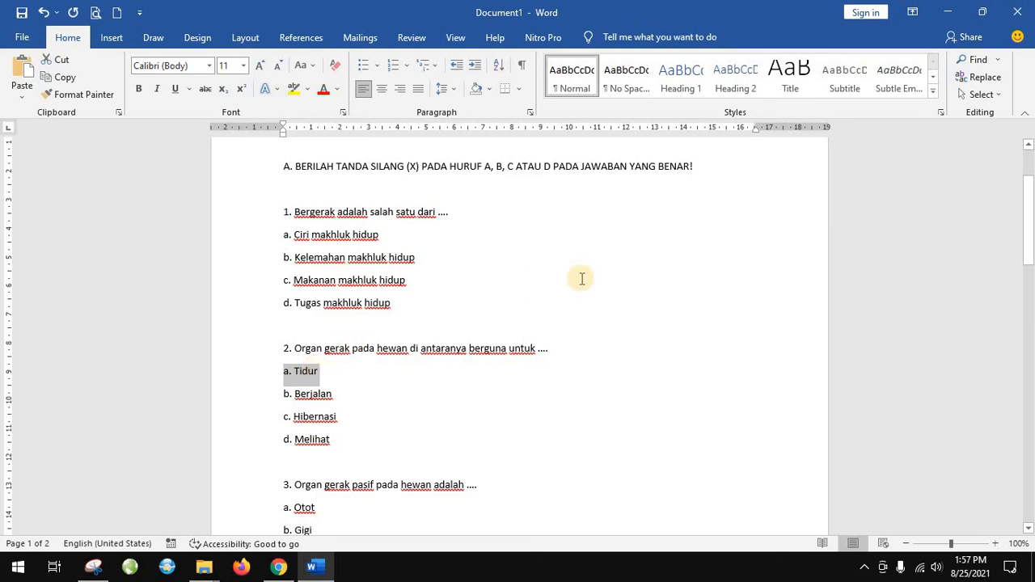
{"action": "left_click", "coordinate": [290, 568]}
{"action": "left_click", "coordinate": [472, 377]}
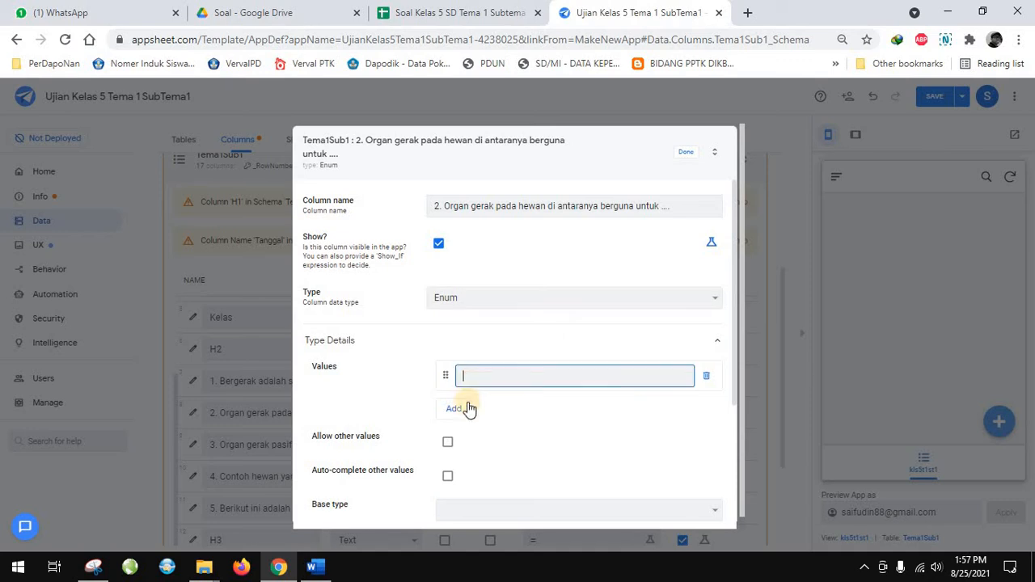
{"action": "key", "text": "ctrl+v"}
Add a second Enum value to question 2 with "b. Berjalan" copied from the Word document
{"action": "key", "text": "Return"}
{"action": "left_click", "coordinate": [317, 571]}
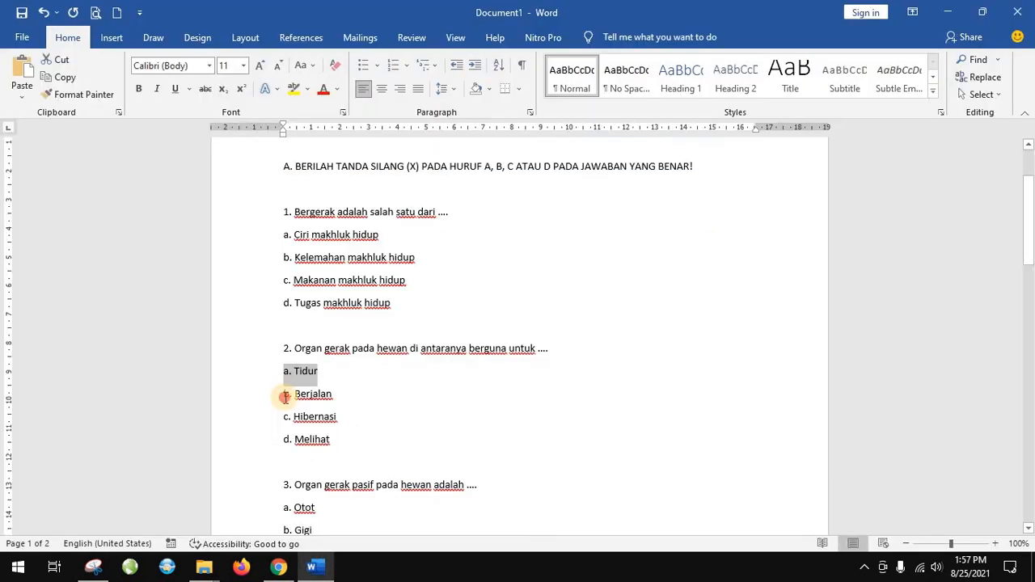
{"action": "left_click_drag", "start_coordinate": [282, 394], "coordinate": [323, 400]}
{"action": "key", "text": "shift+Left"}
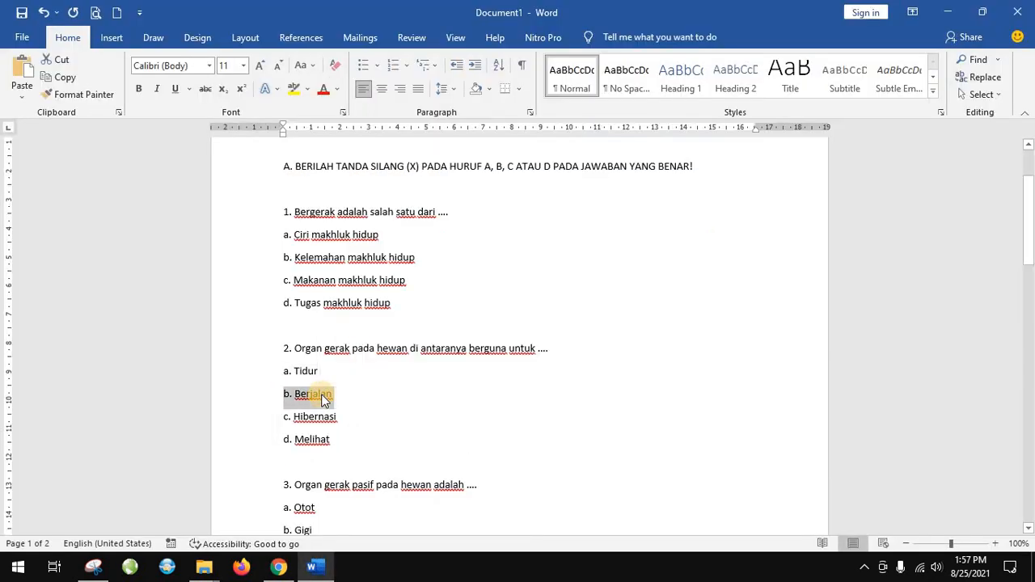
{"action": "left_click", "coordinate": [285, 573]}
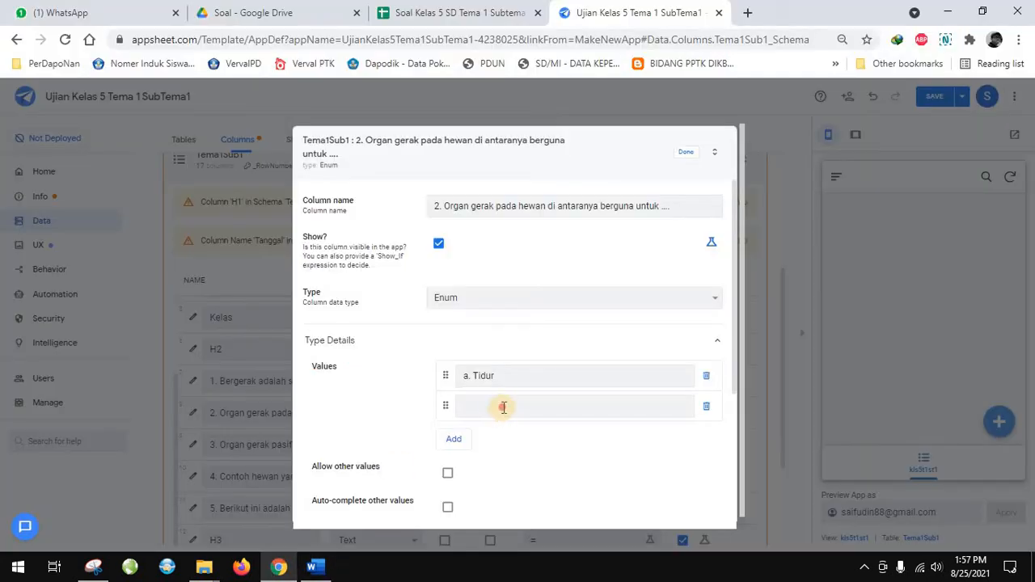
{"action": "left_click", "coordinate": [502, 408]}
{"action": "key", "text": "ctrl+v"}
Add a third Enum value to question 2 with "c. Hibernasi" copied from the Word document
{"action": "left_click", "coordinate": [457, 439]}
{"action": "left_click", "coordinate": [315, 569]}
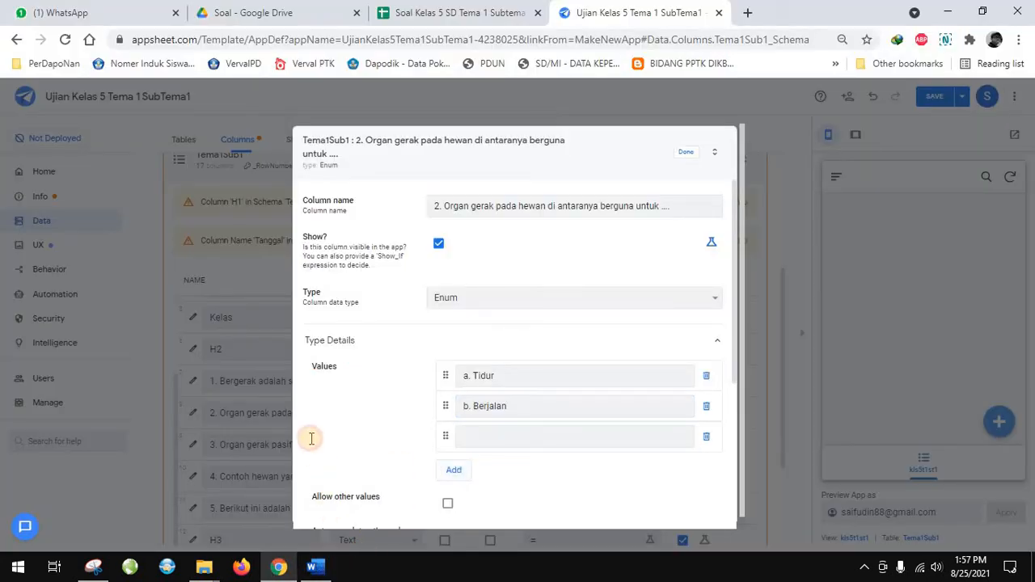
{"action": "triple_click", "coordinate": [331, 422]}
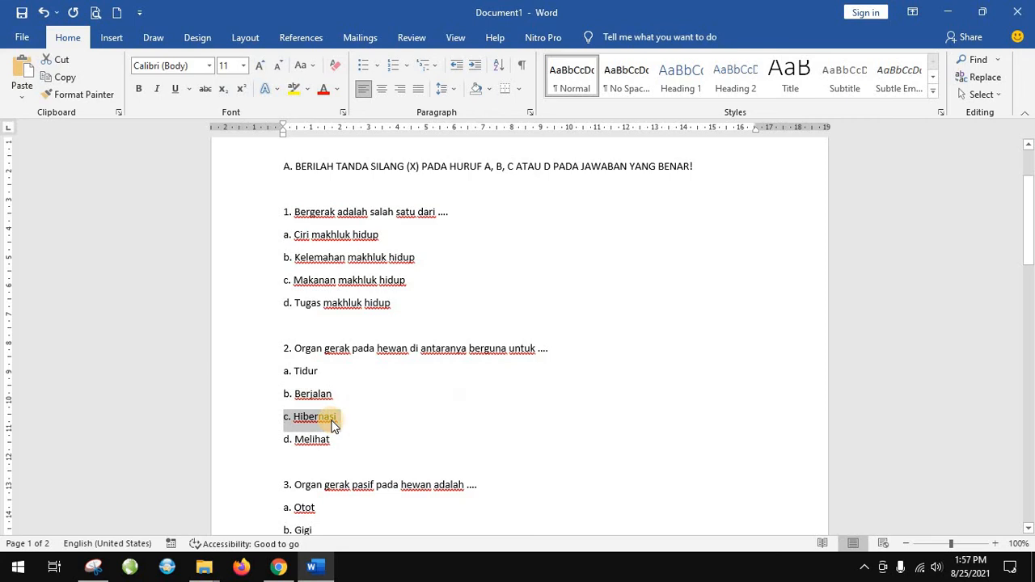
{"action": "left_click", "coordinate": [278, 569]}
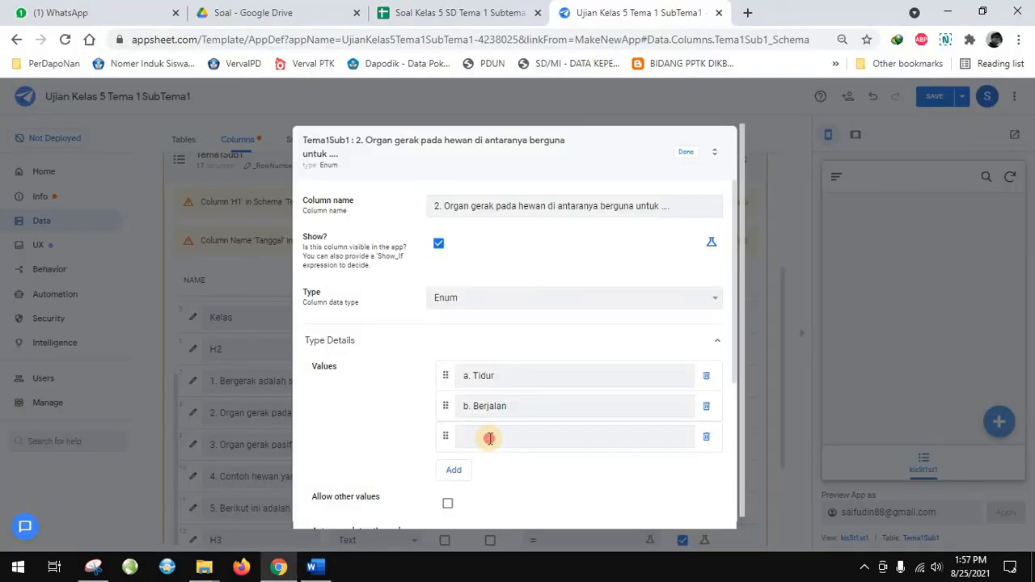
{"action": "left_click", "coordinate": [490, 436]}
{"action": "key", "text": "ctrl+v"}
Add a fourth Enum value to question 2 with "d. Melihat" copied from the Word document, and close its column settings
{"action": "left_click", "coordinate": [450, 471]}
{"action": "left_click", "coordinate": [314, 569]}
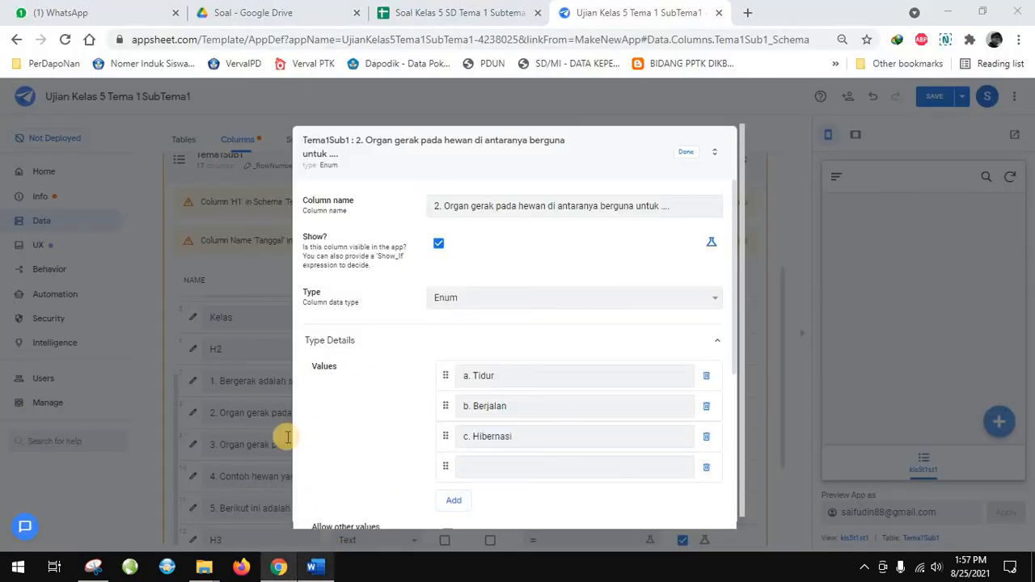
{"action": "left_click", "coordinate": [284, 439]}
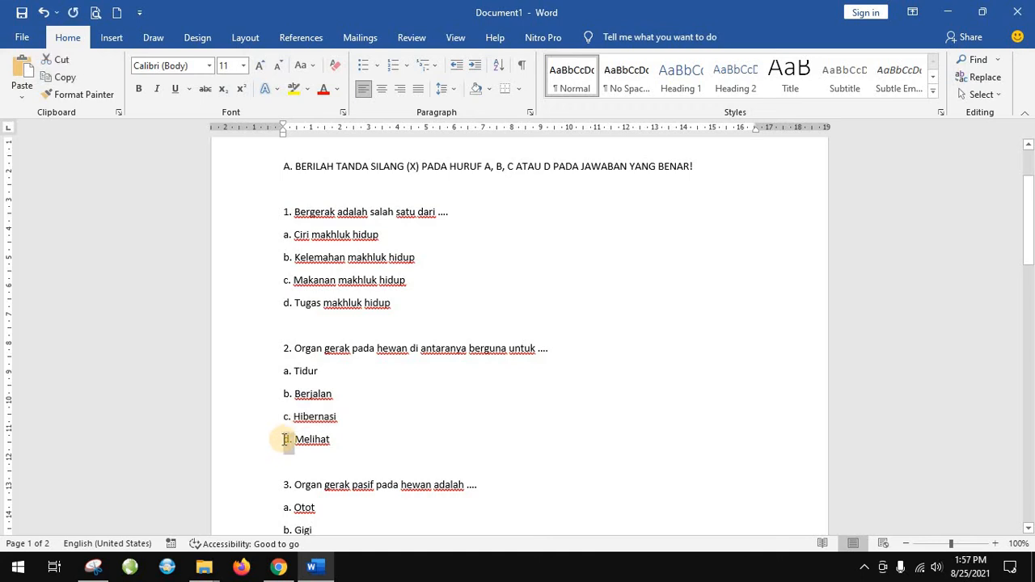
{"action": "triple_click", "coordinate": [285, 441]}
{"action": "key", "text": "ctrl+c"}
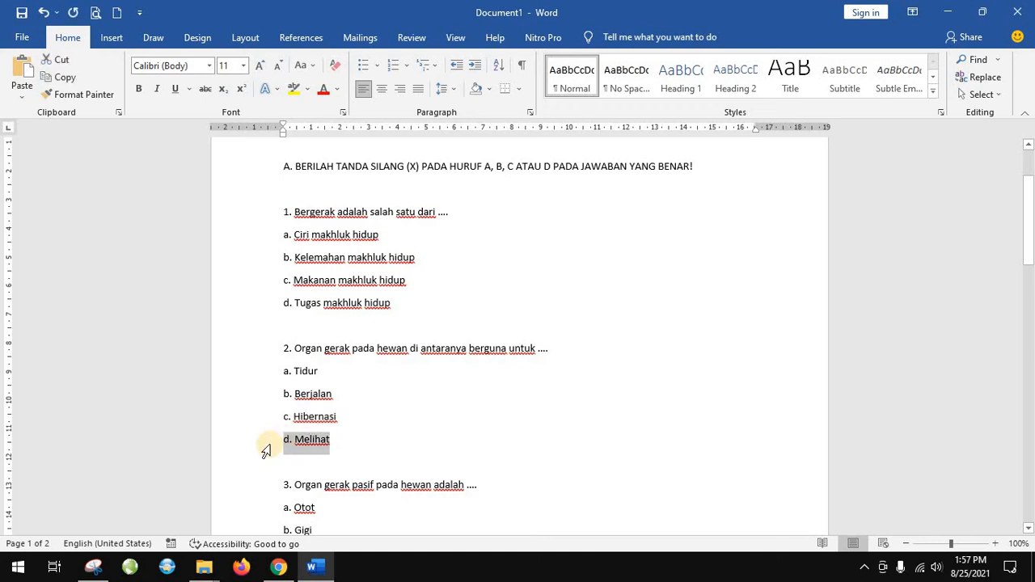
{"action": "left_click", "coordinate": [278, 566]}
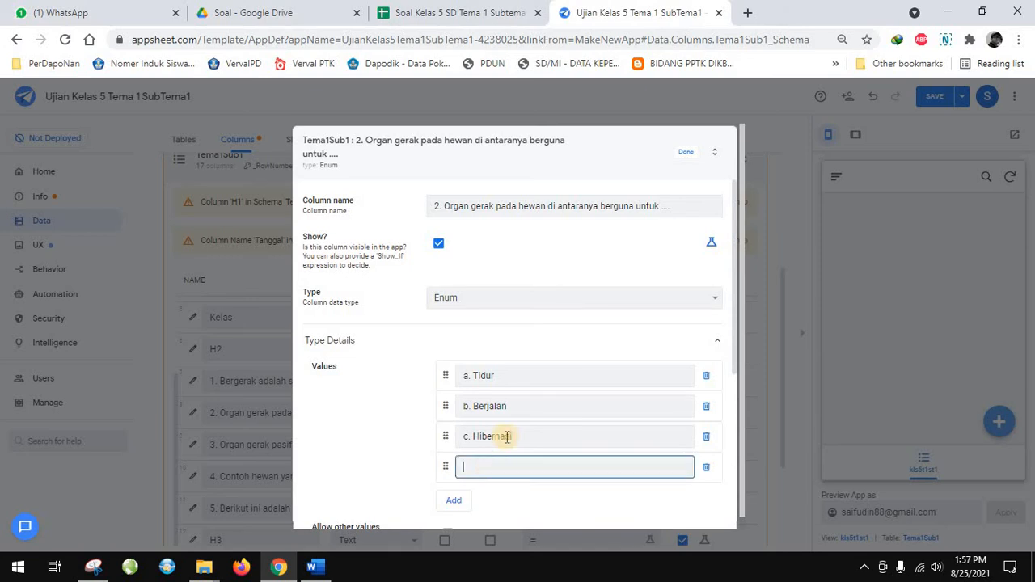
{"action": "key", "text": "ctrl+v"}
{"action": "left_click", "coordinate": [685, 151]}
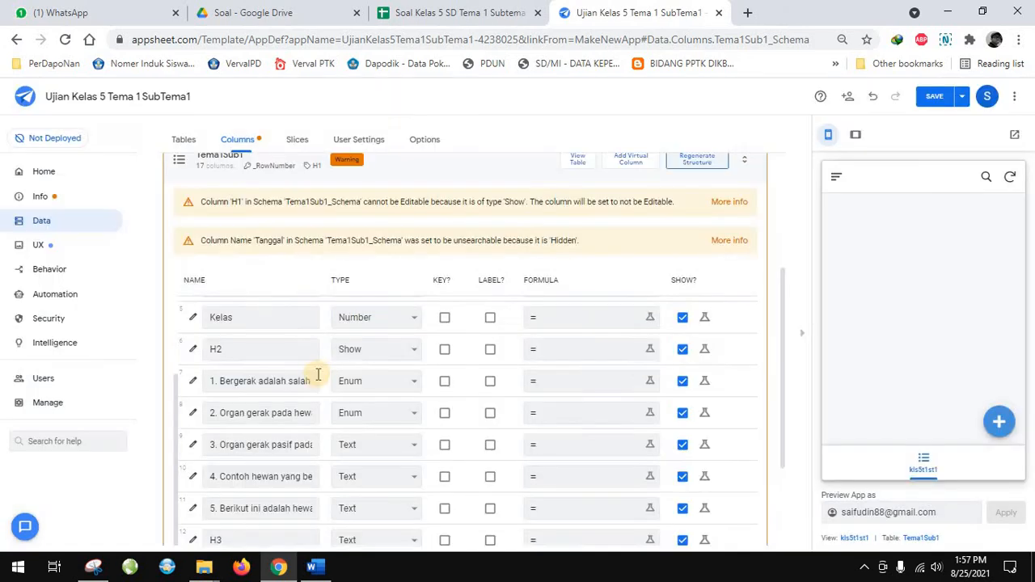
Change the type of question 3's column, "Organ gerak pasif pada hewan adalah", to Enum
{"action": "scroll", "coordinate": [267, 377], "scroll_direction": "down", "scroll_amount": 1}
{"action": "left_click", "coordinate": [191, 372]}
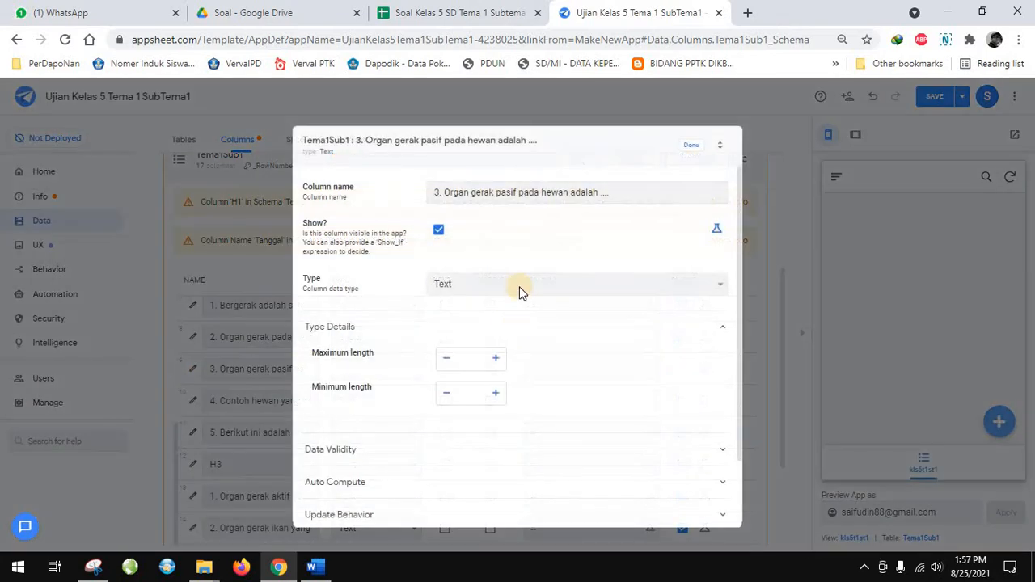
{"action": "left_click", "coordinate": [519, 286]}
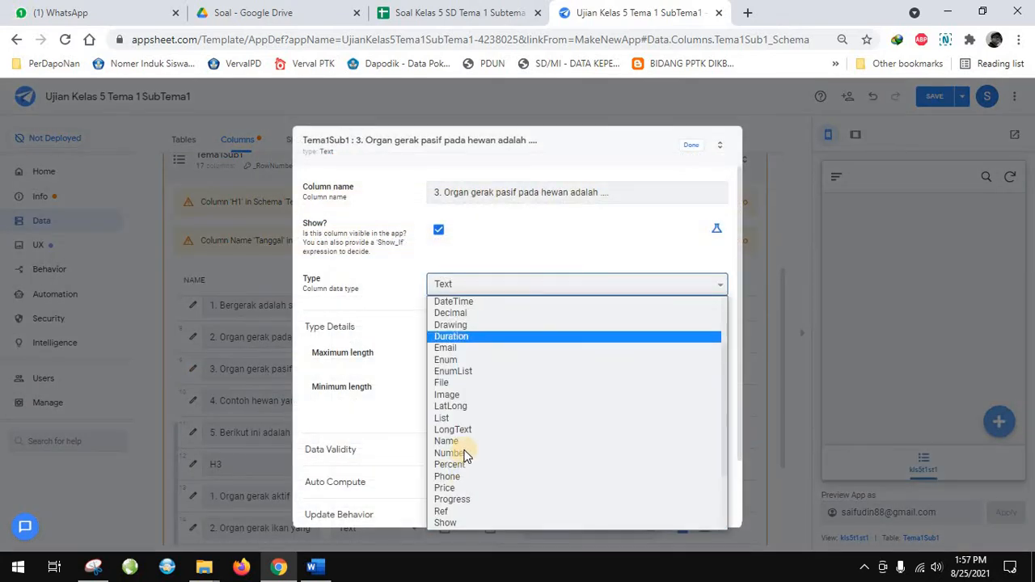
{"action": "left_click", "coordinate": [458, 360]}
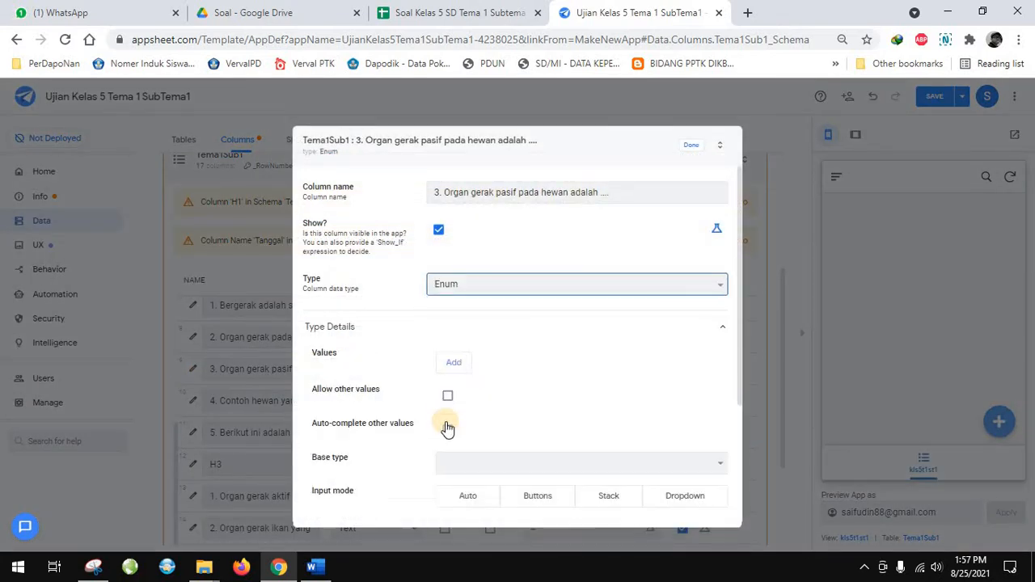
Copy answer "a. Otot" from the Word document into the first Enum value of question 3 in AppSheet
{"action": "left_click", "coordinate": [333, 570]}
{"action": "scroll", "coordinate": [296, 370], "scroll_direction": "down", "scroll_amount": 2}
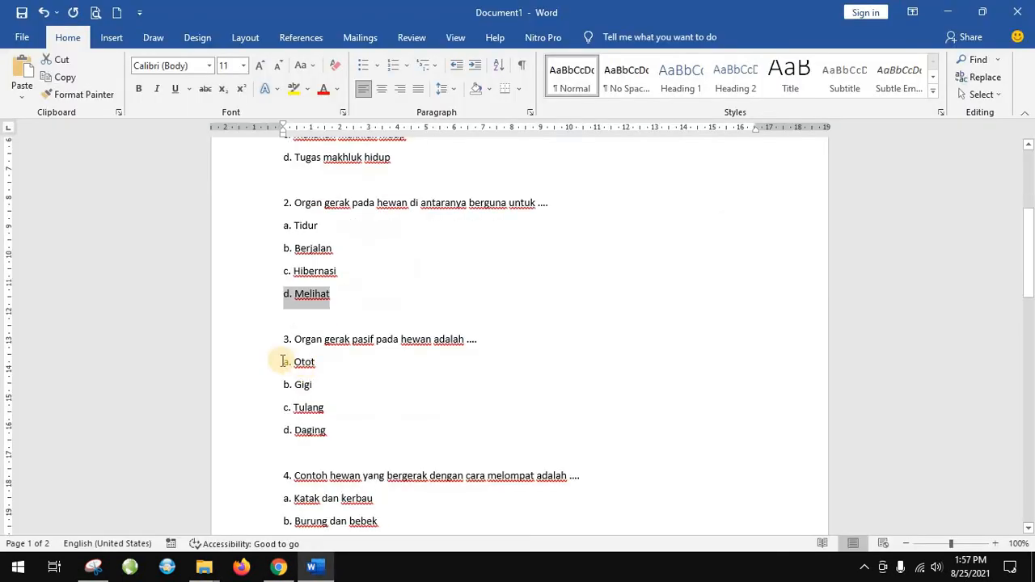
{"action": "left_click_drag", "start_coordinate": [298, 366], "coordinate": [324, 363]}
{"action": "key", "text": "ctrl+c"}
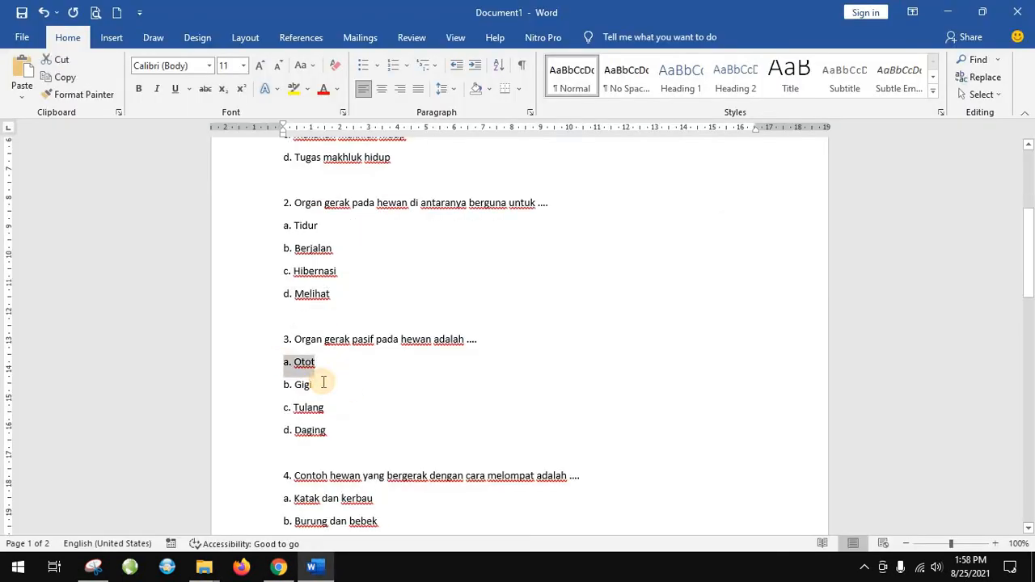
{"action": "left_click", "coordinate": [279, 566]}
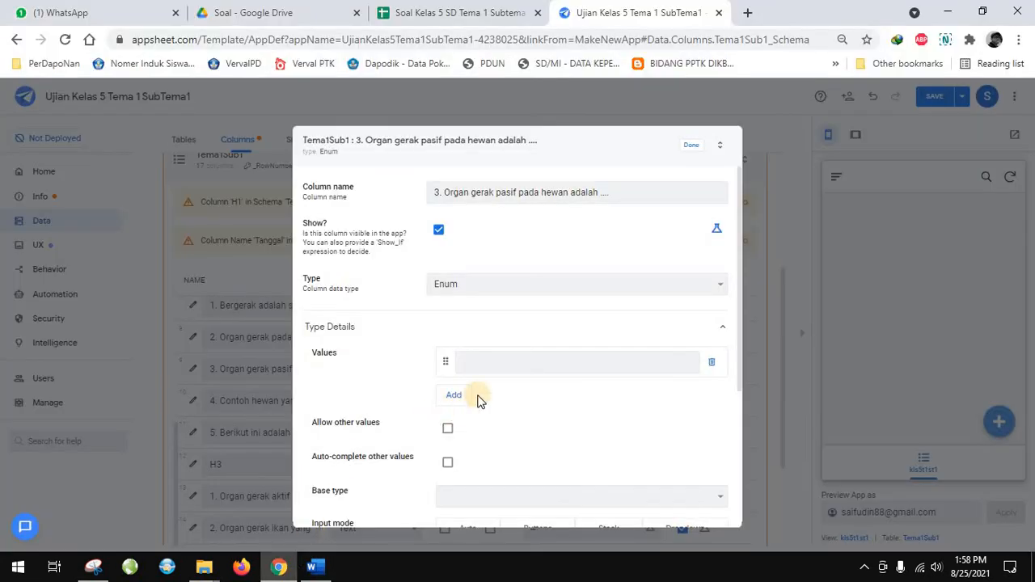
{"action": "left_click", "coordinate": [497, 357]}
{"action": "key", "text": "ctrl+v"}
Add a second Enum value to question 3 with "b. Gigi" copied from the Word document
{"action": "left_click", "coordinate": [454, 395]}
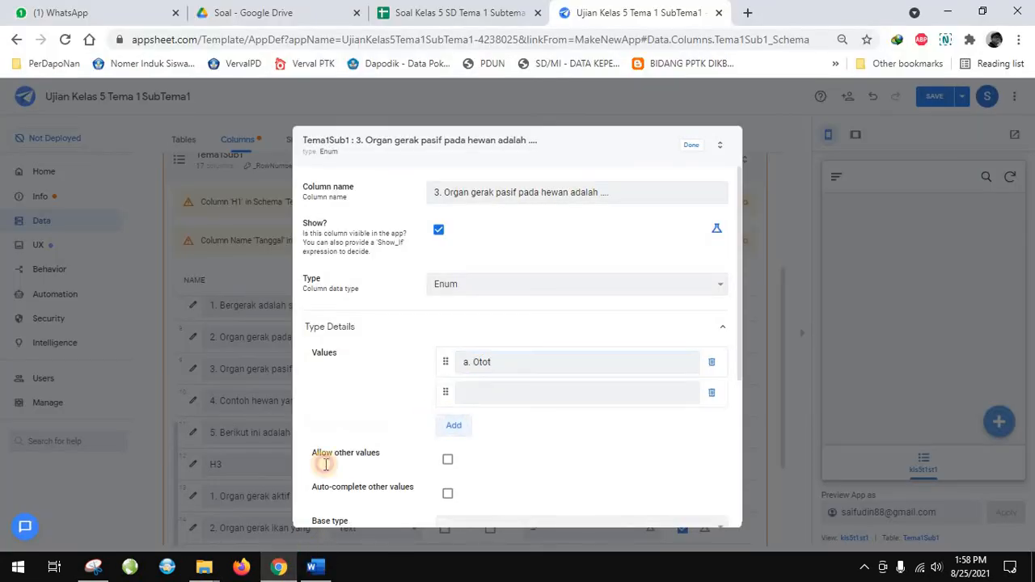
{"action": "left_click", "coordinate": [314, 566]}
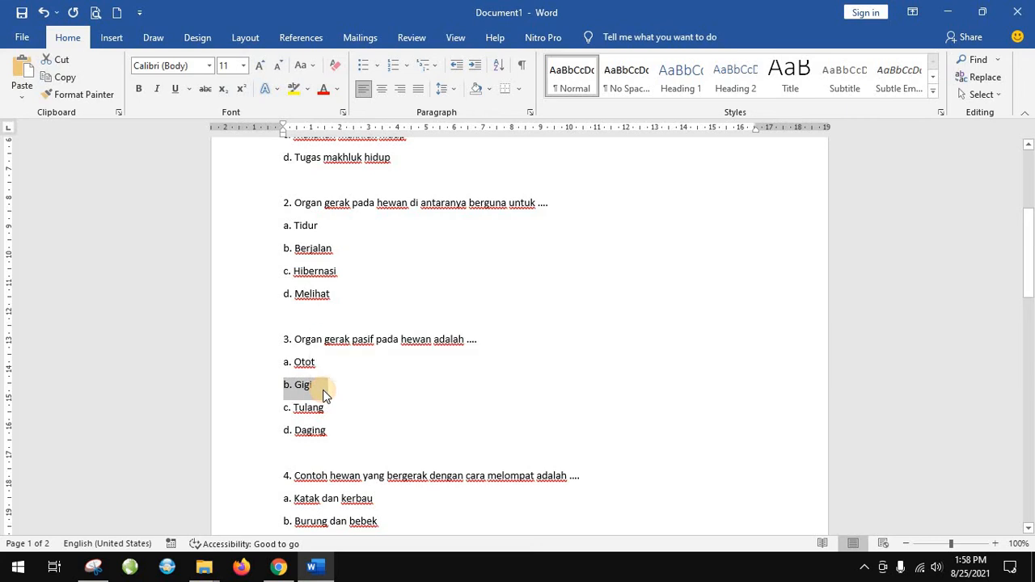
{"action": "left_click", "coordinate": [268, 558]}
{"action": "left_click", "coordinate": [507, 392]}
{"action": "type", "text": "b. Gigi"}
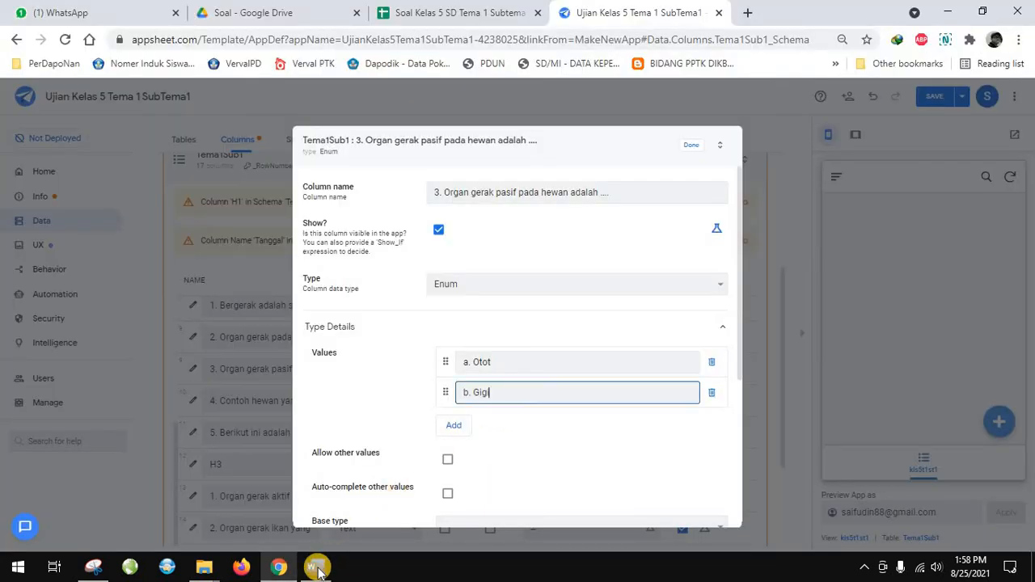
Add a third Enum value to question 3 with "c. Tulang" copied from the Word document
{"action": "left_click", "coordinate": [314, 567]}
{"action": "left_click_drag", "start_coordinate": [284, 409], "coordinate": [319, 417]}
{"action": "key", "text": "ctrl+c"}
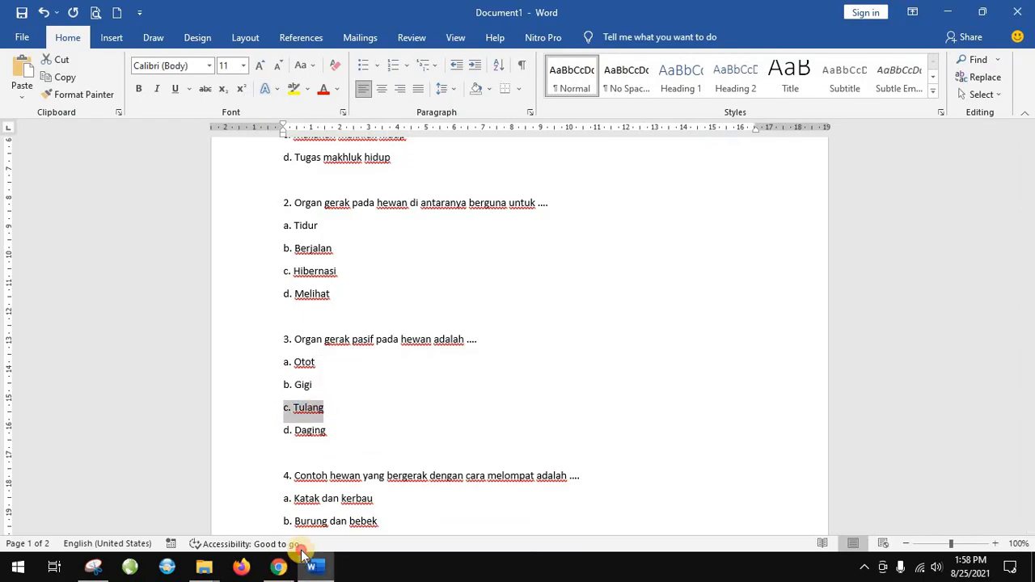
{"action": "left_click", "coordinate": [279, 567]}
{"action": "left_click", "coordinate": [453, 425]}
{"action": "left_click", "coordinate": [492, 417]}
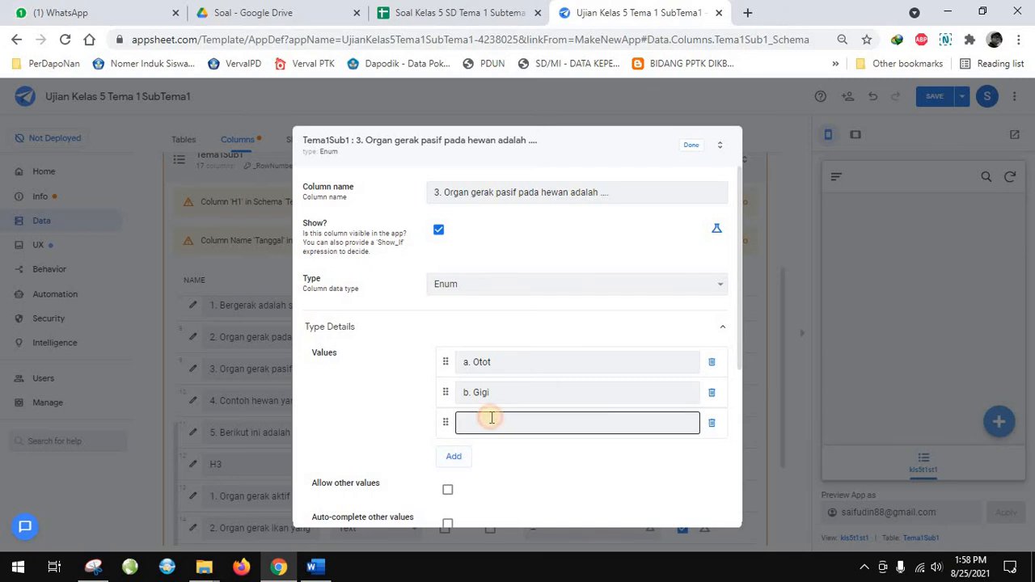
{"action": "key", "text": "ctrl+v"}
Add a fourth Enum value to question 3 with "d. Daging" copied from the Word document, and close its column settings
{"action": "left_click", "coordinate": [455, 458]}
{"action": "key", "text": "alt+Tab"}
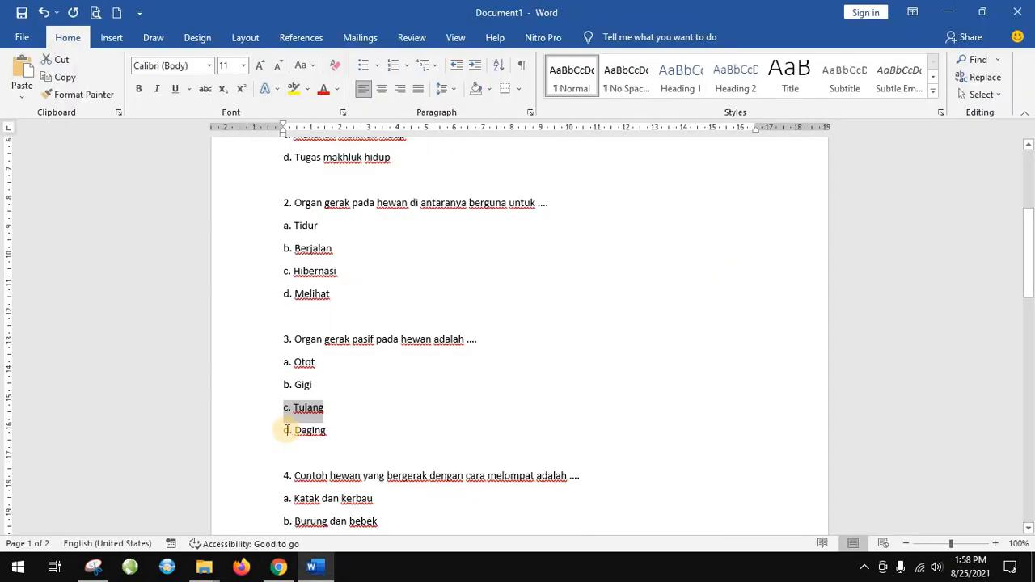
{"action": "left_click_drag", "start_coordinate": [287, 431], "coordinate": [341, 432]}
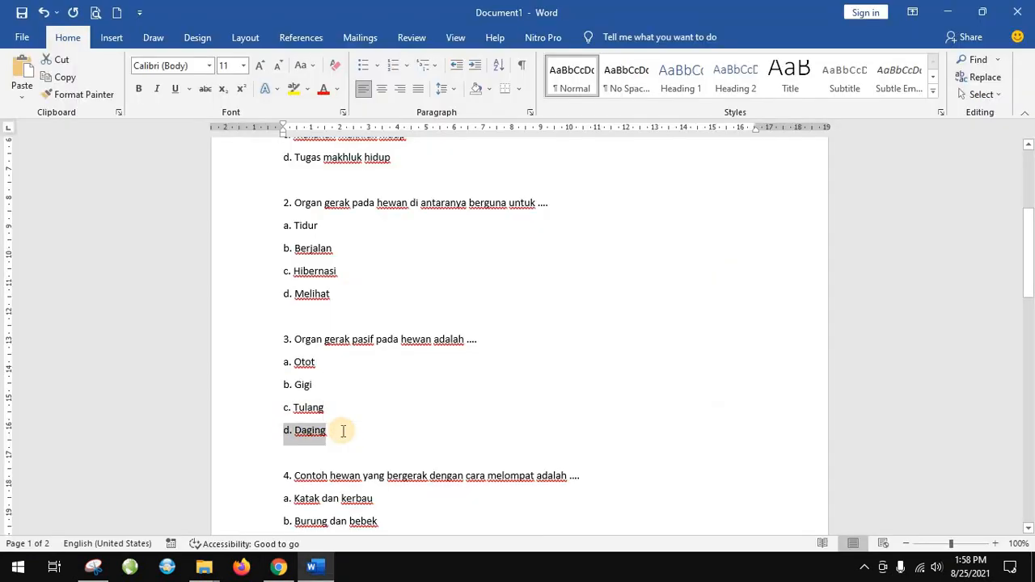
{"action": "key", "text": "ctrl+c"}
{"action": "key", "text": "alt+Tab"}
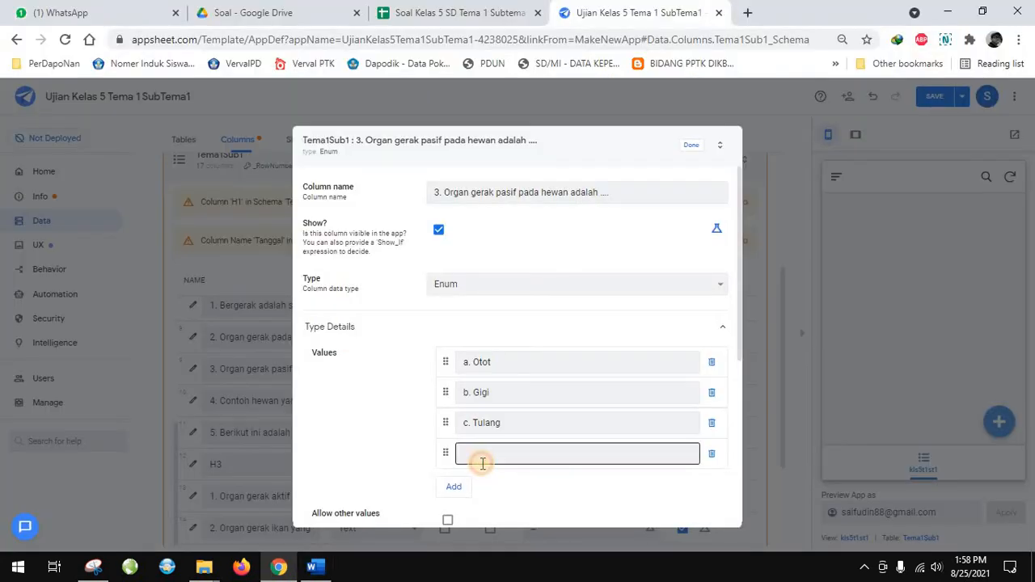
{"action": "left_click", "coordinate": [478, 458]}
{"action": "key", "text": "ctrl+v"}
{"action": "left_click", "coordinate": [689, 148]}
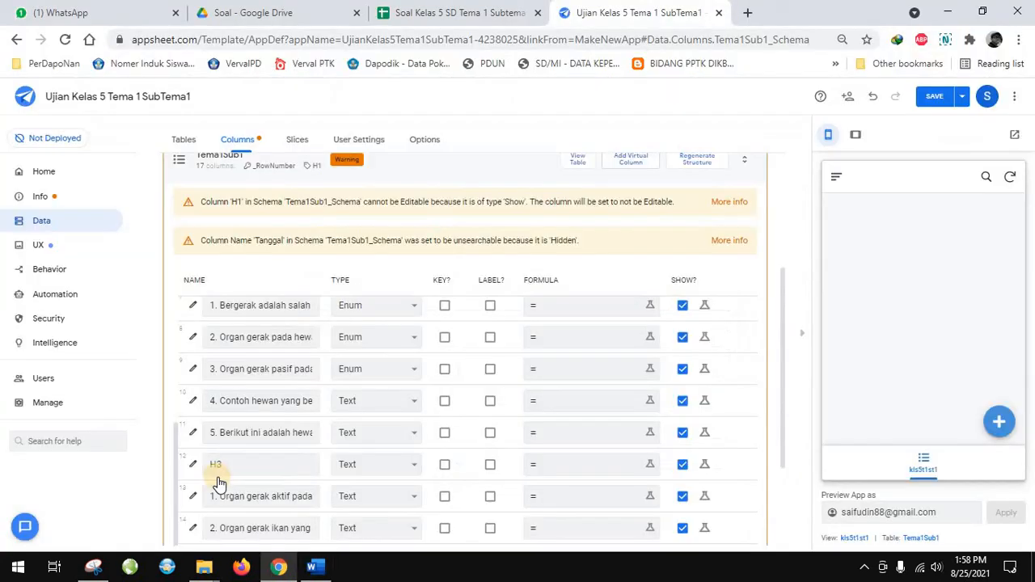
Change the column type of multiple-choice question 4, "Contoh hewan yang bergerak dengan cara melompat adalah ....", to Enum
{"action": "scroll", "coordinate": [226, 461], "scroll_direction": "down", "scroll_amount": 1}
{"action": "left_click", "coordinate": [191, 325]}
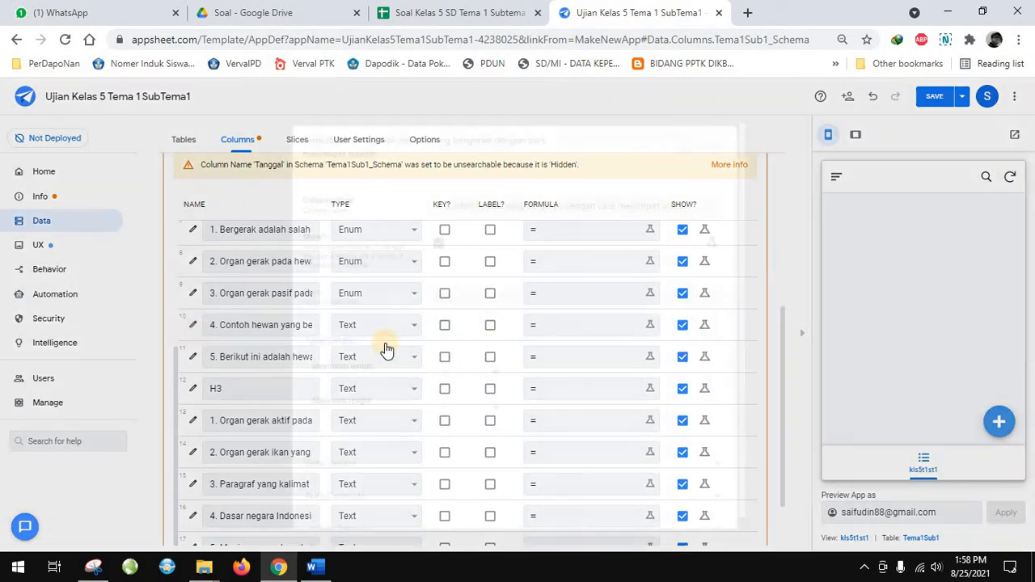
{"action": "left_click", "coordinate": [516, 298]}
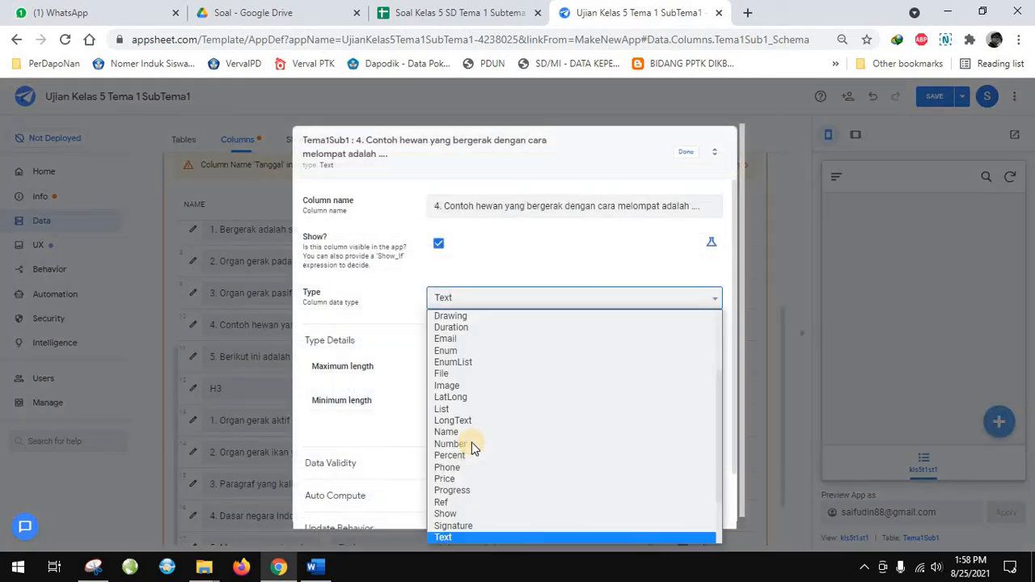
{"action": "left_click", "coordinate": [465, 351]}
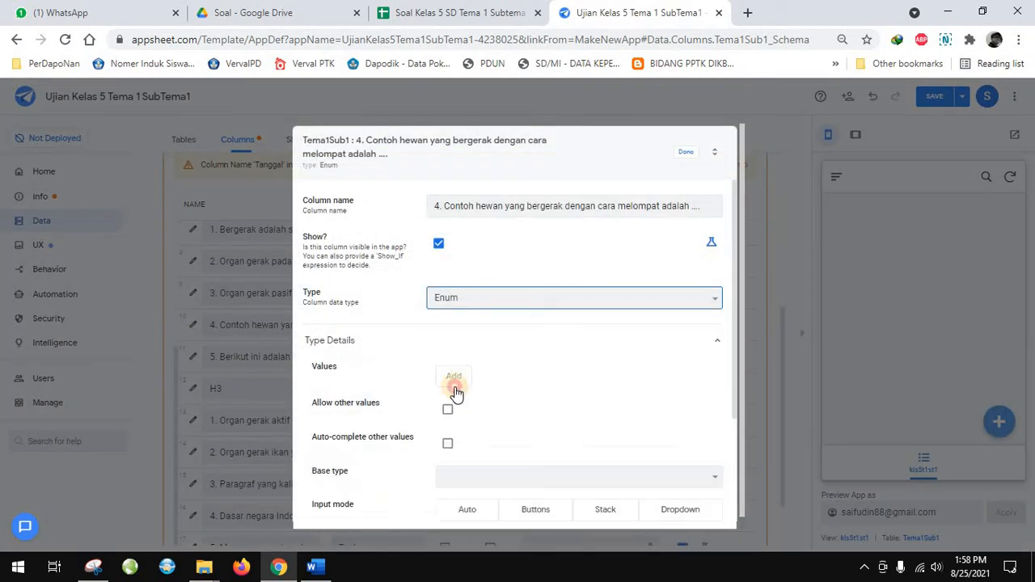
Copy answer "a. Katak dan kerbau" from the Word document into the first Enum value of question 4 in AppSheet
{"action": "left_click", "coordinate": [315, 567]}
{"action": "scroll", "coordinate": [299, 429], "scroll_direction": "down", "scroll_amount": 3}
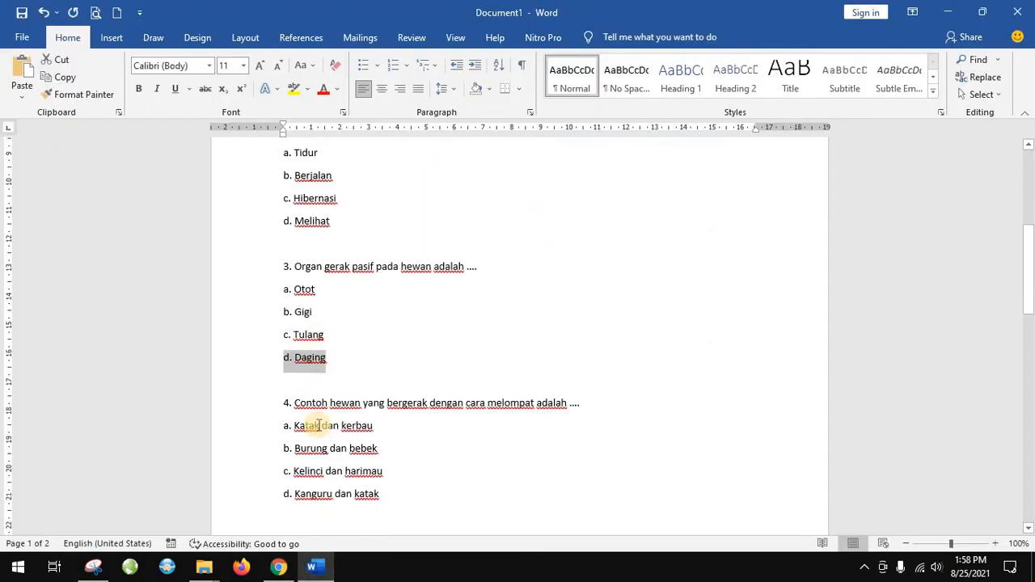
{"action": "scroll", "coordinate": [307, 325], "scroll_direction": "down", "scroll_amount": 2}
{"action": "left_click_drag", "start_coordinate": [285, 318], "coordinate": [391, 322]}
{"action": "left_click", "coordinate": [278, 569]}
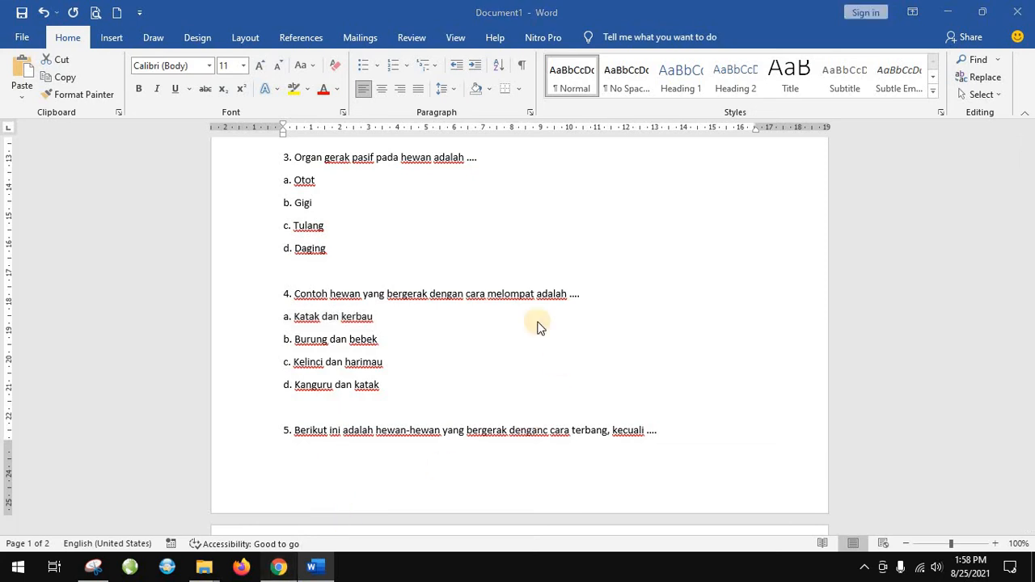
{"action": "left_click", "coordinate": [496, 374]}
{"action": "key", "text": "ctrl+v"}
Add a second Enum value to question 4 with "b. Burung dan bebek" copied from the Word document
{"action": "key", "text": "Return"}
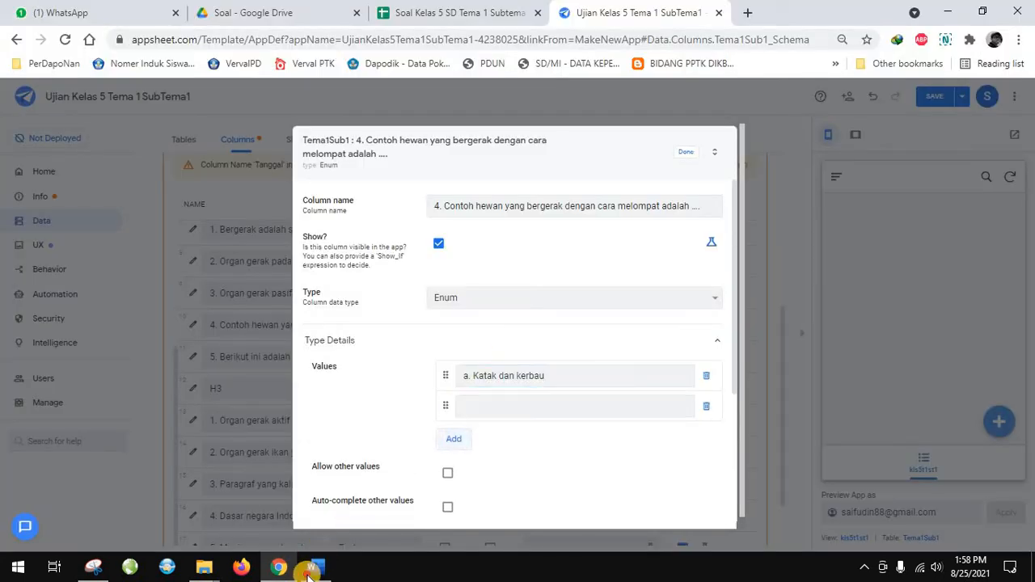
{"action": "key", "text": "alt+Tab"}
{"action": "left_click_drag", "start_coordinate": [279, 340], "coordinate": [397, 342]}
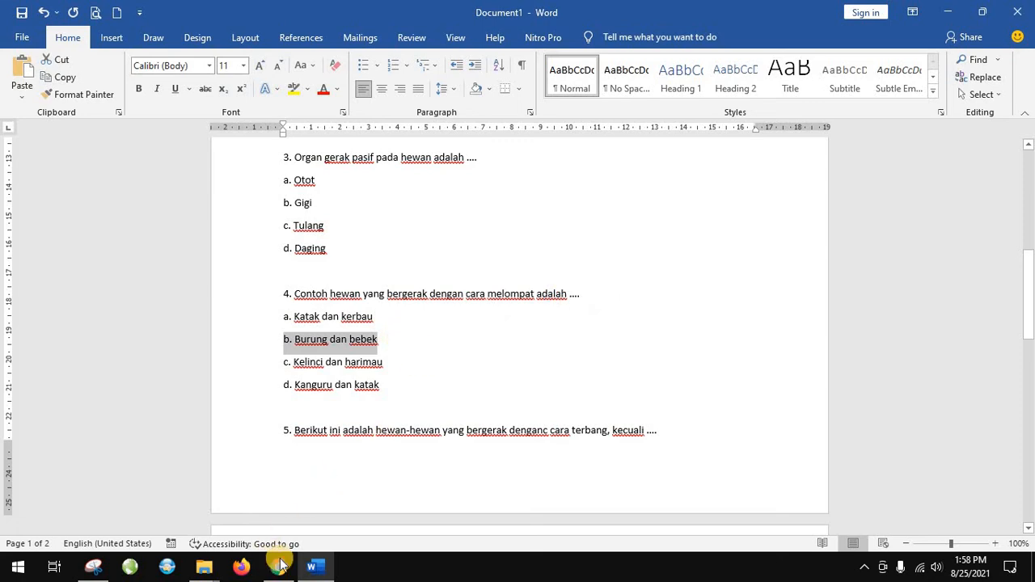
{"action": "key", "text": "alt+Tab"}
{"action": "left_click", "coordinate": [489, 406]}
{"action": "key", "text": "ctrl+v"}
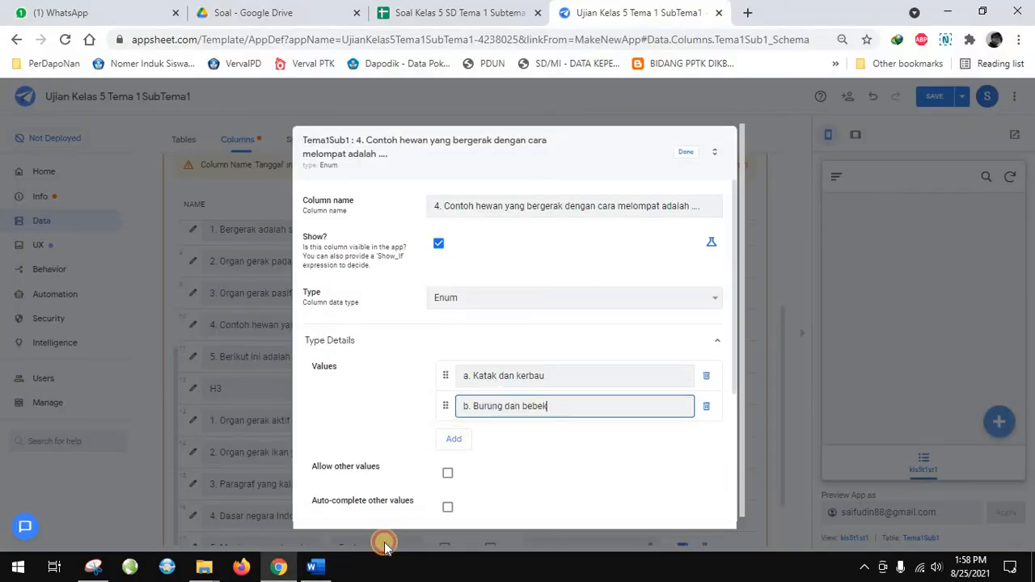
Add a third Enum value to question 4 with "c. Kelinci dan harimau" copied from the Word document
{"action": "key", "text": "Return"}
{"action": "left_click", "coordinate": [315, 568]}
{"action": "left_click_drag", "start_coordinate": [285, 362], "coordinate": [385, 363]}
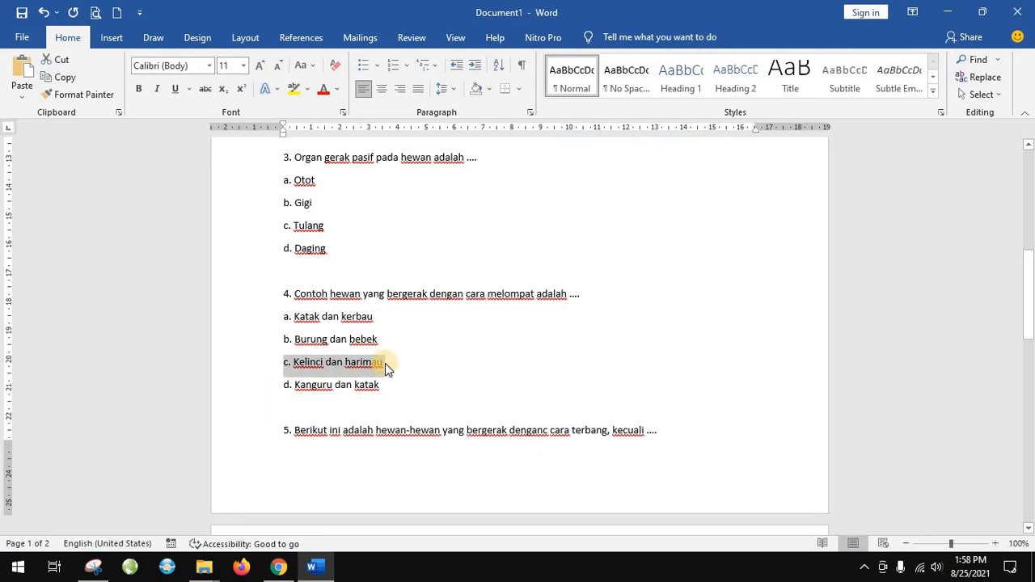
{"action": "left_click", "coordinate": [289, 565]}
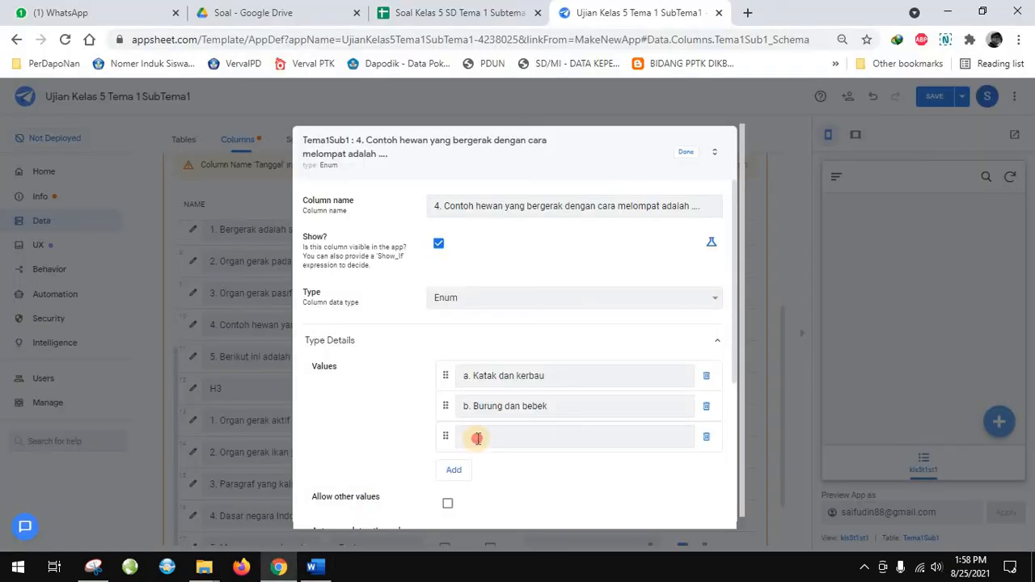
{"action": "left_click", "coordinate": [477, 437]}
{"action": "key", "text": "ctrl+v"}
Add a fourth Enum value to question 4 with "d. Kanguru dan katak" copied from the Word document, and close its column settings
{"action": "left_click", "coordinate": [455, 471]}
{"action": "left_click", "coordinate": [316, 566]}
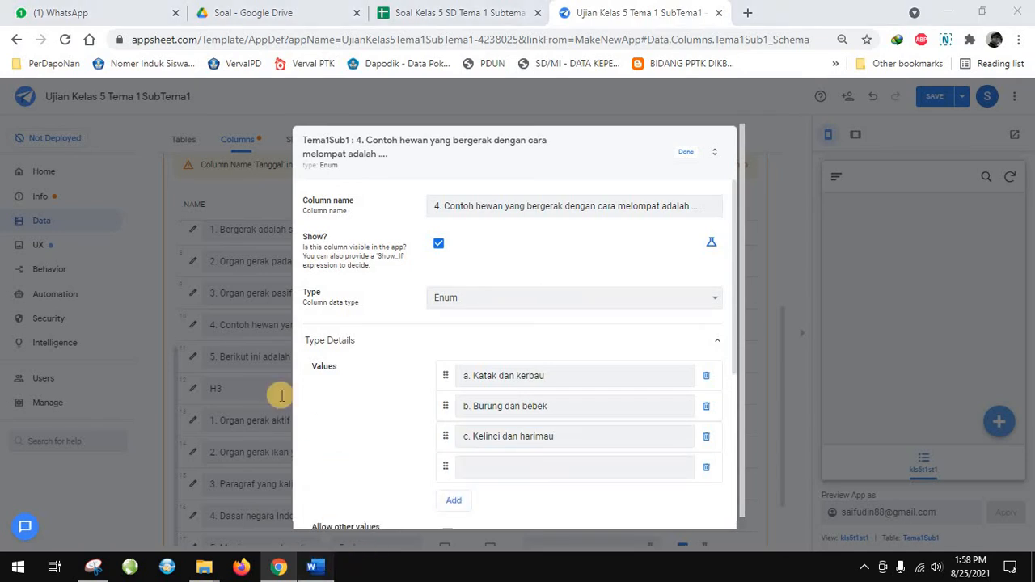
{"action": "left_click_drag", "start_coordinate": [285, 384], "coordinate": [393, 397]}
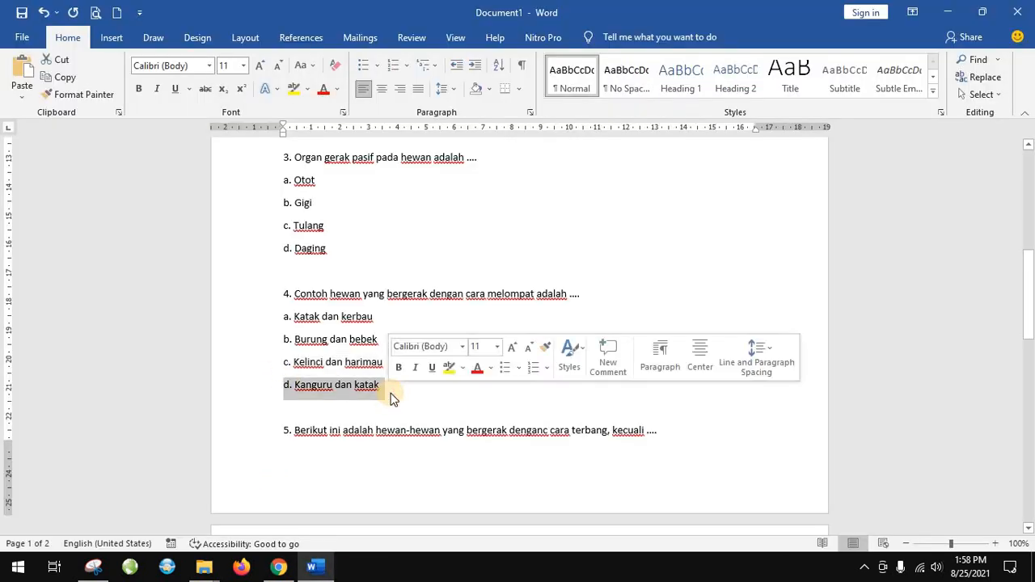
{"action": "left_click", "coordinate": [278, 566]}
{"action": "key", "text": "ctrl+v"}
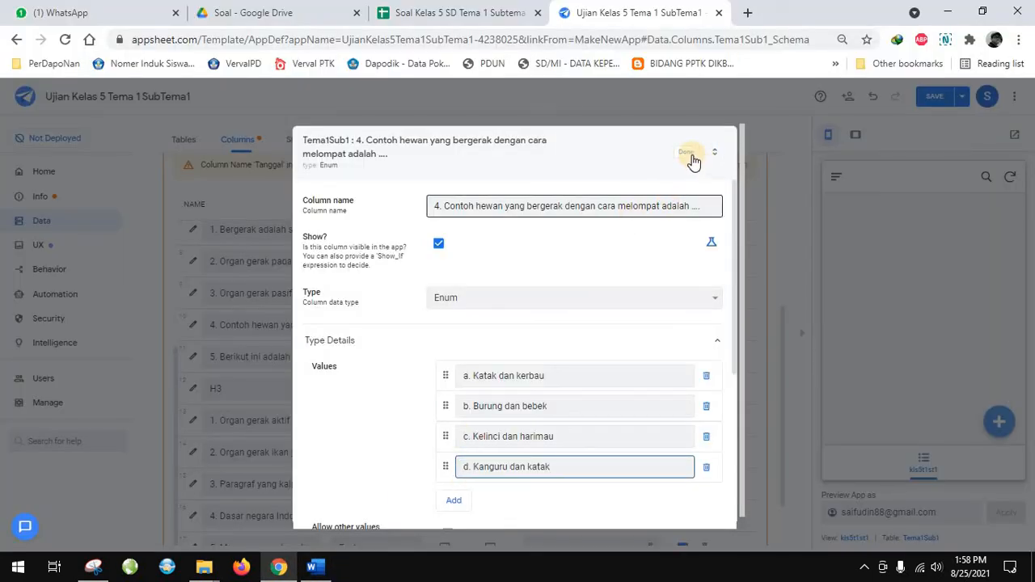
{"action": "left_click", "coordinate": [687, 152]}
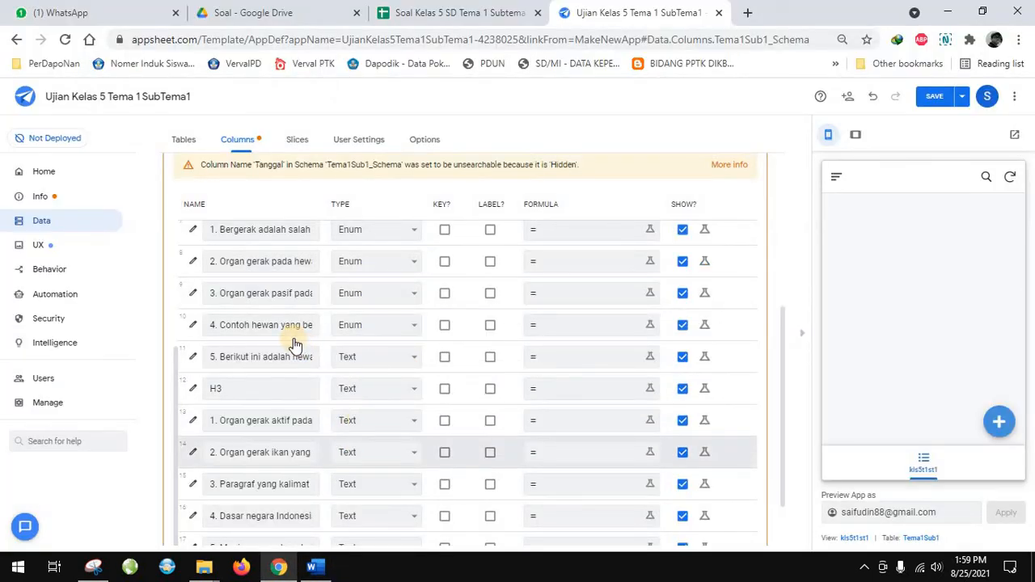
Change column H3 to type Show with the category Page_Header
{"action": "left_click", "coordinate": [253, 395]}
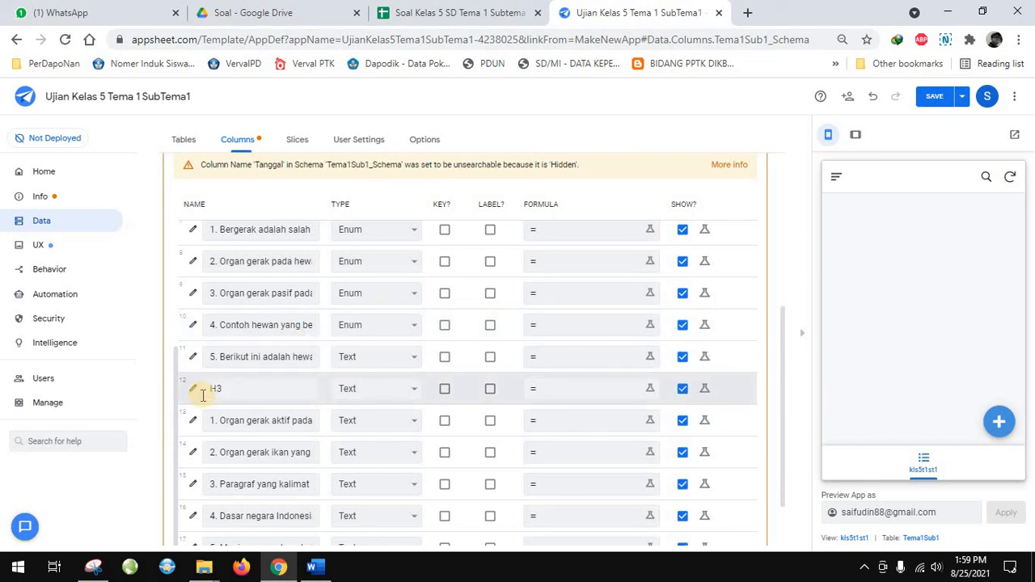
{"action": "left_click", "coordinate": [193, 389]}
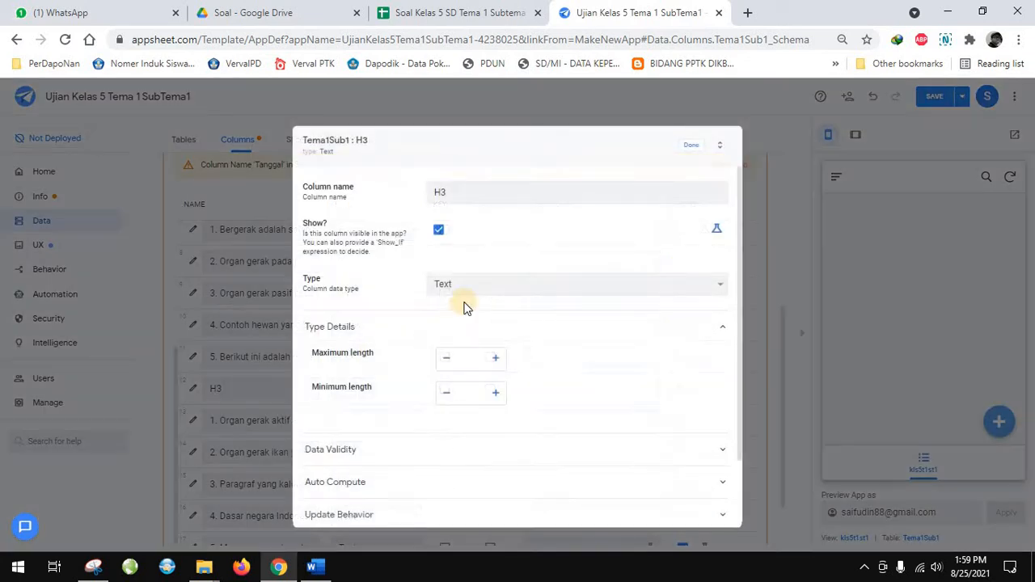
{"action": "left_click", "coordinate": [471, 299]}
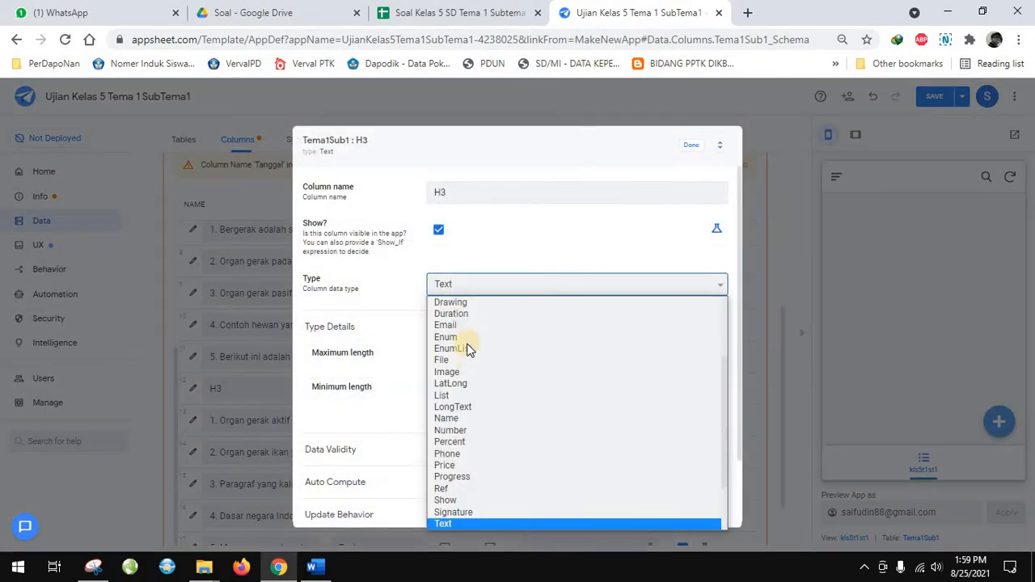
{"action": "left_click", "coordinate": [463, 493]}
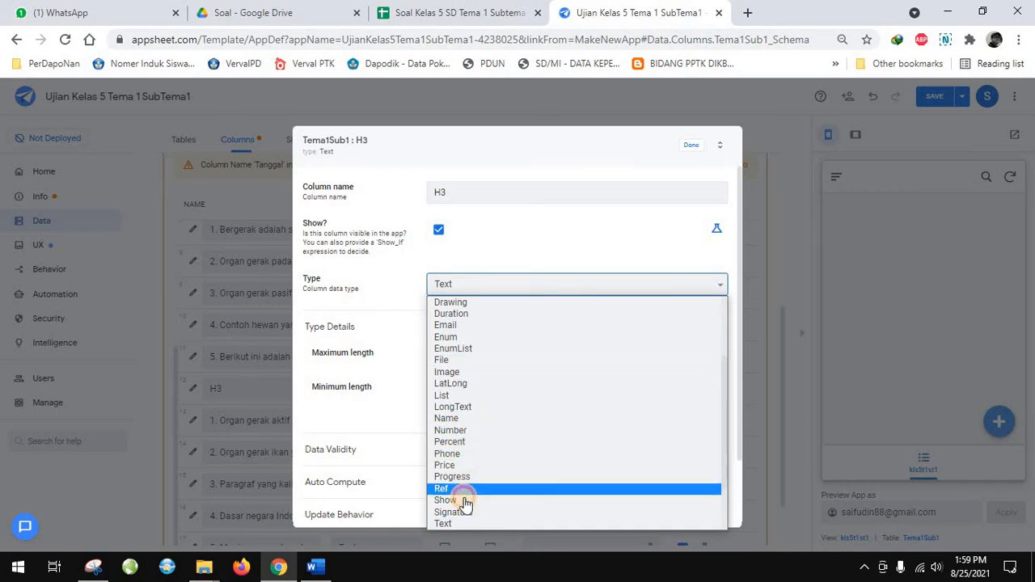
{"action": "left_click", "coordinate": [481, 362]}
{"action": "left_click", "coordinate": [477, 387]}
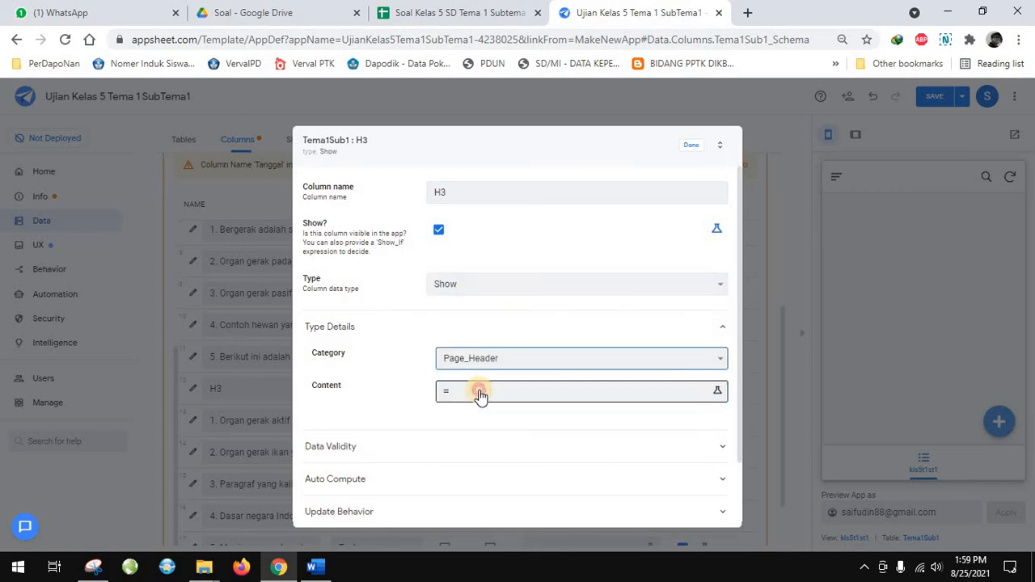
Set the content of the H3 page header to "Soal Uraian" and close its column settings
{"action": "left_click", "coordinate": [479, 392]}
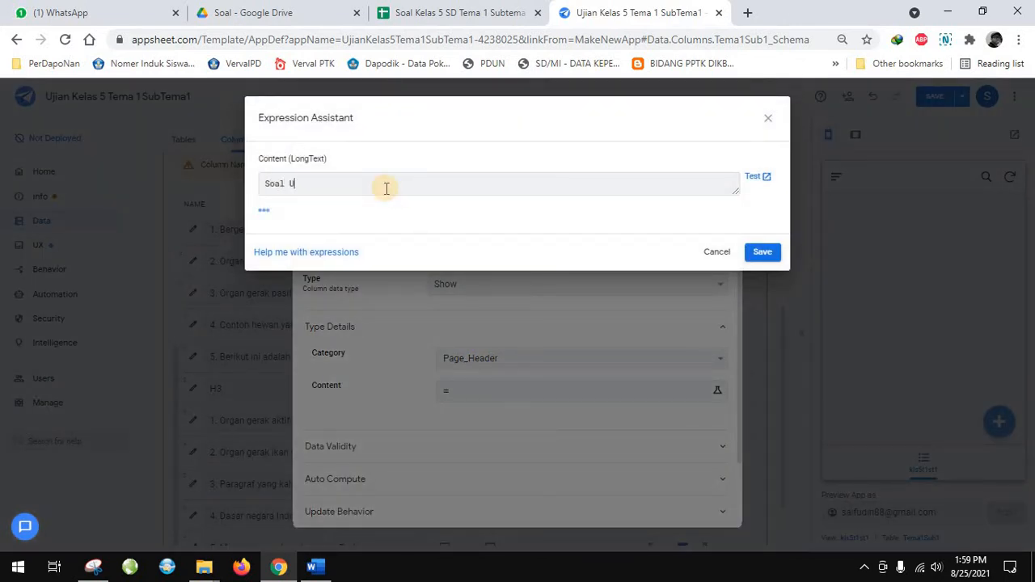
{"action": "type", "text": "Soal Uraian"}
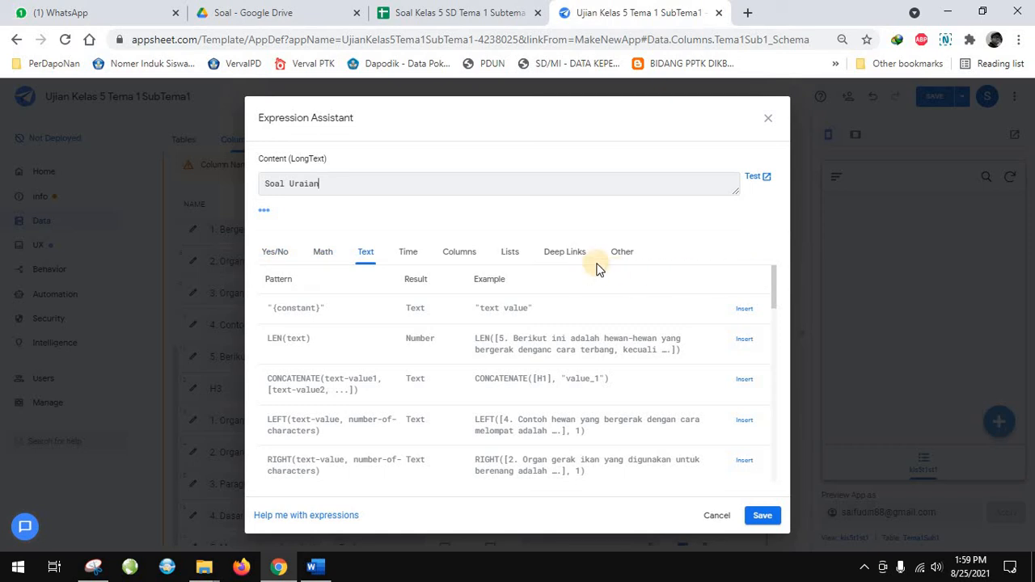
{"action": "left_click", "coordinate": [768, 515]}
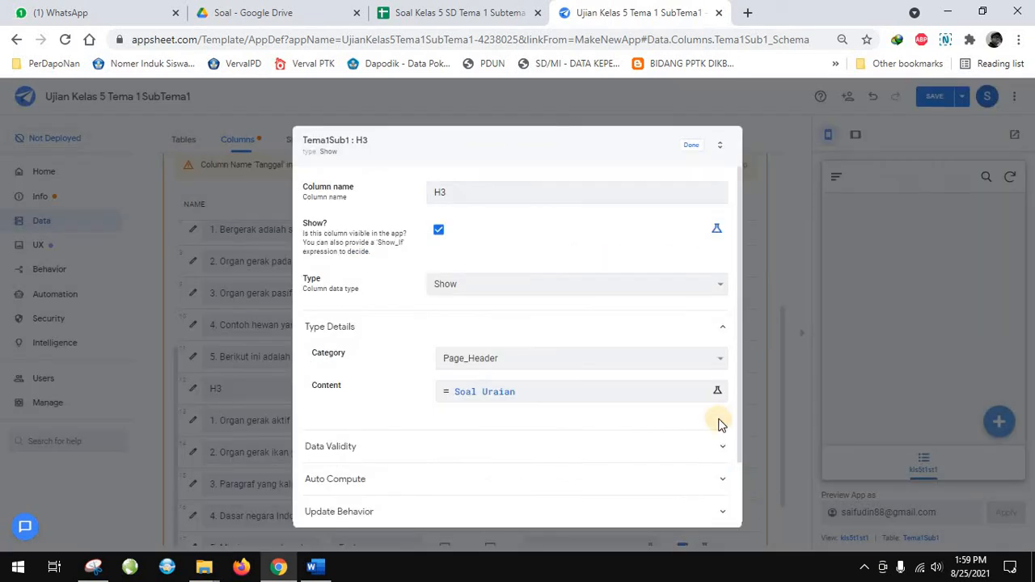
{"action": "left_click", "coordinate": [692, 144]}
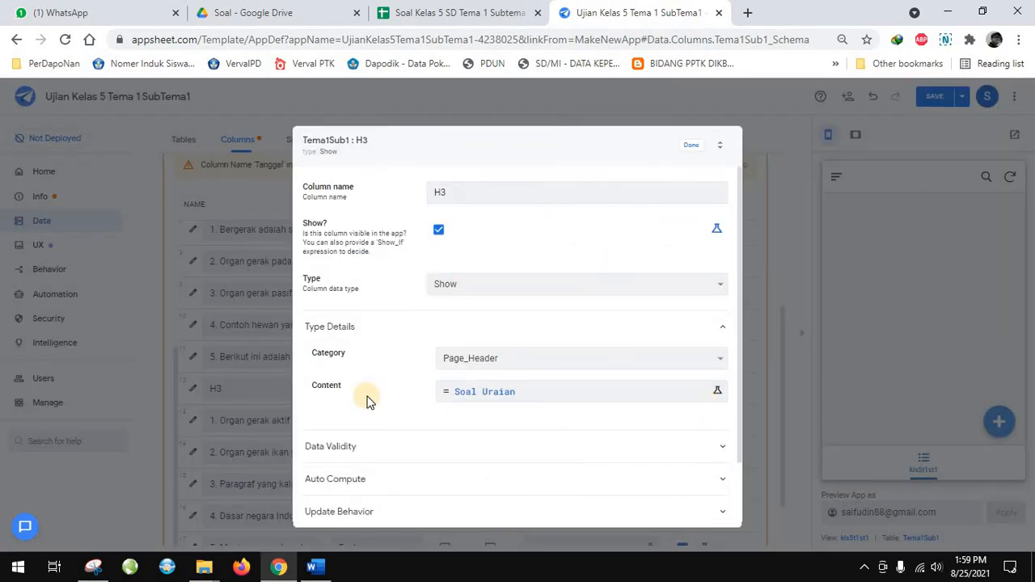
Change the type of essay question 1, "Organ gerak aktif pada...", to LongText
{"action": "scroll", "coordinate": [373, 424], "scroll_direction": "down", "scroll_amount": 2}
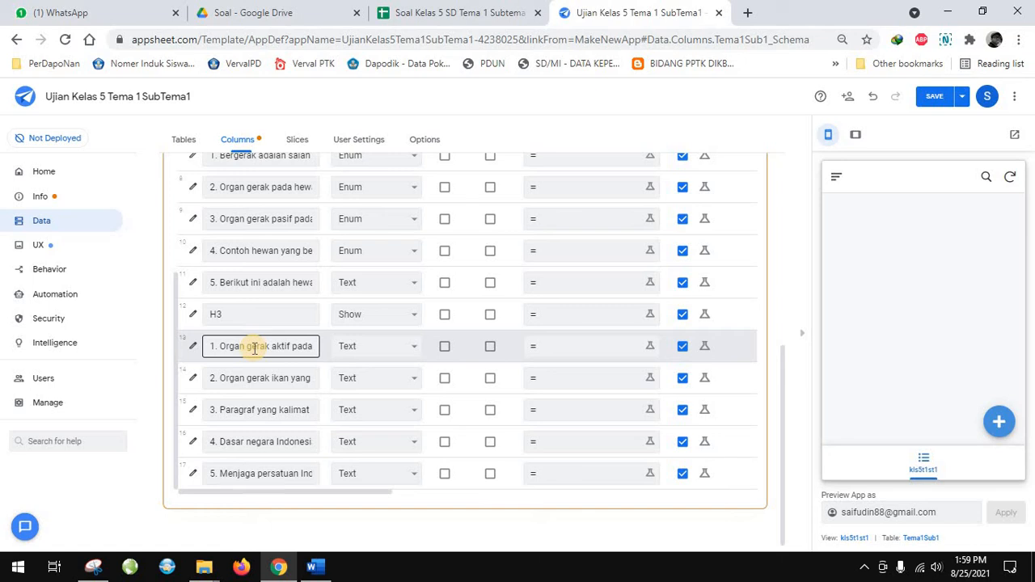
{"action": "left_click", "coordinate": [363, 346]}
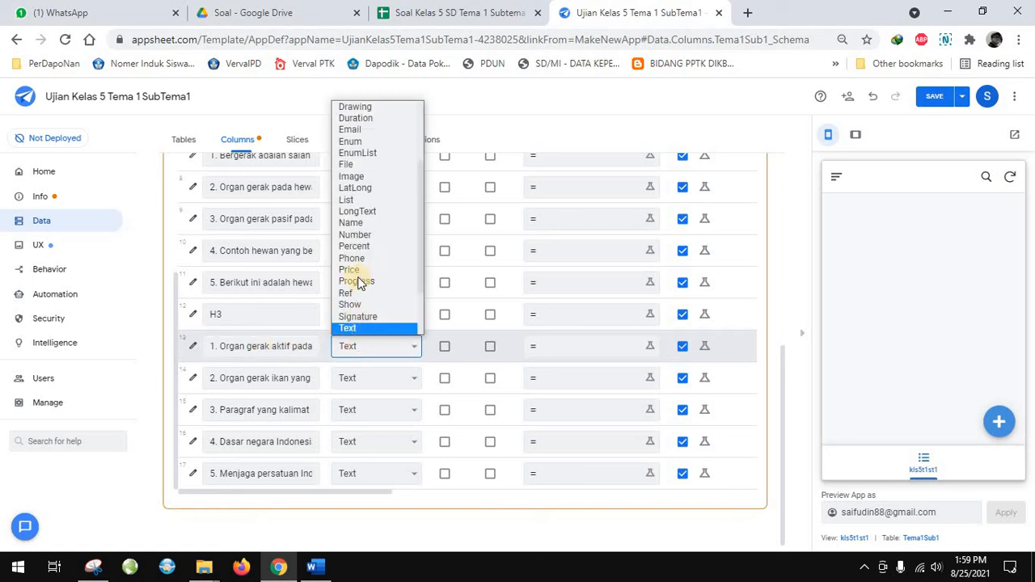
{"action": "left_click", "coordinate": [376, 210]}
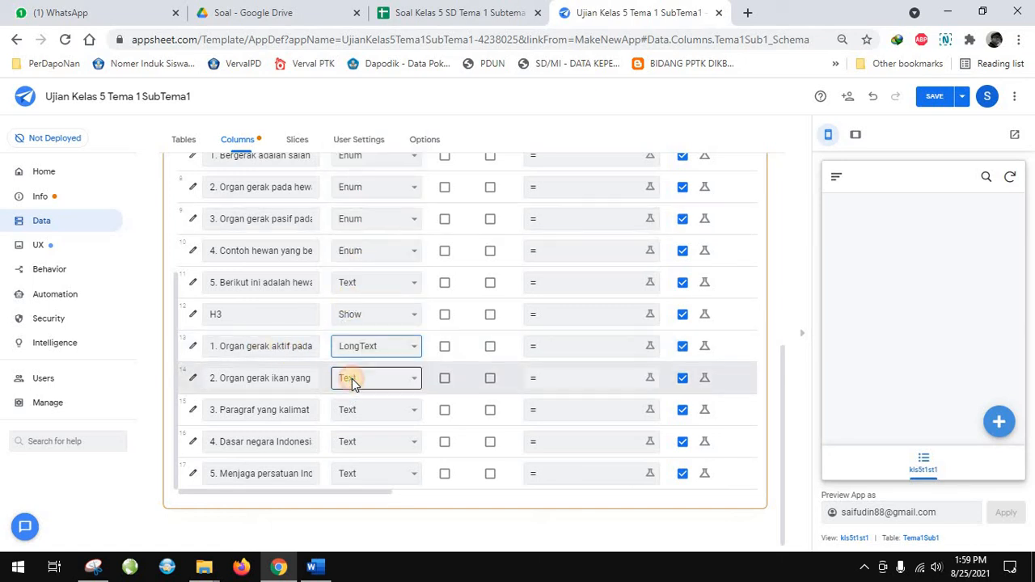
Set the type of essay questions 2 to 5 below H3 to LatLong
{"action": "left_click", "coordinate": [352, 377]}
{"action": "left_click", "coordinate": [364, 219]}
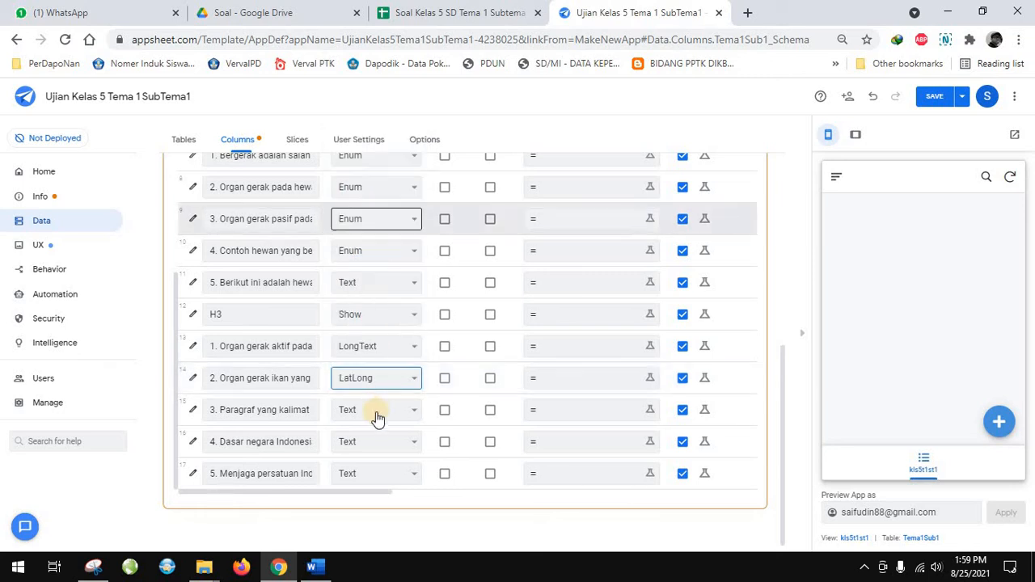
{"action": "left_click", "coordinate": [376, 409]}
{"action": "left_click", "coordinate": [362, 229]}
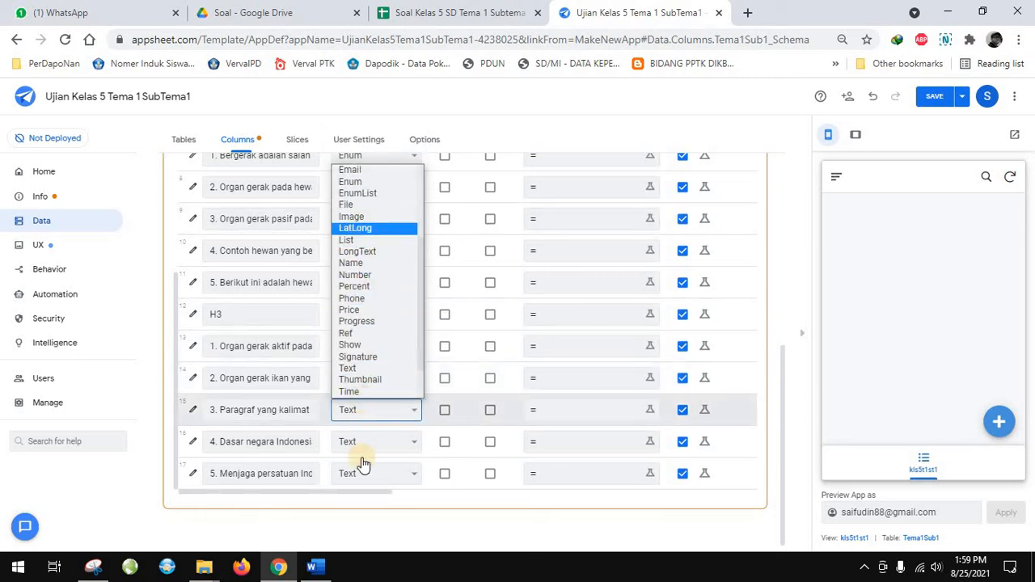
{"action": "left_click", "coordinate": [358, 443]}
{"action": "left_click", "coordinate": [362, 285]}
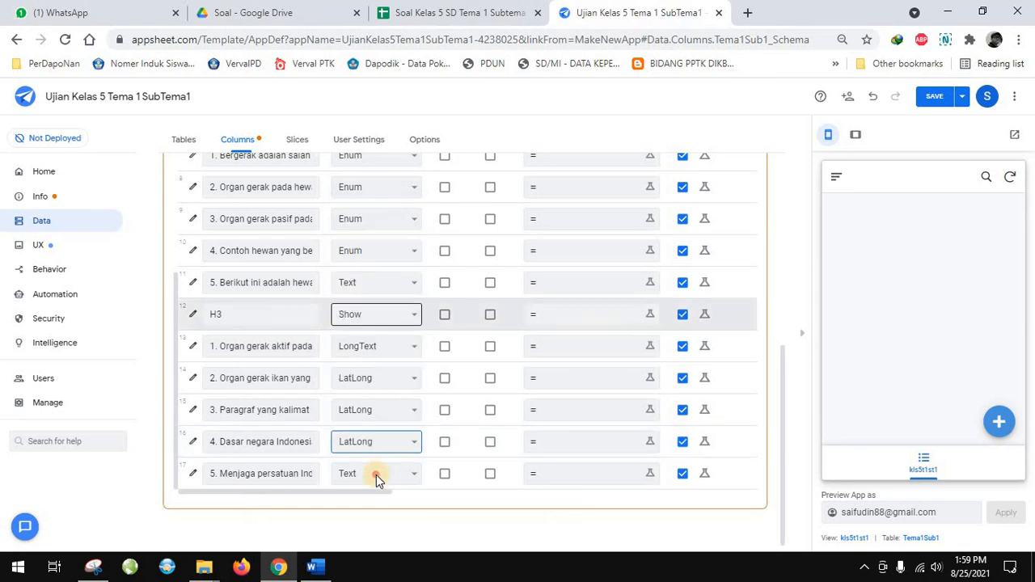
{"action": "left_click", "coordinate": [376, 475]}
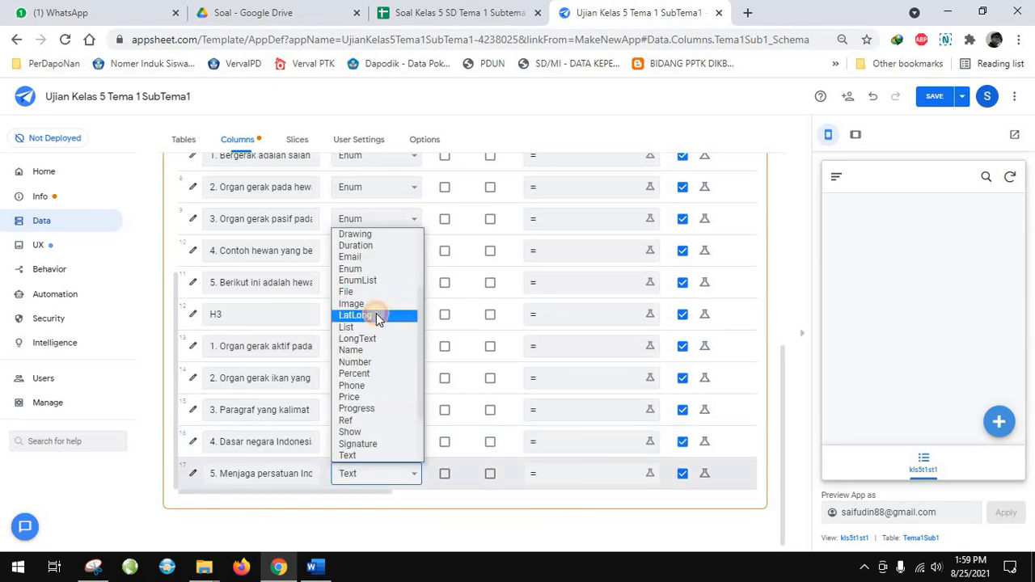
{"action": "left_click", "coordinate": [376, 315]}
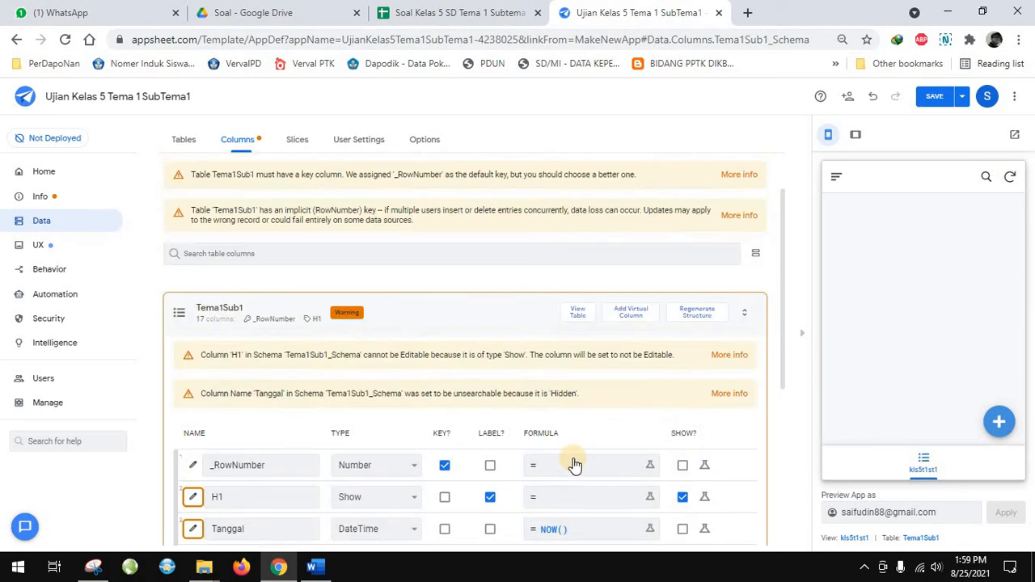
Review the Show, Editable, Require, Initial Value, Display Name, Description and Search settings across the Tema1Sub1 columns
{"action": "scroll", "coordinate": [573, 460], "scroll_direction": "down", "scroll_amount": 4}
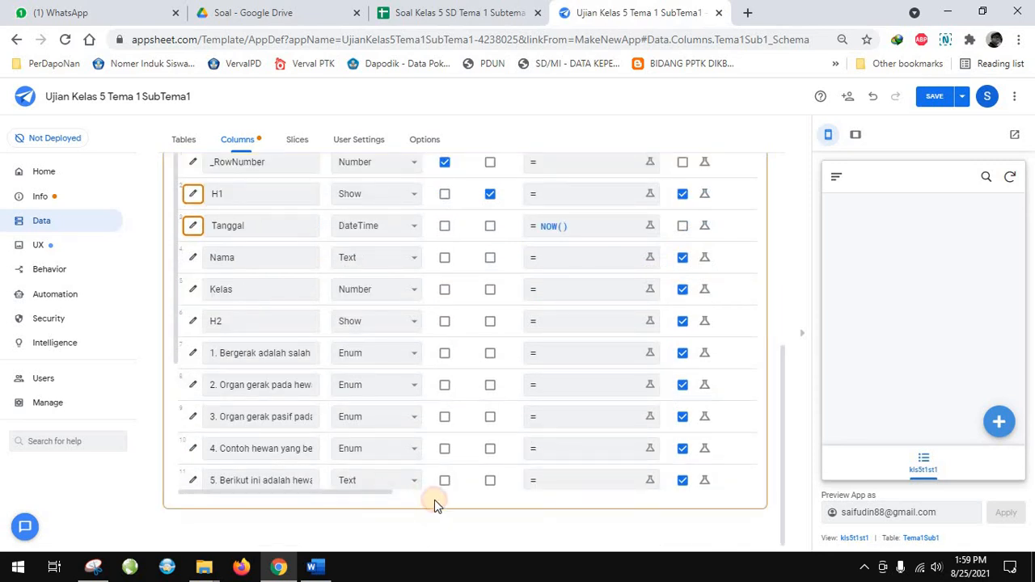
{"action": "scroll", "coordinate": [487, 469], "scroll_direction": "right", "scroll_amount": 4}
{"action": "scroll", "coordinate": [477, 431], "scroll_direction": "up", "scroll_amount": 3}
{"action": "scroll", "coordinate": [477, 431], "scroll_direction": "down", "scroll_amount": 1}
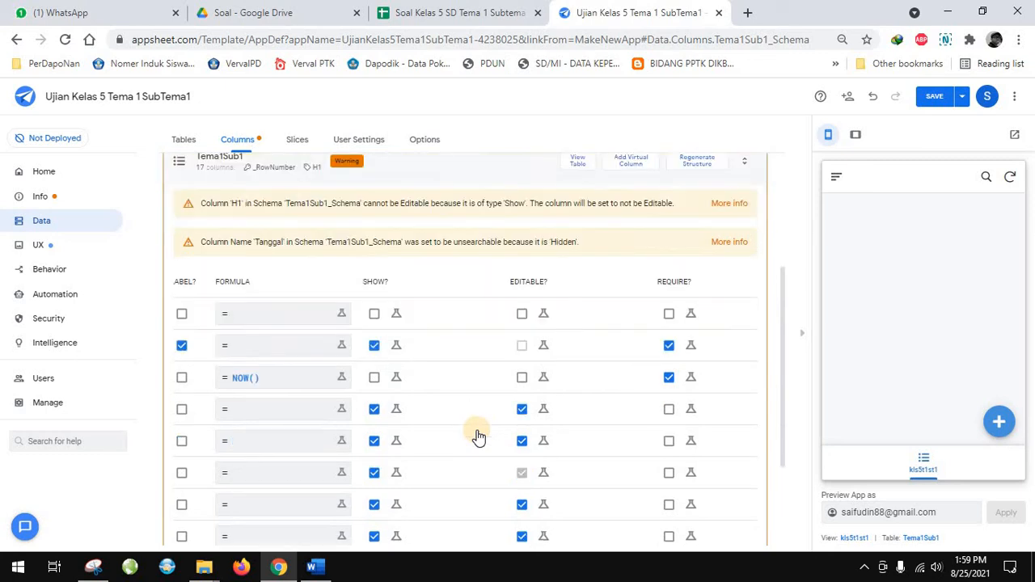
{"action": "scroll", "coordinate": [517, 339], "scroll_direction": "down", "scroll_amount": 1}
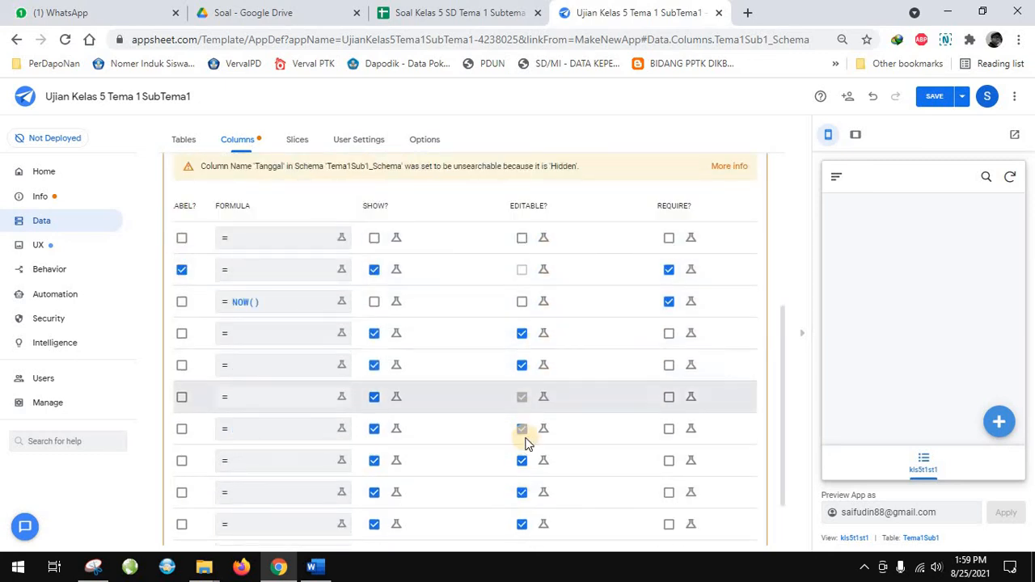
{"action": "scroll", "coordinate": [526, 439], "scroll_direction": "down", "scroll_amount": 2}
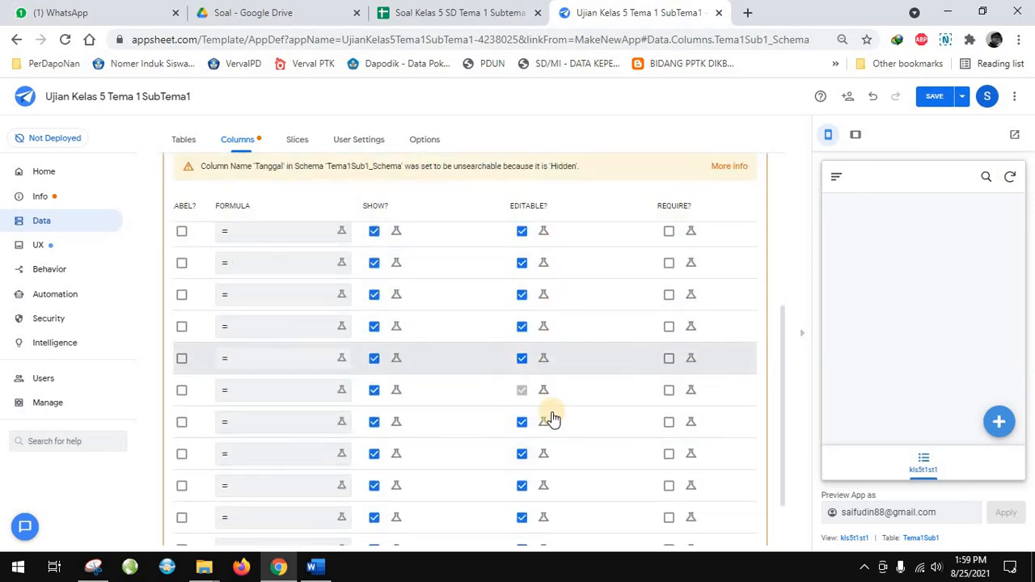
{"action": "scroll", "coordinate": [552, 418], "scroll_direction": "down", "scroll_amount": 2}
{"action": "left_click_drag", "start_coordinate": [472, 495], "coordinate": [684, 493]}
{"action": "scroll", "coordinate": [628, 342], "scroll_direction": "up", "scroll_amount": 5}
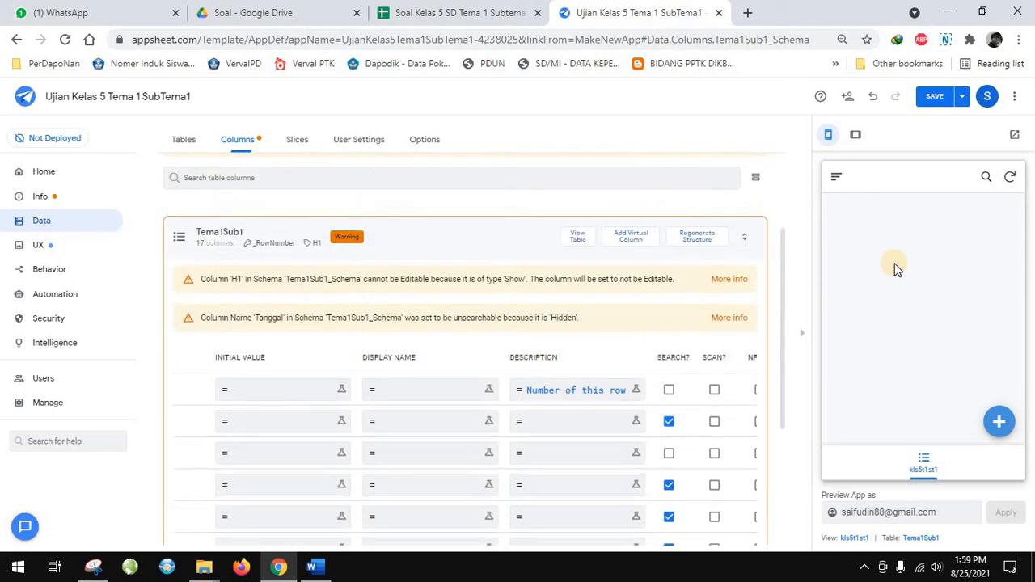
Sync the app preview, open a new entry form to check its fields, and return to the main view
{"action": "left_click", "coordinate": [1009, 176]}
{"action": "left_click", "coordinate": [997, 422]}
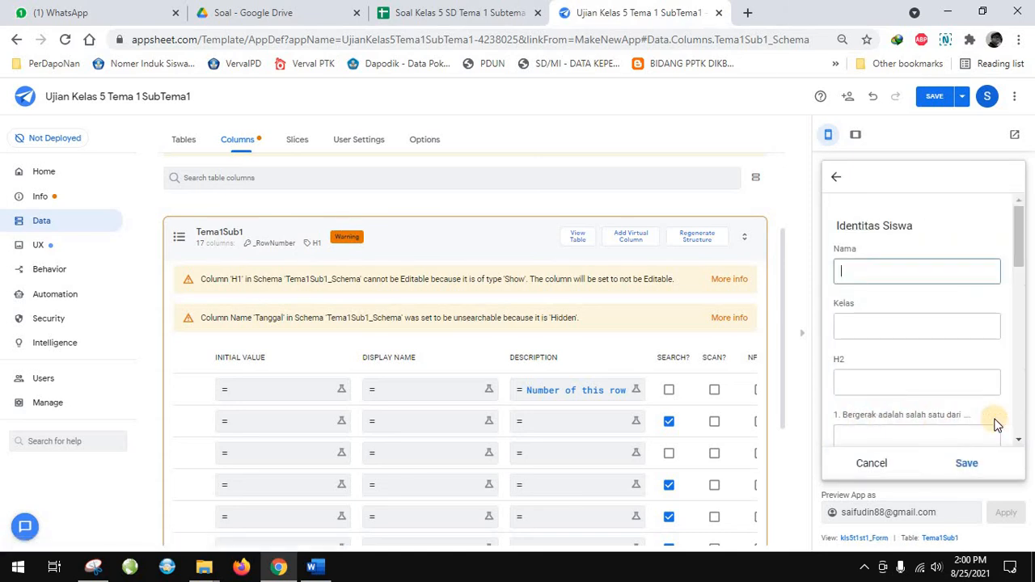
{"action": "left_click", "coordinate": [841, 180]}
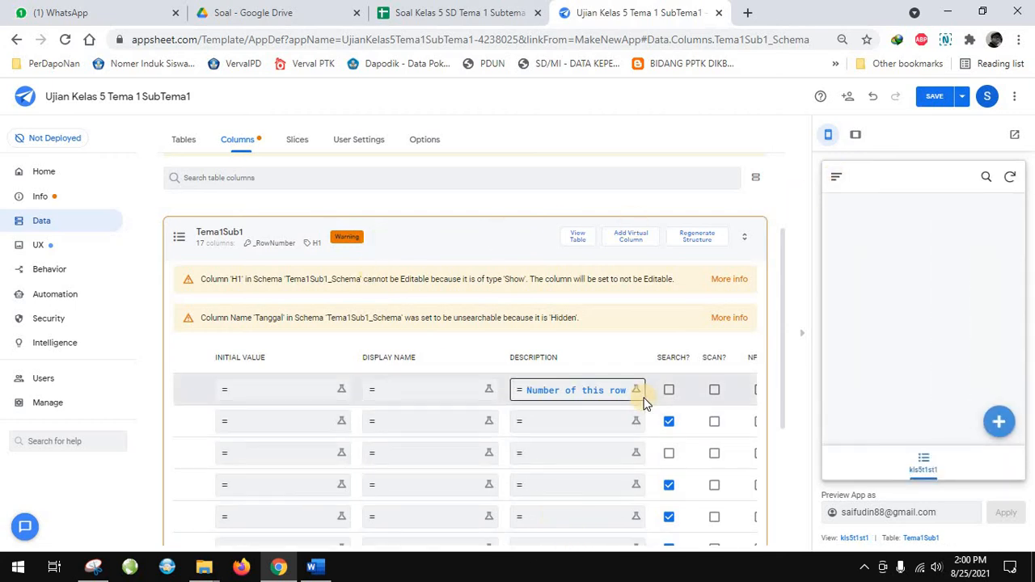
Save the app with data verification
{"action": "scroll", "coordinate": [762, 388], "scroll_direction": "down", "scroll_amount": 2}
{"action": "left_click", "coordinate": [960, 98]}
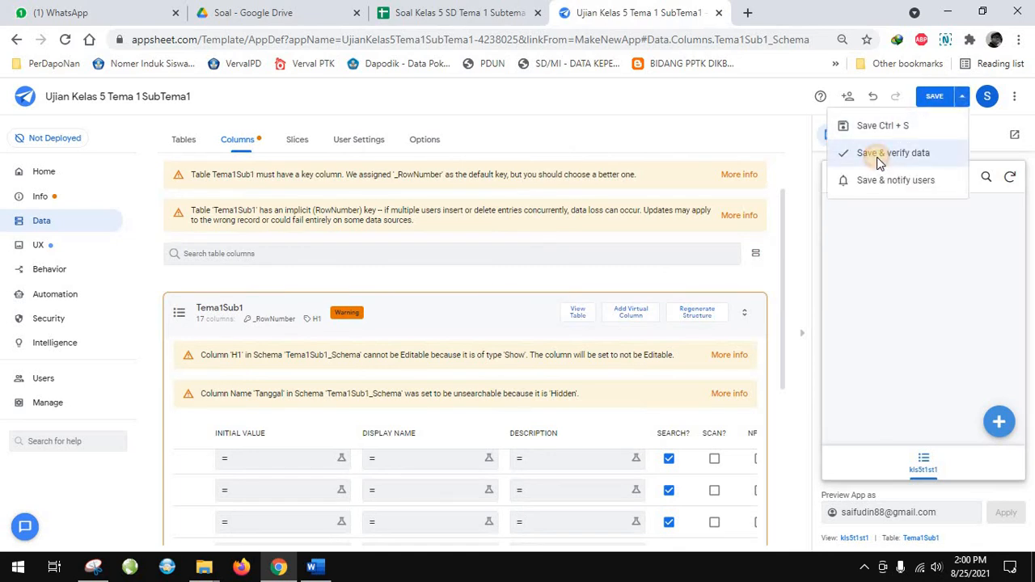
{"action": "left_click", "coordinate": [878, 163]}
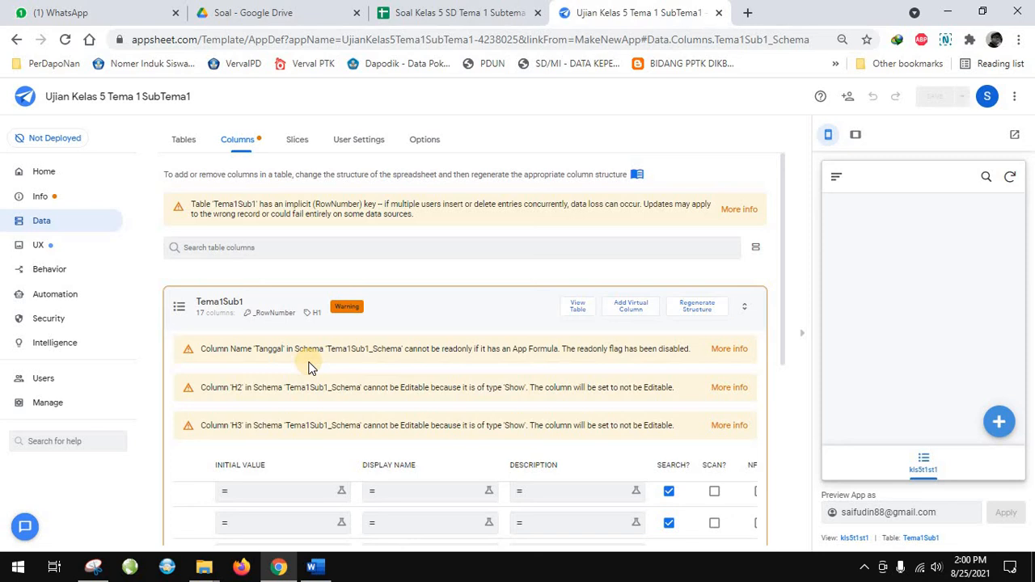
Start a new quiz entry in the app preview, enter the student's name and set Kelas to 5
{"action": "scroll", "coordinate": [323, 372], "scroll_direction": "down", "scroll_amount": 5}
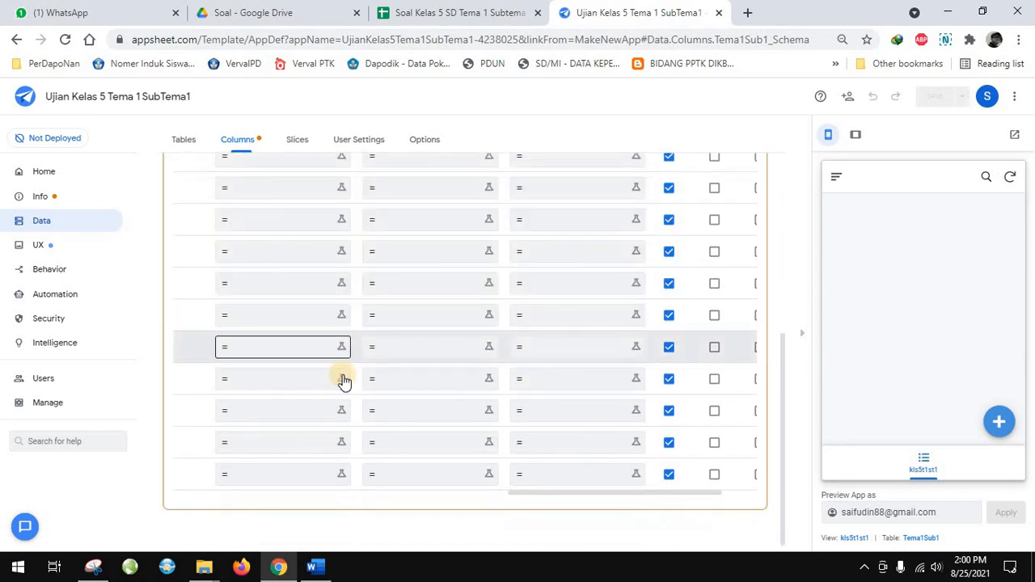
{"action": "scroll", "coordinate": [344, 380], "scroll_direction": "up", "scroll_amount": 3}
{"action": "scroll", "coordinate": [343, 381], "scroll_direction": "down", "scroll_amount": 3}
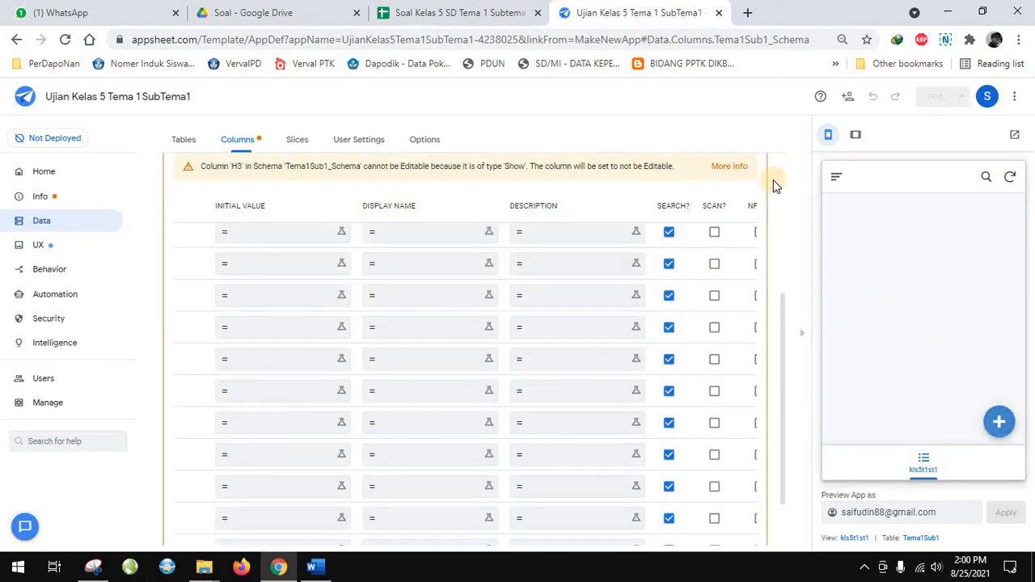
{"action": "left_click", "coordinate": [1000, 423]}
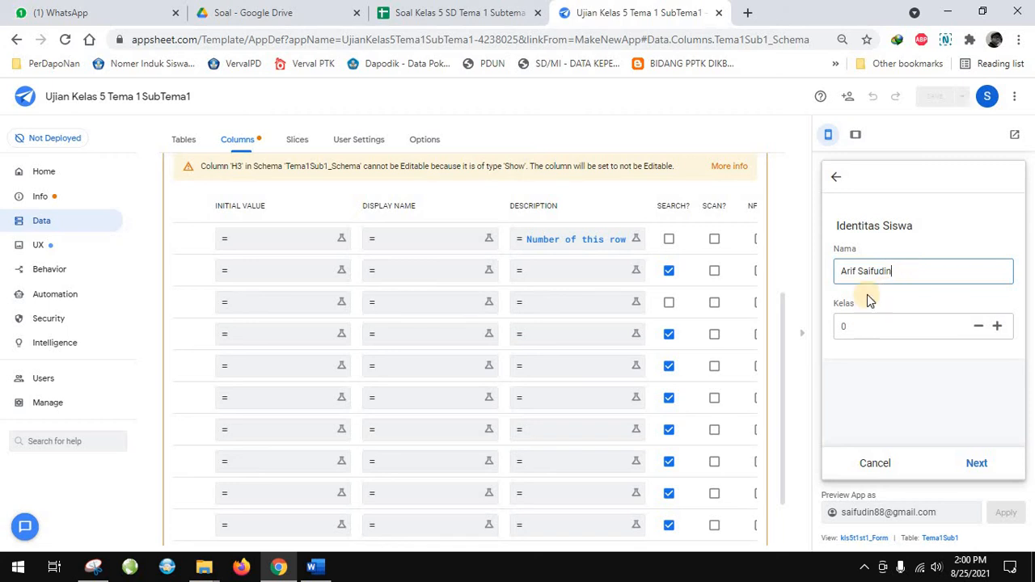
{"action": "left_click", "coordinate": [875, 325]}
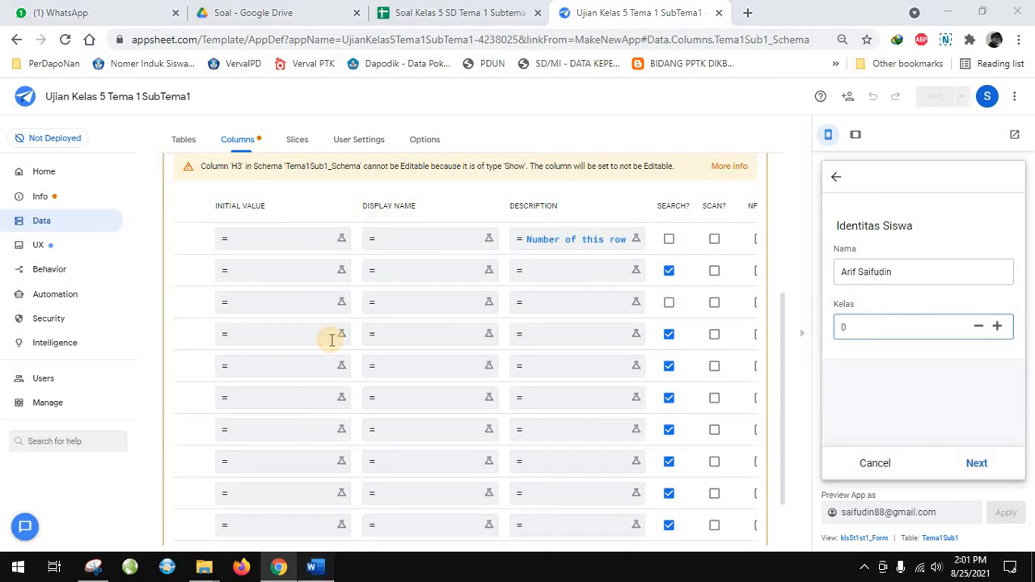
{"action": "key", "text": "alt+Tab"}
{"action": "scroll", "coordinate": [331, 340], "scroll_direction": "up", "scroll_amount": 6}
{"action": "scroll", "coordinate": [323, 522], "scroll_direction": "down", "scroll_amount": 4}
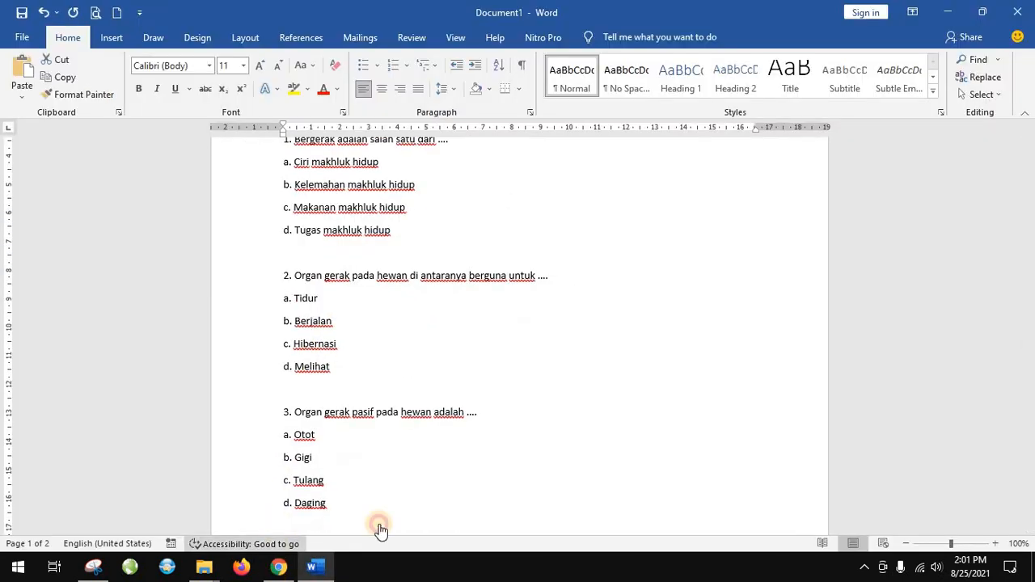
{"action": "key", "text": "alt+Tab"}
{"action": "type", "text": "5"}
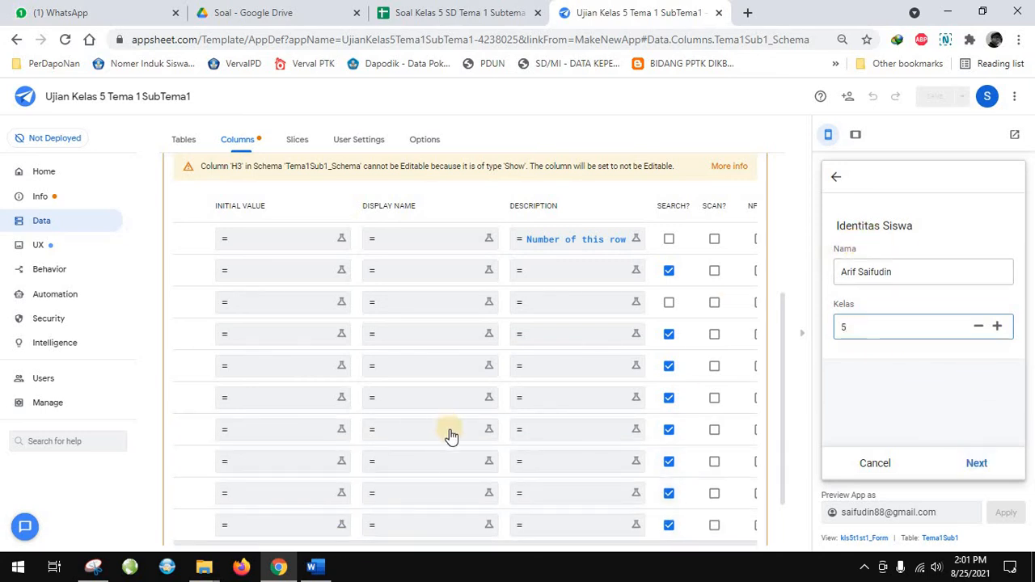
Check the types and the Show, Editable and Require settings of the Tema1Sub1 columns against the form preview
{"action": "scroll", "coordinate": [535, 473], "scroll_direction": "down", "scroll_amount": 3}
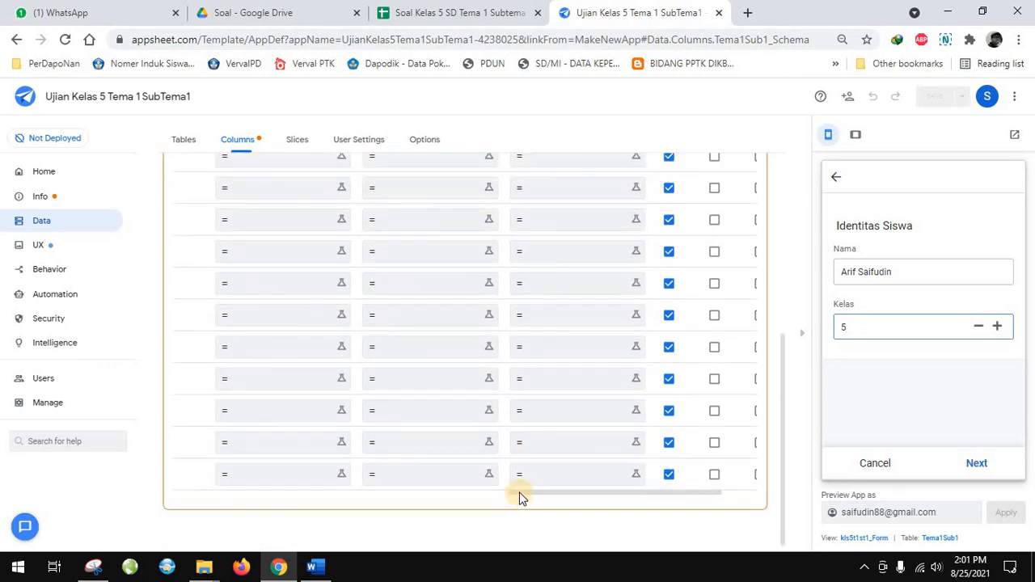
{"action": "scroll", "coordinate": [300, 485], "scroll_direction": "left", "scroll_amount": 5}
{"action": "scroll", "coordinate": [222, 283], "scroll_direction": "up", "scroll_amount": 1}
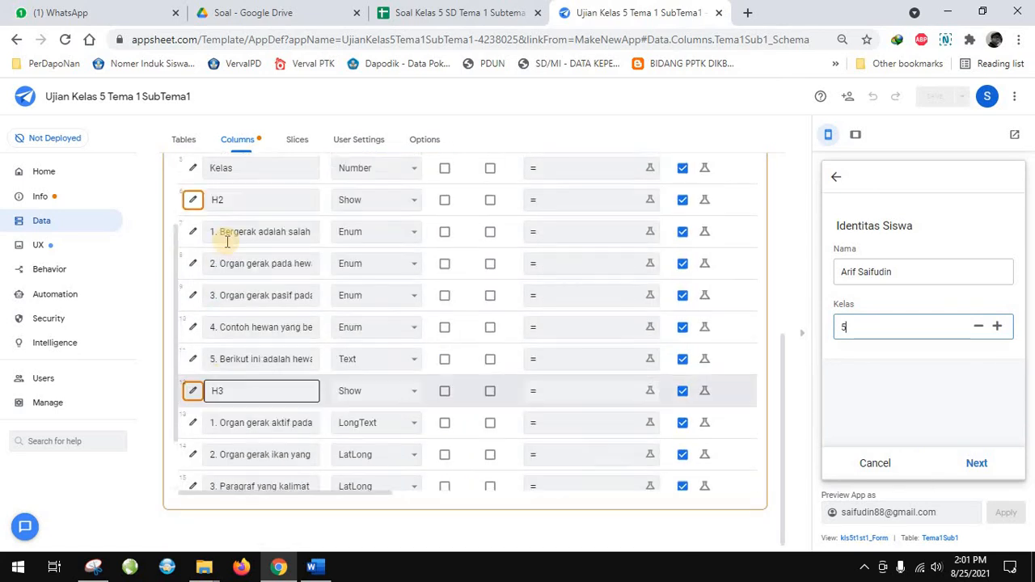
{"action": "scroll", "coordinate": [226, 241], "scroll_direction": "up", "scroll_amount": 2}
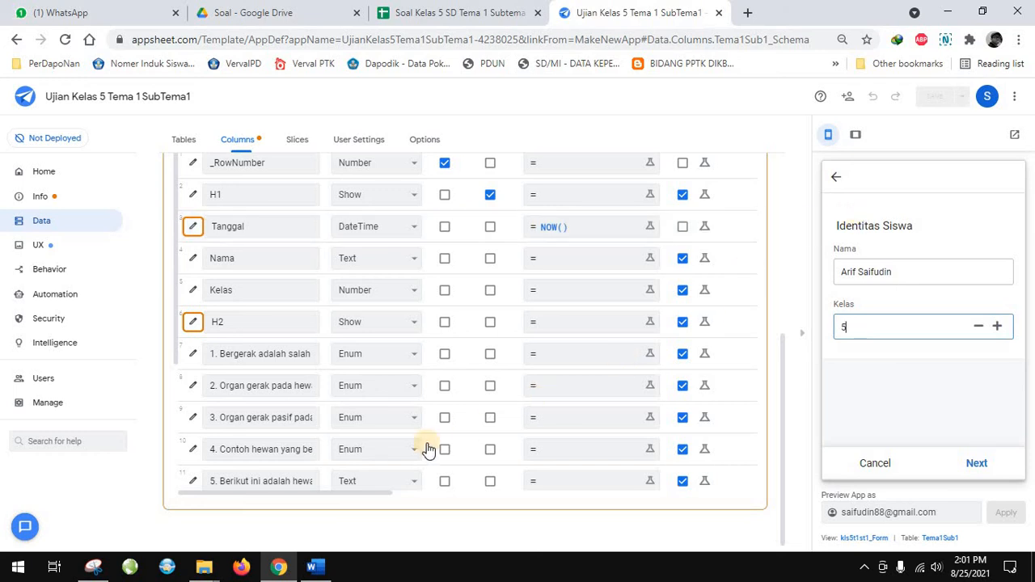
{"action": "left_click_drag", "start_coordinate": [372, 492], "coordinate": [511, 493]}
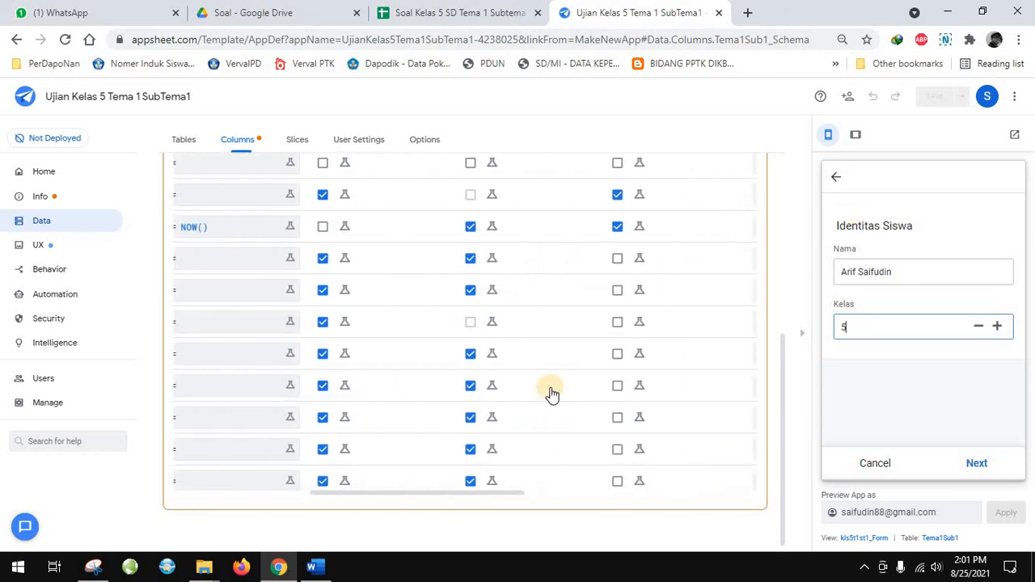
{"action": "scroll", "coordinate": [550, 394], "scroll_direction": "up", "scroll_amount": 2}
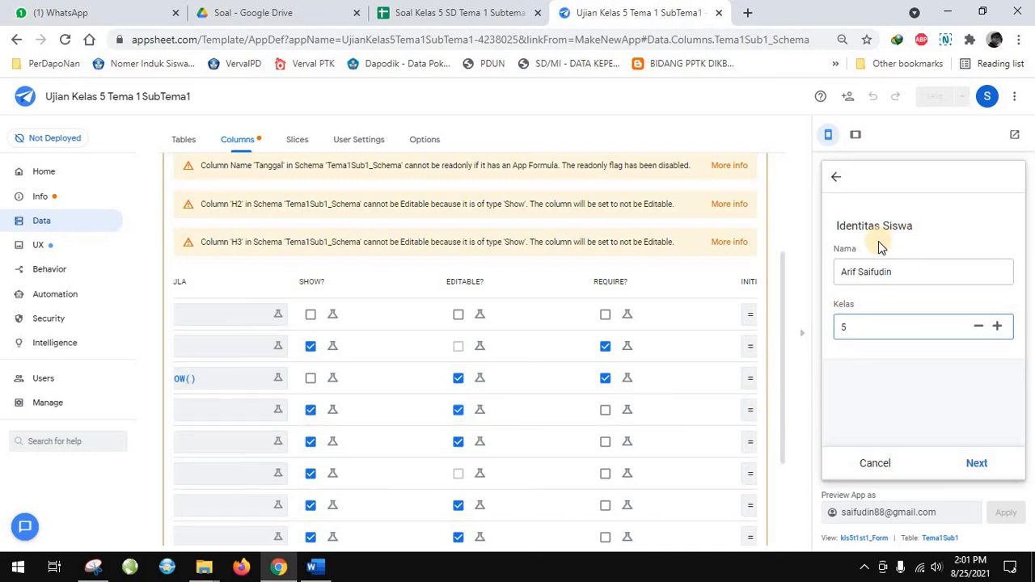
Advance to the multiple-choice page and answer question 1 with "a. Ciri makhluk hidup" and question 2 with "b. Berjalan"
{"action": "left_click", "coordinate": [976, 467]}
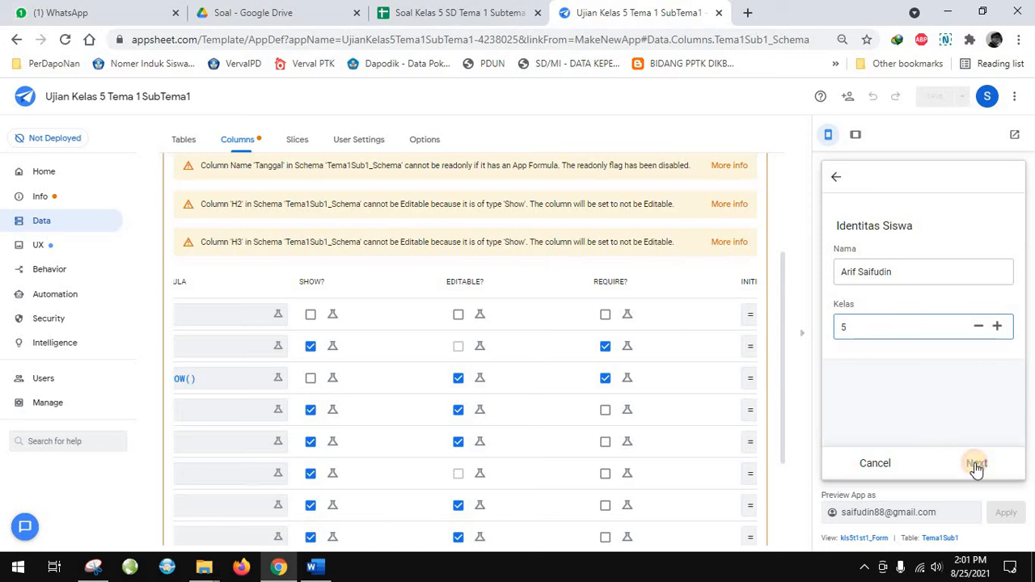
{"action": "left_click", "coordinate": [916, 275]}
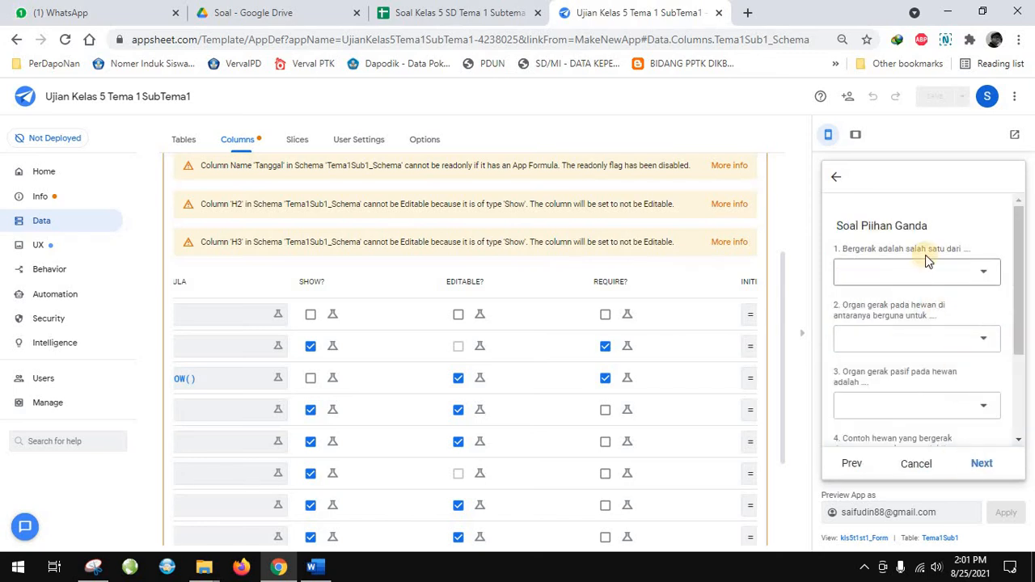
{"action": "left_click", "coordinate": [984, 273]}
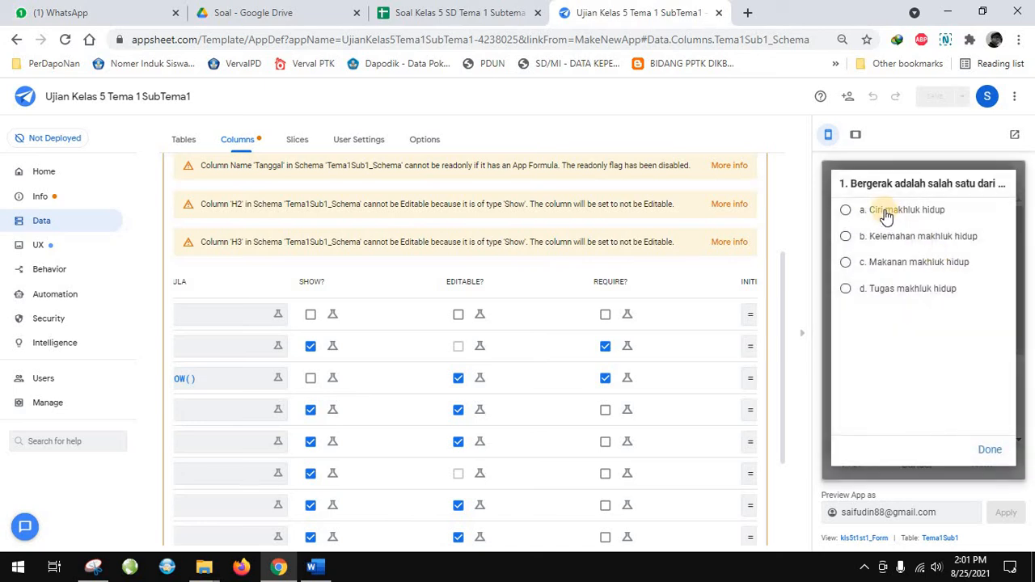
{"action": "left_click", "coordinate": [887, 214]}
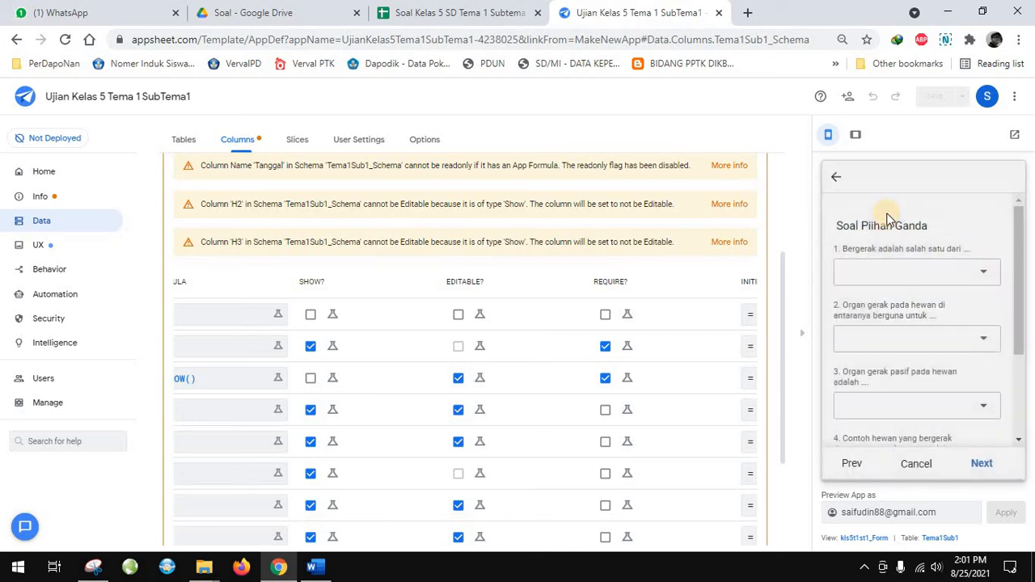
{"action": "left_click", "coordinate": [895, 341]}
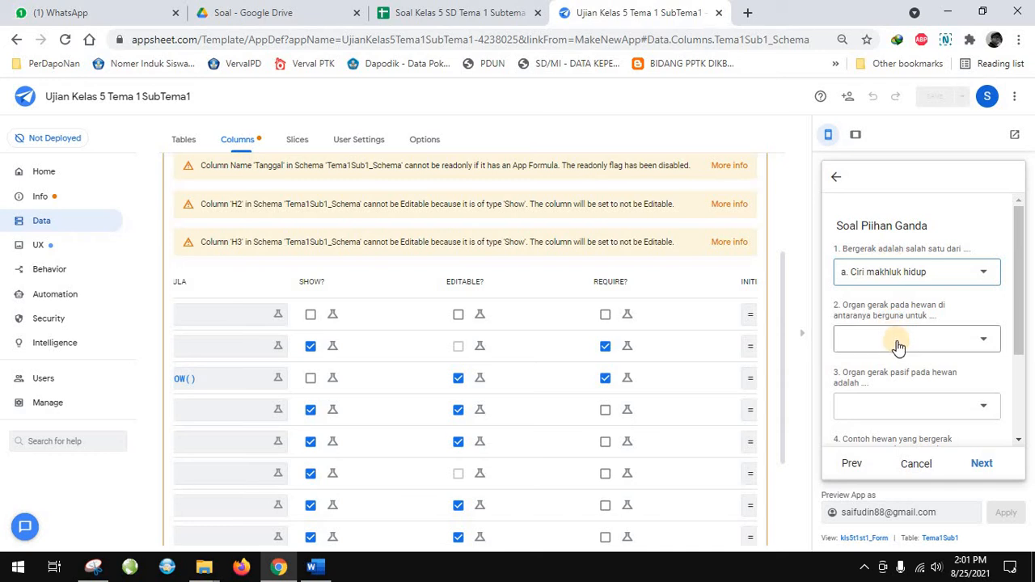
{"action": "left_click", "coordinate": [898, 344]}
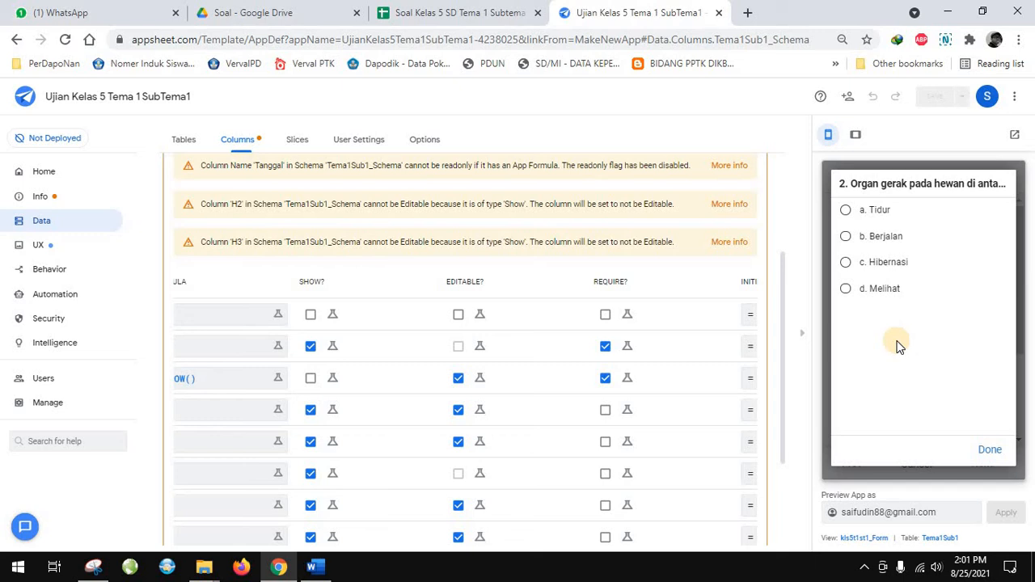
{"action": "left_click", "coordinate": [987, 454]}
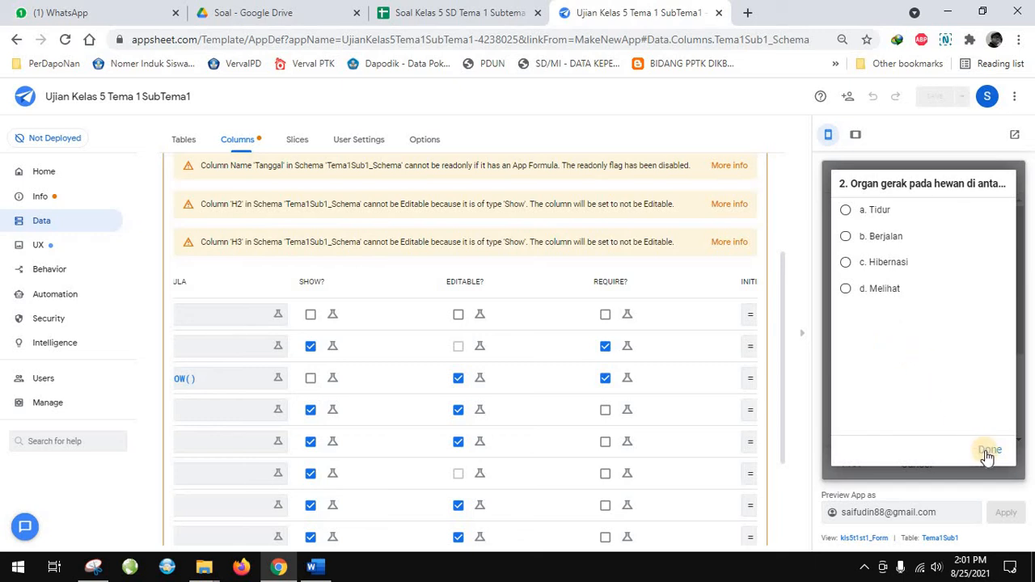
{"action": "left_click", "coordinate": [856, 243]}
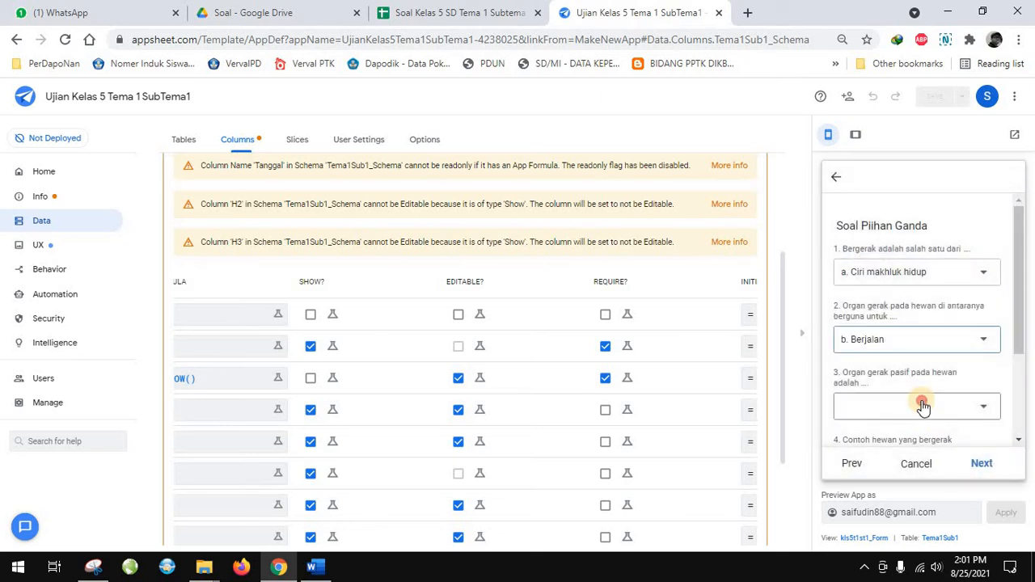
Answer question 3 with "d. Daging" and question 4 with "d. Kanguru dan katak" in the preview form
{"action": "left_click", "coordinate": [923, 407]}
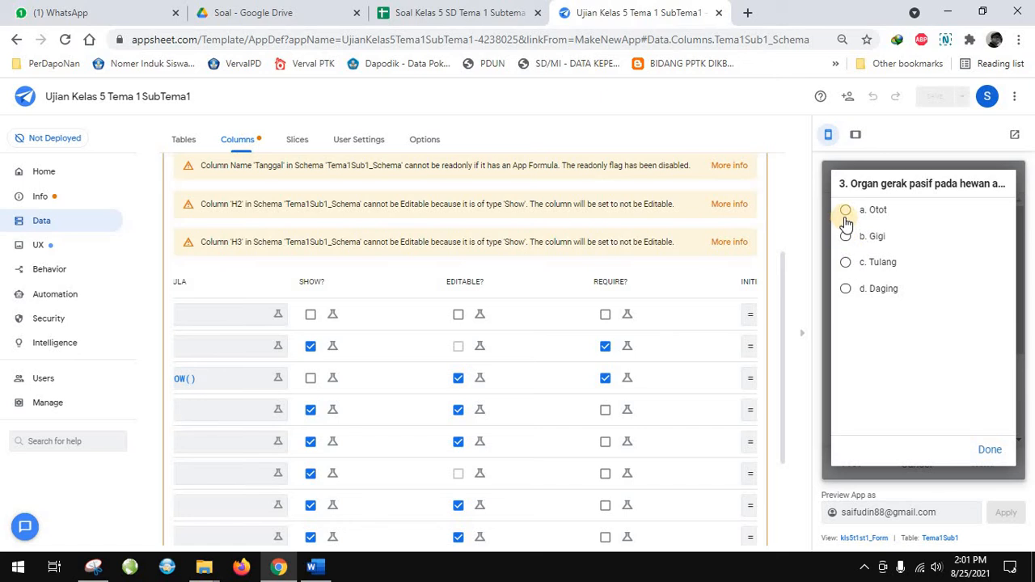
{"action": "left_click", "coordinate": [846, 289]}
{"action": "scroll", "coordinate": [930, 388], "scroll_direction": "down", "scroll_amount": 2}
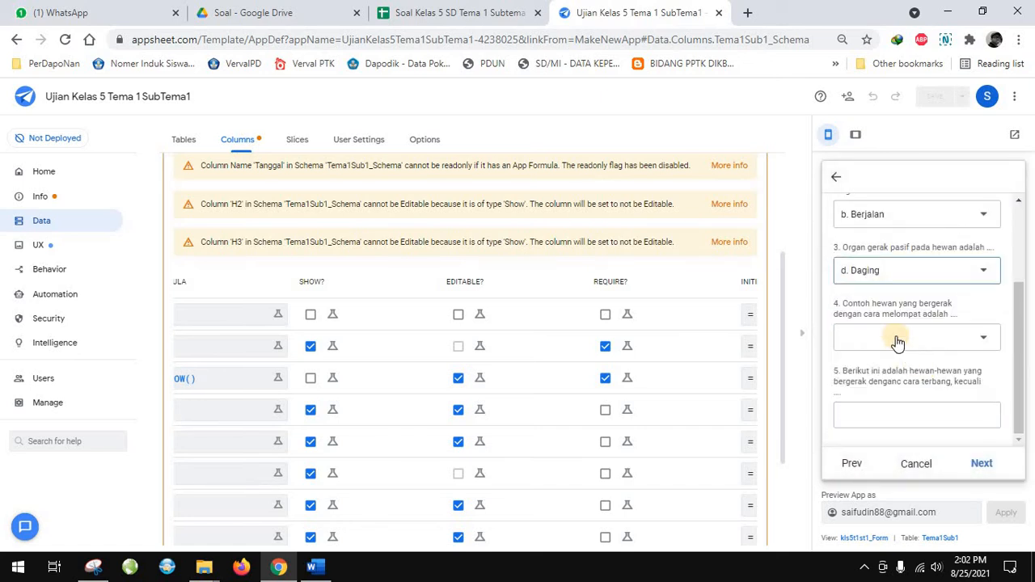
{"action": "left_click", "coordinate": [896, 340]}
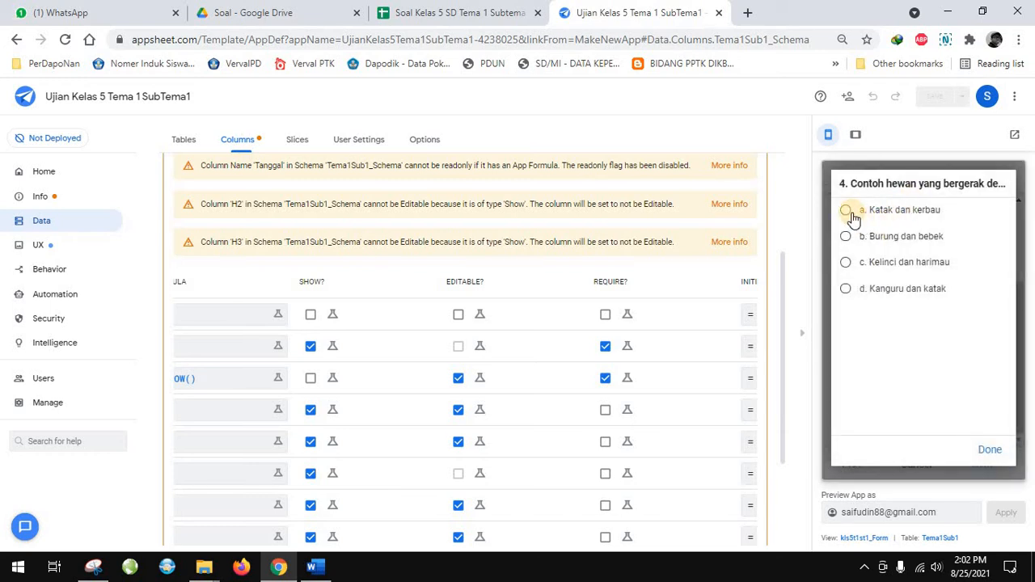
{"action": "left_click", "coordinate": [846, 291]}
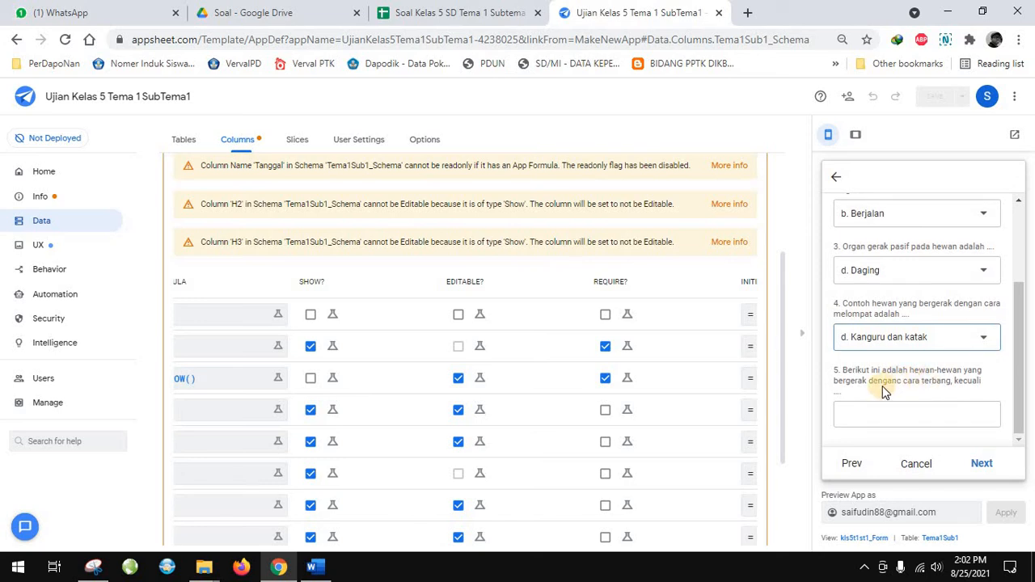
Change the column type of question 5, "Berikut ini adalah hewan-hewan yang bergerak...", to Enum
{"action": "left_click", "coordinate": [925, 419]}
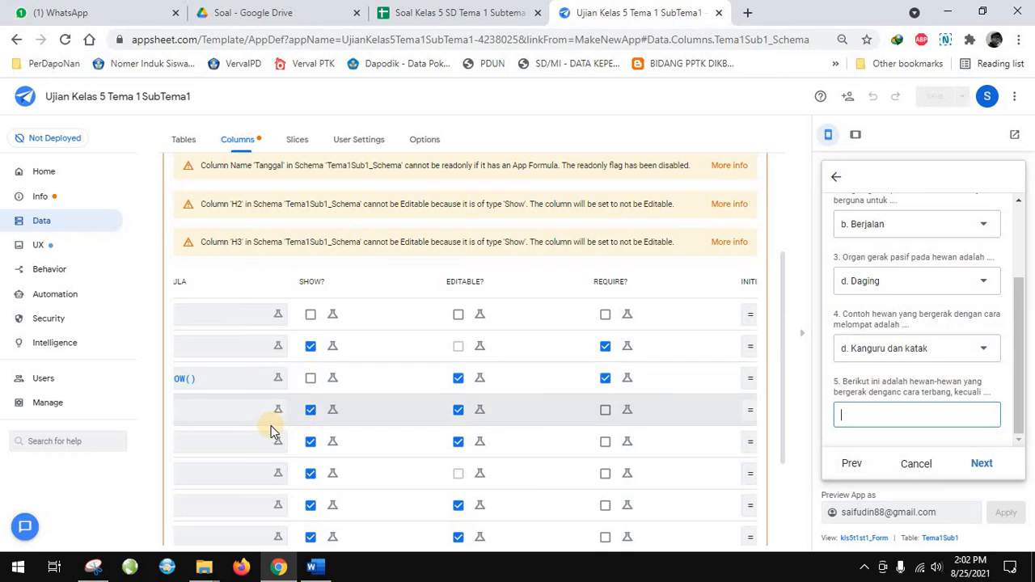
{"action": "scroll", "coordinate": [342, 518], "scroll_direction": "down", "scroll_amount": 5}
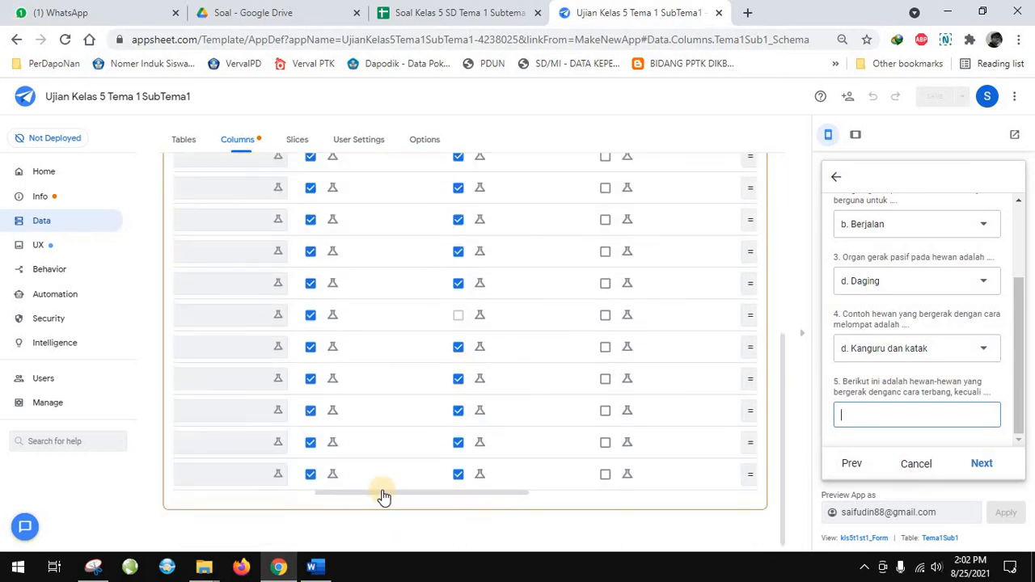
{"action": "left_click", "coordinate": [199, 502]}
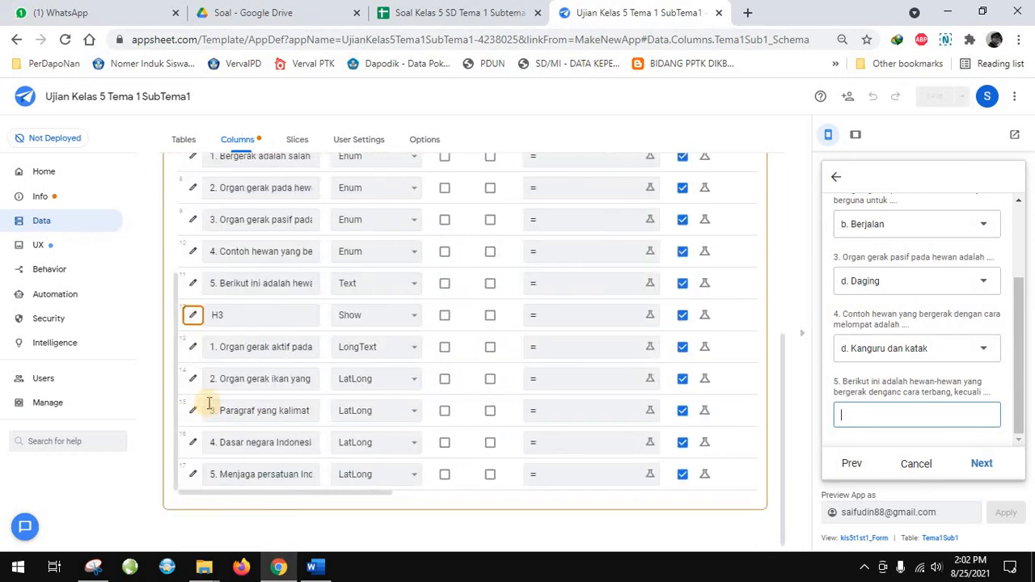
{"action": "left_click", "coordinate": [193, 283]}
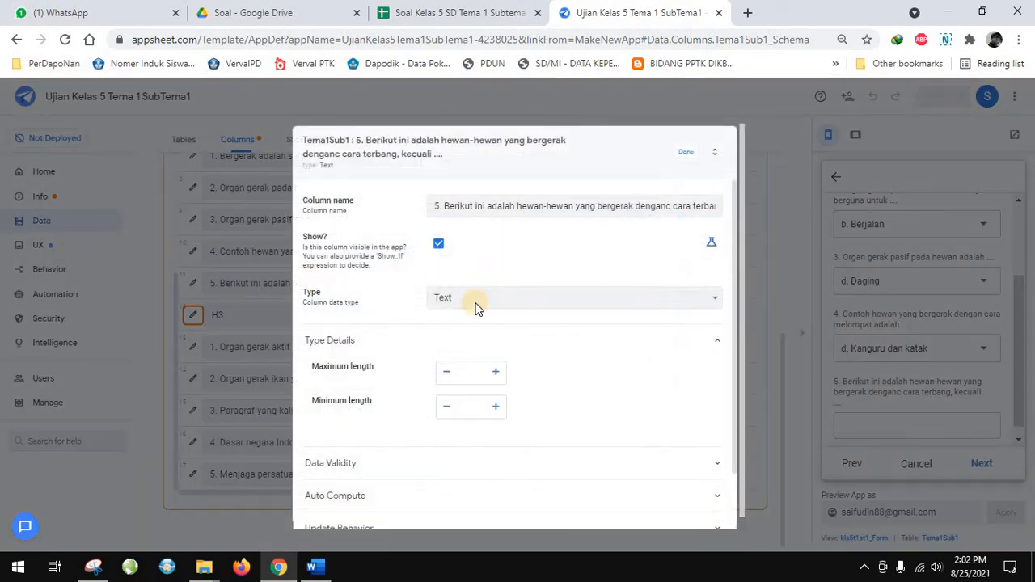
{"action": "left_click", "coordinate": [474, 301]}
{"action": "scroll", "coordinate": [460, 388], "scroll_direction": "up", "scroll_amount": 1}
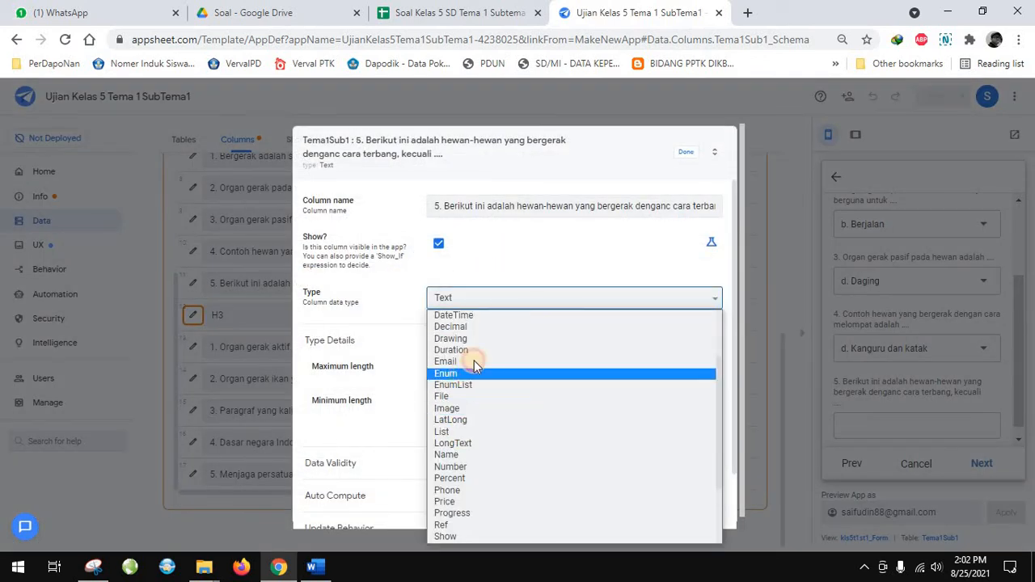
{"action": "left_click", "coordinate": [474, 373]}
{"action": "left_click", "coordinate": [462, 377]}
Copy option "a. Elang" from the Word document into question 5's first Enum value and add a second value row
{"action": "left_click", "coordinate": [311, 566]}
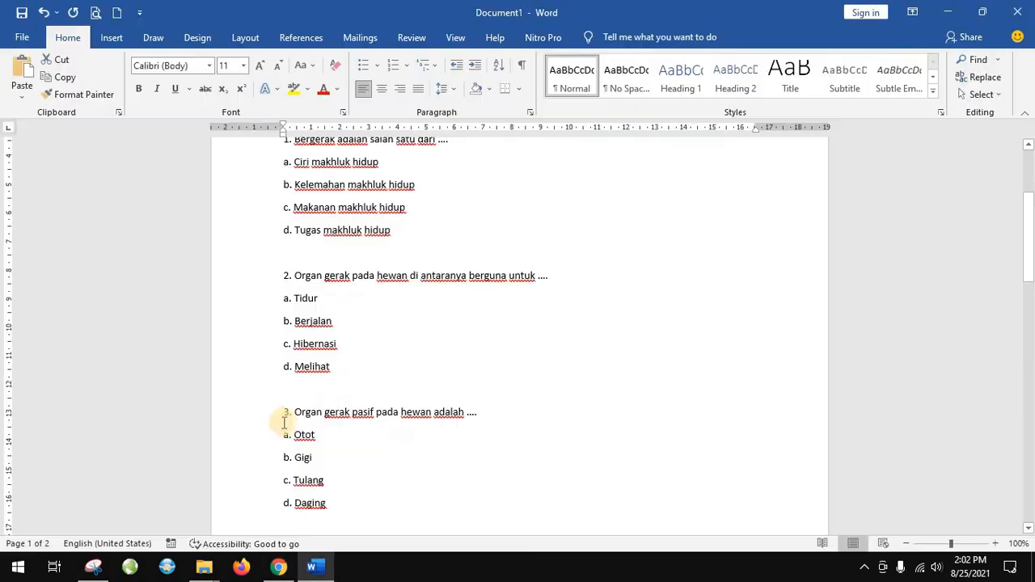
{"action": "scroll", "coordinate": [284, 422], "scroll_direction": "down", "scroll_amount": 10}
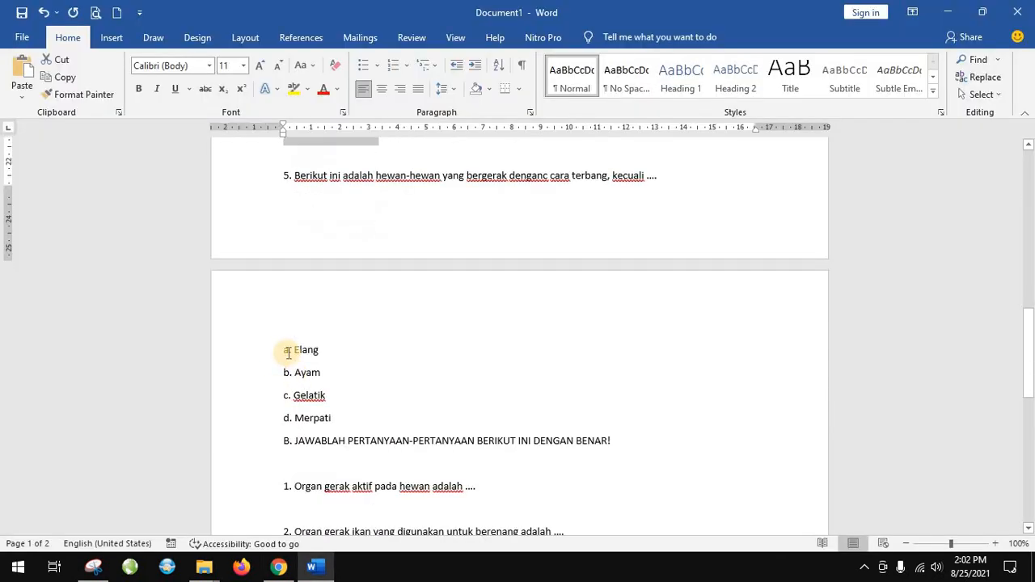
{"action": "triple_click", "coordinate": [300, 355]}
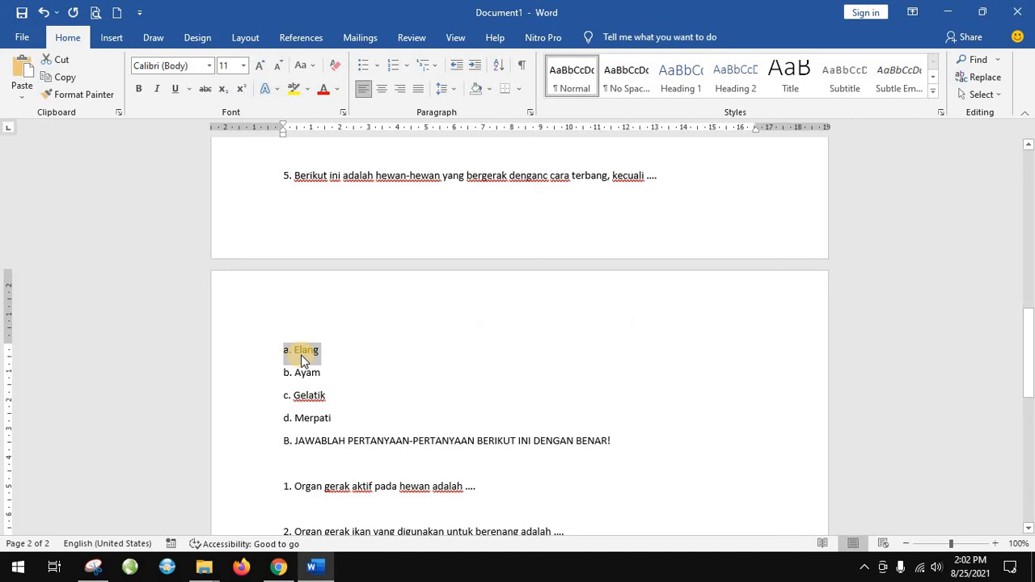
{"action": "left_click", "coordinate": [277, 566]}
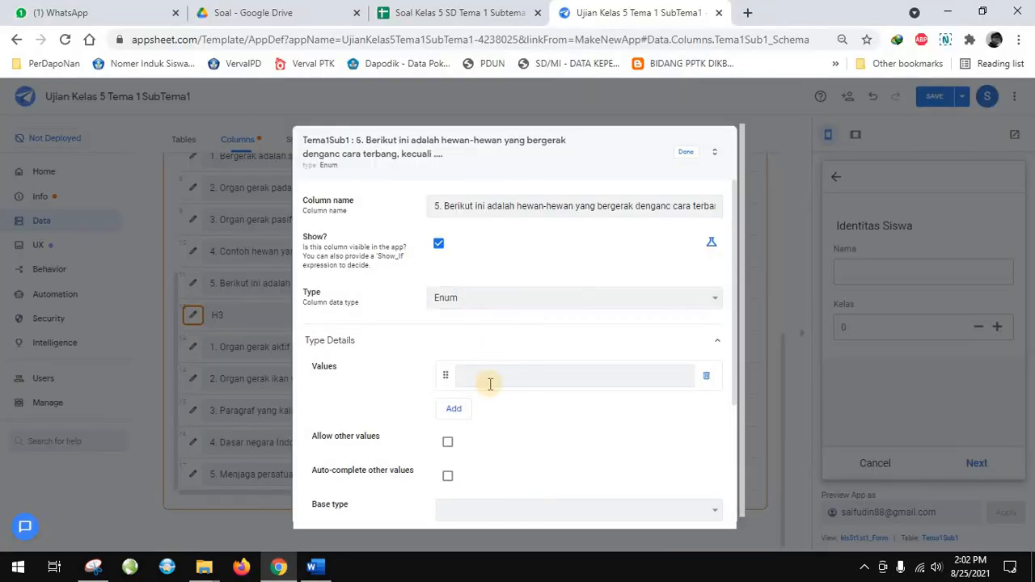
{"action": "left_click", "coordinate": [488, 376]}
{"action": "type", "text": "a. Elang"}
{"action": "left_click", "coordinate": [455, 411]}
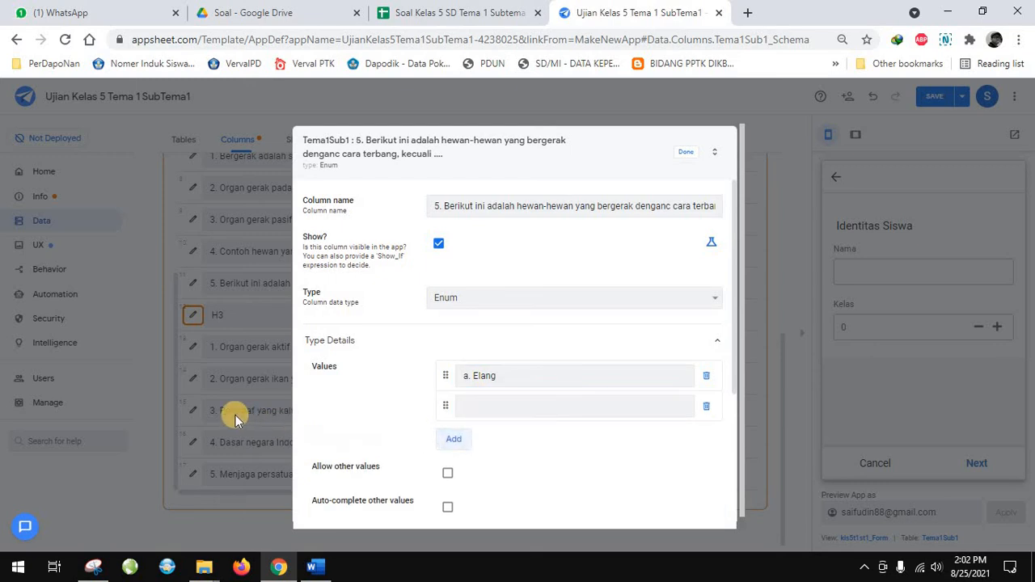
Copy "b. Ayam" from the Word document into question 5's second Enum value and add a third row
{"action": "left_click", "coordinate": [314, 564]}
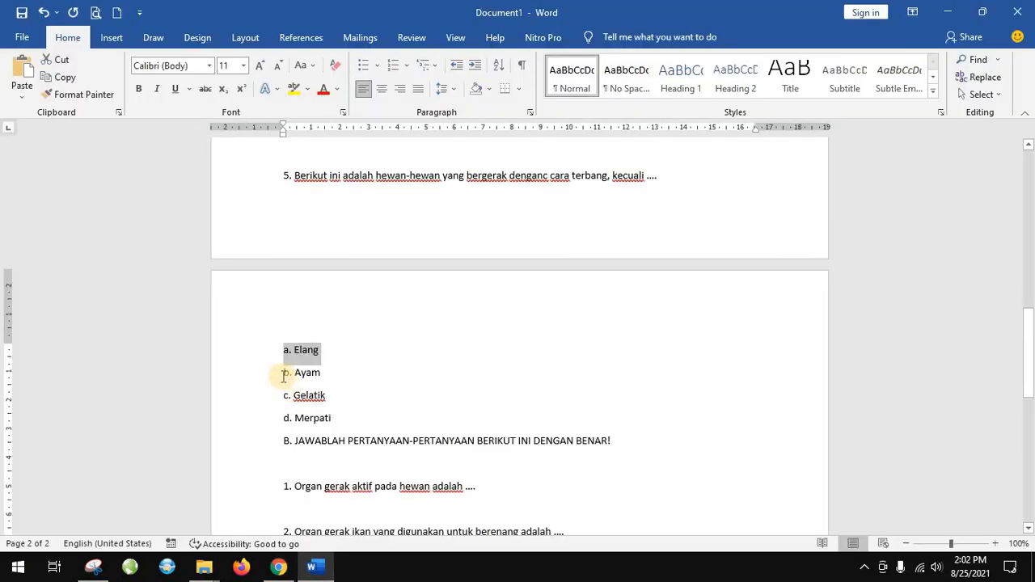
{"action": "left_click_drag", "start_coordinate": [284, 373], "coordinate": [319, 377]}
{"action": "key", "text": "ctrl+c"}
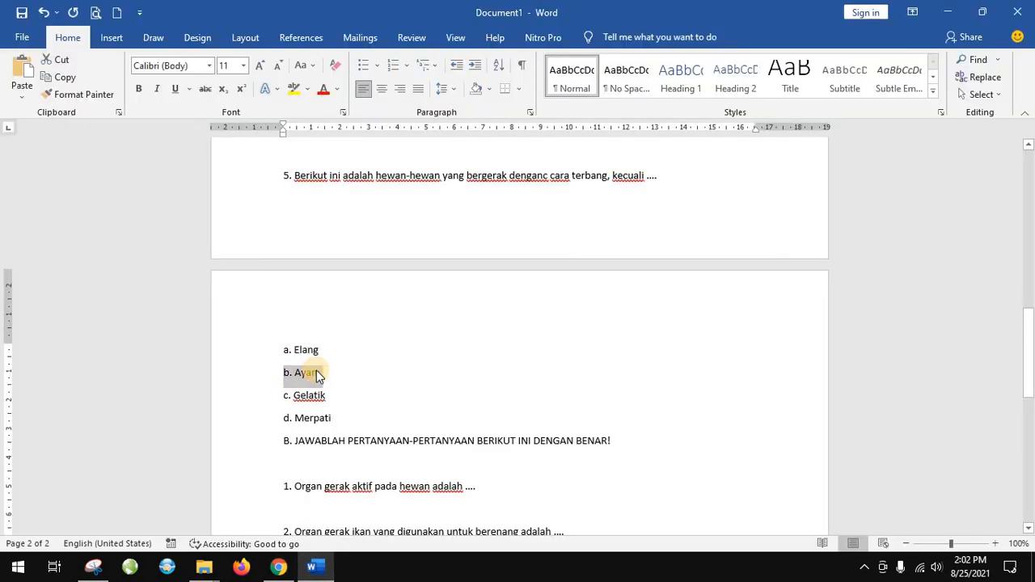
{"action": "left_click", "coordinate": [277, 567]}
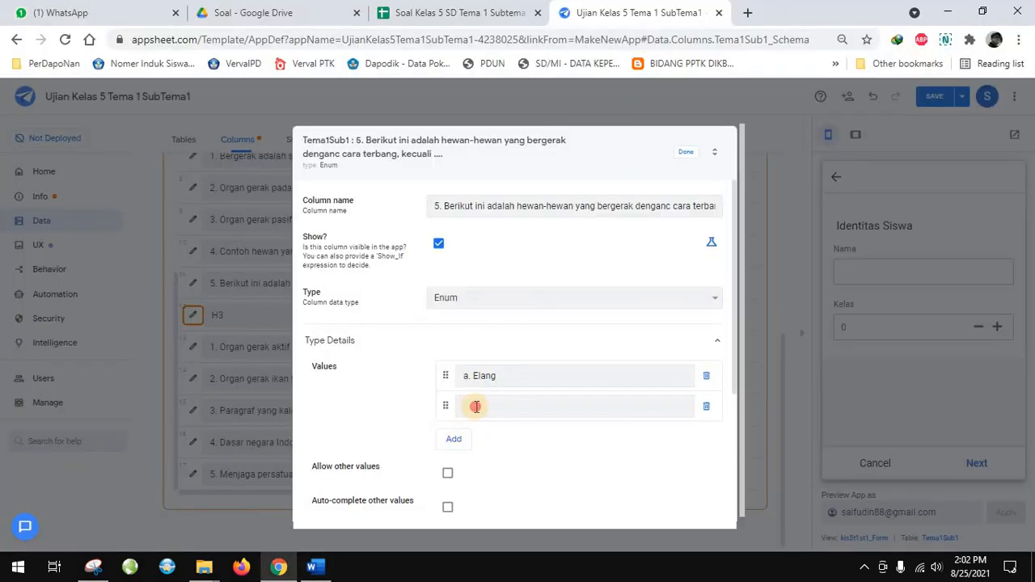
{"action": "left_click", "coordinate": [477, 405]}
{"action": "key", "text": "ctrl+v"}
{"action": "key", "text": "Return"}
Copy "c. Gelatik" from the Word document into question 5's third Enum value and add a fourth row
{"action": "left_click", "coordinate": [313, 567]}
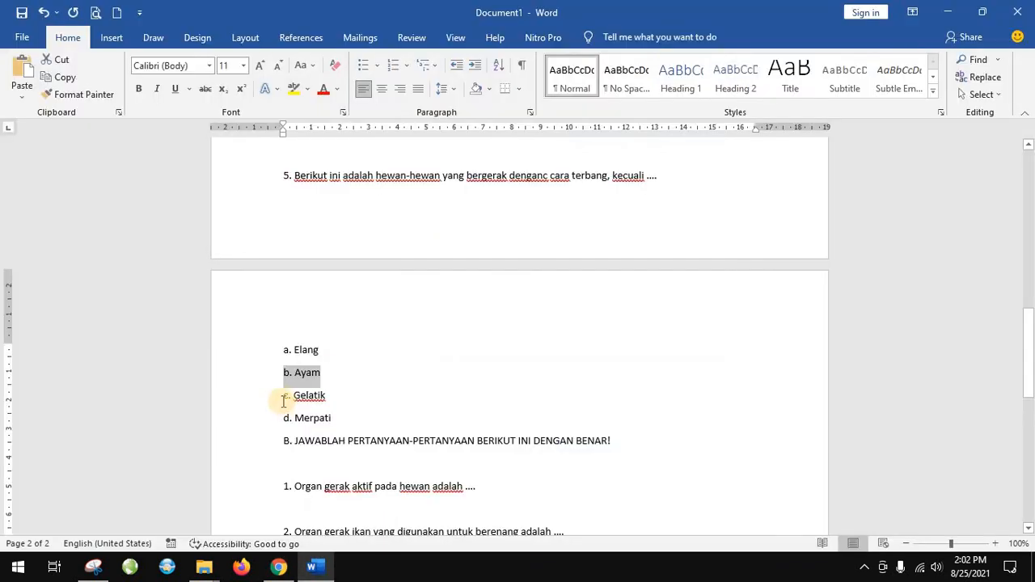
{"action": "left_click_drag", "start_coordinate": [288, 397], "coordinate": [323, 393]}
{"action": "key", "text": "ctrl+c"}
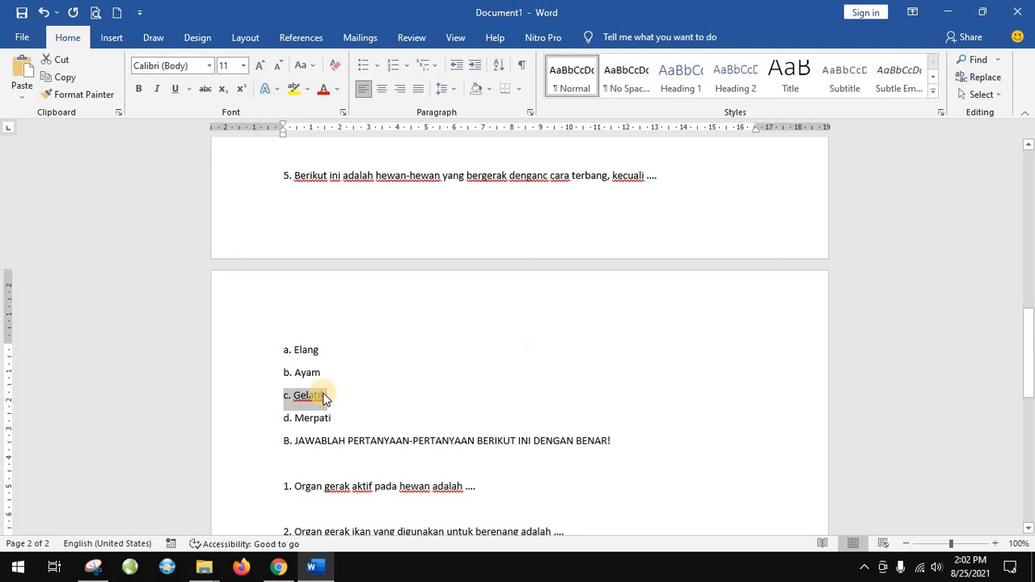
{"action": "left_click", "coordinate": [277, 567]}
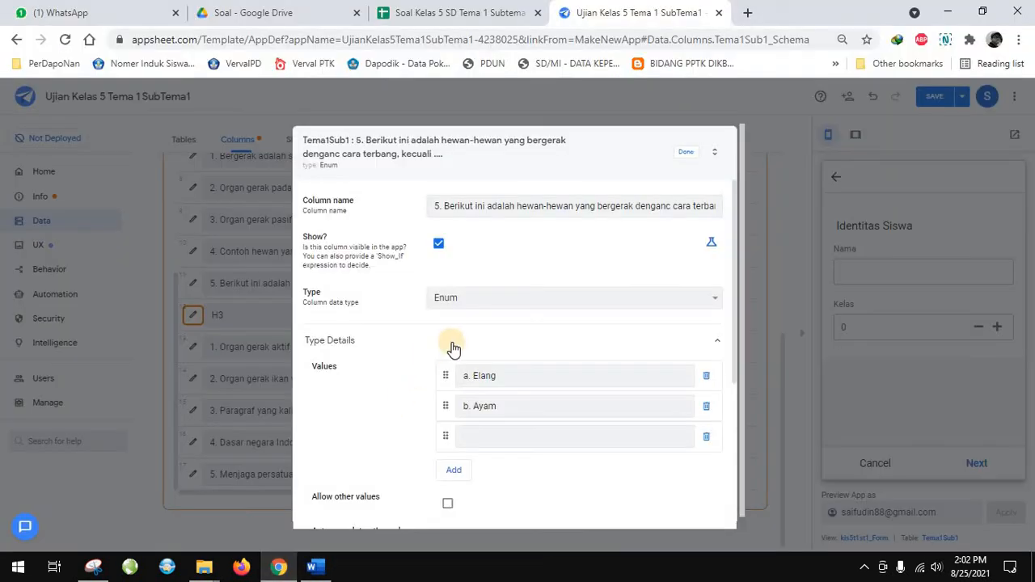
{"action": "left_click", "coordinate": [482, 429]}
{"action": "key", "text": "ctrl+v"}
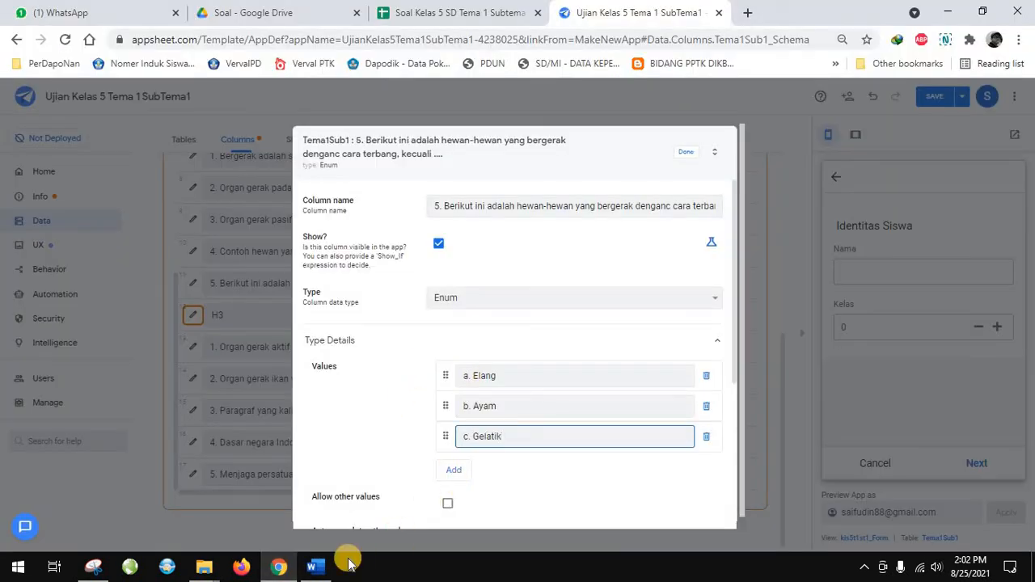
{"action": "key", "text": "Return"}
Copy "d. Merpati" from the Word document into question 5's fourth Enum value, and save and verify the app's data
{"action": "left_click", "coordinate": [312, 567]}
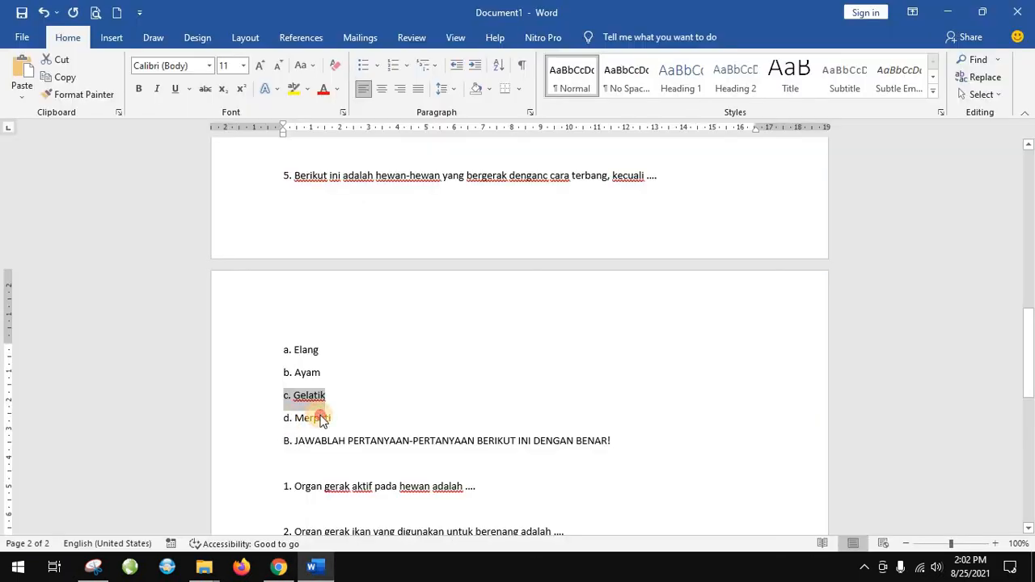
{"action": "triple_click", "coordinate": [320, 421]}
{"action": "key", "text": "ctrl+c"}
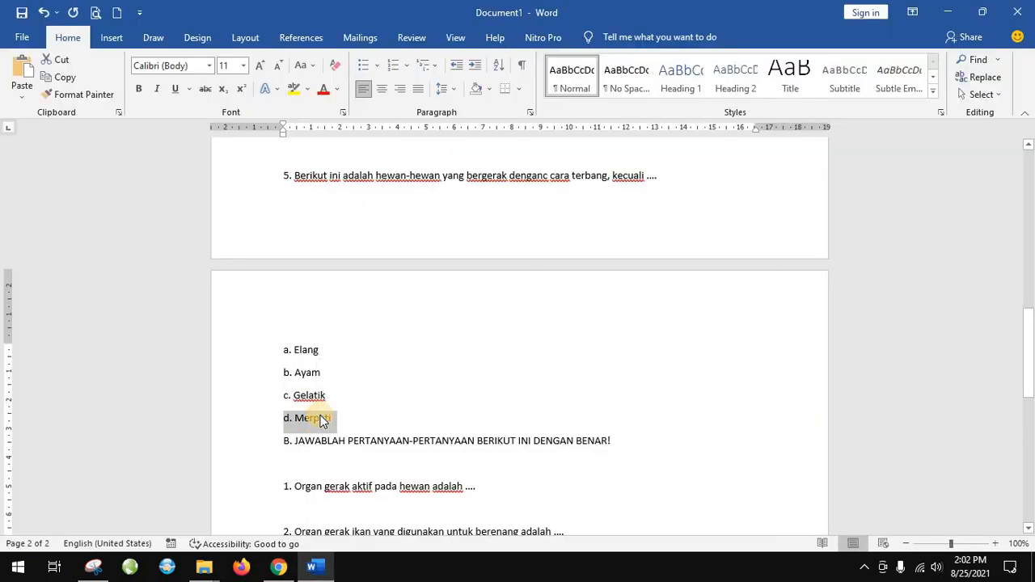
{"action": "left_click", "coordinate": [278, 567]}
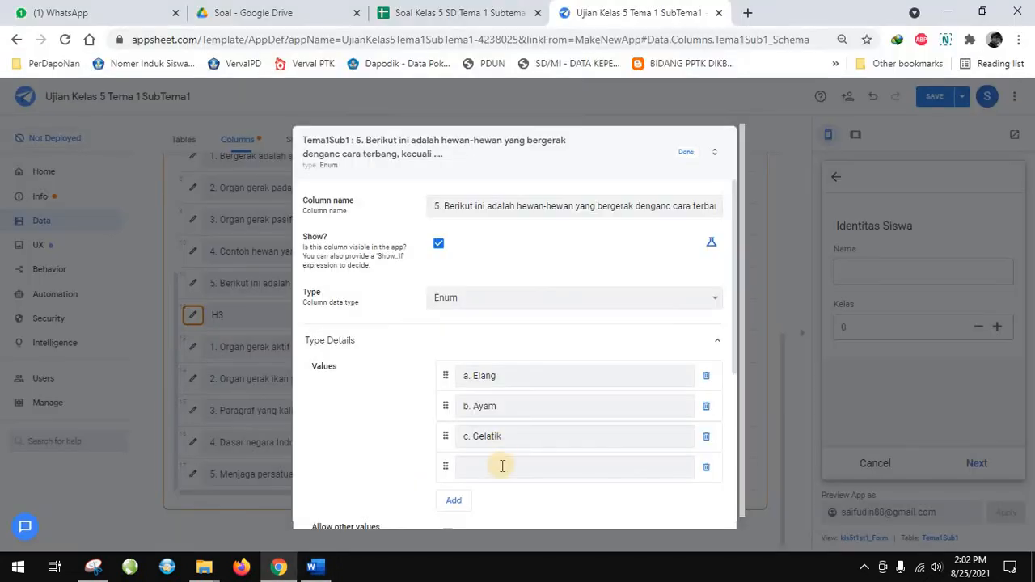
{"action": "left_click", "coordinate": [502, 467]}
{"action": "key", "text": "ctrl+v"}
{"action": "left_click", "coordinate": [684, 152]}
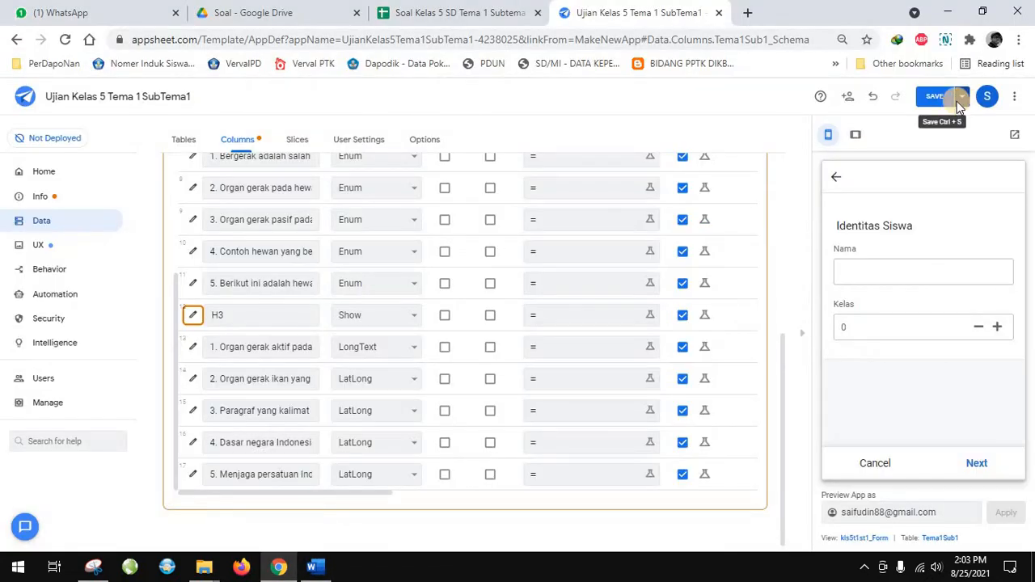
{"action": "left_click", "coordinate": [958, 99]}
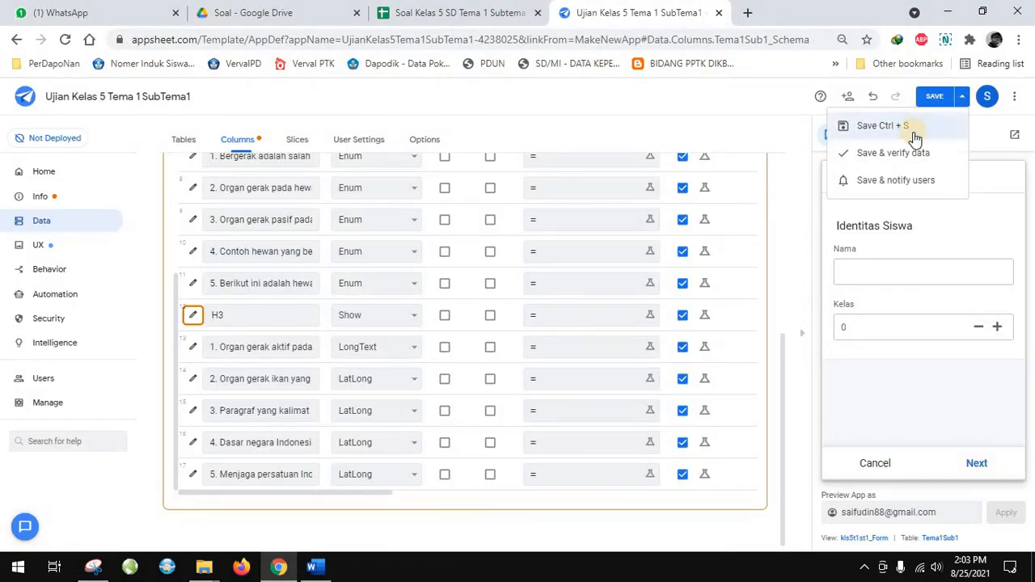
{"action": "left_click", "coordinate": [906, 153]}
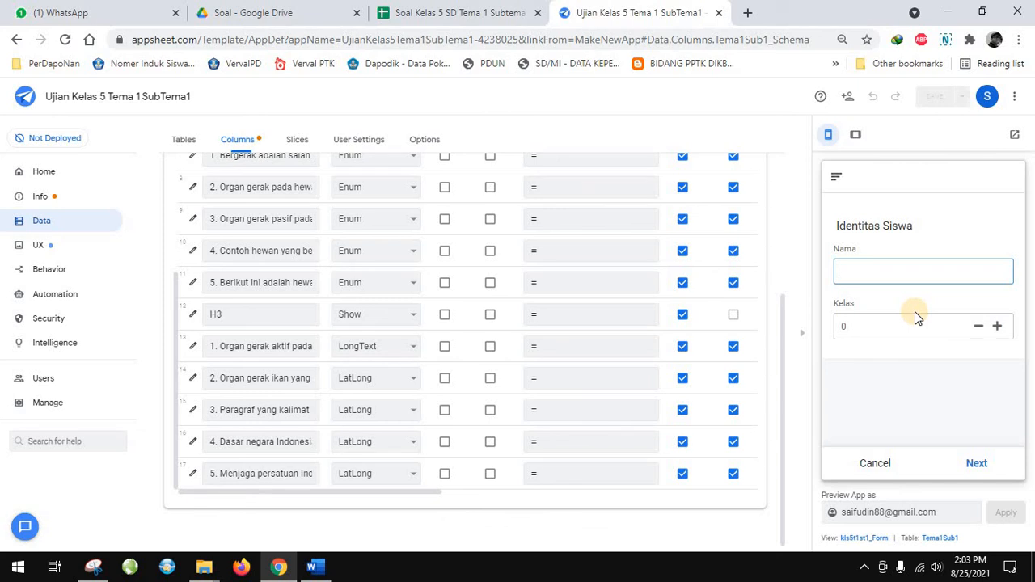
Enter the student's full name in the preview form and advance to the multiple-choice page
{"action": "left_click", "coordinate": [861, 329]}
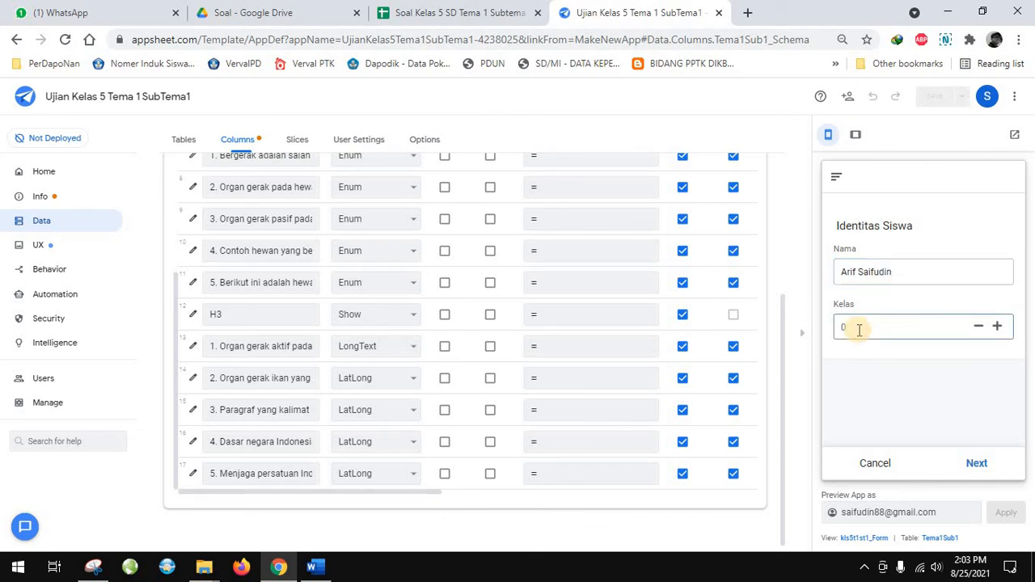
{"action": "left_click", "coordinate": [975, 462]}
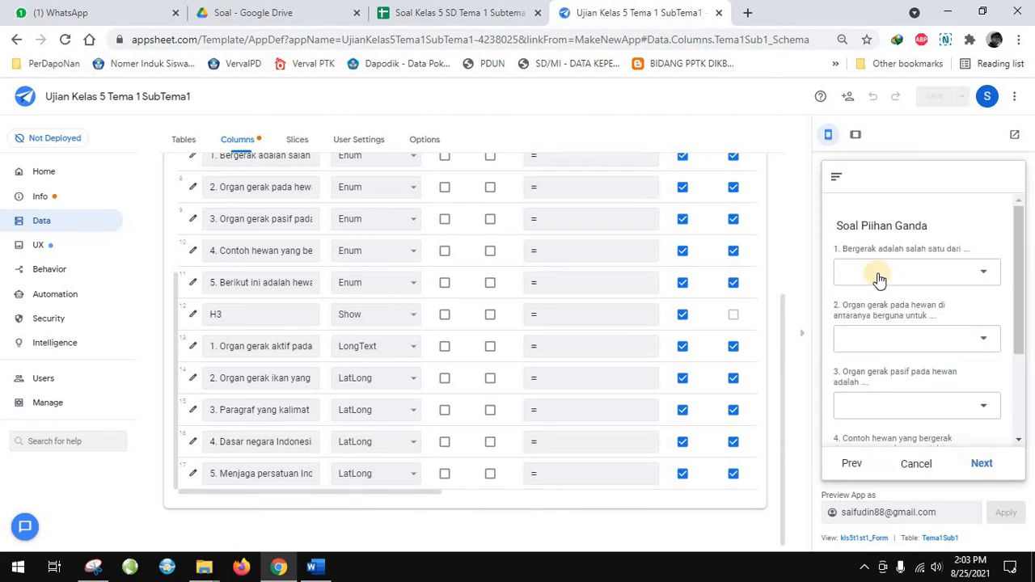
Answer question 1 with "b. Kelemahan makhluk hidup" and question 2 with "c. Hibernasi" in the preview form
{"action": "left_click", "coordinate": [878, 275]}
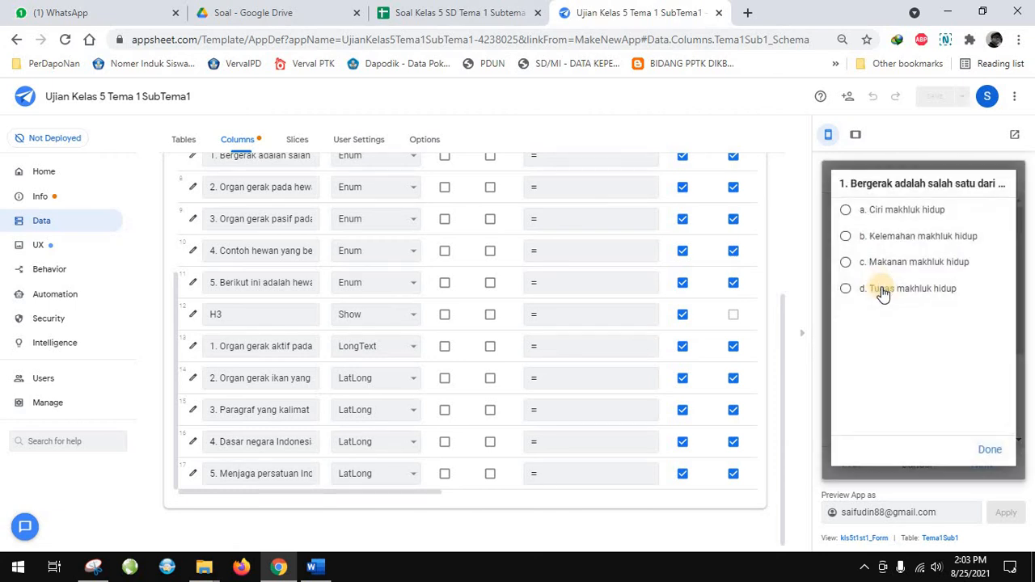
{"action": "left_click", "coordinate": [894, 242]}
{"action": "left_click", "coordinate": [896, 347]}
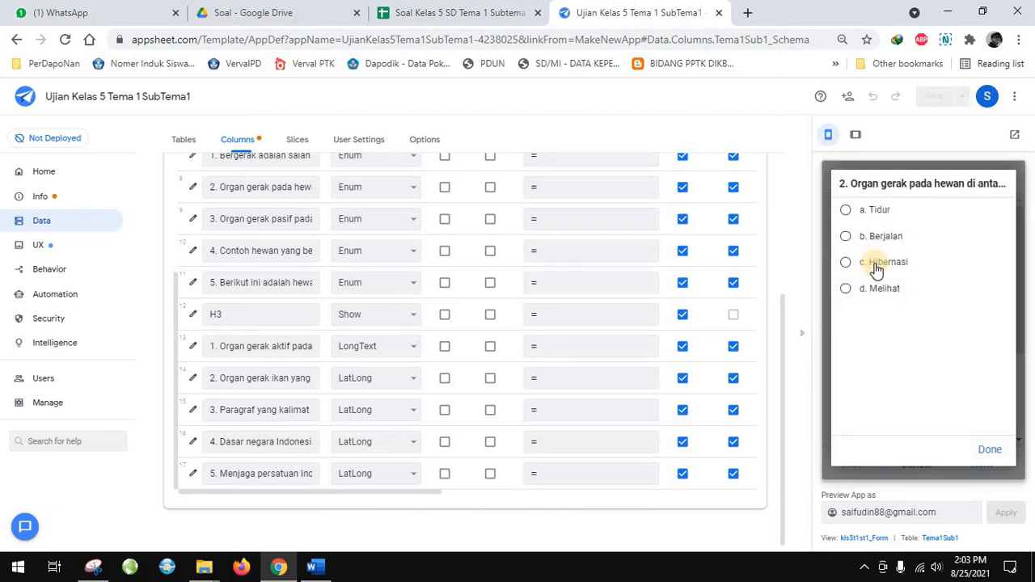
{"action": "left_click", "coordinate": [875, 285]}
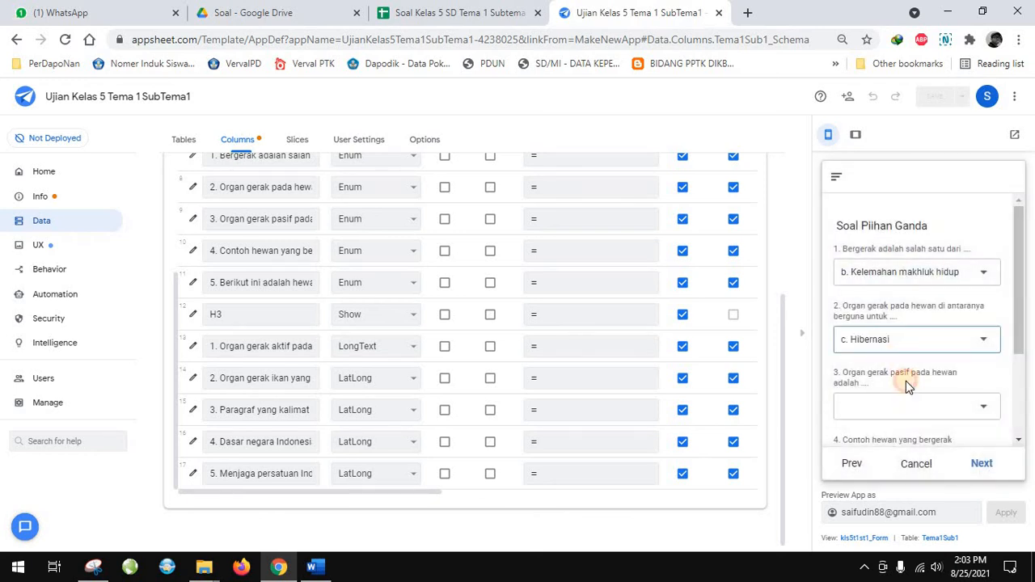
Answer multiple-choice question 3 with "d. Daging" and question 4 with "d. Kanguru dan katak" in the new preview entry
{"action": "left_click", "coordinate": [906, 400]}
{"action": "left_click", "coordinate": [880, 285]}
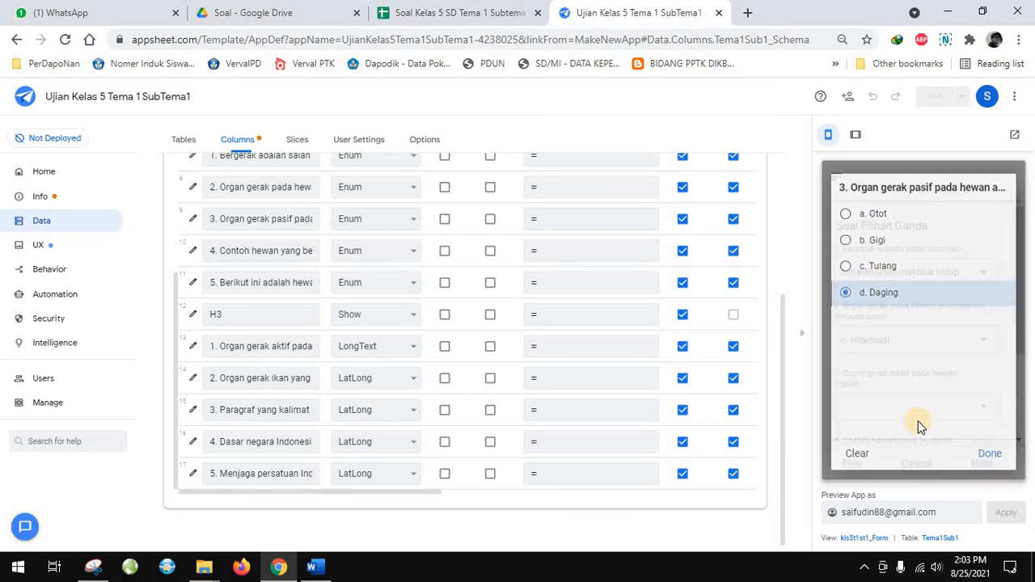
{"action": "scroll", "coordinate": [889, 380], "scroll_direction": "down", "scroll_amount": 2}
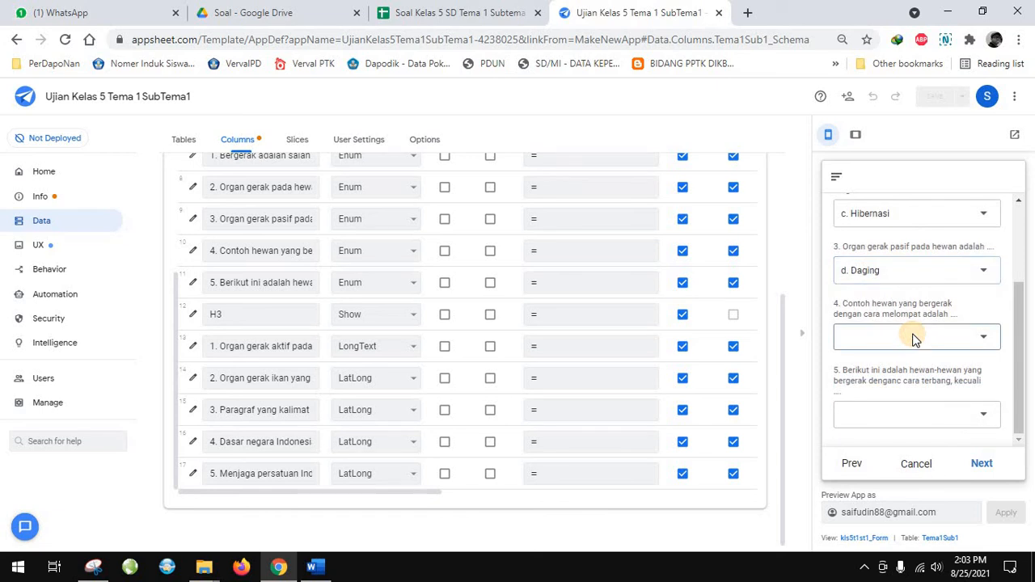
{"action": "left_click", "coordinate": [849, 337]}
{"action": "left_click", "coordinate": [890, 289]}
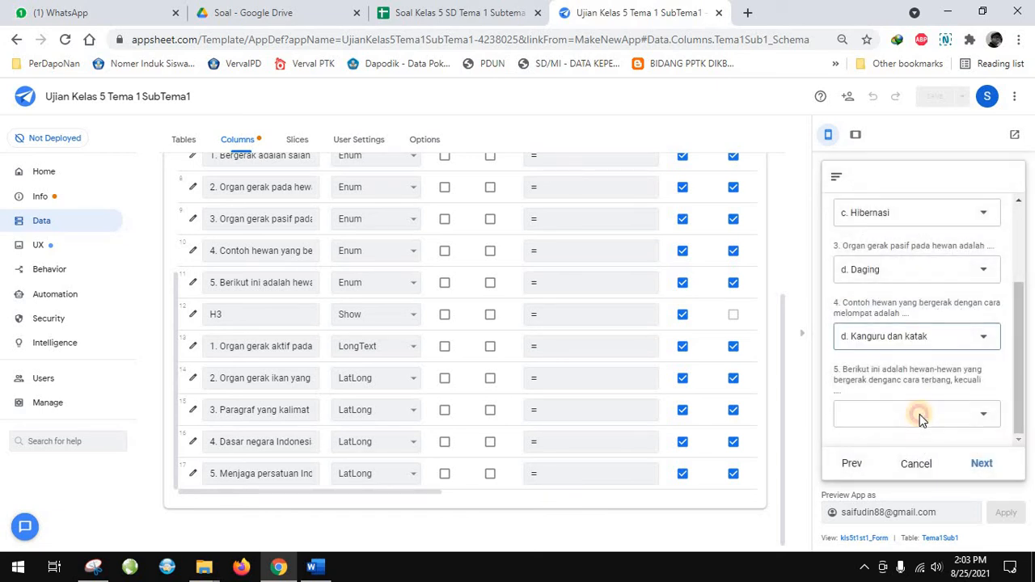
Answer multiple-choice question 5 with "b. Ayam" and review the answers on the page
{"action": "left_click", "coordinate": [920, 415]}
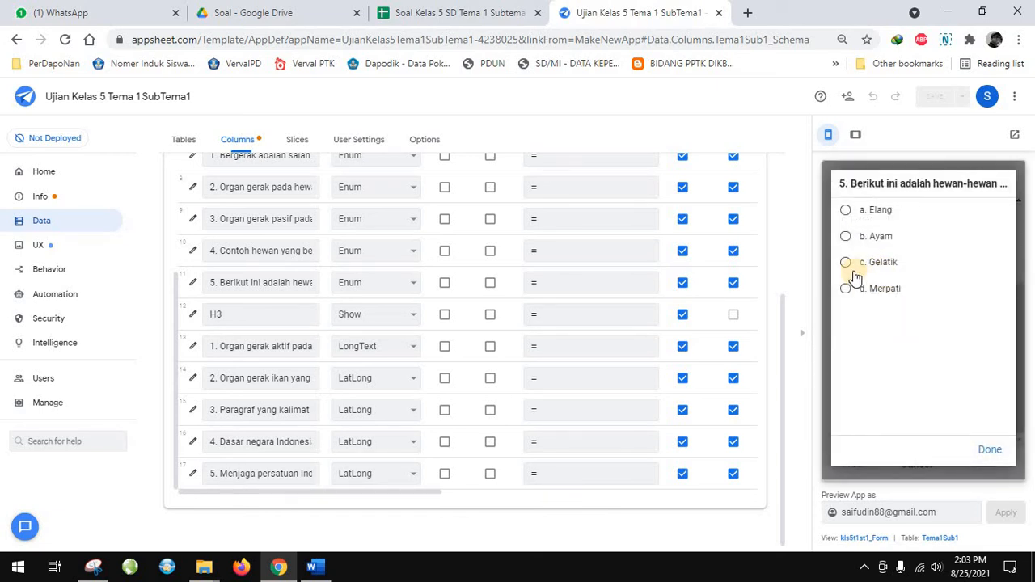
{"action": "left_click", "coordinate": [854, 237]}
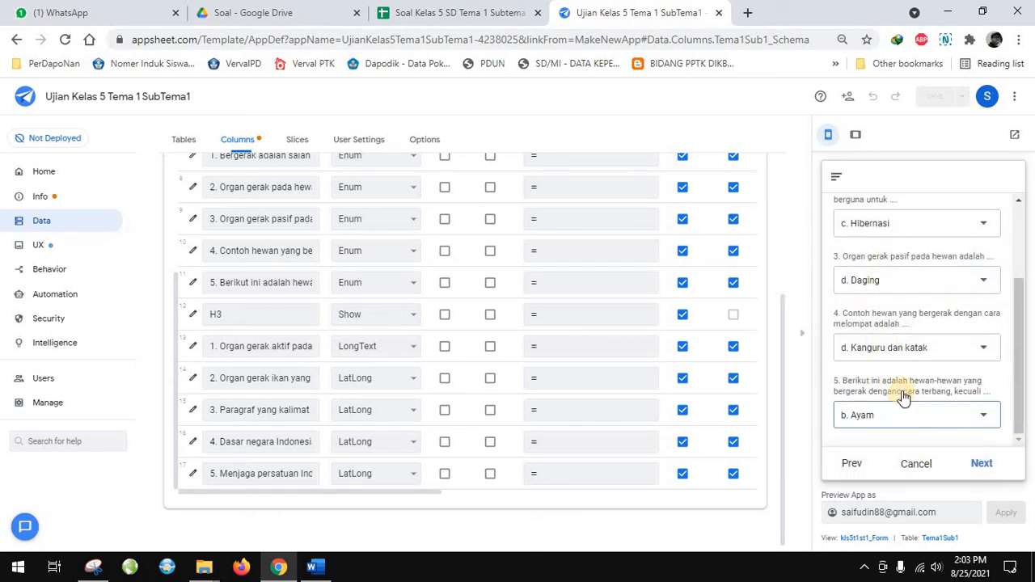
{"action": "scroll", "coordinate": [893, 339], "scroll_direction": "up", "scroll_amount": 3}
{"action": "scroll", "coordinate": [954, 412], "scroll_direction": "down", "scroll_amount": 3}
Advance to the Soal Uraian page and answer essay question 1 with "Kaki"
{"action": "left_click", "coordinate": [982, 463]}
{"action": "left_click", "coordinate": [906, 275]}
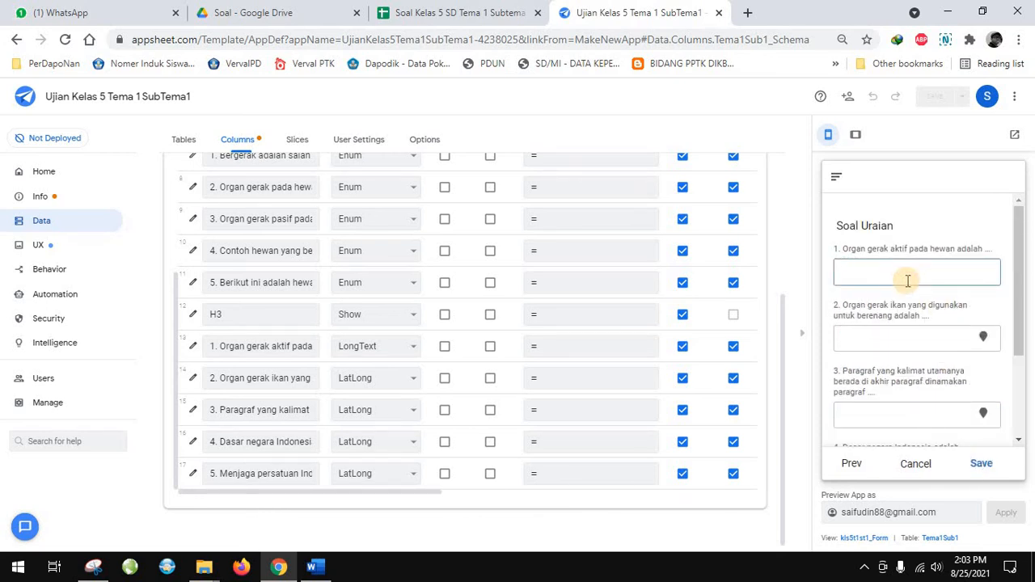
{"action": "type", "text": "T"}
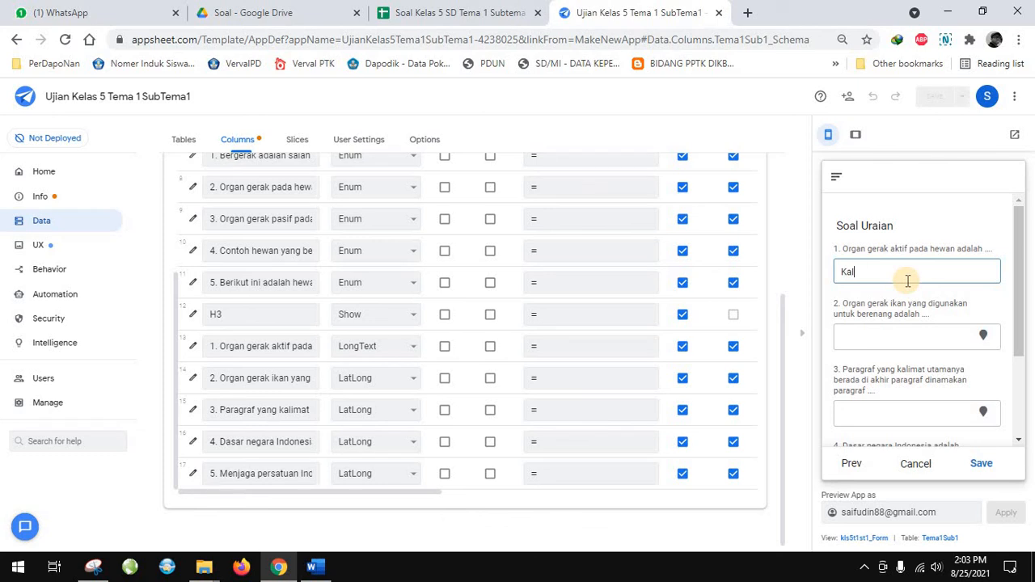
{"action": "type", "text": "aki"}
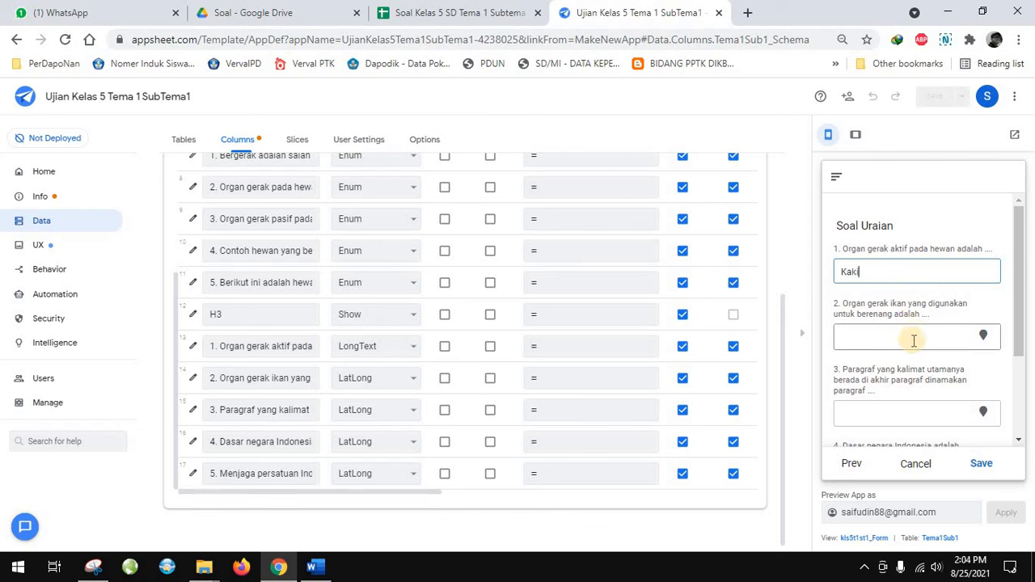
Change the column type of essay questions 2 and 3 (fish organ and Paragraf) to LongText
{"action": "left_click", "coordinate": [917, 343]}
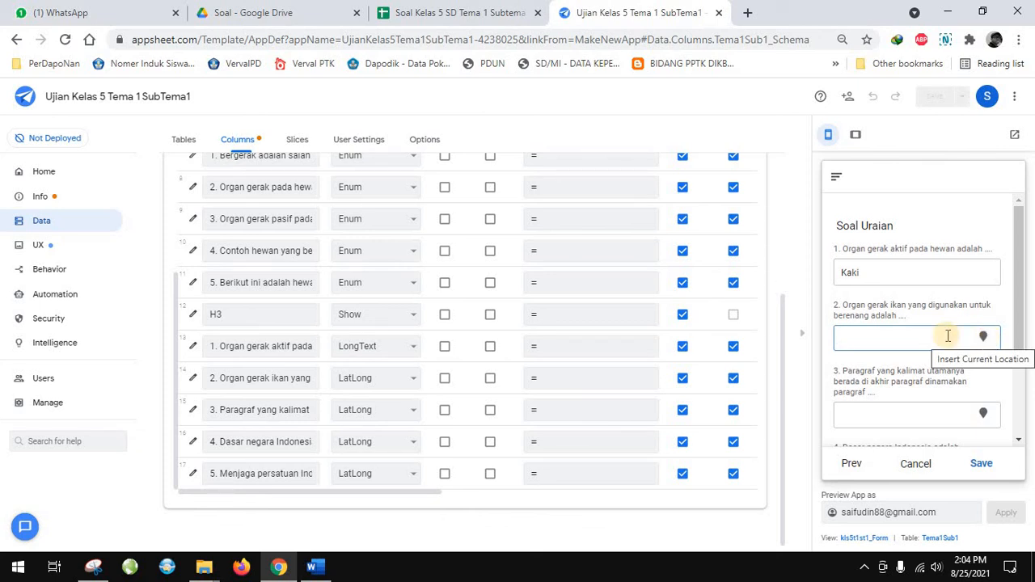
{"action": "left_click", "coordinate": [389, 411]}
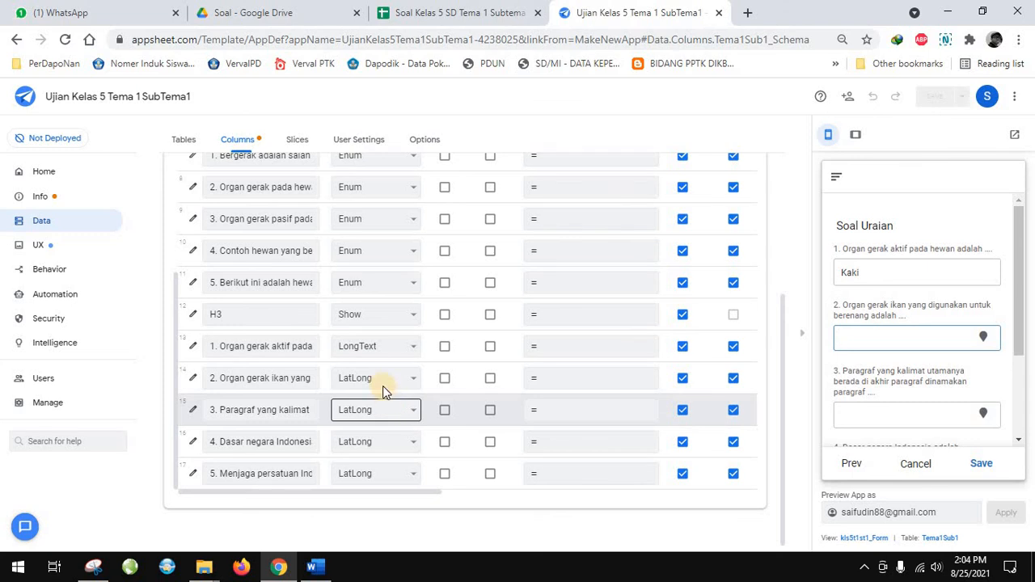
{"action": "left_click", "coordinate": [382, 347]}
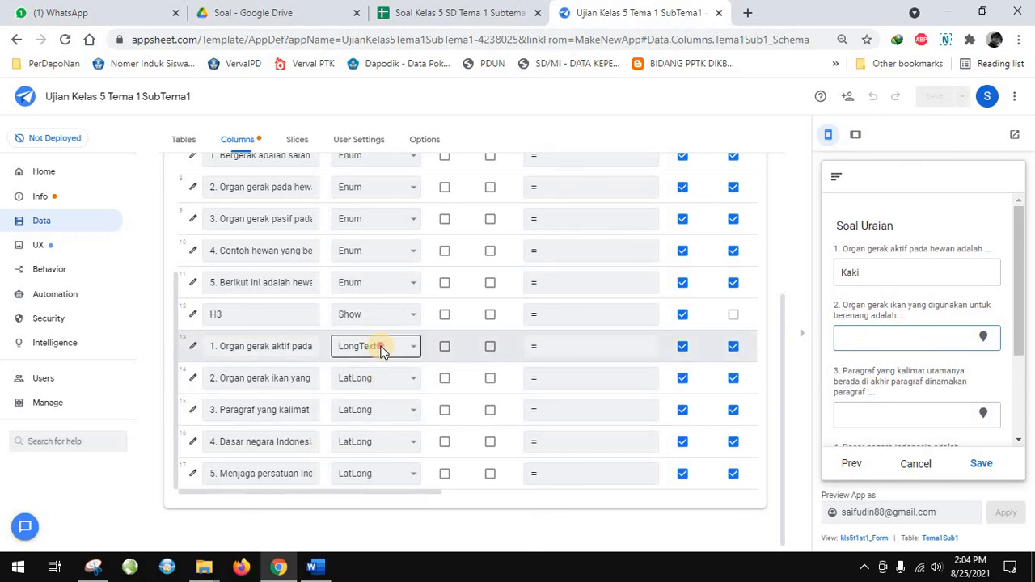
{"action": "left_click", "coordinate": [383, 347]}
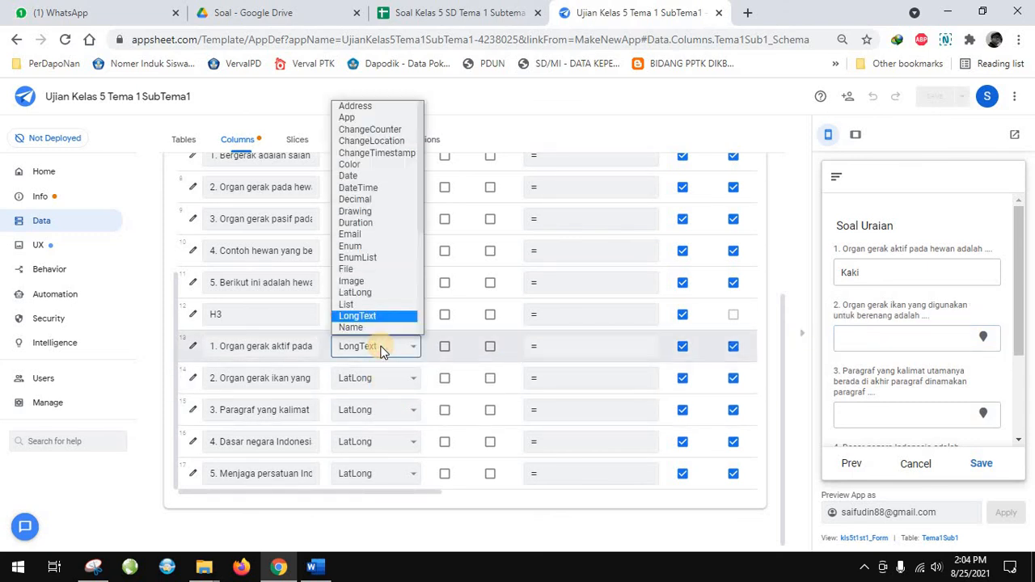
{"action": "left_click", "coordinate": [371, 378]}
{"action": "left_click", "coordinate": [370, 377]}
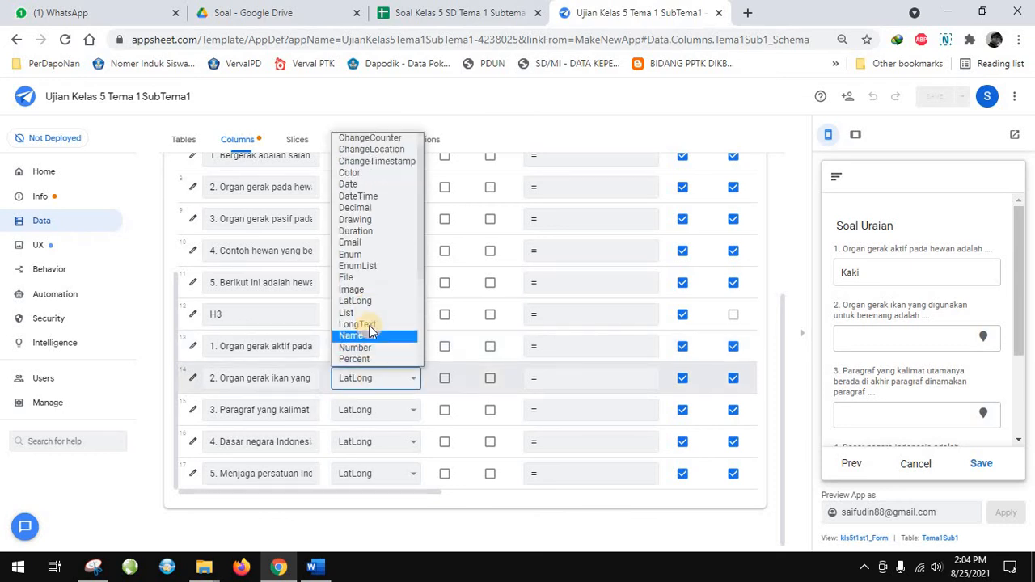
{"action": "left_click", "coordinate": [363, 363]}
{"action": "left_click", "coordinate": [358, 409]}
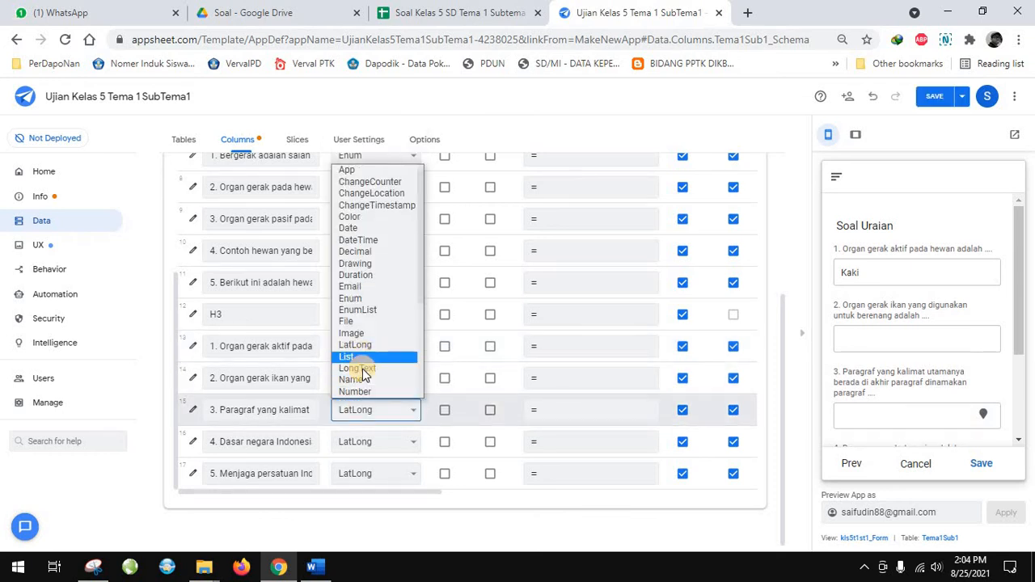
{"action": "left_click", "coordinate": [356, 368]}
Change the column type of essay questions 4 and 5 to LongText and save the app
{"action": "left_click", "coordinate": [358, 441]}
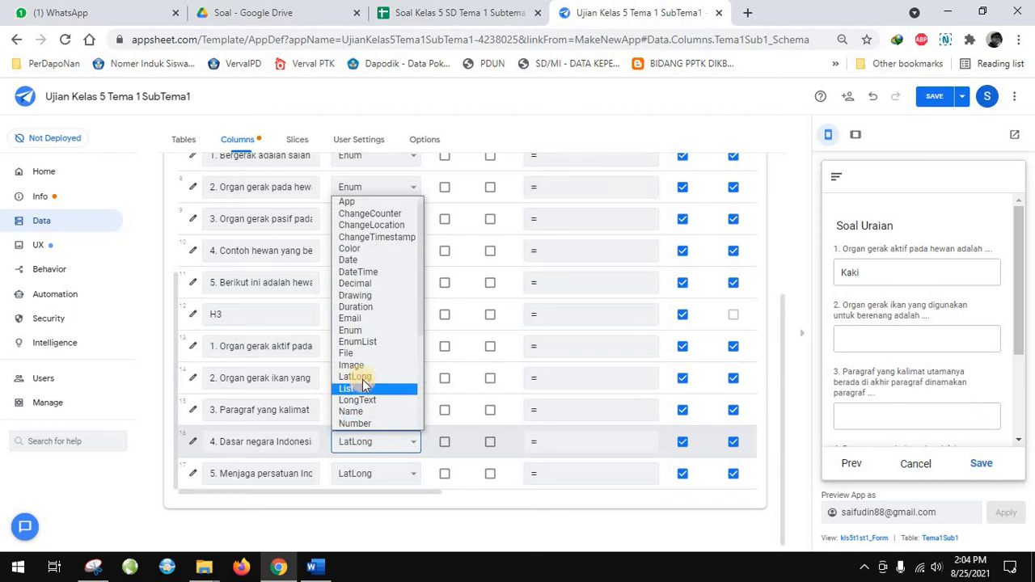
{"action": "left_click", "coordinate": [358, 399]}
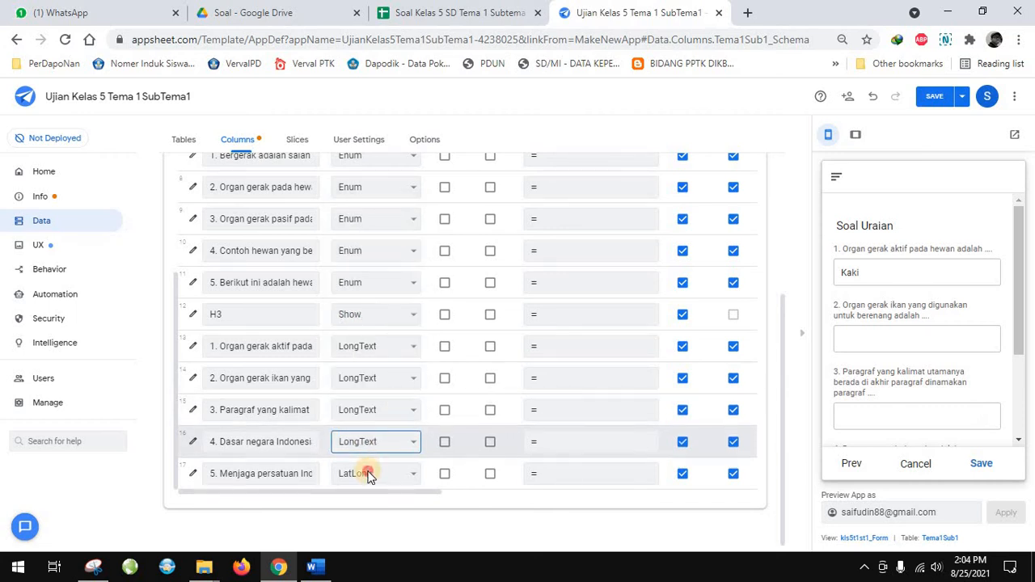
{"action": "left_click", "coordinate": [364, 474]}
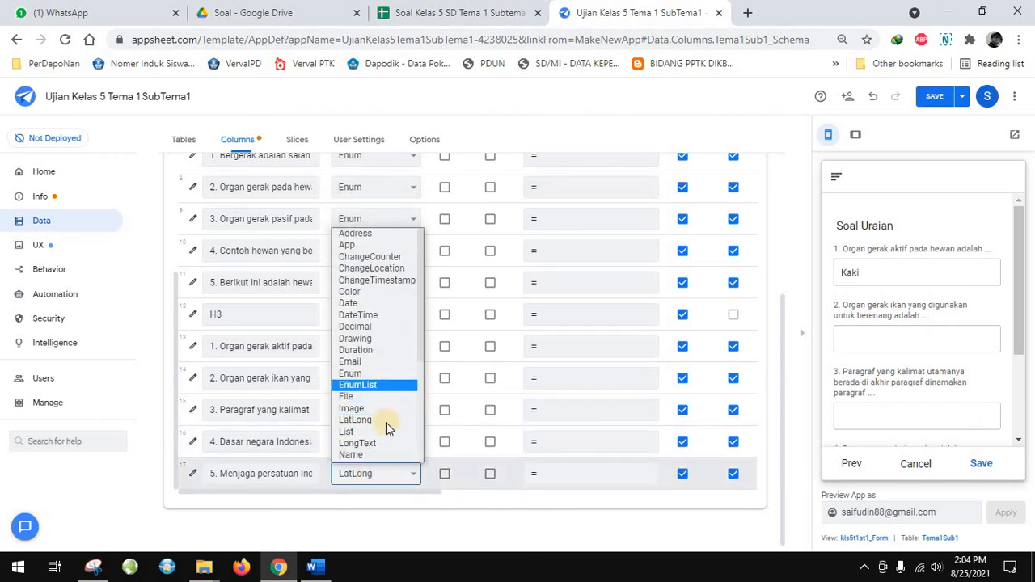
{"action": "left_click", "coordinate": [384, 444]}
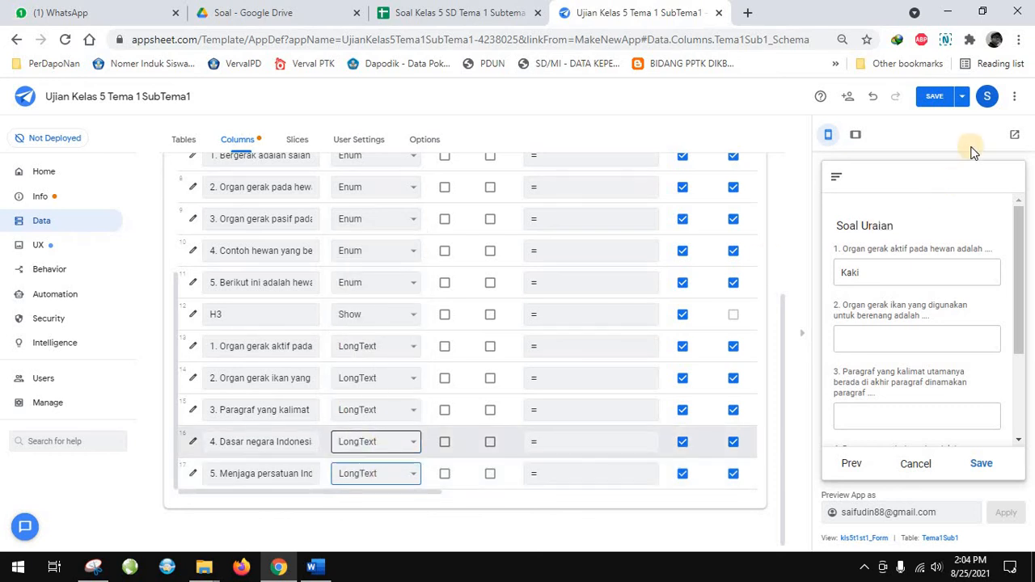
{"action": "left_click", "coordinate": [926, 97]}
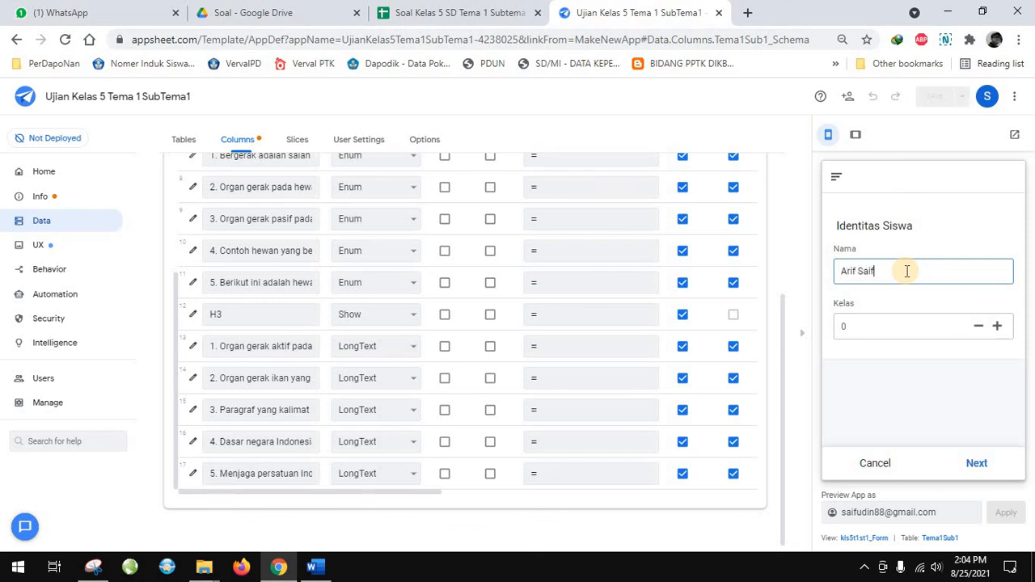
Fill in the student's name and Kelas 5 on the Identitas Siswa page, and advance to the multiple-choice questions
{"action": "left_click", "coordinate": [894, 332]}
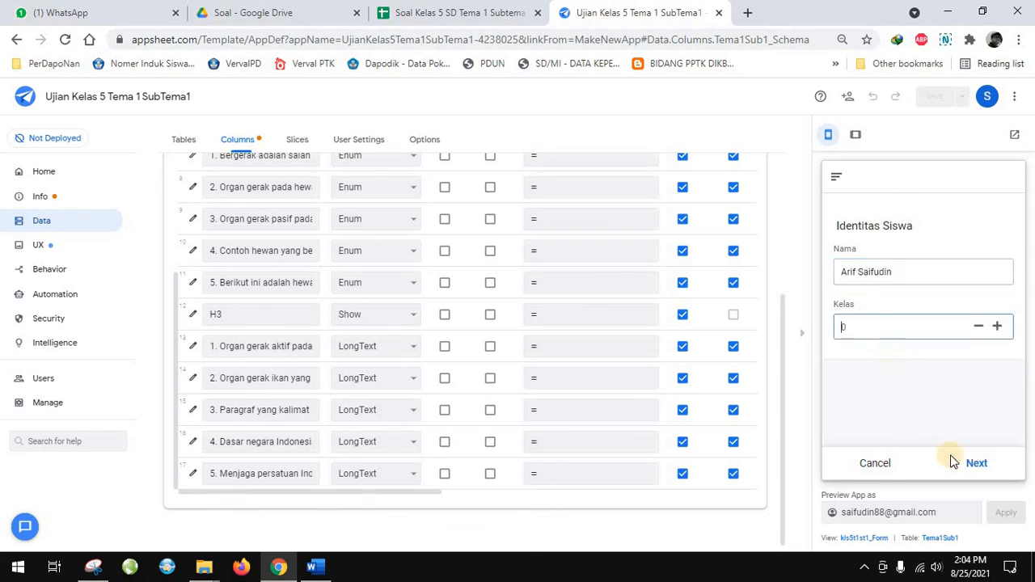
{"action": "type", "text": "5"}
{"action": "left_click", "coordinate": [969, 463]}
Answer multiple-choice question 1 with "d. Tugas makhluk hidup", question 2 with "c. Hibernasi" and question 3 with "d. Daging"
{"action": "left_click", "coordinate": [873, 273]}
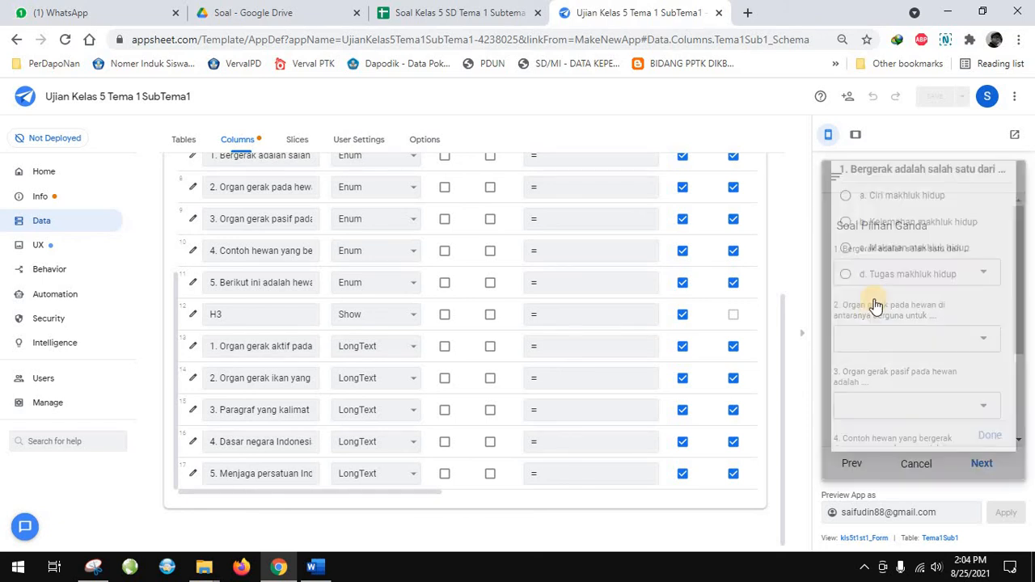
{"action": "left_click", "coordinate": [898, 289]}
{"action": "left_click", "coordinate": [883, 339]}
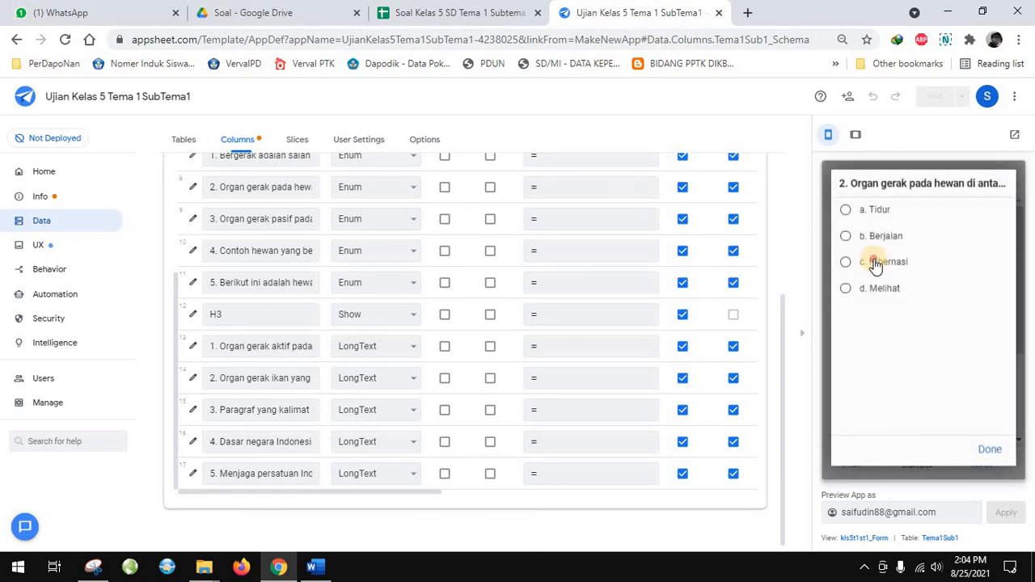
{"action": "left_click", "coordinate": [911, 396]}
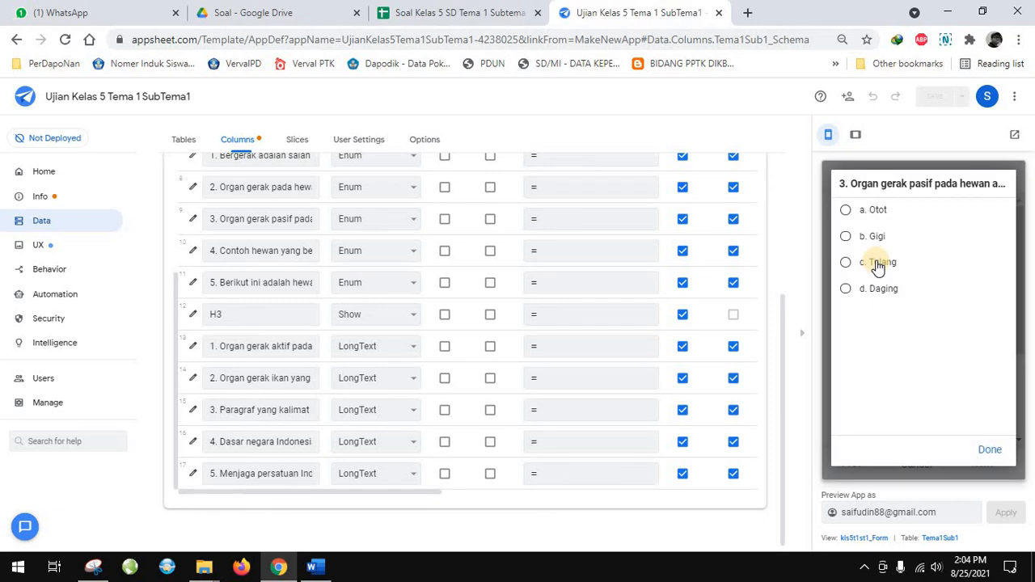
{"action": "left_click", "coordinate": [878, 292]}
Answer question 4 with "d. Kanguru dan katak" and question 5 with "b. Ayam", and advance to the Soal Uraian page
{"action": "left_click", "coordinate": [909, 381]}
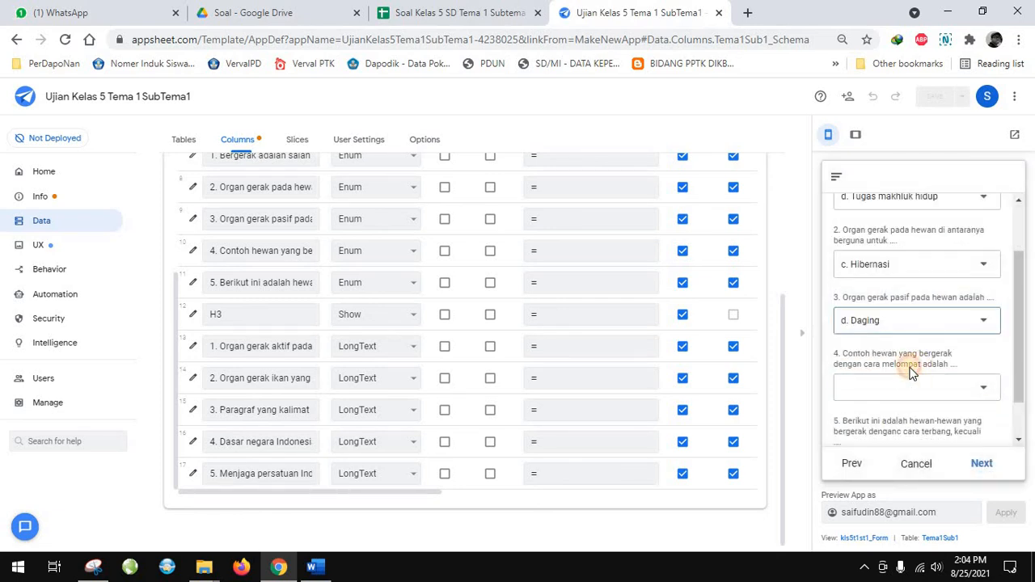
{"action": "left_click", "coordinate": [885, 296]}
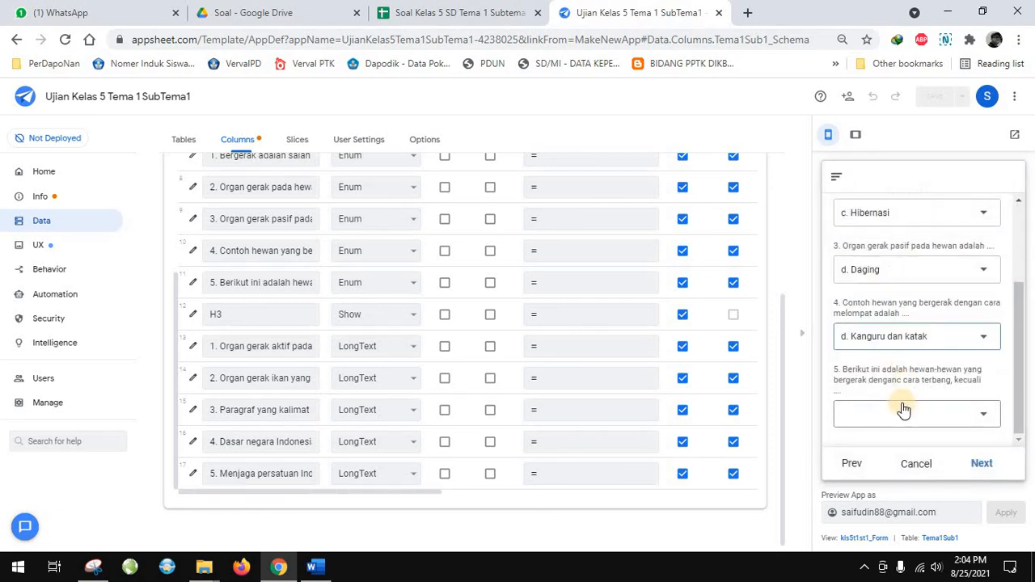
{"action": "left_click", "coordinate": [902, 402]}
{"action": "left_click", "coordinate": [848, 236]}
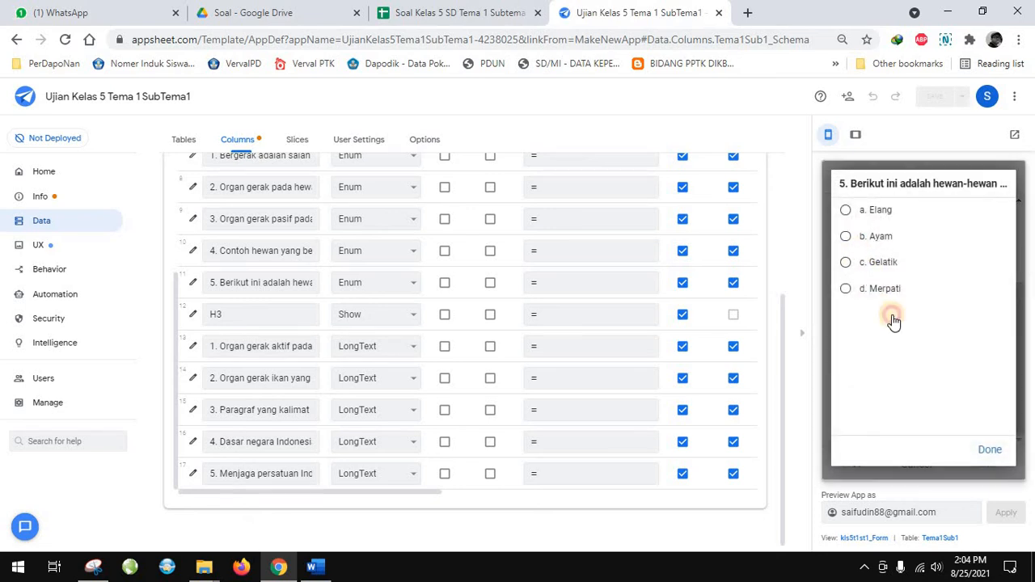
{"action": "left_click", "coordinate": [986, 449]}
{"action": "left_click", "coordinate": [981, 463]}
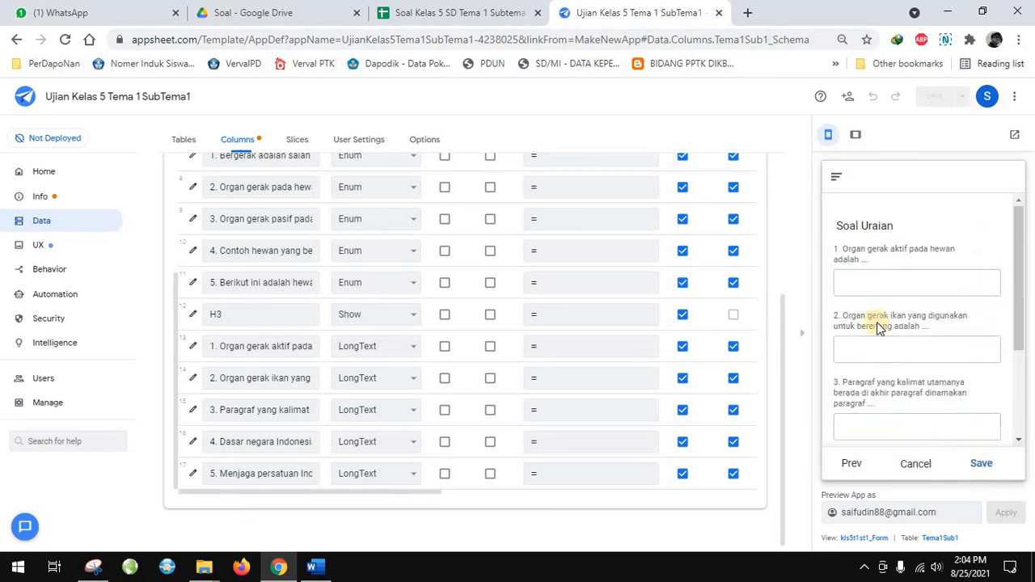
Answer essay question 1 about animals' active movement organs with "Kaki, Sayap dll"
{"action": "left_click", "coordinate": [881, 282]}
{"action": "type", "text": "Kaki"}
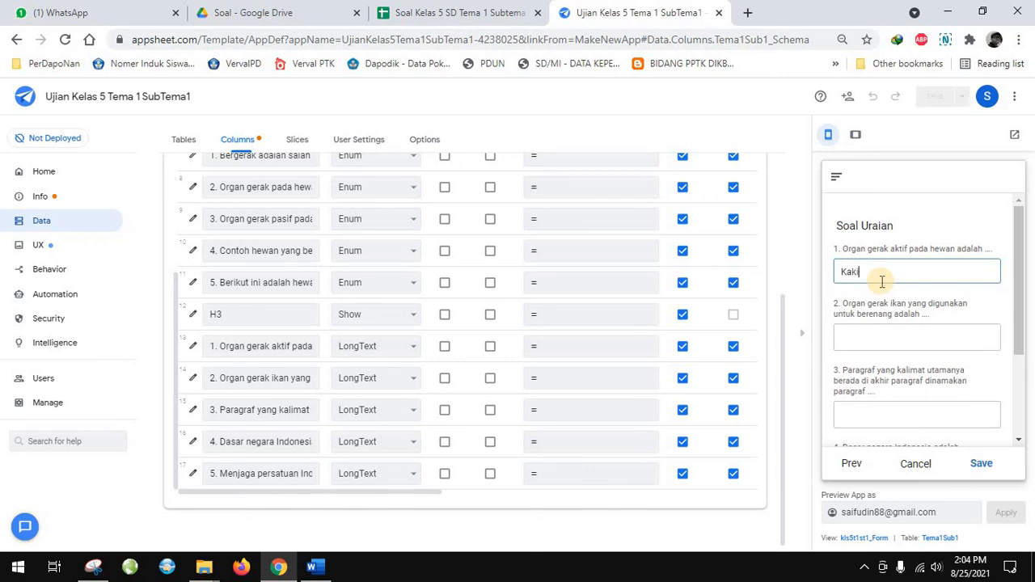
{"action": "left_click", "coordinate": [881, 341]}
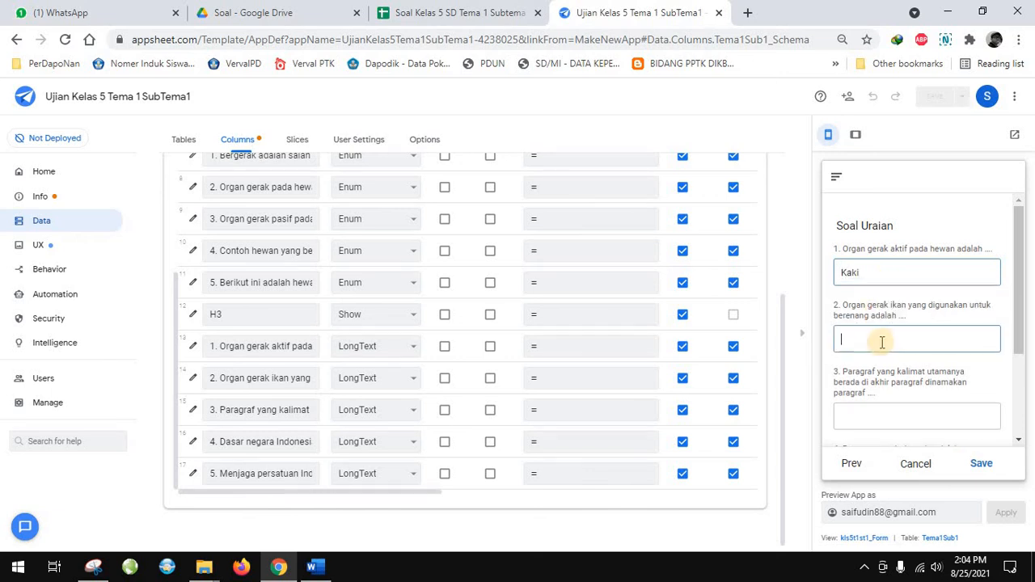
{"action": "left_click", "coordinate": [883, 270]}
{"action": "type", "text": ", Sayap dll"}
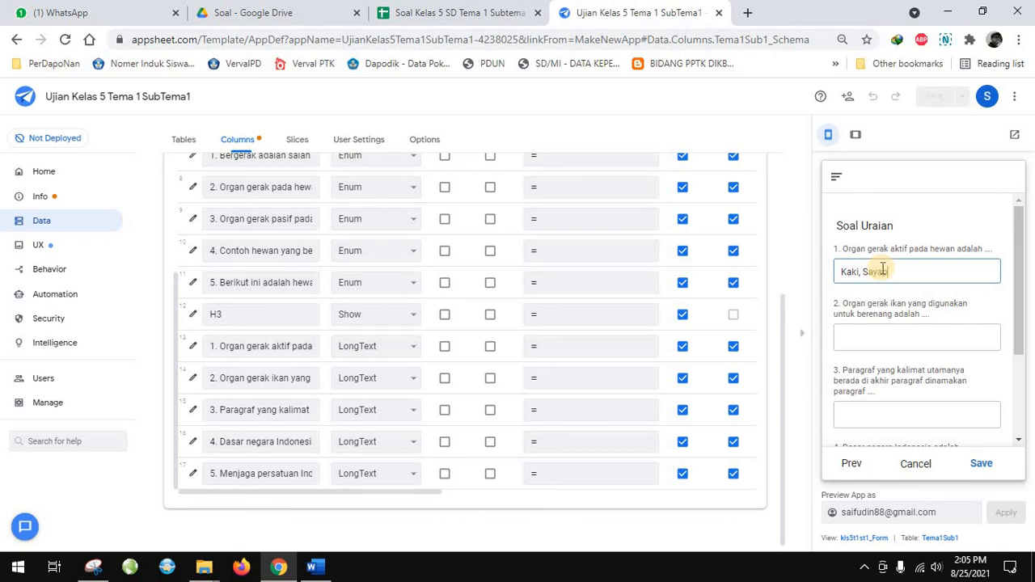
Answer essay question 2 about the fish's swimming organ with "ekor" and go to the answer field of question 3
{"action": "left_click", "coordinate": [868, 338]}
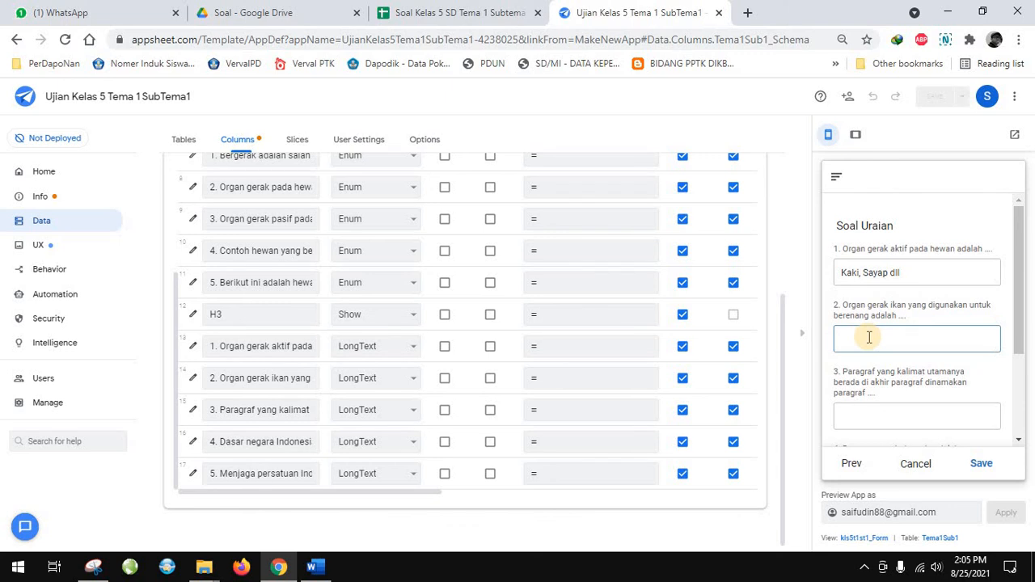
{"action": "type", "text": "e"}
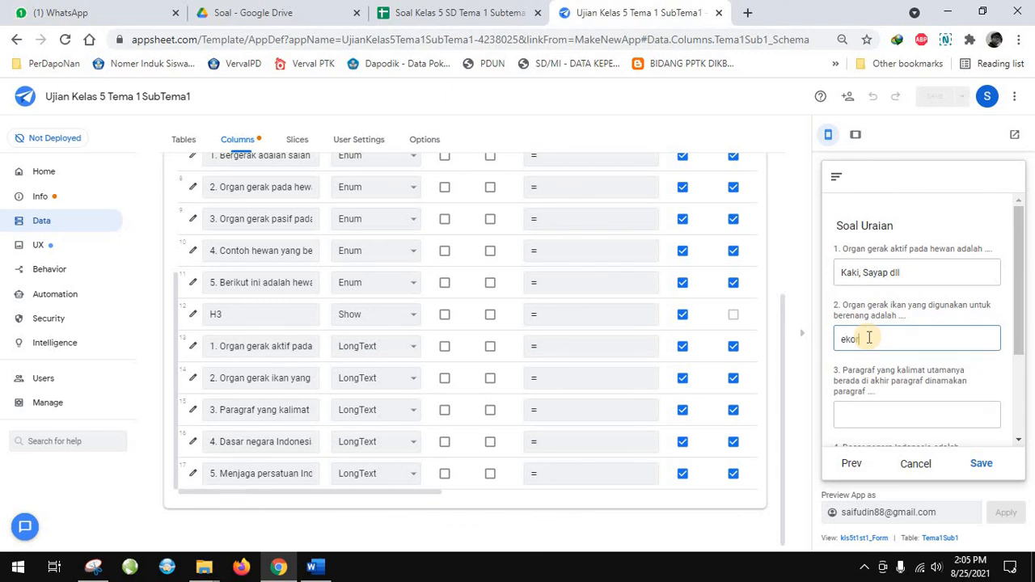
{"action": "type", "text": "kor"}
{"action": "left_click", "coordinate": [877, 422]}
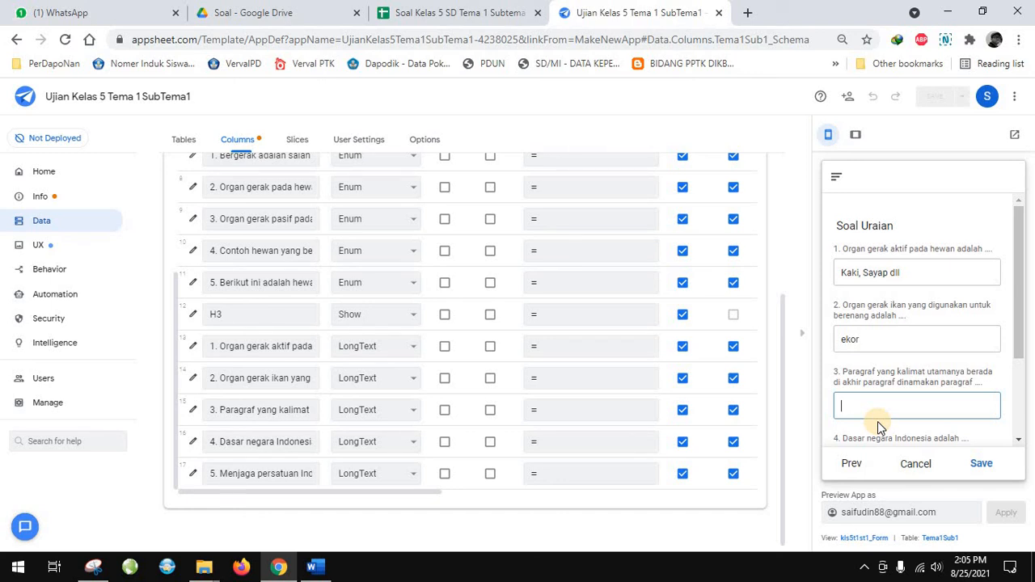
Answer essay question 3 about the paragraph type with "Paragraf inti" and question 4 about Indonesia's state foundation with "Pancasila"
{"action": "type", "text": "p"}
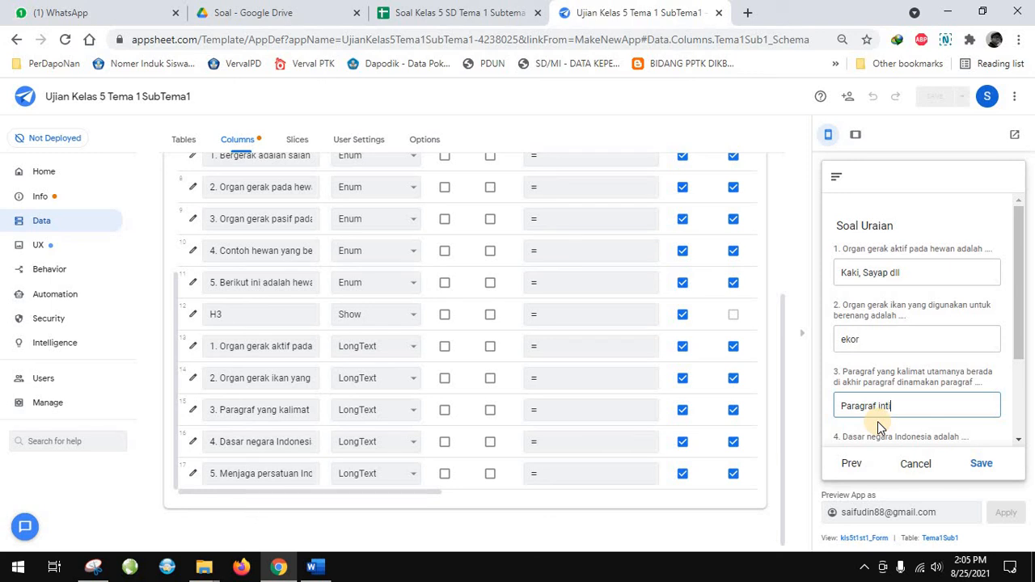
{"action": "scroll", "coordinate": [877, 421], "scroll_direction": "down", "scroll_amount": 2}
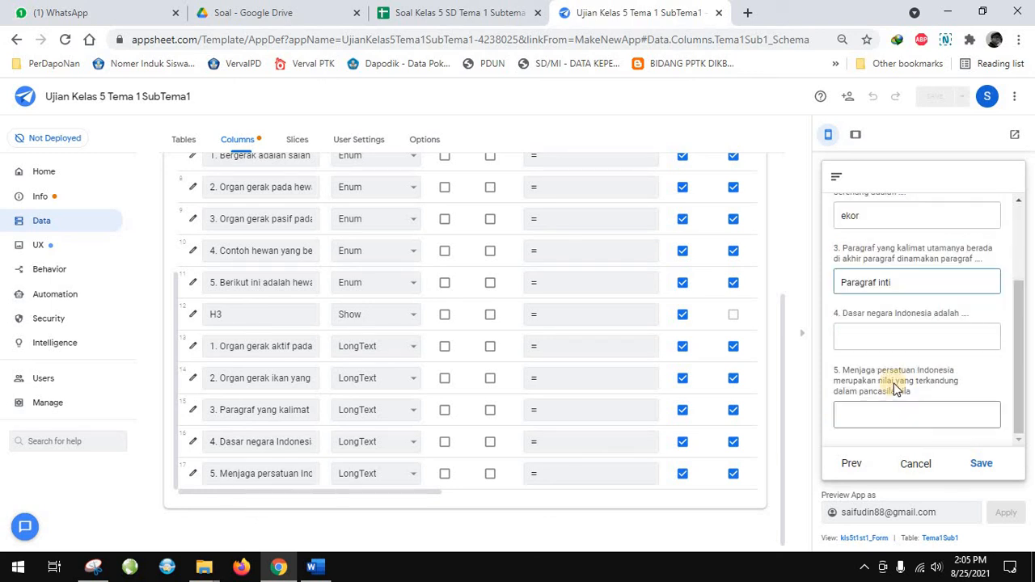
{"action": "left_click", "coordinate": [904, 336]}
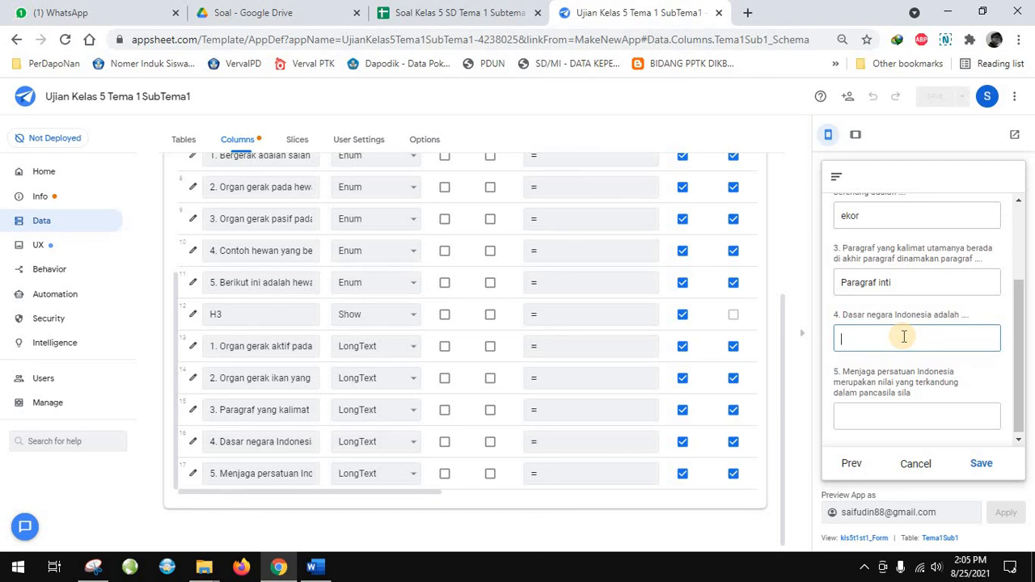
{"action": "type", "text": "Pancasil"}
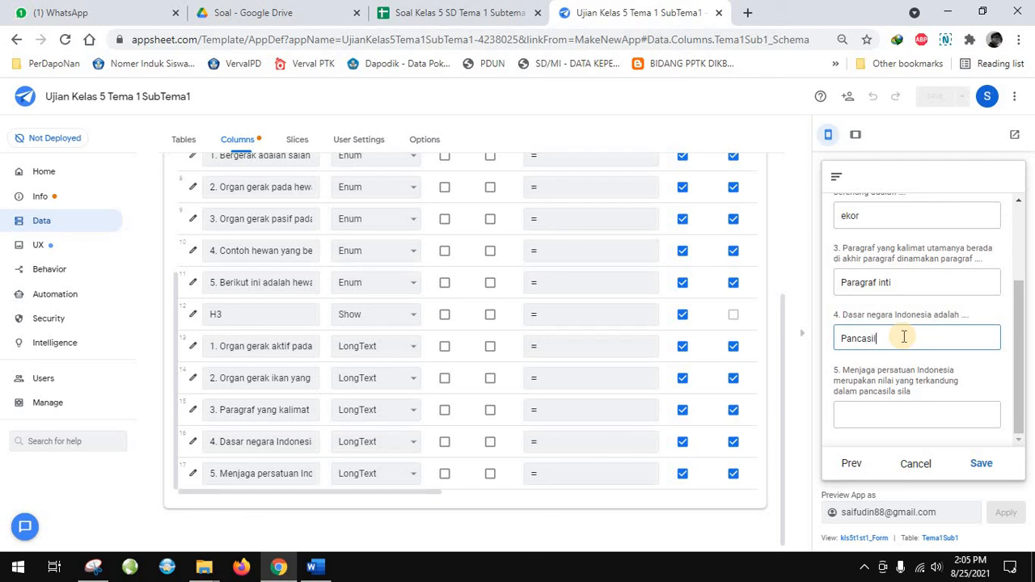
{"action": "type", "text": "a"}
Replace the answer to essay question 4 with "UUD45"
{"action": "left_click", "coordinate": [891, 417]}
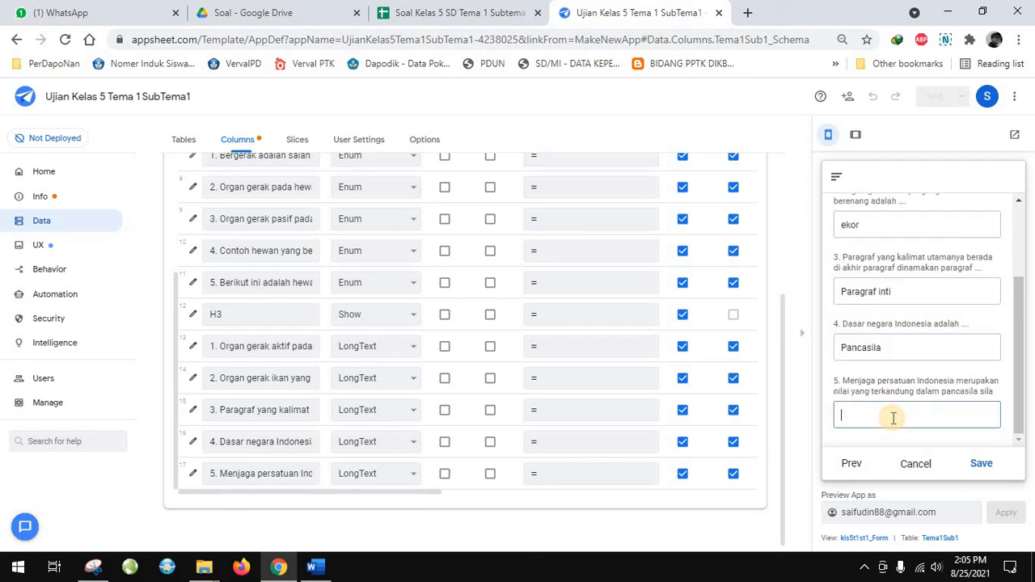
{"action": "left_click", "coordinate": [918, 346]}
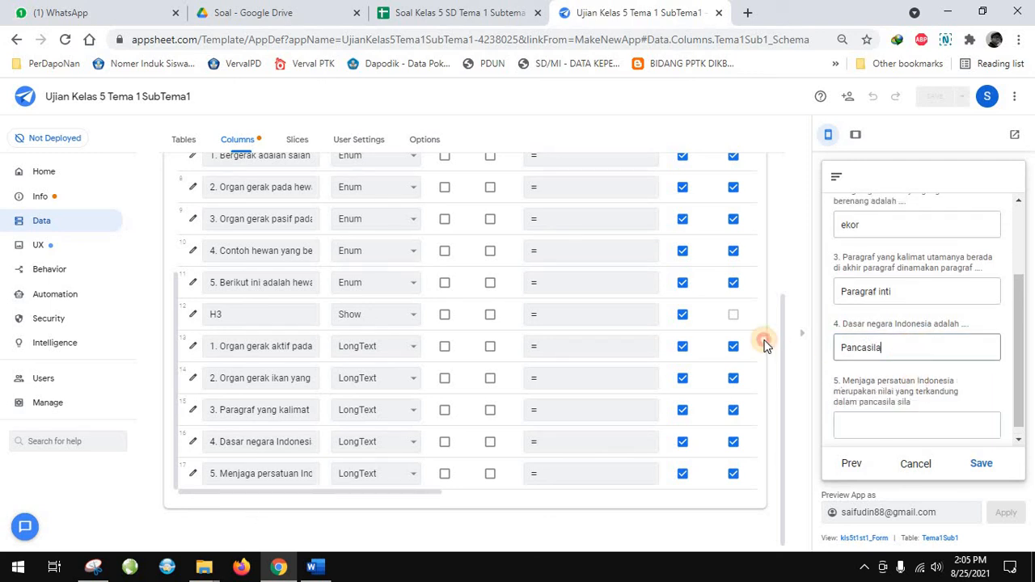
{"action": "key", "text": "ctrl+a"}
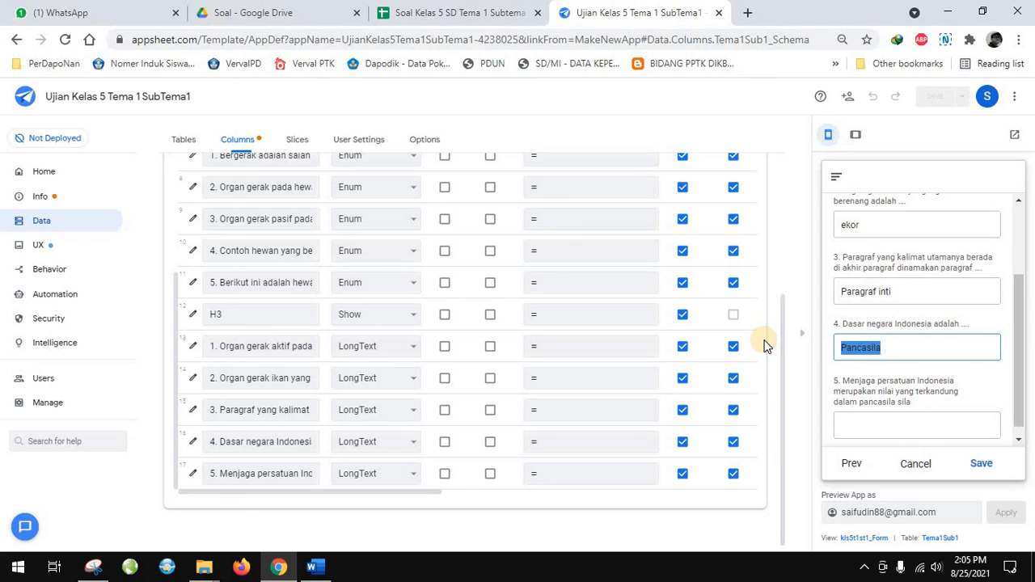
{"action": "type", "text": "UUD45"}
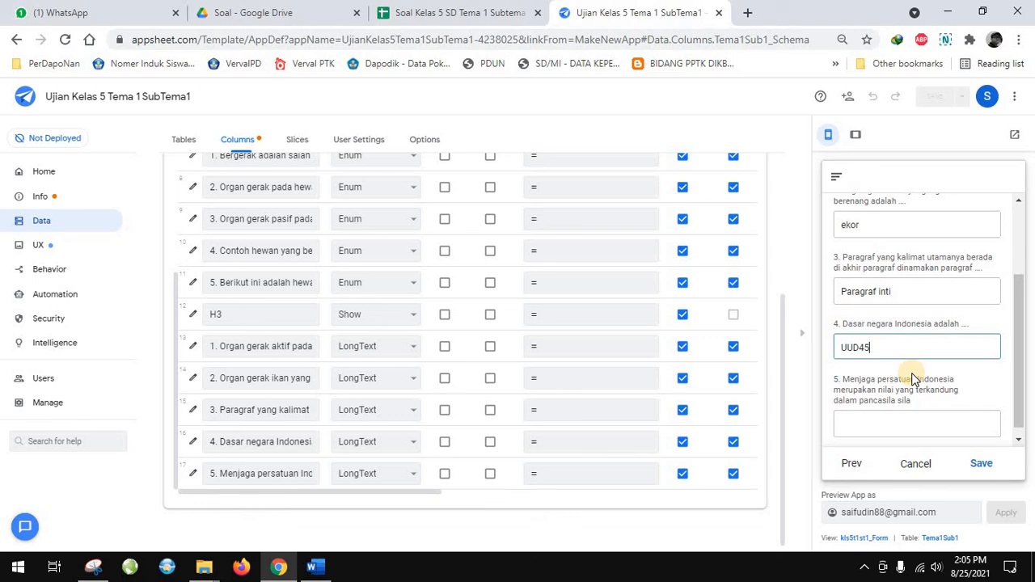
Answer essay question 5 about the Pancasila principle with "4" and save the completed form
{"action": "scroll", "coordinate": [911, 373], "scroll_direction": "down", "scroll_amount": 1}
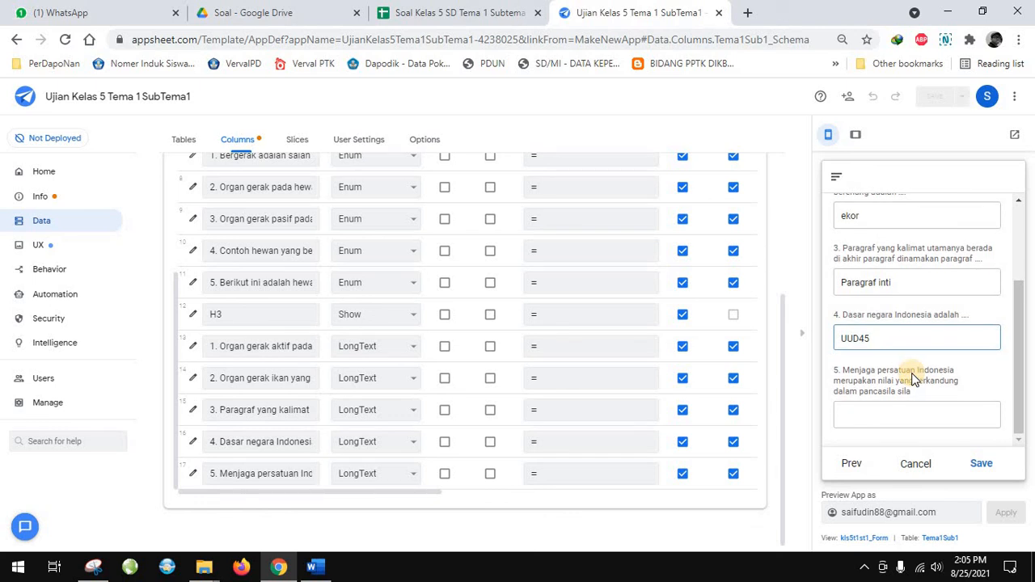
{"action": "left_click", "coordinate": [901, 414]}
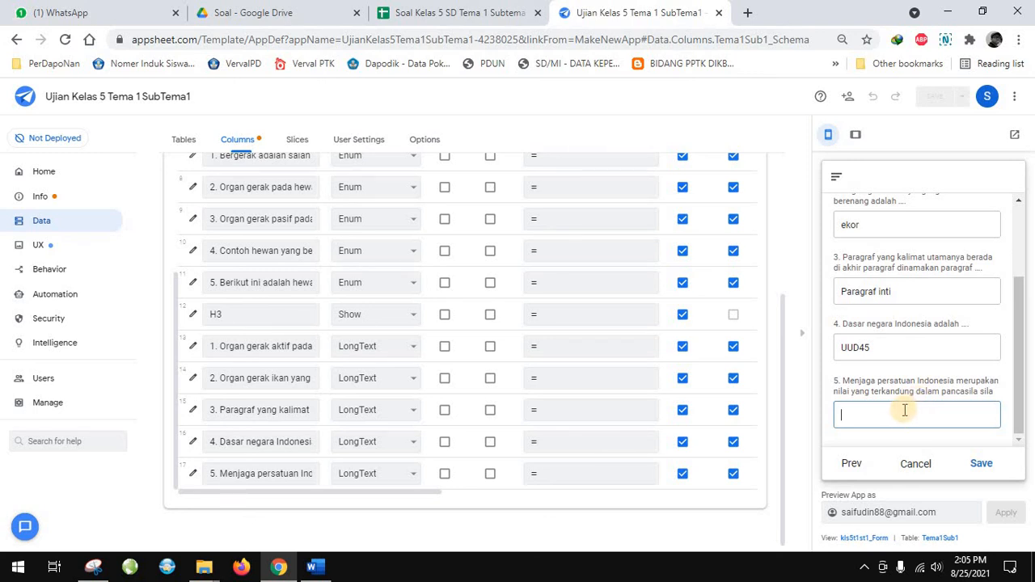
{"action": "type", "text": "3"}
{"action": "left_click", "coordinate": [981, 464]}
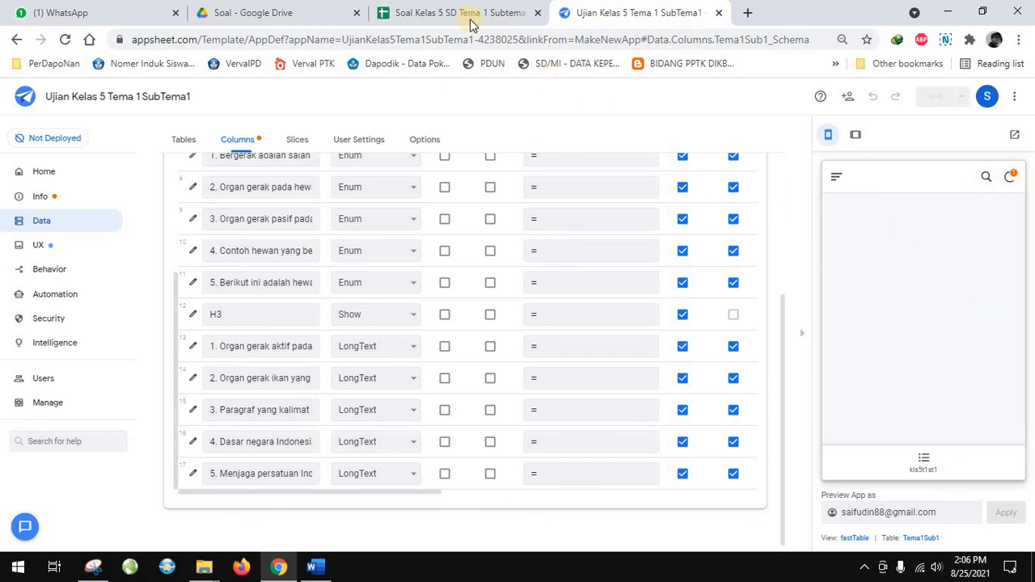
Switch to the Google Sheets question spreadsheet and check the H1, Tanggal, Nama and Kelas cells of the submitted response in row 2
{"action": "left_click", "coordinate": [417, 13]}
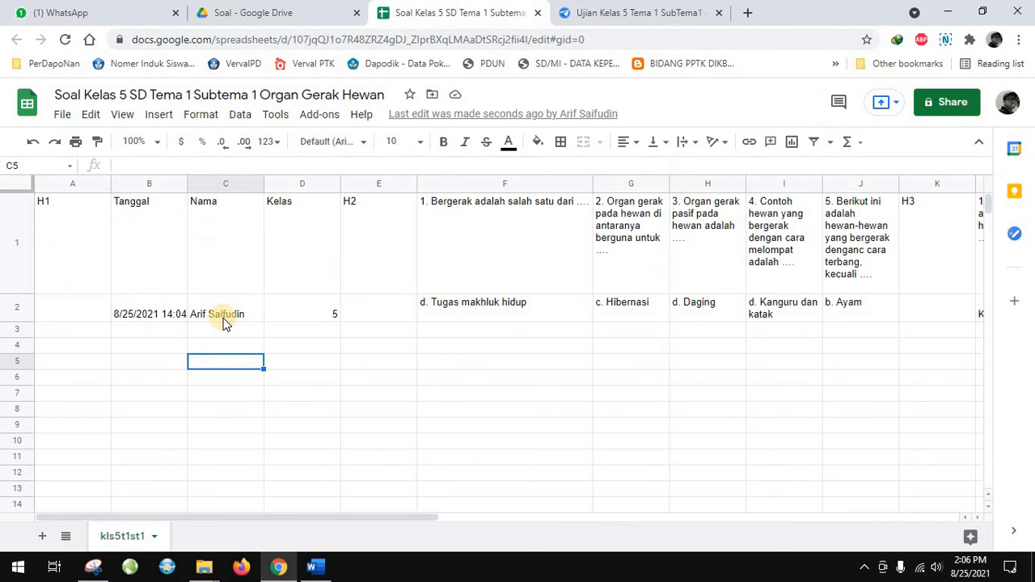
{"action": "left_click", "coordinate": [49, 315]}
{"action": "left_click", "coordinate": [133, 317]}
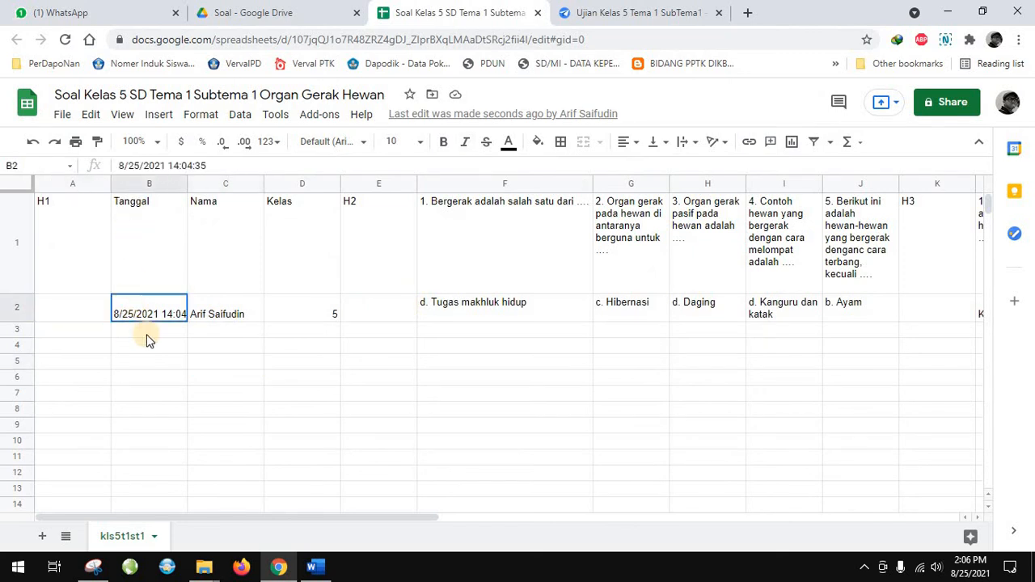
{"action": "left_click", "coordinate": [225, 316]}
{"action": "left_click", "coordinate": [310, 323]}
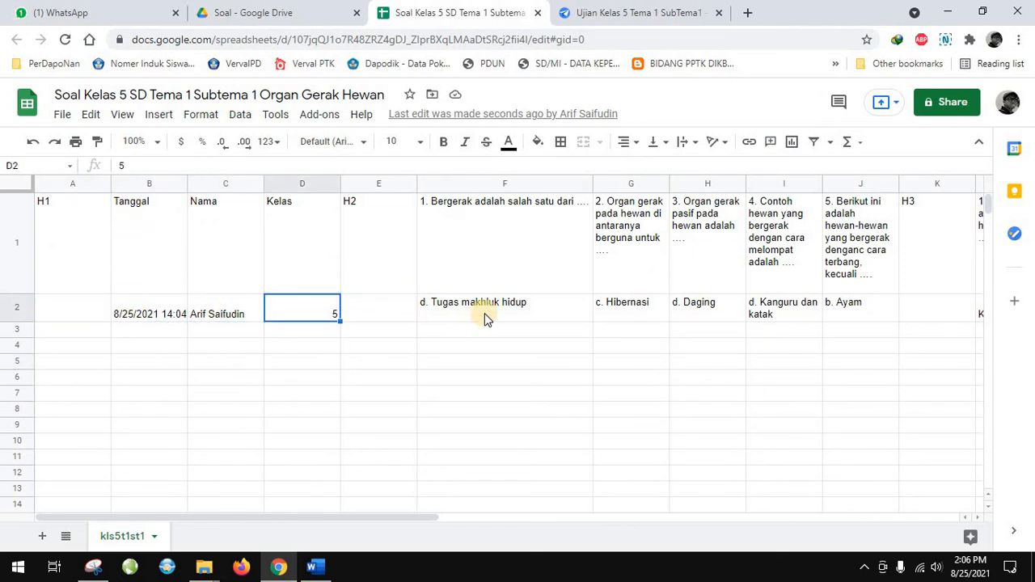
Check the multiple-choice and essay answers recorded for the submitted response in row 2
{"action": "left_click", "coordinate": [485, 313]}
{"action": "left_click", "coordinate": [639, 313]}
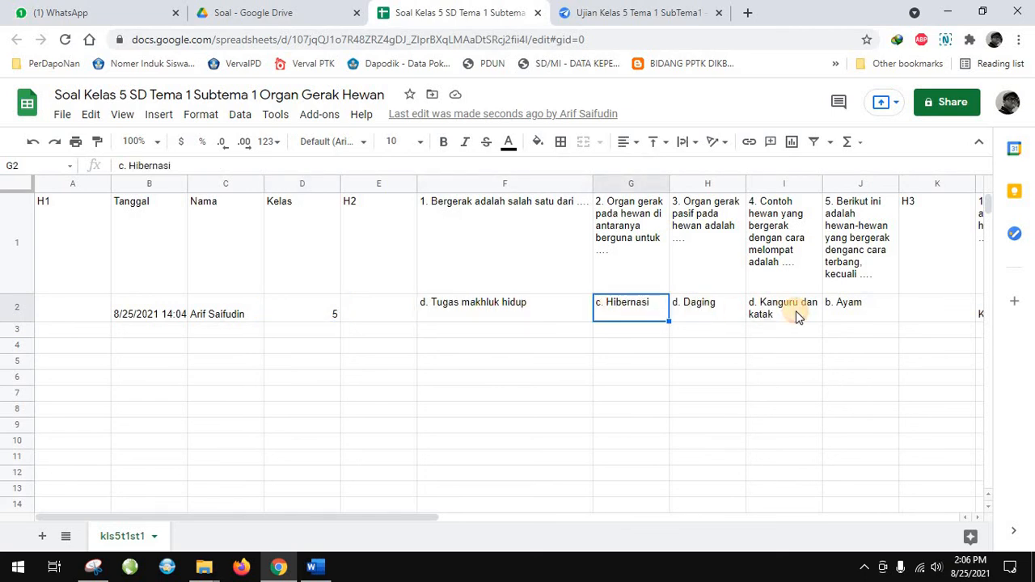
{"action": "left_click", "coordinate": [702, 314]}
{"action": "left_click", "coordinate": [796, 312]}
{"action": "left_click", "coordinate": [852, 313]}
{"action": "left_click_drag", "start_coordinate": [427, 518], "coordinate": [732, 523]}
{"action": "left_click_drag", "start_coordinate": [553, 518], "coordinate": [652, 451]}
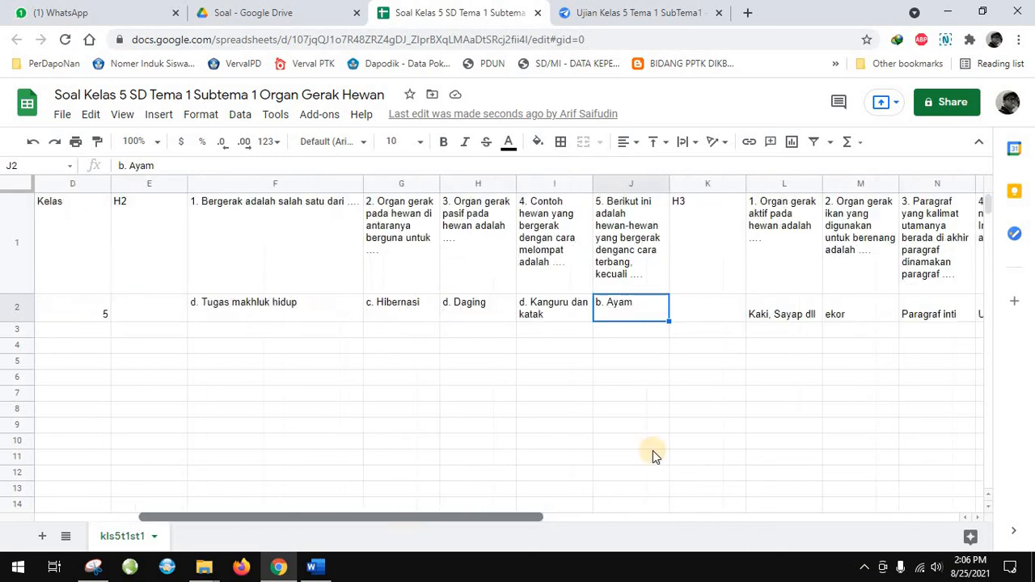
Return to AppSheet, sync the preview app and review the submitted record's answers from the kls5t1st1 view
{"action": "left_click", "coordinate": [639, 13]}
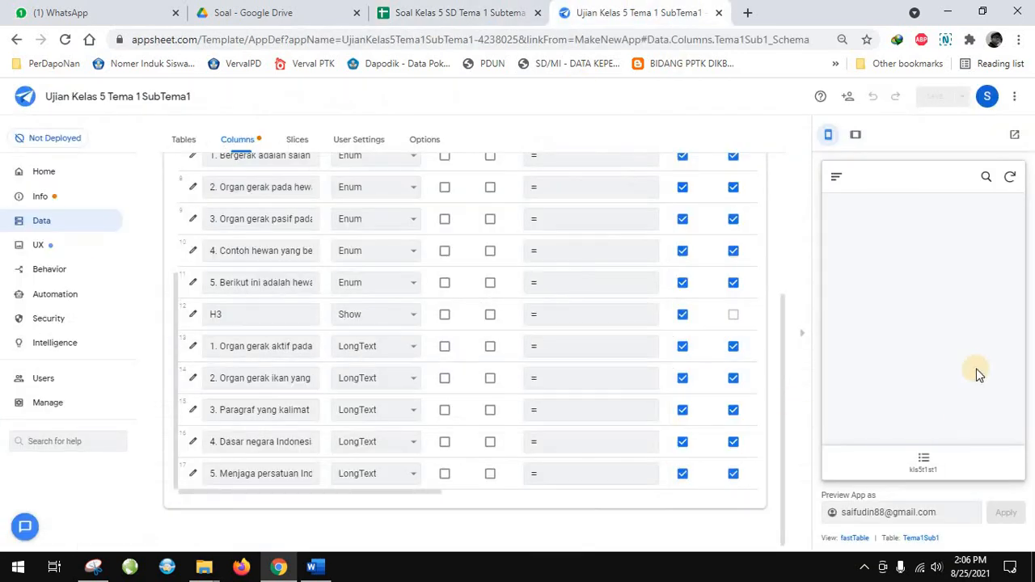
{"action": "left_click", "coordinate": [1009, 178]}
{"action": "left_click", "coordinate": [1009, 176]}
{"action": "left_click", "coordinate": [924, 468]}
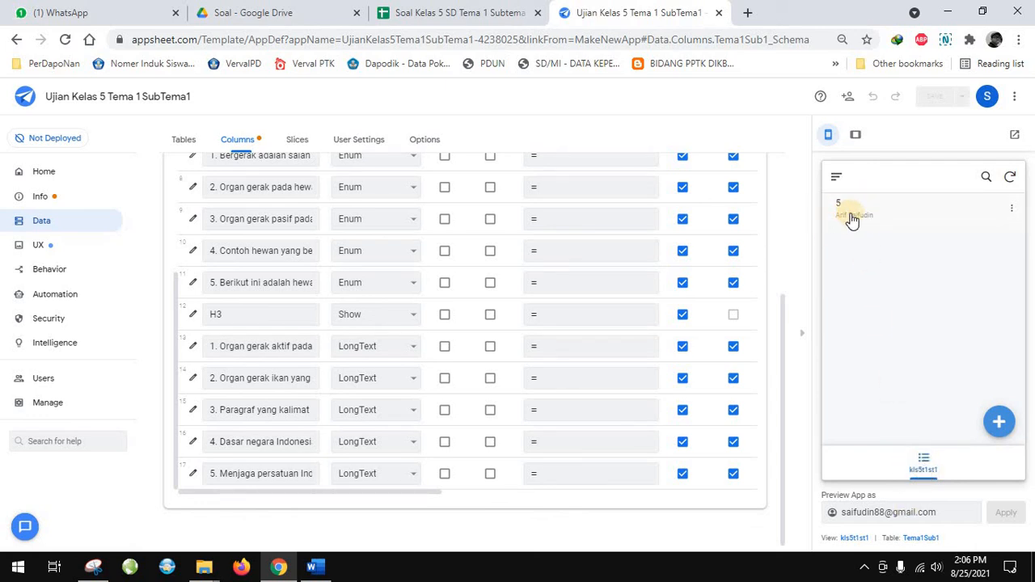
{"action": "left_click", "coordinate": [849, 214]}
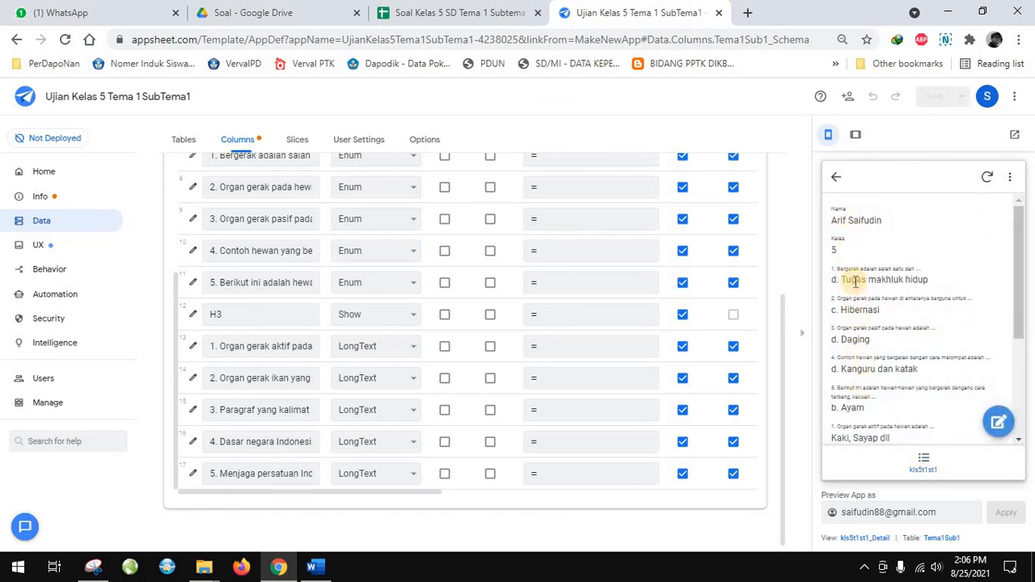
{"action": "scroll", "coordinate": [865, 315], "scroll_direction": "down", "scroll_amount": 3}
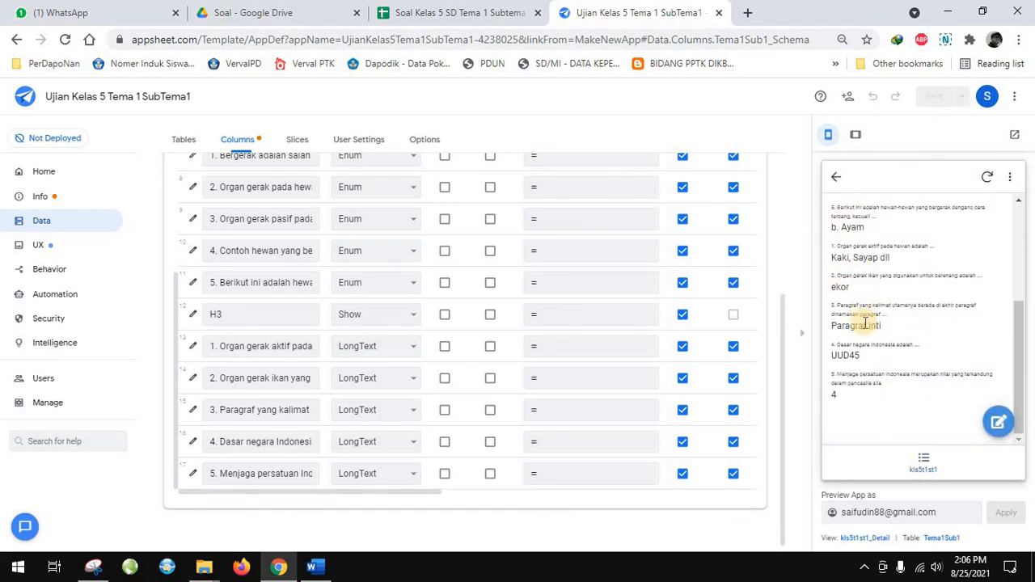
{"action": "scroll", "coordinate": [865, 322], "scroll_direction": "up", "scroll_amount": 5}
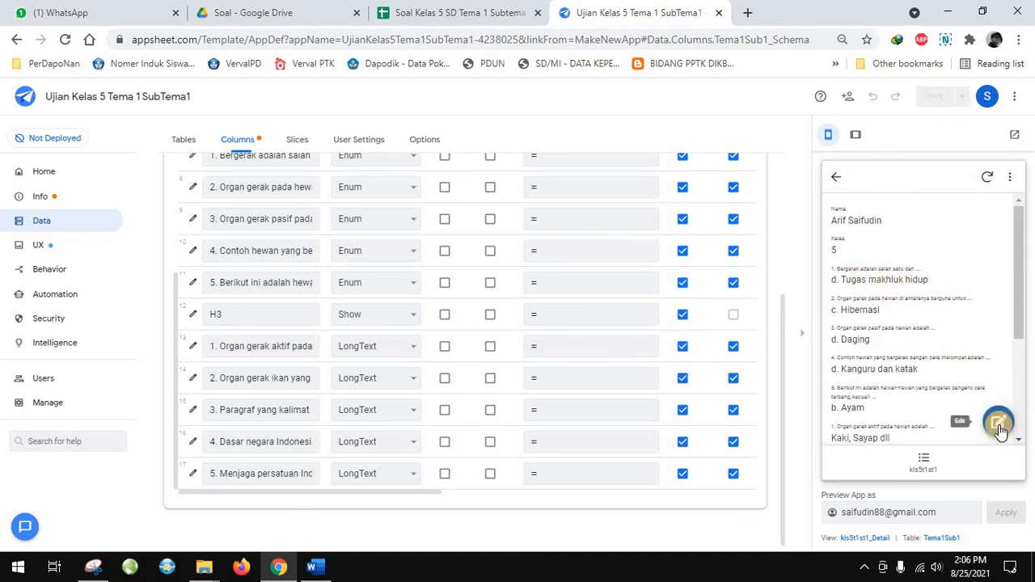
Open the submitted record for editing in the preview and make the Nama and Kelas columns of Tema1Sub1 non-editable
{"action": "left_click", "coordinate": [999, 425]}
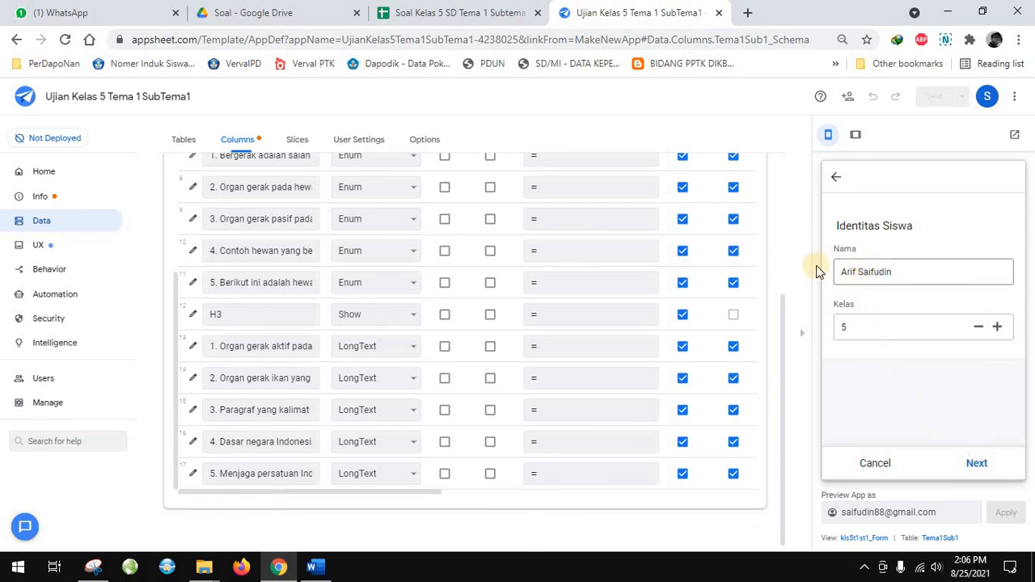
{"action": "scroll", "coordinate": [442, 328], "scroll_direction": "up", "scroll_amount": 3}
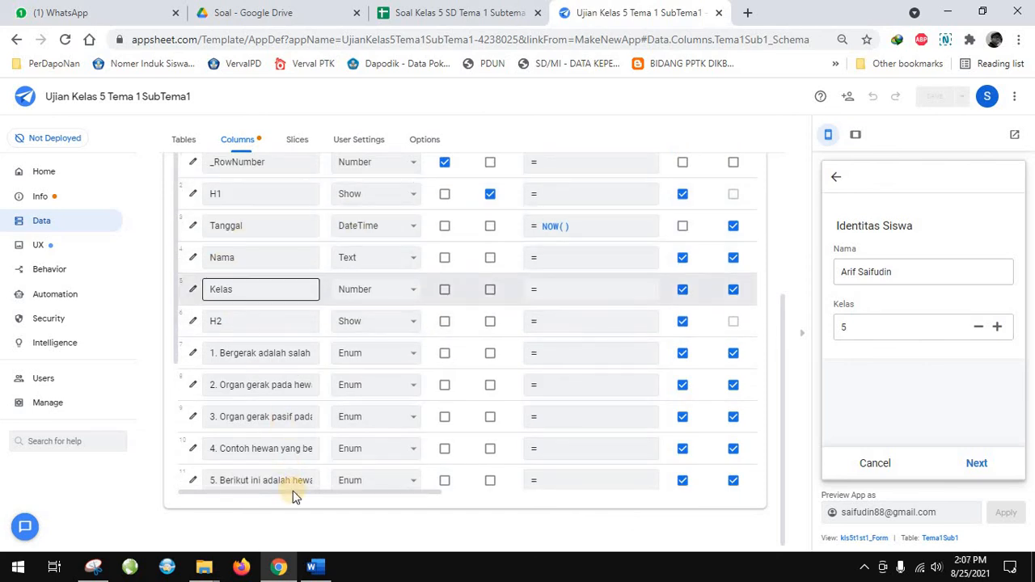
{"action": "left_click_drag", "start_coordinate": [300, 490], "coordinate": [531, 527]}
{"action": "scroll", "coordinate": [485, 453], "scroll_direction": "up", "scroll_amount": 3}
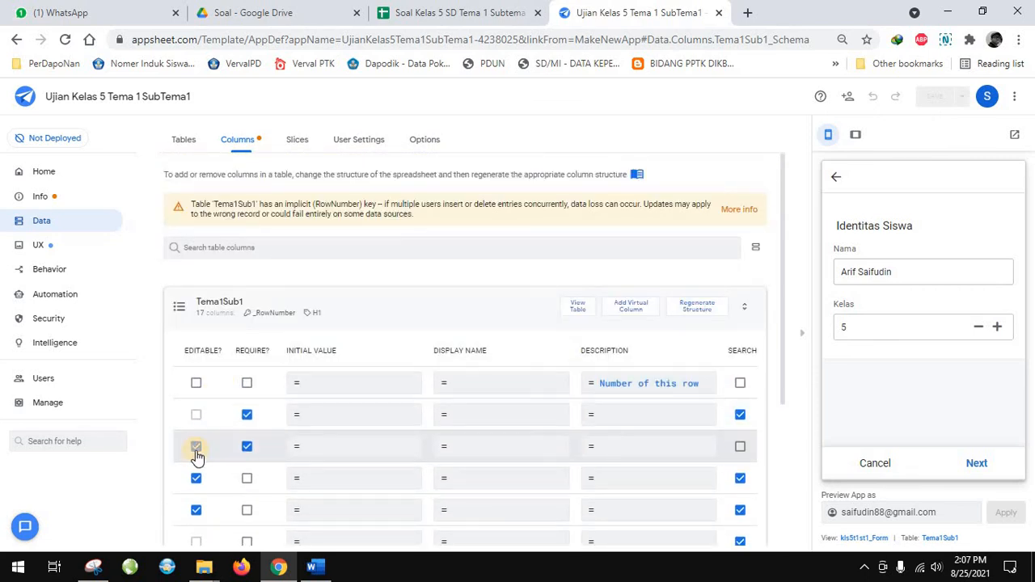
{"action": "scroll", "coordinate": [423, 526], "scroll_direction": "down", "scroll_amount": 3}
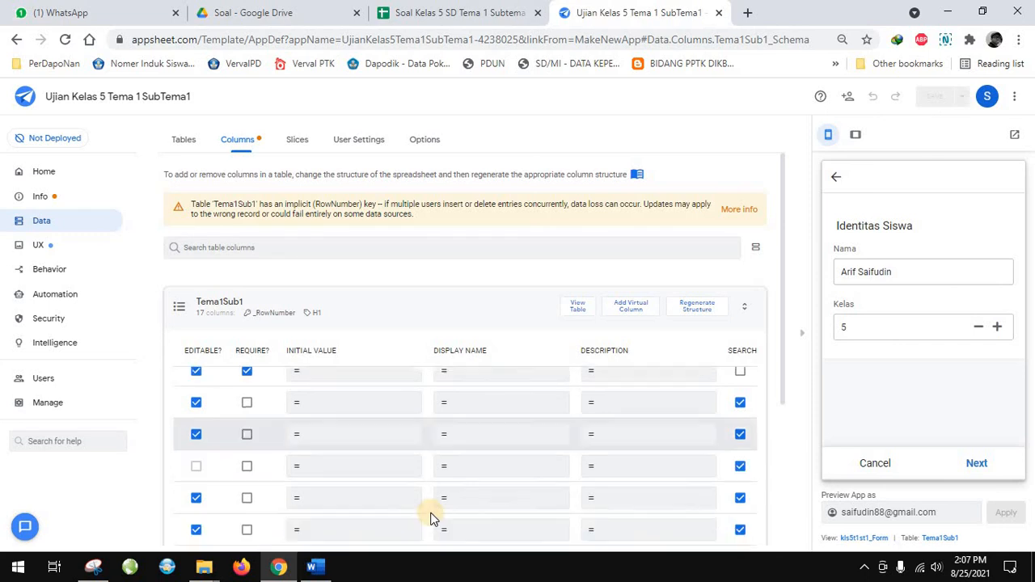
{"action": "scroll", "coordinate": [485, 530], "scroll_direction": "down", "scroll_amount": 1}
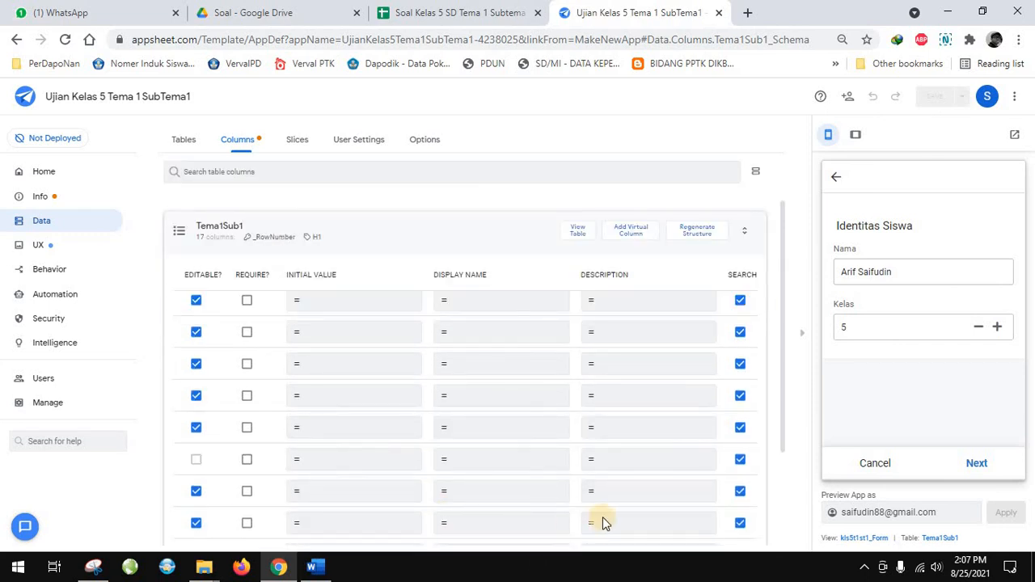
{"action": "scroll", "coordinate": [598, 518], "scroll_direction": "down", "scroll_amount": 2}
{"action": "left_click_drag", "start_coordinate": [590, 493], "coordinate": [467, 437]}
{"action": "scroll", "coordinate": [468, 428], "scroll_direction": "up", "scroll_amount": 5}
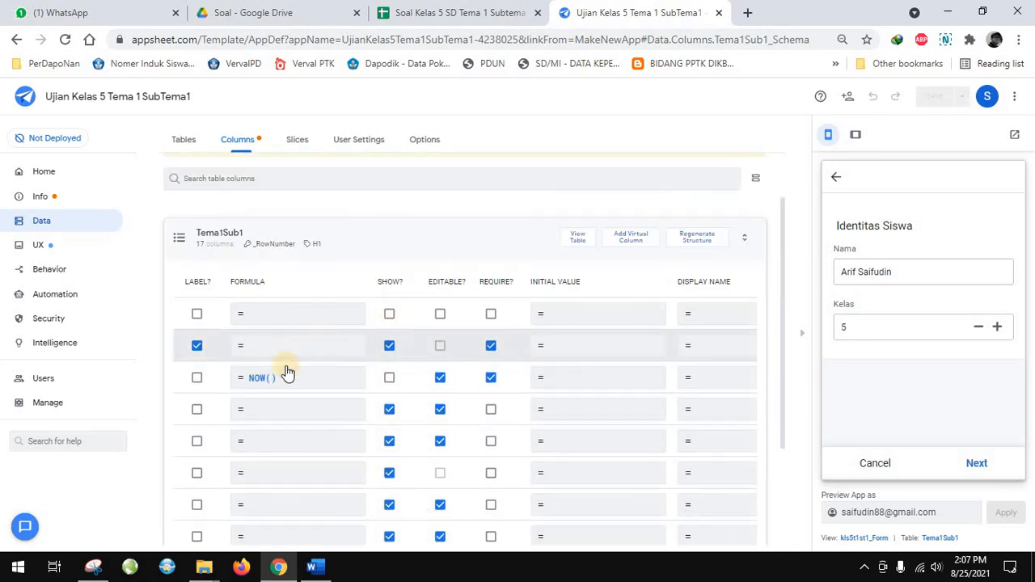
{"action": "left_click", "coordinate": [441, 410]}
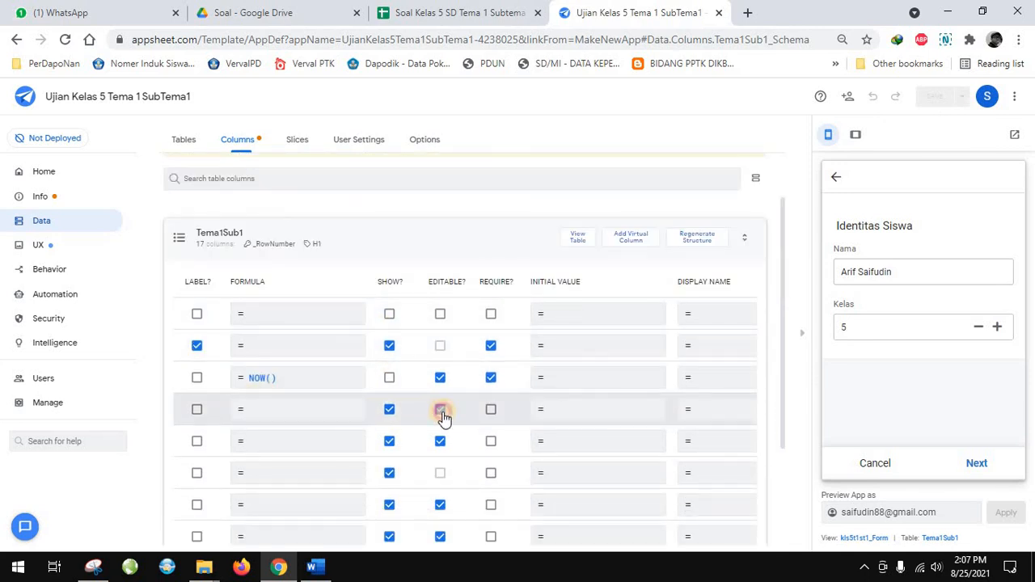
{"action": "left_click", "coordinate": [439, 443]}
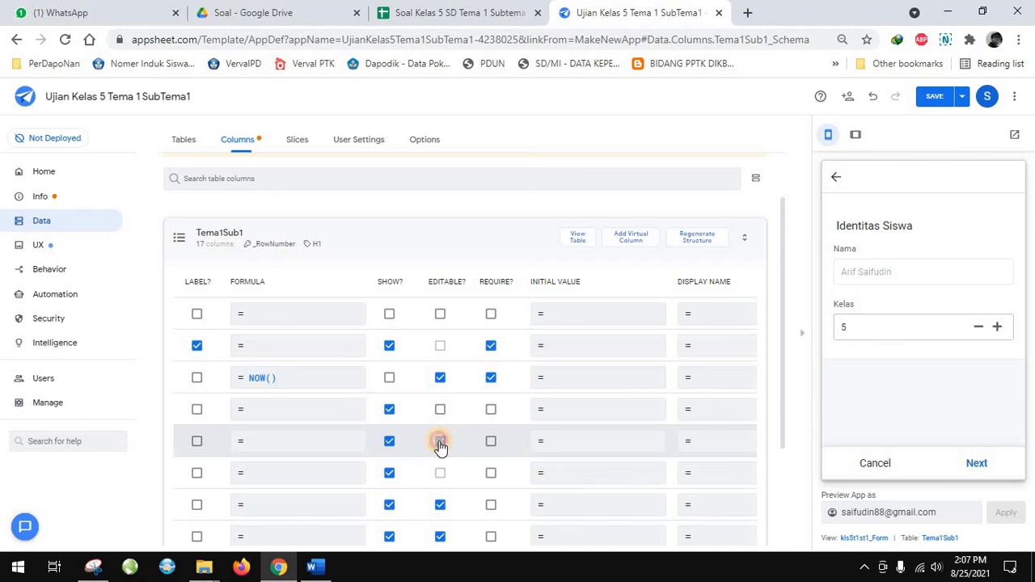
Cancel editing the record in the preview and save the app's column changes
{"action": "scroll", "coordinate": [461, 480], "scroll_direction": "down", "scroll_amount": 3}
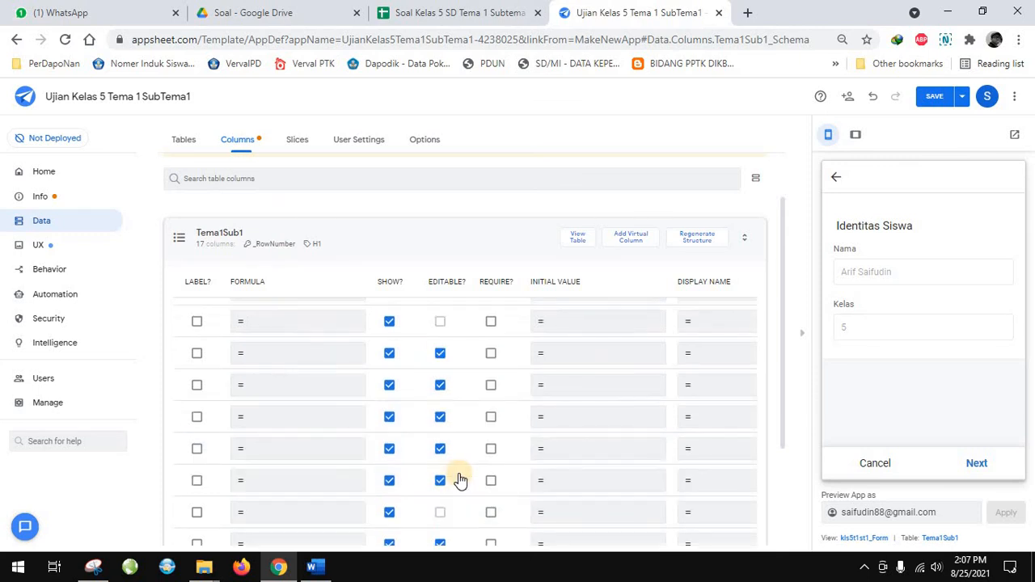
{"action": "left_click", "coordinate": [876, 464]}
{"action": "left_click", "coordinate": [935, 97]}
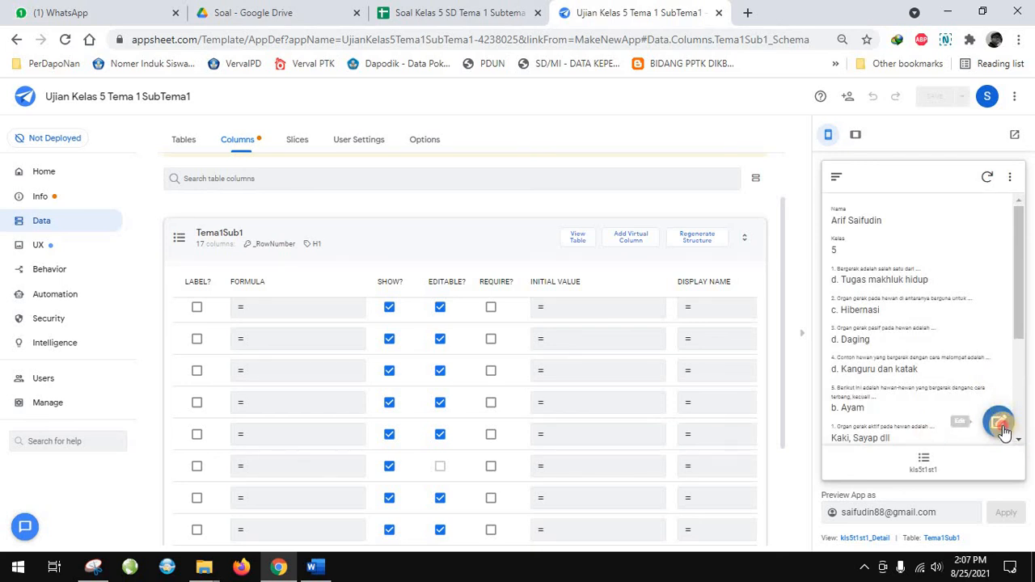
Go through all pages of the submitted record's edit form, save it and return to the kls5t1st1 list
{"action": "left_click", "coordinate": [1000, 422]}
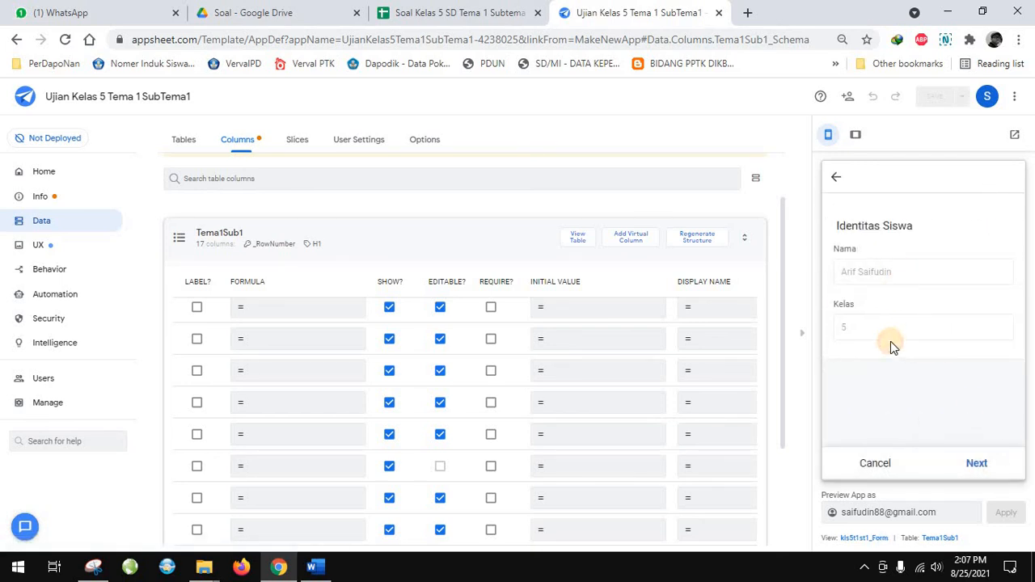
{"action": "left_click", "coordinate": [974, 467]}
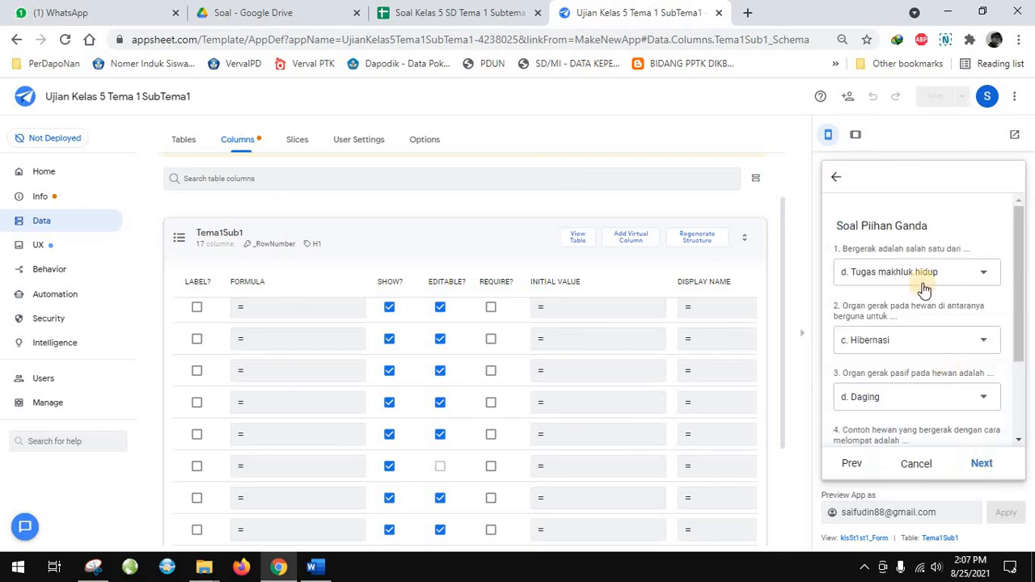
{"action": "left_click", "coordinate": [980, 467]}
{"action": "left_click", "coordinate": [981, 466]}
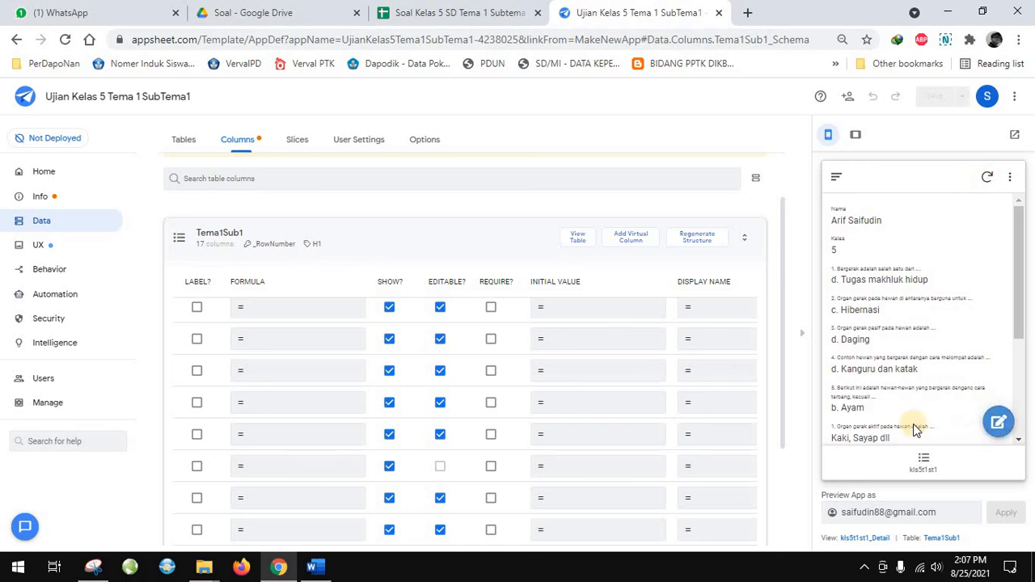
{"action": "left_click", "coordinate": [924, 466]}
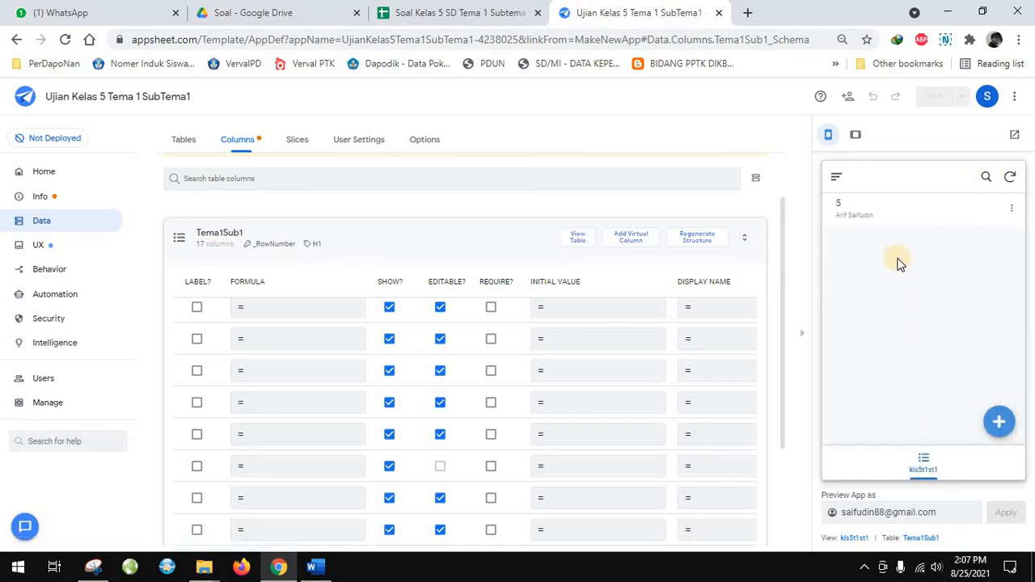
Check the new record form in the preview, cancel it and save the app again
{"action": "left_click", "coordinate": [999, 422]}
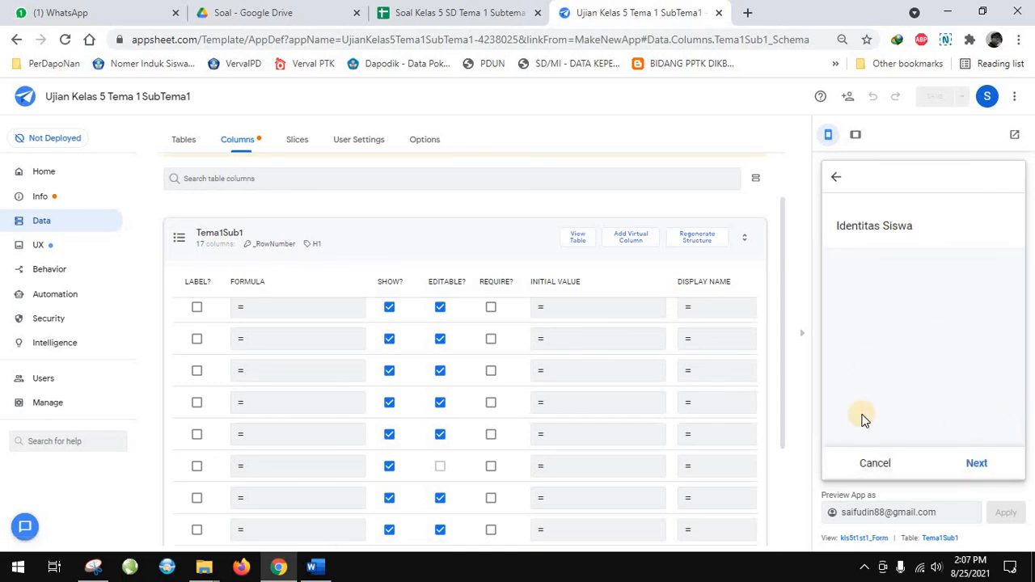
{"action": "left_click", "coordinate": [863, 464]}
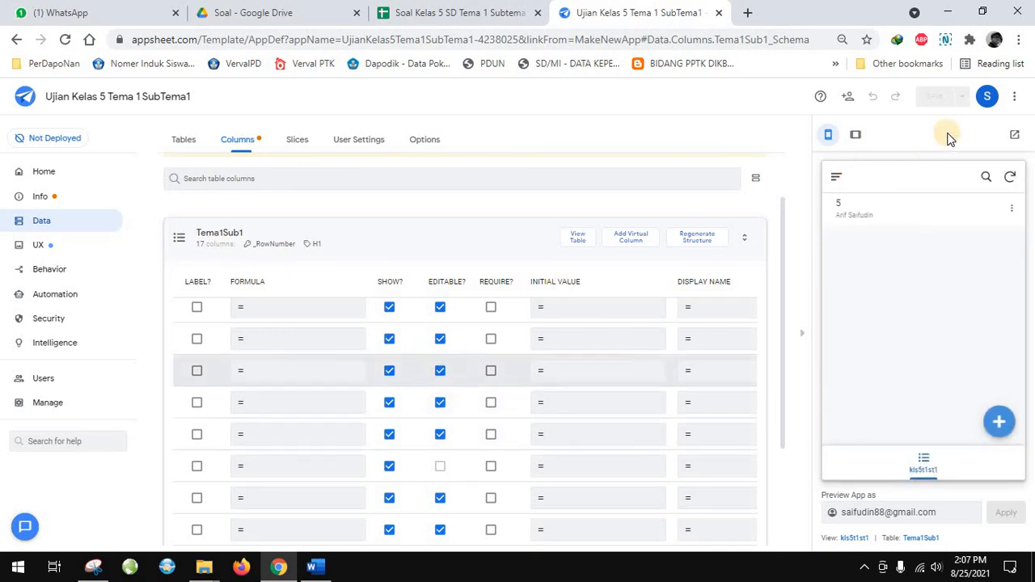
{"action": "left_click", "coordinate": [441, 340]}
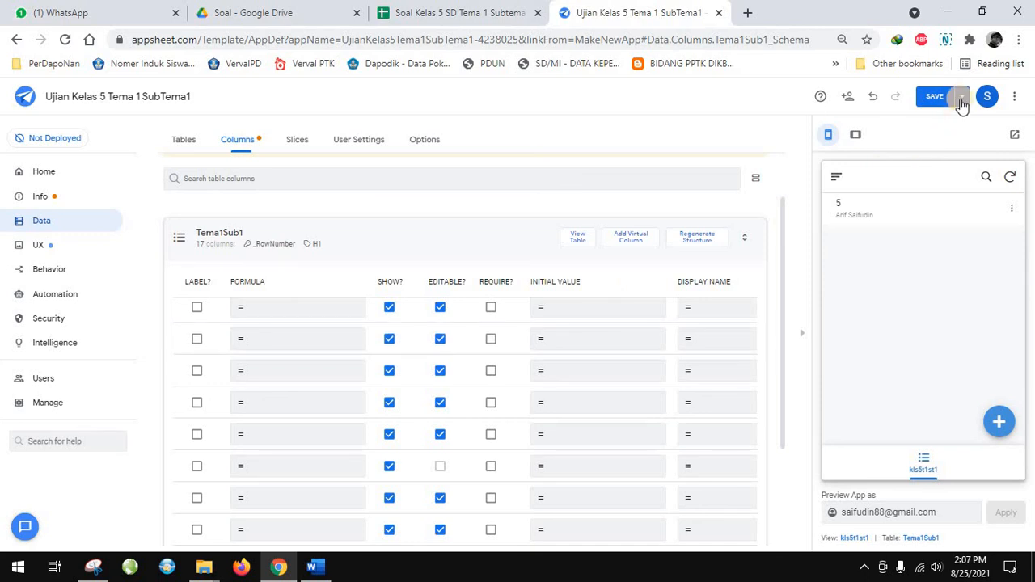
{"action": "left_click", "coordinate": [919, 149]}
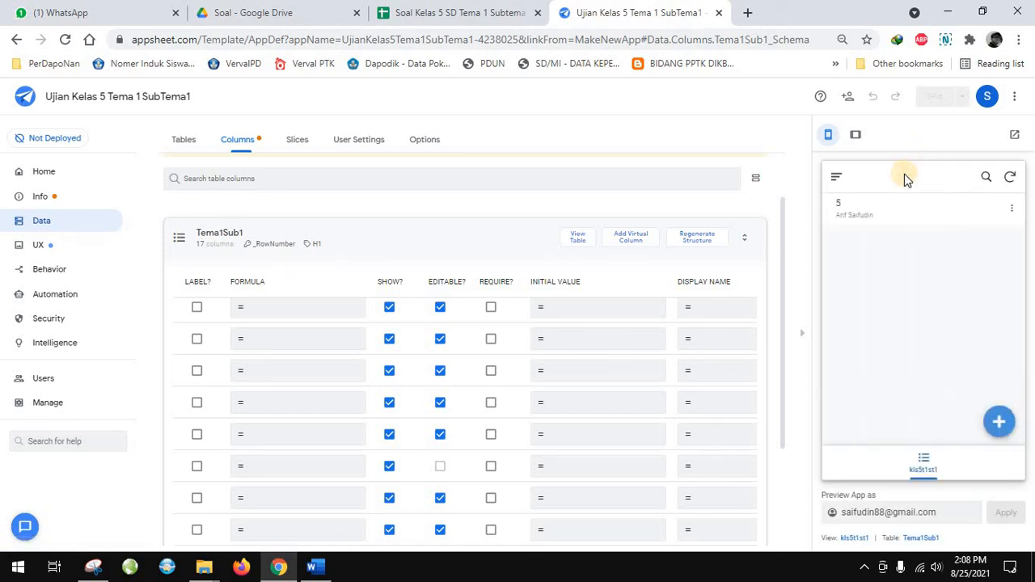
Recheck the new record form, review which updates the Tema1Sub1 table allows, and leave a new record form open in the preview
{"action": "left_click", "coordinate": [1001, 419]}
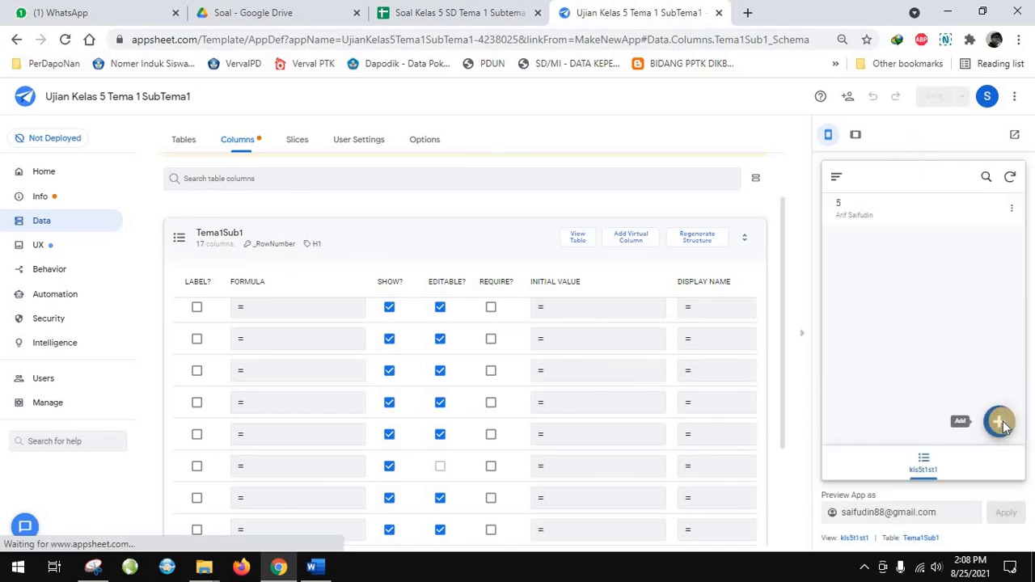
{"action": "left_click", "coordinate": [880, 463]}
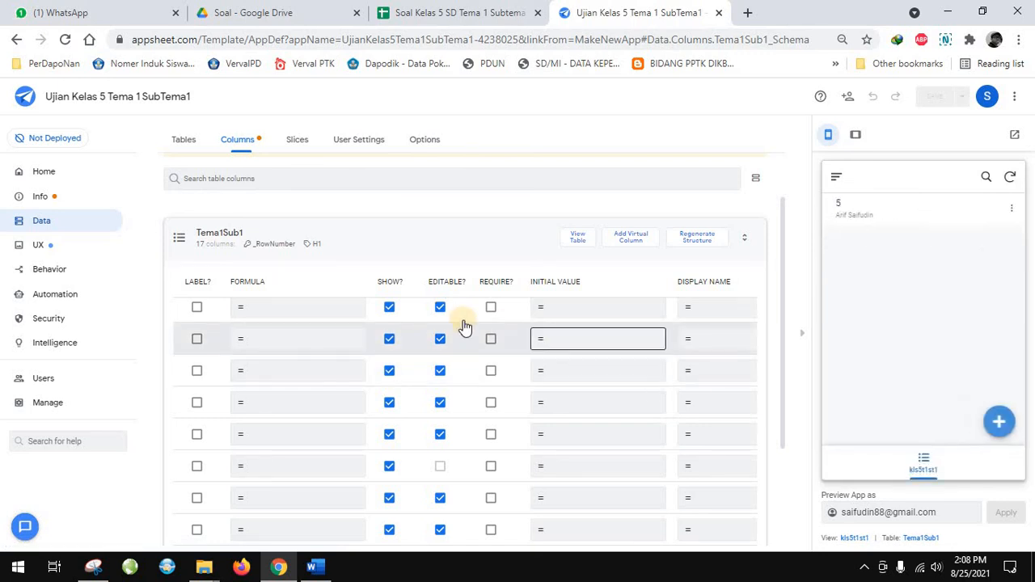
{"action": "left_click", "coordinate": [40, 224]}
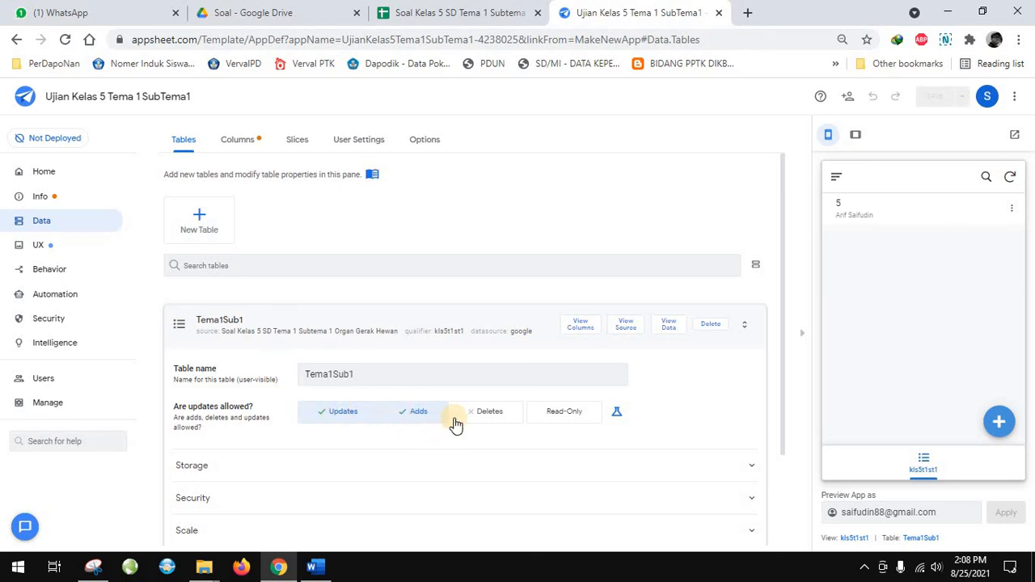
{"action": "left_click", "coordinate": [999, 427]}
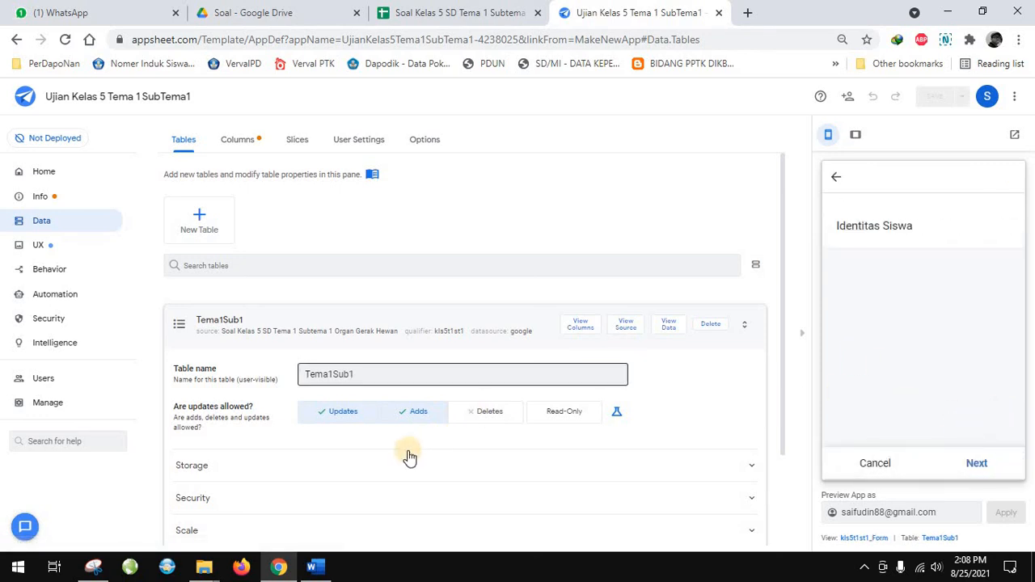
In the Tema1Sub1 column settings, mark the Nama, Kelas and H2 columns as required
{"action": "left_click", "coordinate": [577, 330]}
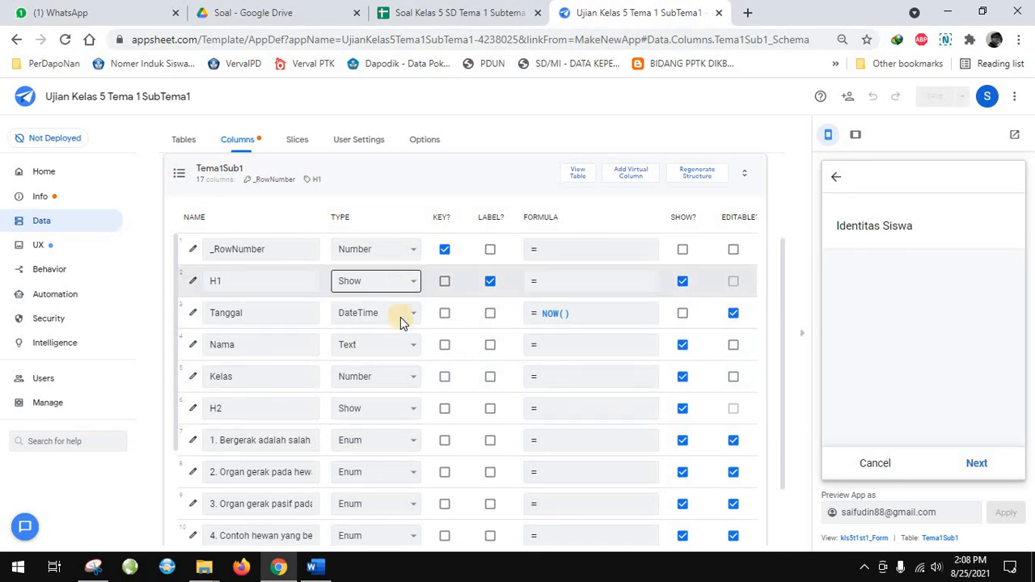
{"action": "scroll", "coordinate": [388, 485], "scroll_direction": "down", "scroll_amount": 4}
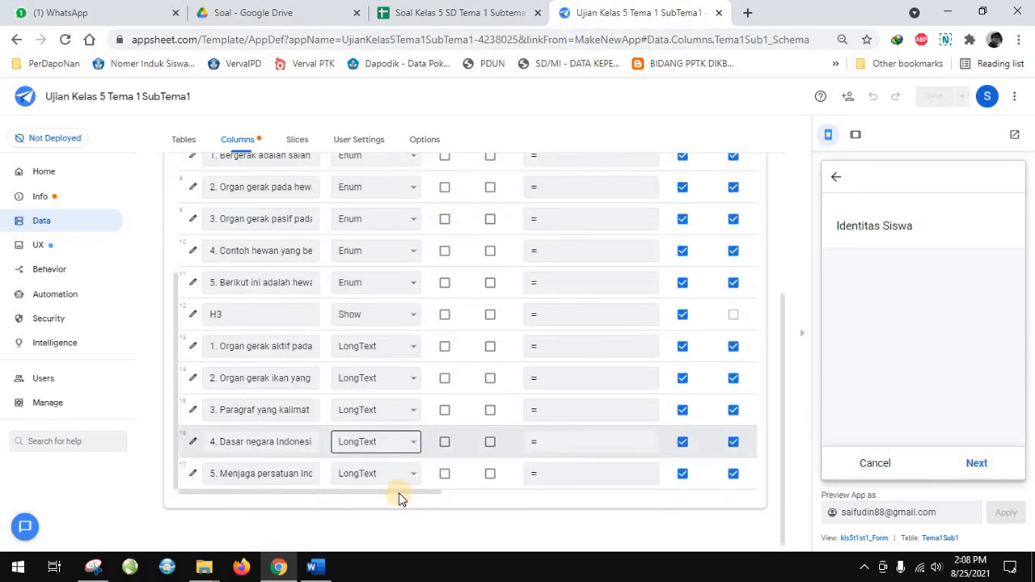
{"action": "left_click_drag", "start_coordinate": [399, 495], "coordinate": [577, 494]}
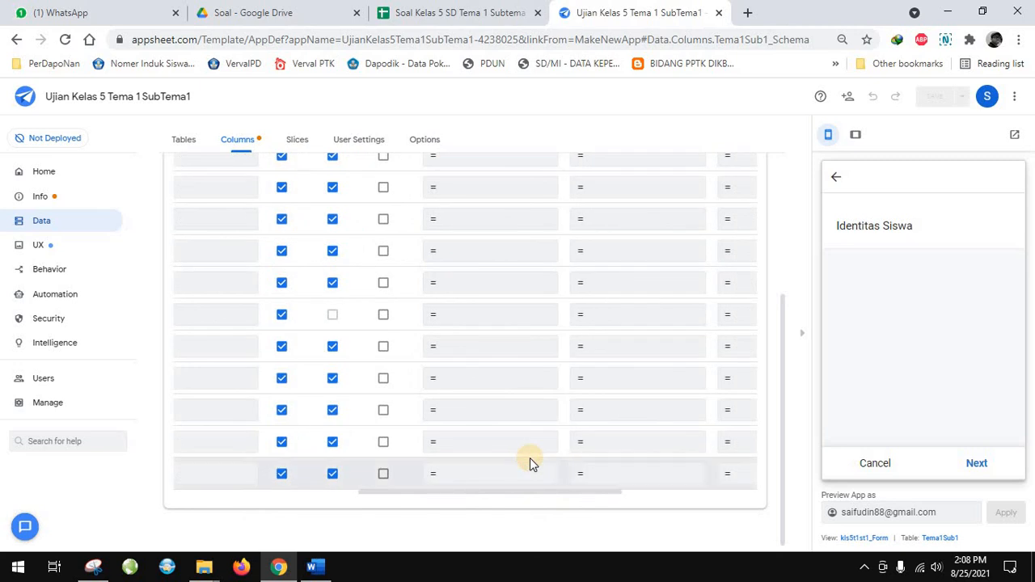
{"action": "scroll", "coordinate": [451, 397], "scroll_direction": "up", "scroll_amount": 3}
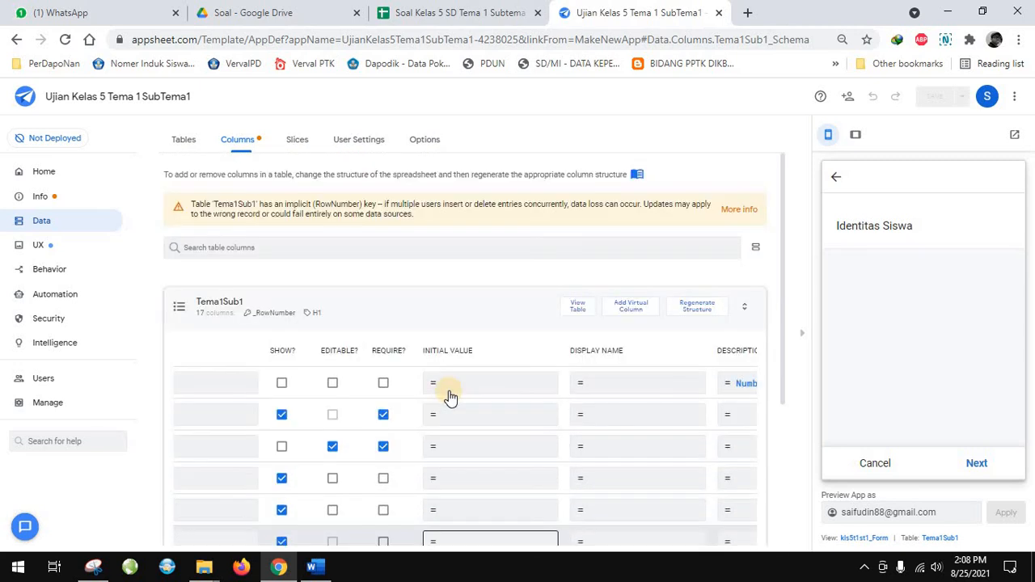
{"action": "scroll", "coordinate": [451, 397], "scroll_direction": "down", "scroll_amount": 2}
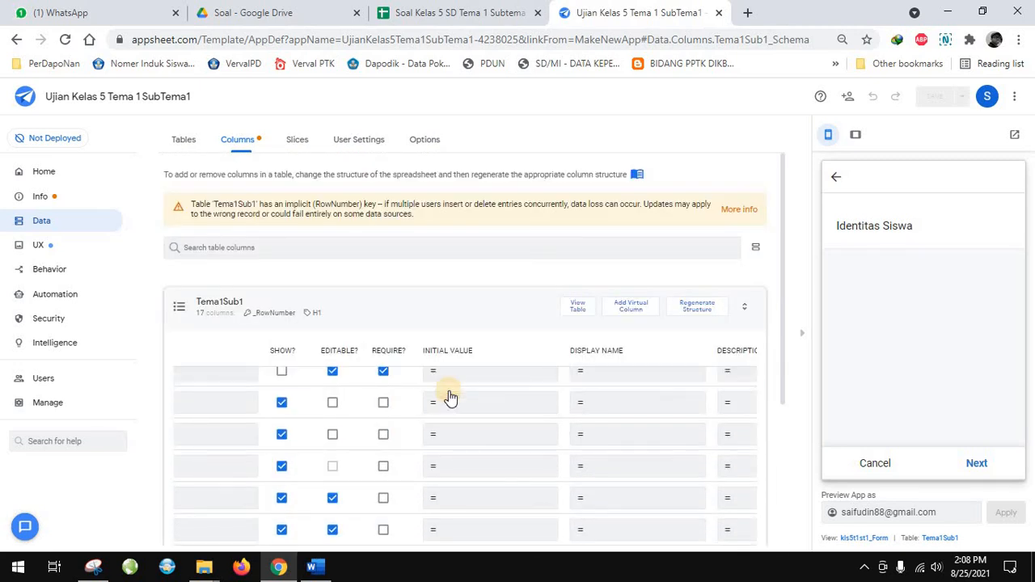
{"action": "left_click", "coordinate": [383, 402]}
{"action": "left_click", "coordinate": [384, 434]}
{"action": "left_click", "coordinate": [383, 465]}
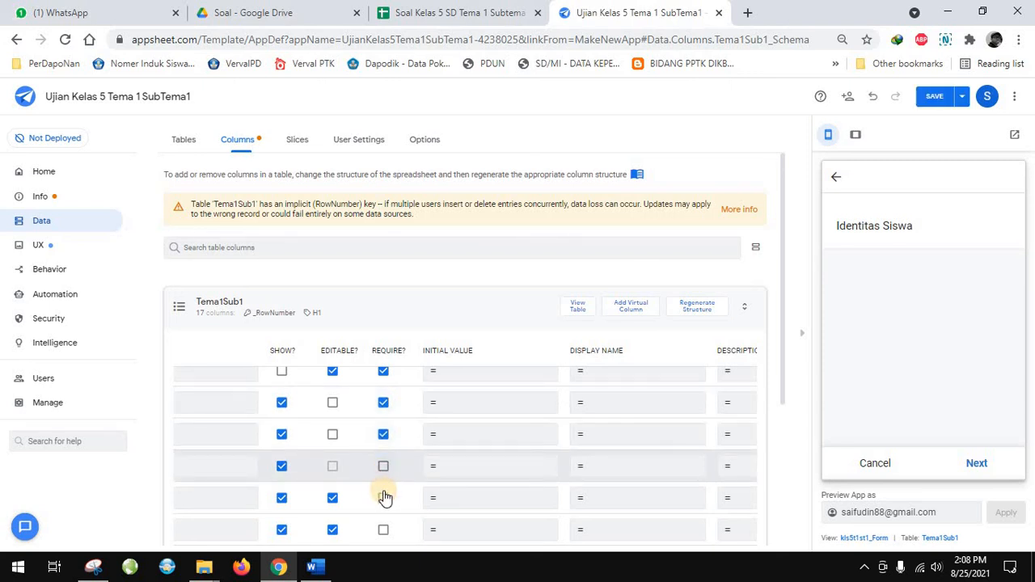
Mark the five multiple-choice question columns and the H3 column as required
{"action": "left_click", "coordinate": [383, 499]}
{"action": "left_click", "coordinate": [384, 530]}
{"action": "scroll", "coordinate": [381, 485], "scroll_direction": "down", "scroll_amount": 2}
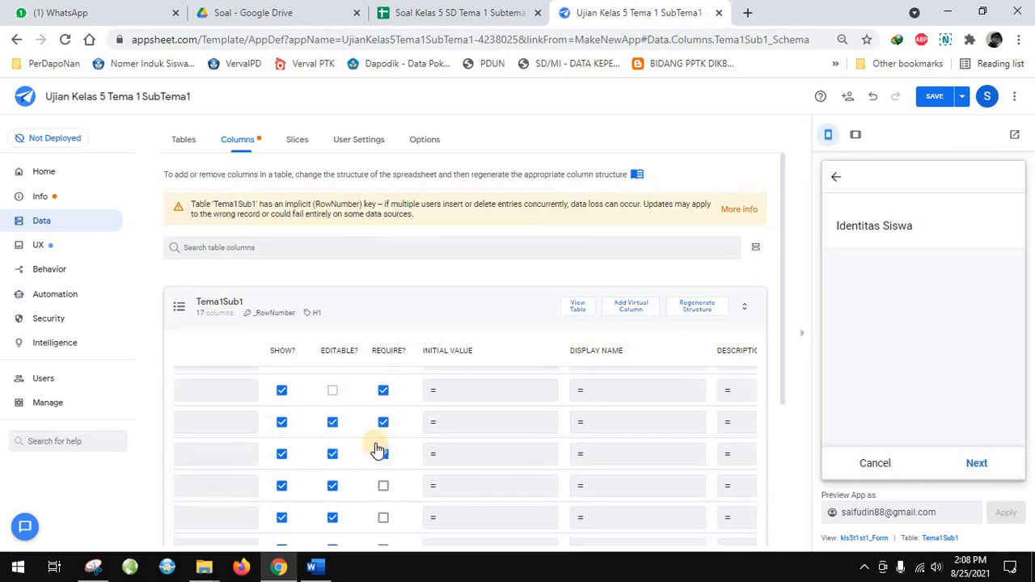
{"action": "left_click", "coordinate": [383, 440]}
{"action": "left_click", "coordinate": [384, 473]}
{"action": "left_click", "coordinate": [384, 505]}
{"action": "left_click", "coordinate": [385, 534]}
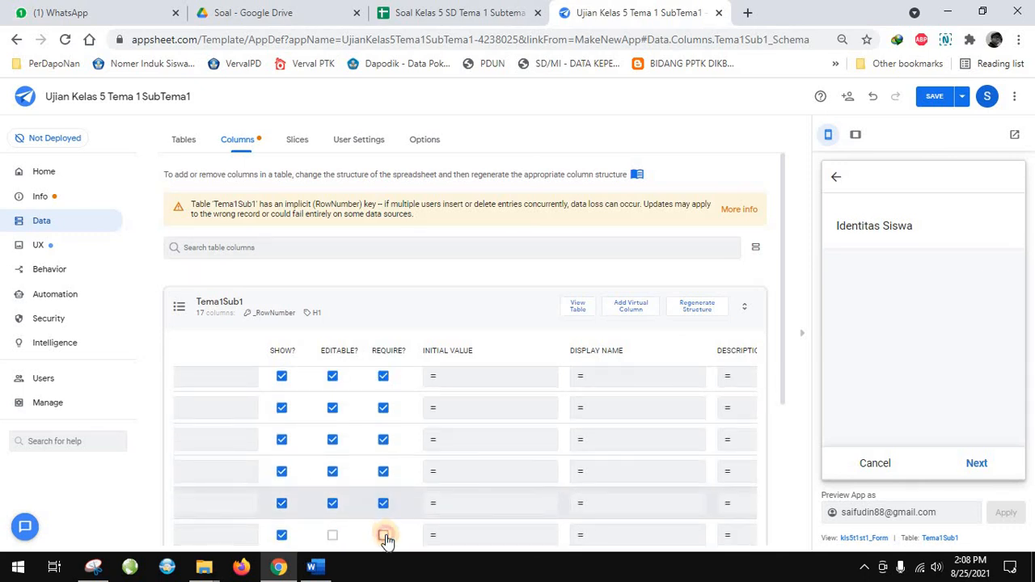
Mark the five LongText essay question columns as required
{"action": "scroll", "coordinate": [385, 485], "scroll_direction": "down", "scroll_amount": 2}
{"action": "left_click", "coordinate": [383, 447]}
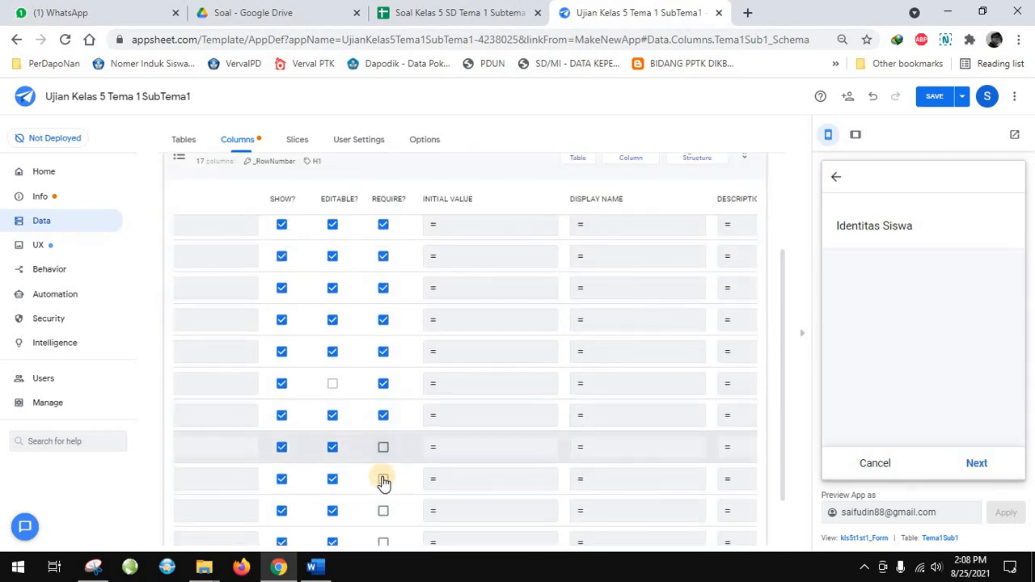
{"action": "left_click", "coordinate": [383, 479]}
{"action": "left_click", "coordinate": [383, 510]}
{"action": "left_click", "coordinate": [384, 542]}
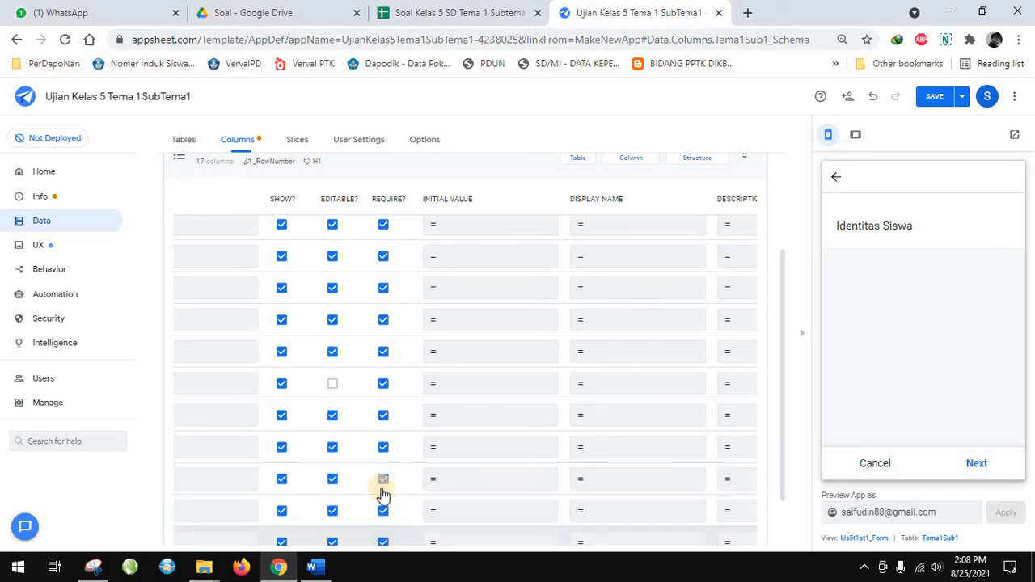
Make the Nama and Kelas columns of Tema1Sub1 editable again
{"action": "scroll", "coordinate": [383, 490], "scroll_direction": "down", "scroll_amount": 1}
{"action": "scroll", "coordinate": [383, 472], "scroll_direction": "up", "scroll_amount": 3}
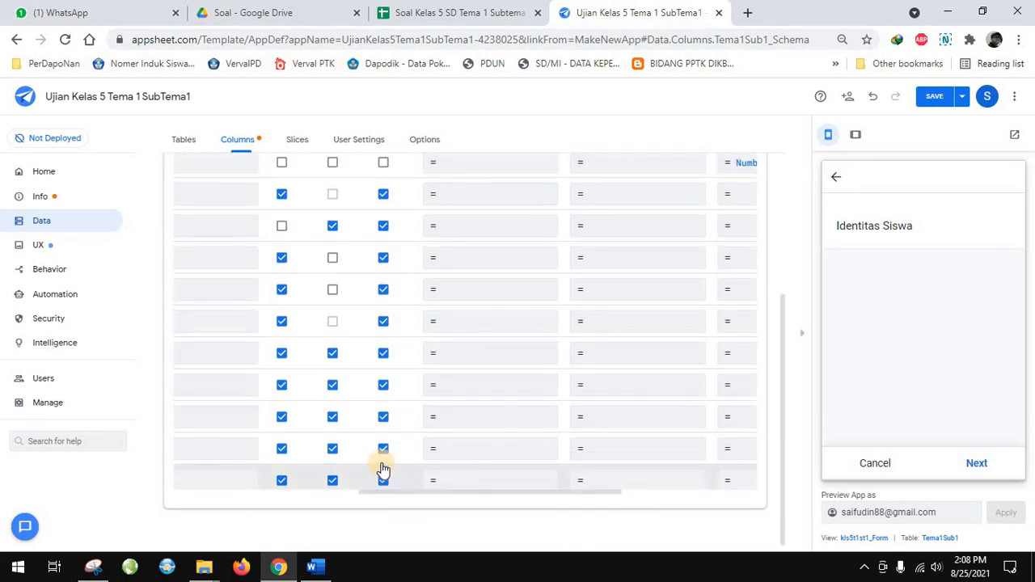
{"action": "scroll", "coordinate": [384, 469], "scroll_direction": "up", "scroll_amount": 2}
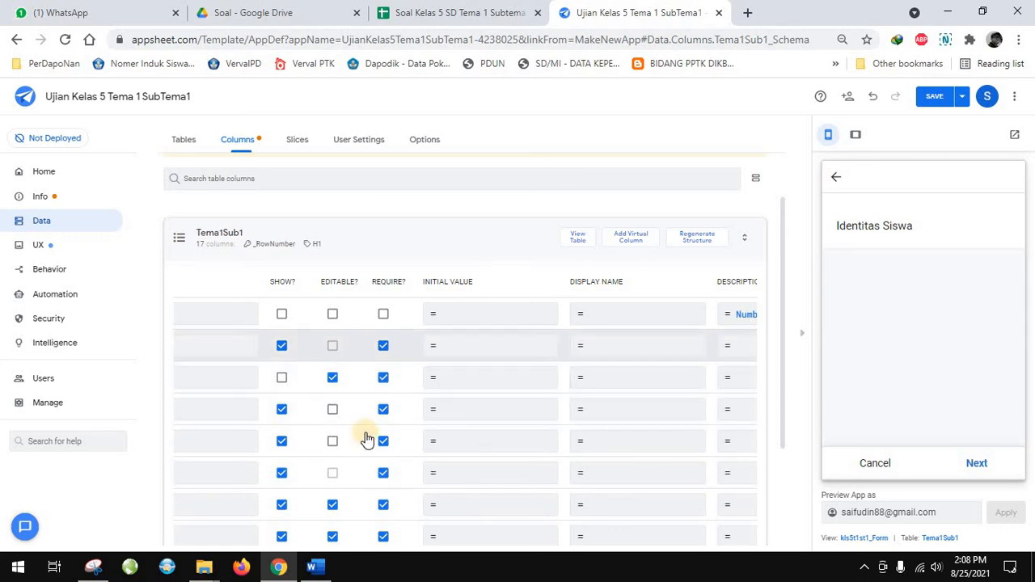
{"action": "scroll", "coordinate": [478, 512], "scroll_direction": "down", "scroll_amount": 1}
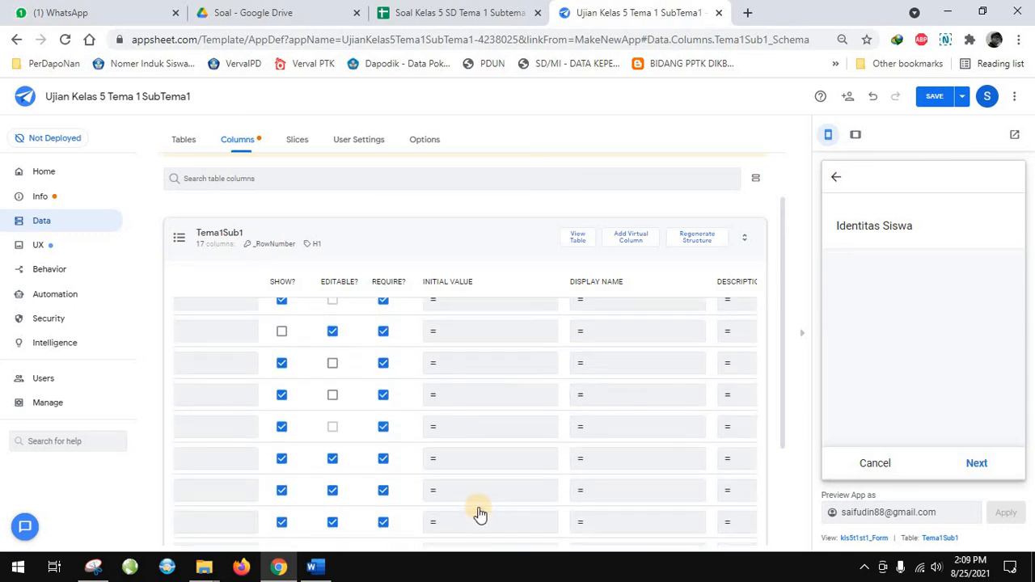
{"action": "scroll", "coordinate": [541, 531], "scroll_direction": "down", "scroll_amount": 2}
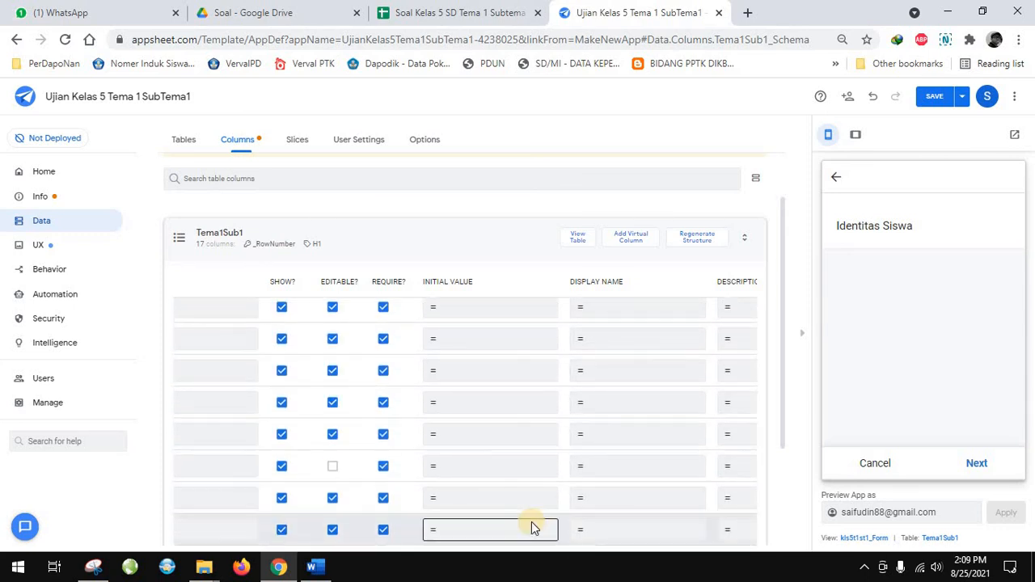
{"action": "scroll", "coordinate": [532, 527], "scroll_direction": "down", "scroll_amount": 2}
{"action": "left_click_drag", "start_coordinate": [525, 494], "coordinate": [421, 492]}
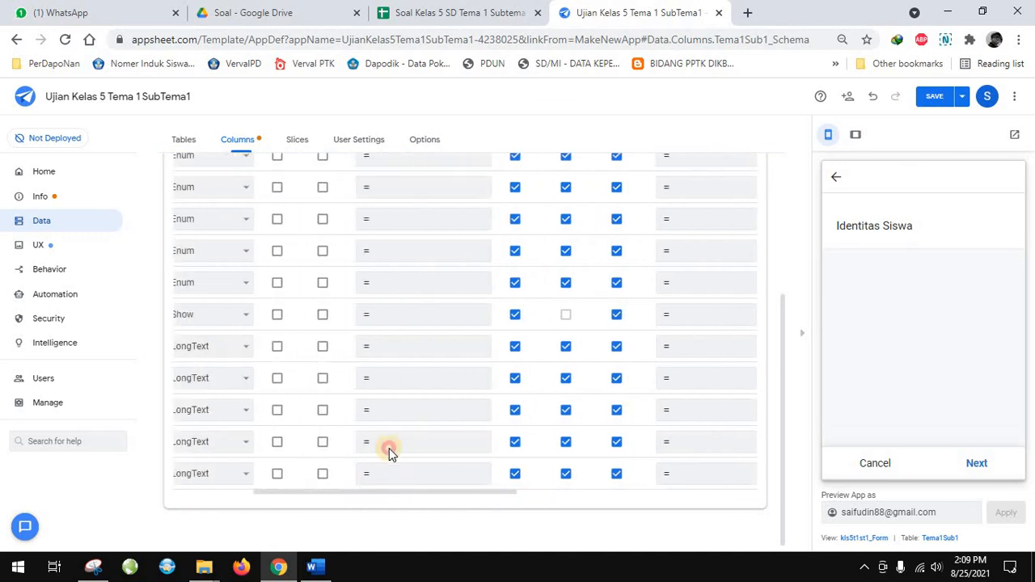
{"action": "scroll", "coordinate": [400, 449], "scroll_direction": "left", "scroll_amount": 3}
{"action": "scroll", "coordinate": [404, 446], "scroll_direction": "up", "scroll_amount": 6}
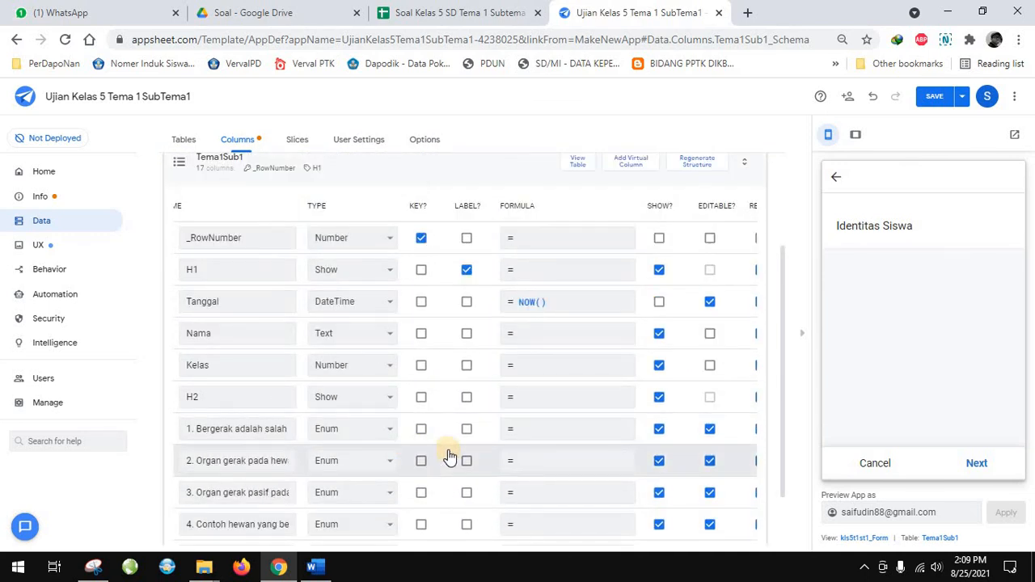
{"action": "left_click", "coordinate": [659, 334]}
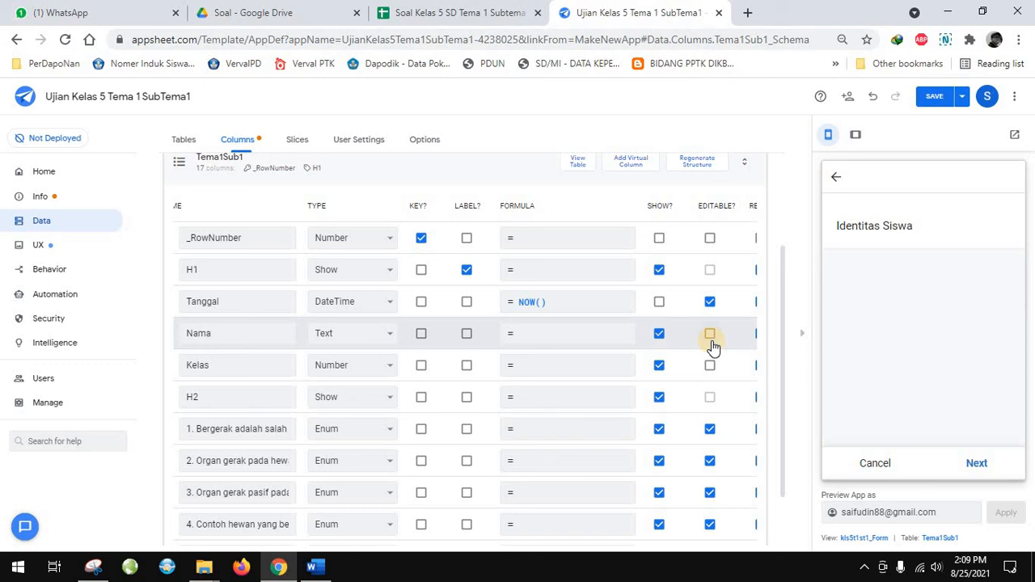
{"action": "left_click", "coordinate": [711, 334]}
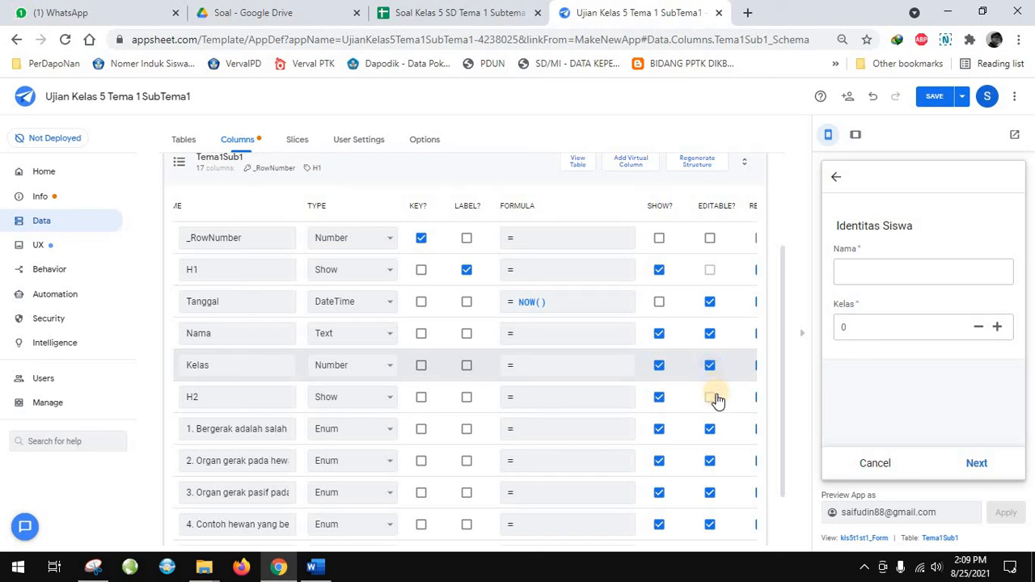
Fill in the student's name and class in the preview's new record form and continue to the multiple-choice questions
{"action": "left_click", "coordinate": [864, 268]}
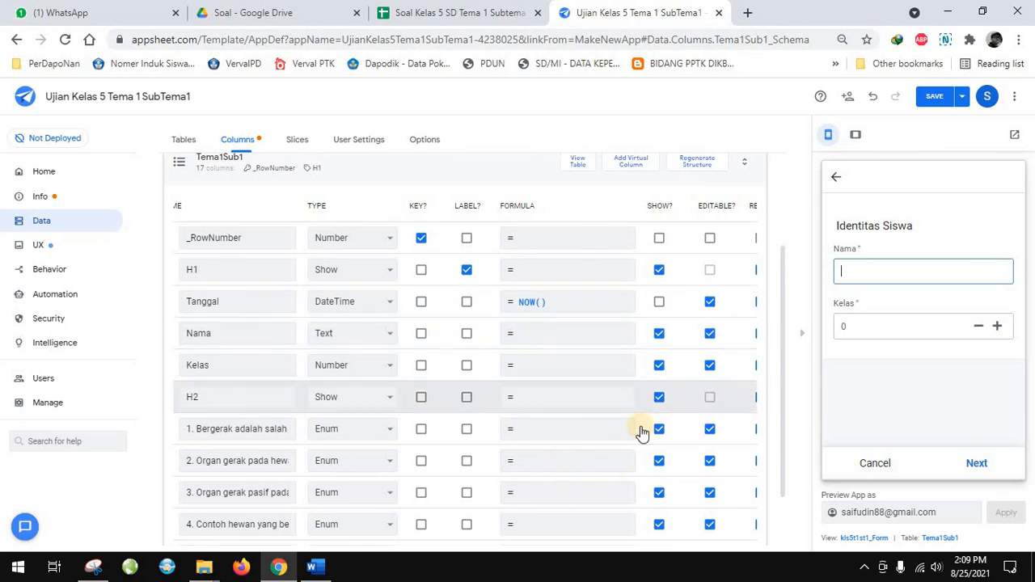
{"action": "scroll", "coordinate": [665, 429], "scroll_direction": "down", "scroll_amount": 3}
{"action": "scroll", "coordinate": [666, 426], "scroll_direction": "up", "scroll_amount": 2}
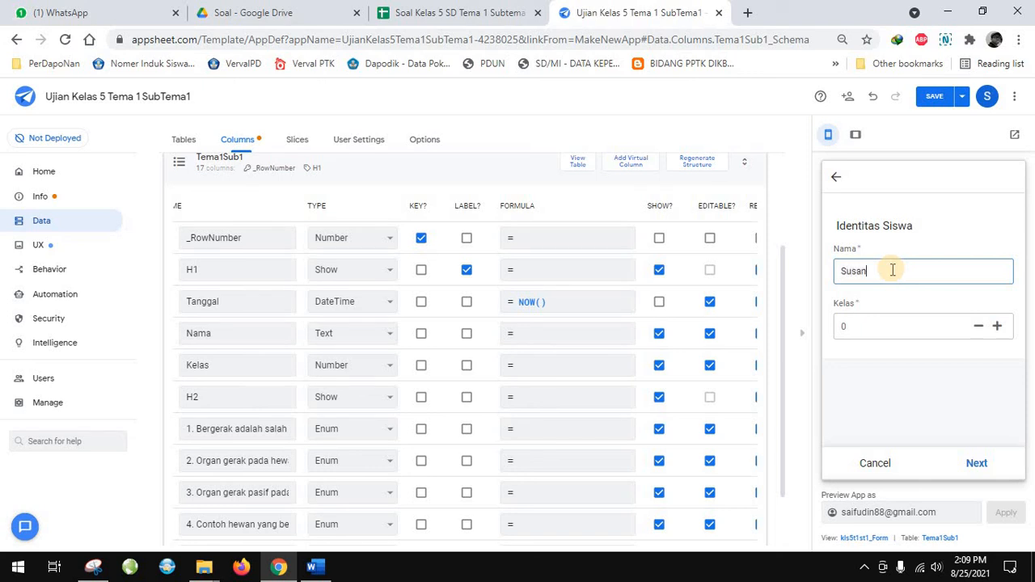
{"action": "left_click", "coordinate": [882, 326]}
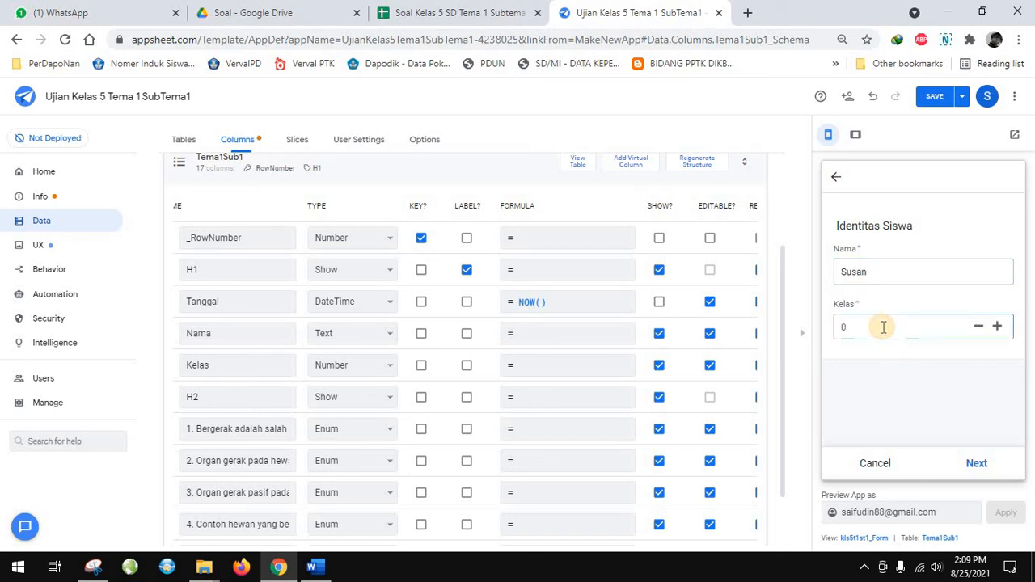
{"action": "left_click", "coordinate": [972, 466]}
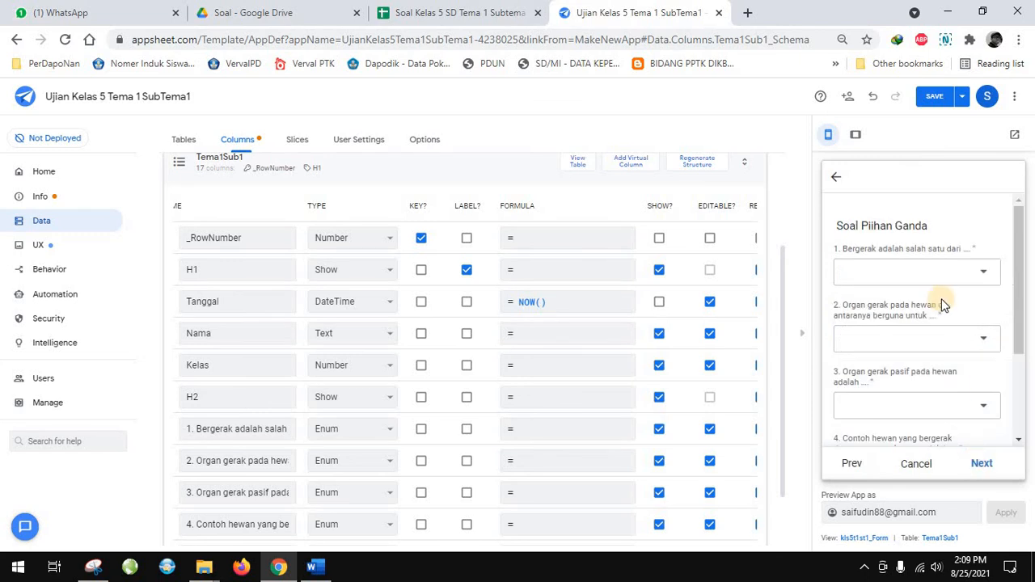
Answer questions 1 to 3 with "c. Makanan makhluk hidup", "c. Hibernasi" and "c. Tulang"
{"action": "left_click", "coordinate": [930, 274]}
{"action": "left_click", "coordinate": [886, 267]}
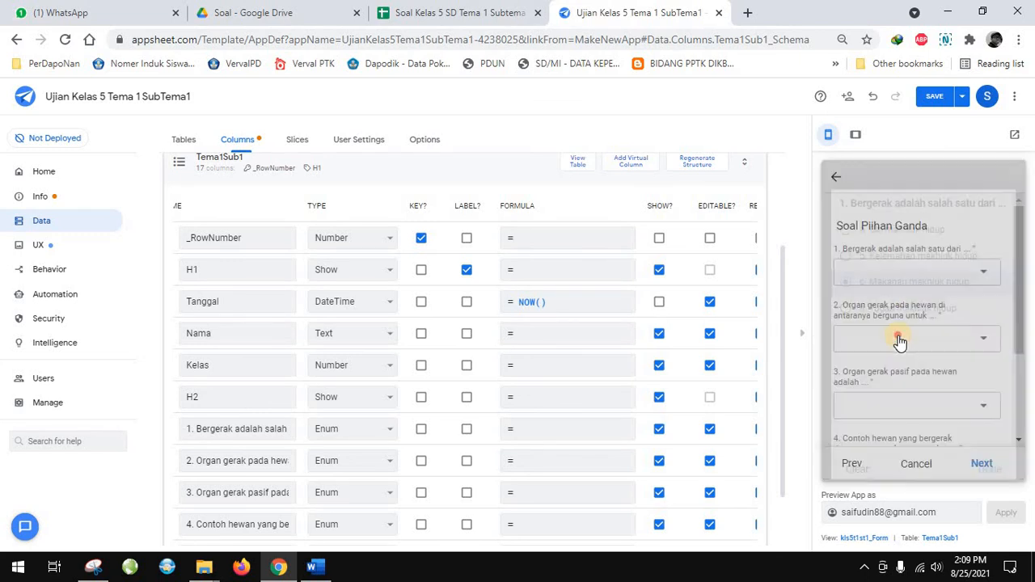
{"action": "left_click", "coordinate": [881, 340]}
{"action": "left_click", "coordinate": [874, 271]}
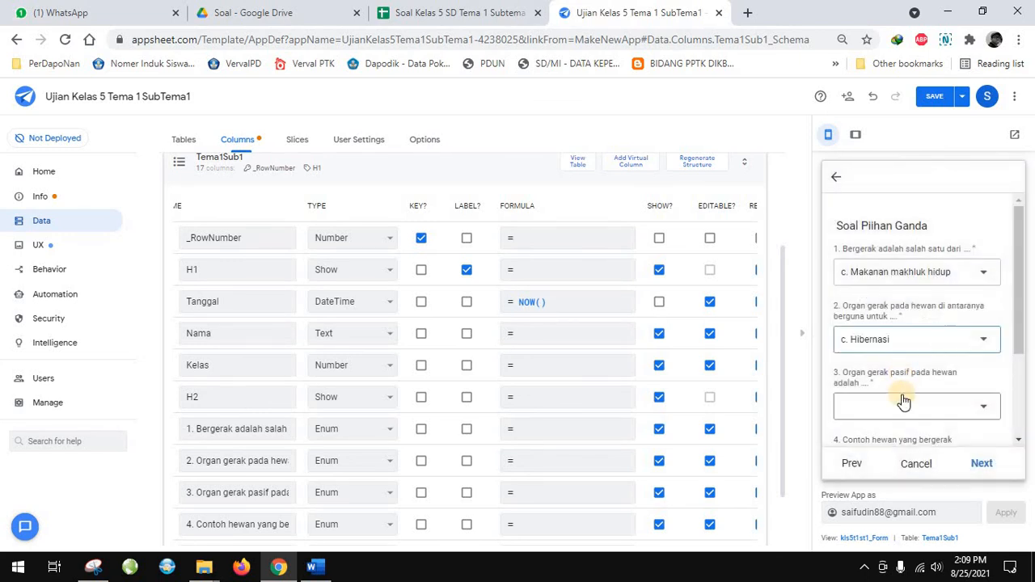
{"action": "left_click", "coordinate": [901, 400]}
{"action": "left_click", "coordinate": [883, 264]}
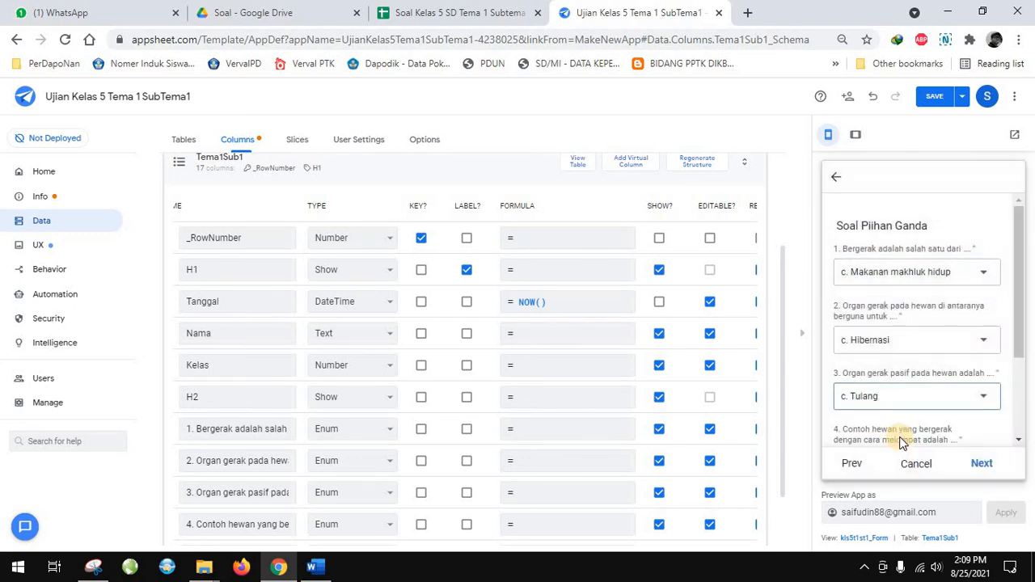
Answer question 4 with "d. Kanguru dan katak" and question 5 with "d. Merpati"
{"action": "scroll", "coordinate": [900, 386], "scroll_direction": "down", "scroll_amount": 2}
{"action": "left_click", "coordinate": [878, 340]}
{"action": "left_click", "coordinate": [872, 283]}
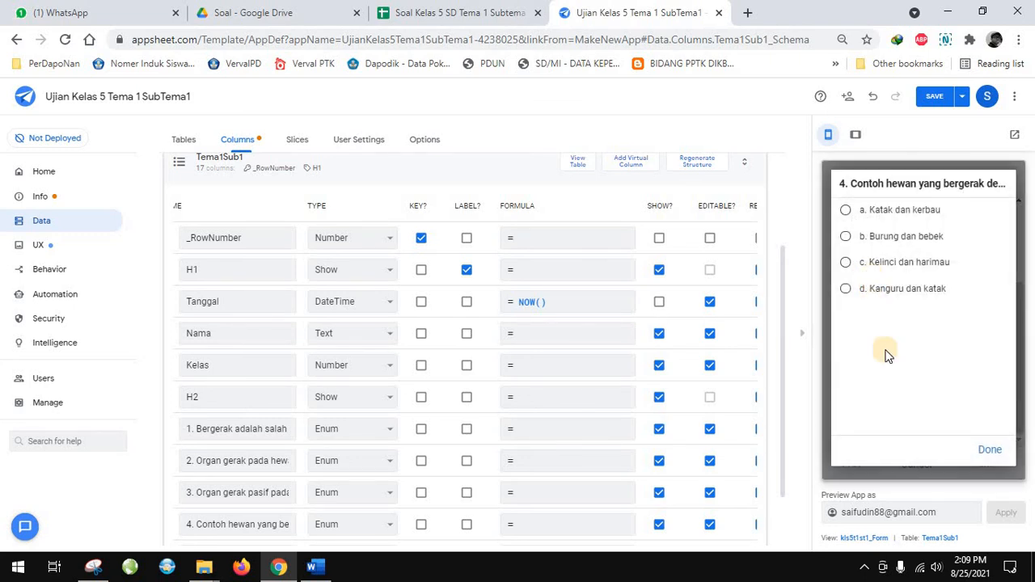
{"action": "left_click", "coordinate": [896, 416]}
{"action": "left_click", "coordinate": [883, 289]}
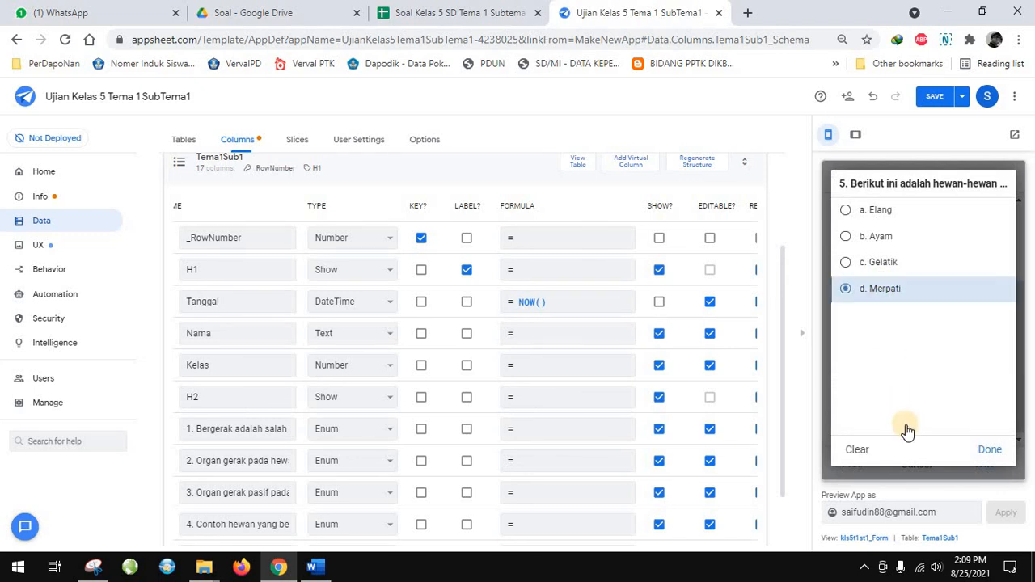
Continue to the Soal Uraian page and answer essay question 1 with "sayap dll" and question 2 with "ekor"
{"action": "left_click", "coordinate": [971, 461]}
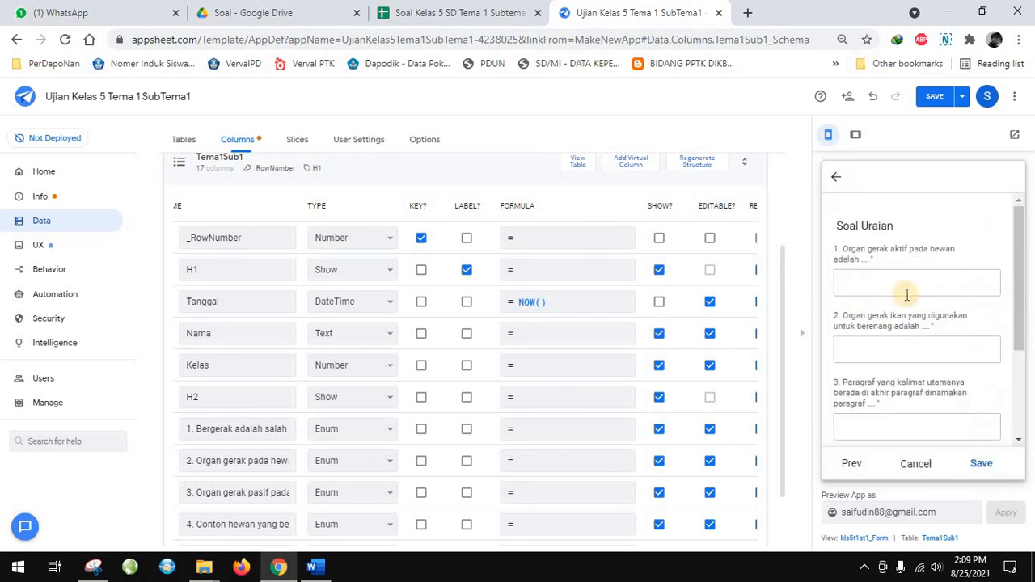
{"action": "left_click", "coordinate": [904, 275]}
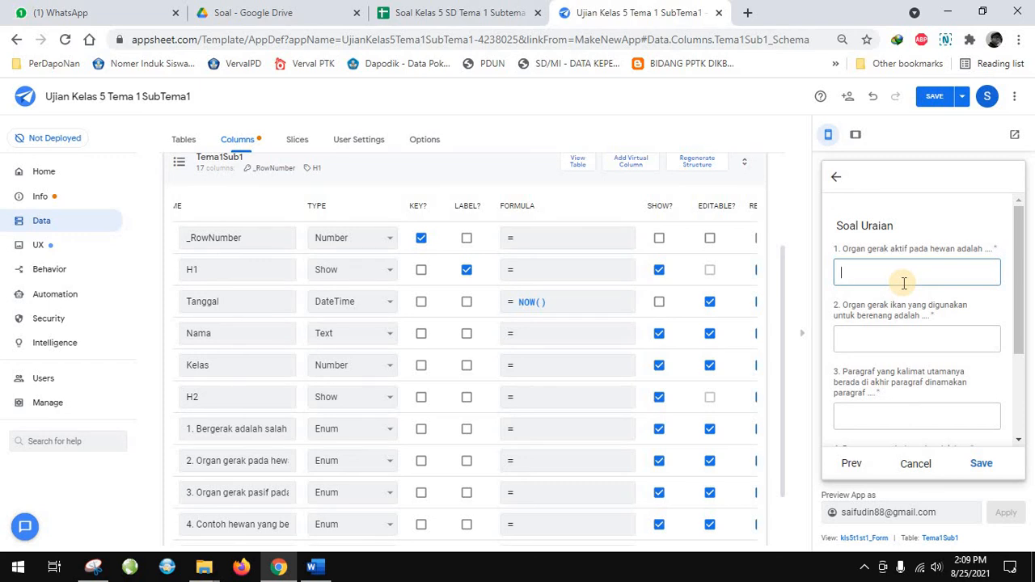
{"action": "type", "text": "sayap"}
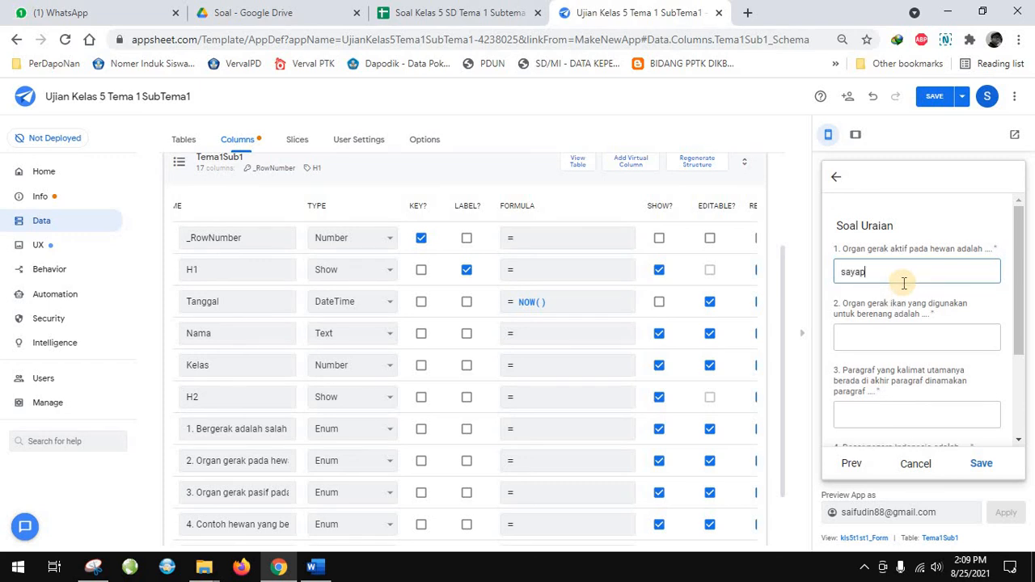
{"action": "type", "text": " dll"}
{"action": "key", "text": "Tab"}
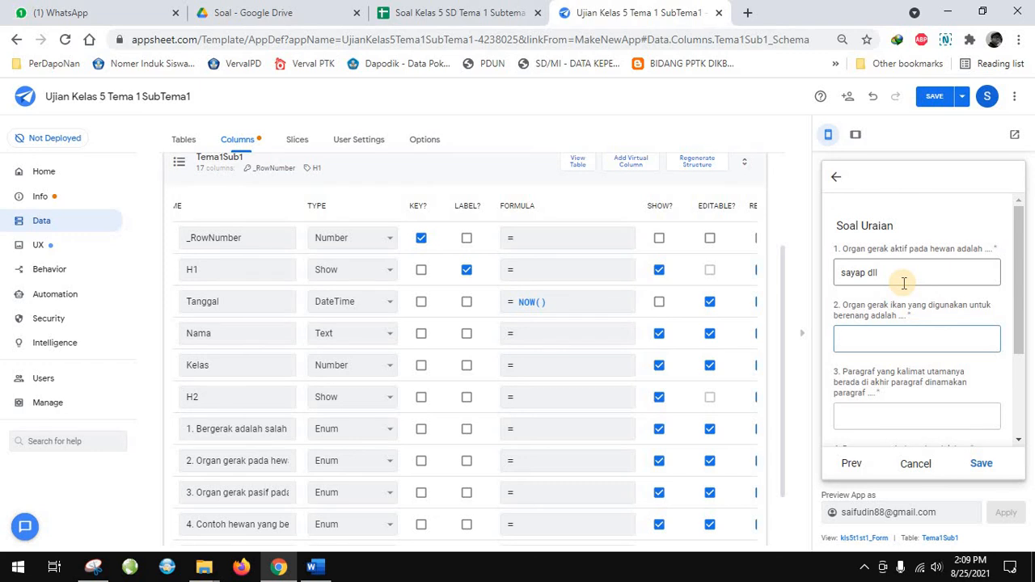
{"action": "type", "text": "ekor"}
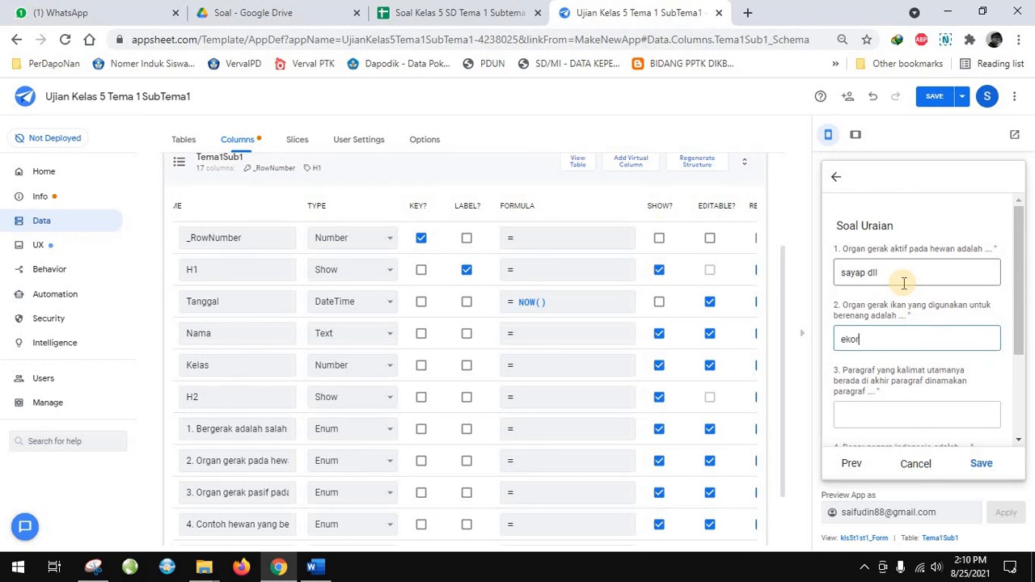
Answer essay questions 3 to 5 with "inti", "UUD" and "3", and save the quiz record
{"action": "key", "text": "Tab"}
{"action": "type", "text": "in"}
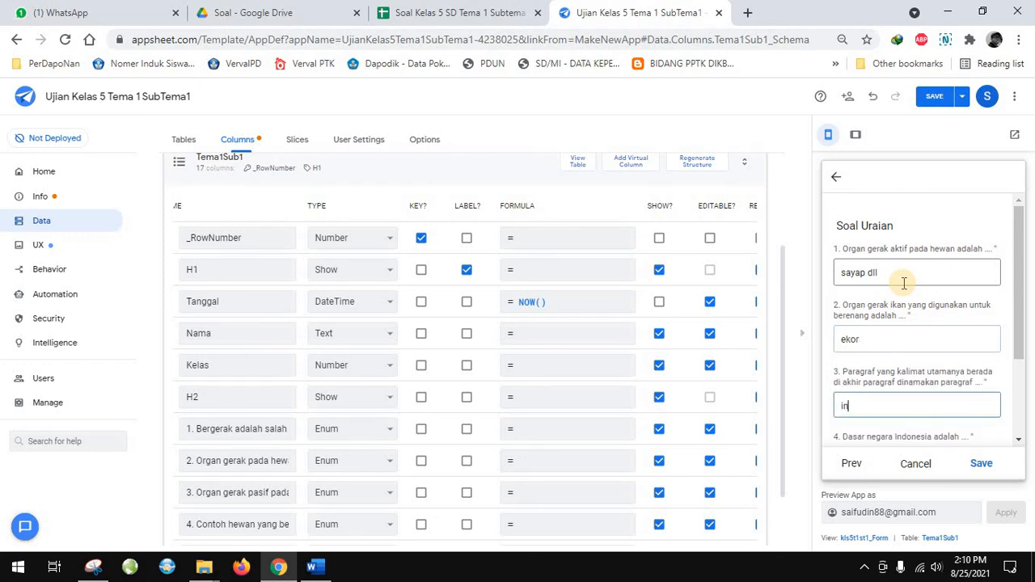
{"action": "key", "text": "Tab"}
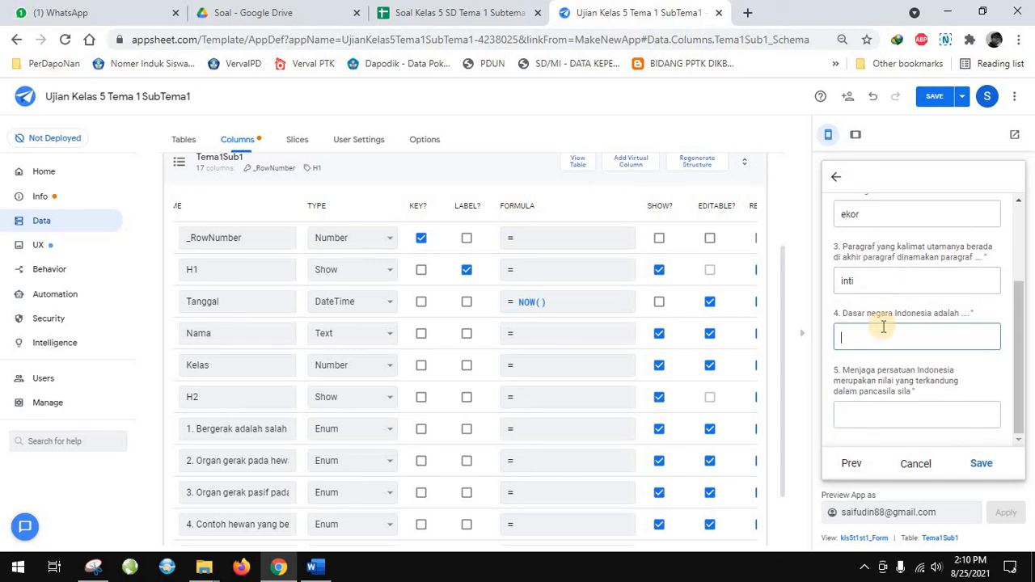
{"action": "type", "text": "UUD"}
{"action": "key", "text": "Tab"}
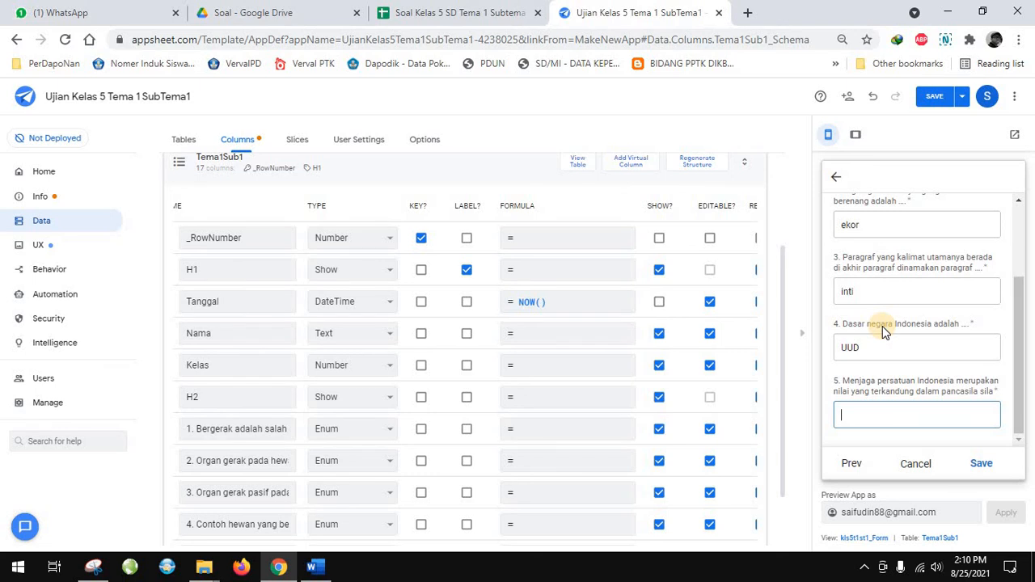
{"action": "type", "text": "3"}
{"action": "left_click", "coordinate": [980, 465]}
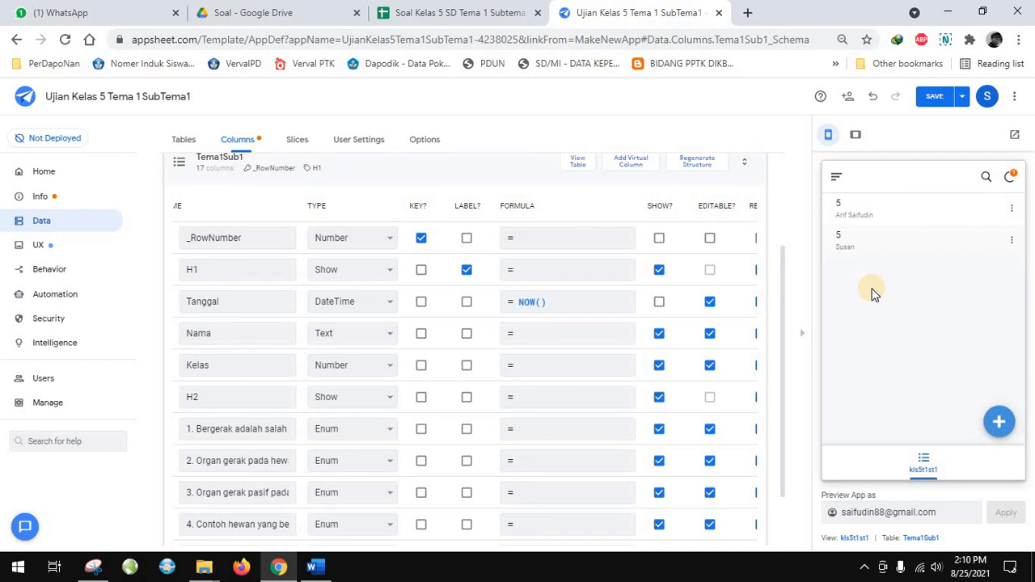
Review the submitted answers in the new record's detail view and return to the kls5t1st1 list
{"action": "left_click", "coordinate": [880, 246]}
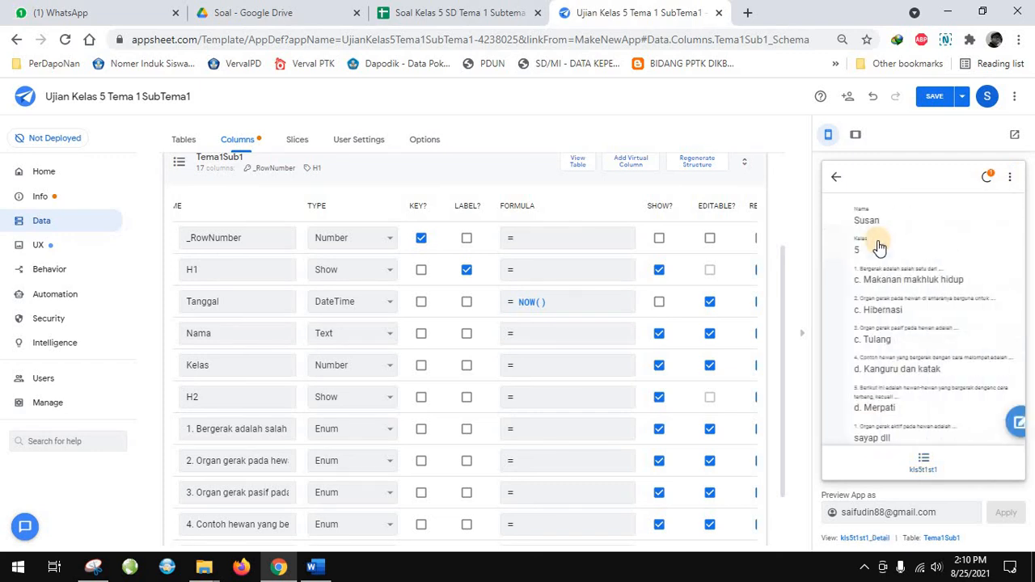
{"action": "scroll", "coordinate": [879, 396], "scroll_direction": "down", "scroll_amount": 5}
{"action": "scroll", "coordinate": [880, 372], "scroll_direction": "up", "scroll_amount": 5}
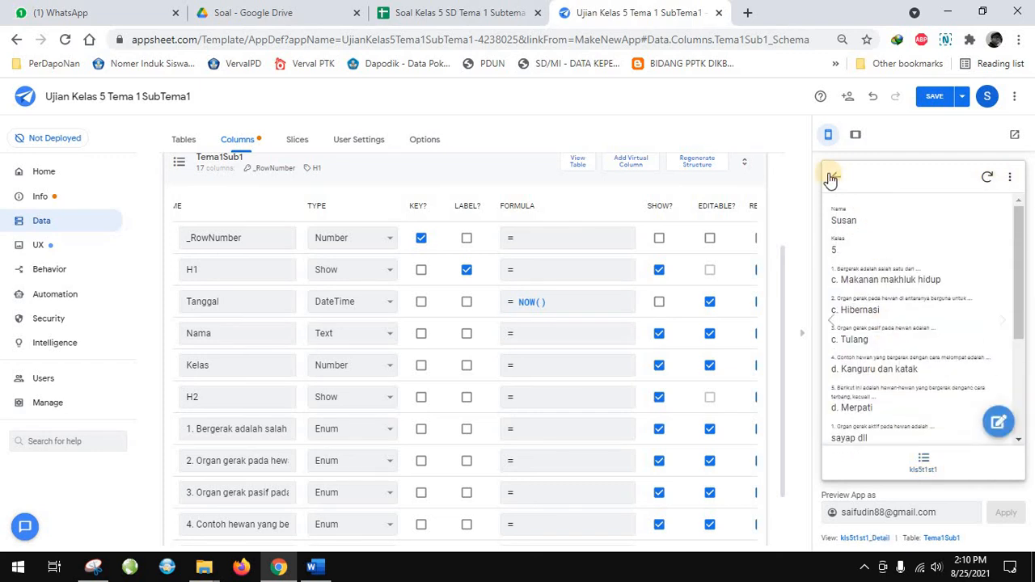
{"action": "left_click", "coordinate": [830, 177]}
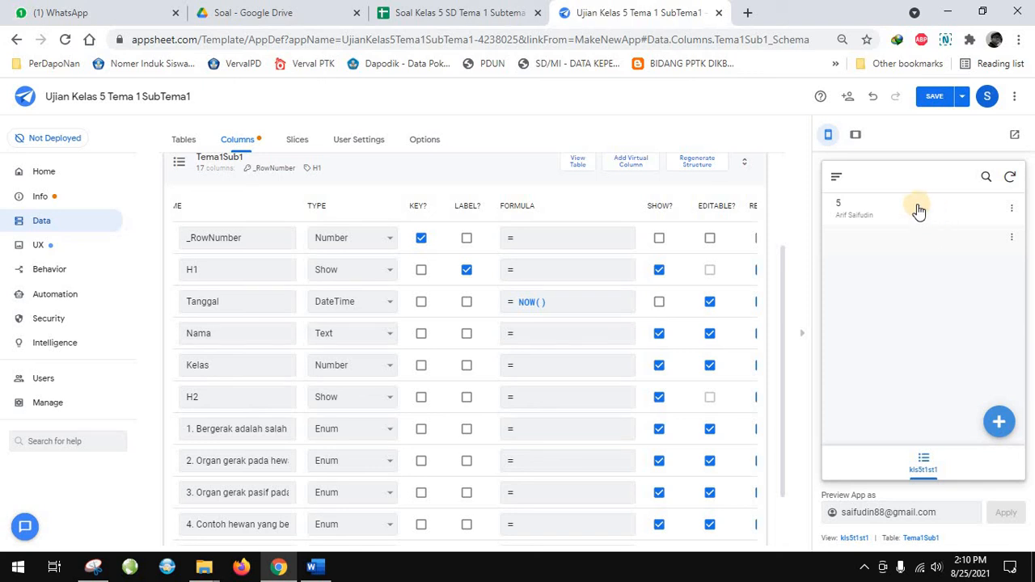
Sync the preview app and reopen the second record to check its Nama and Kelas values
{"action": "left_click", "coordinate": [1011, 181]}
{"action": "left_click", "coordinate": [927, 240]}
{"action": "left_click", "coordinate": [832, 183]}
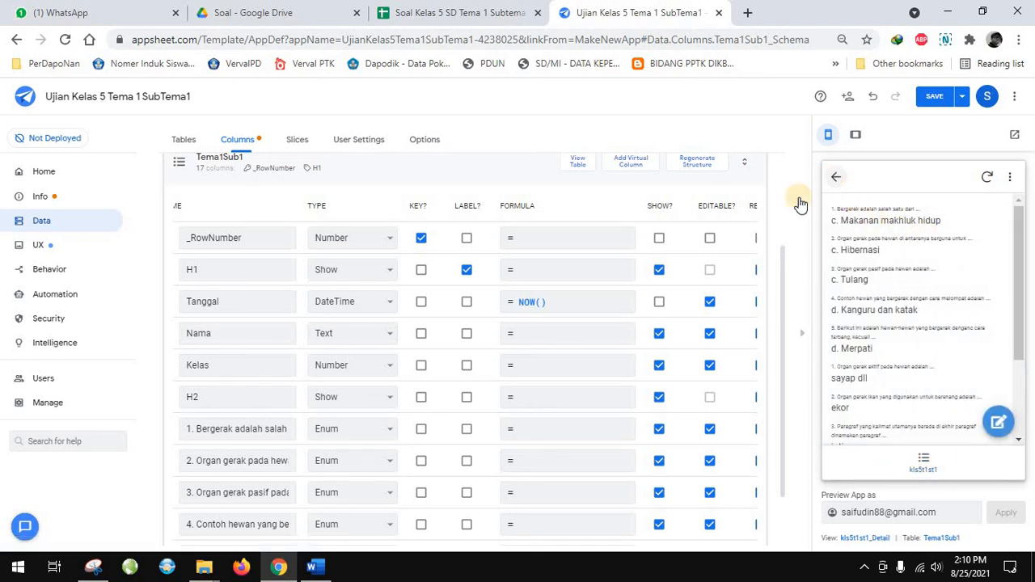